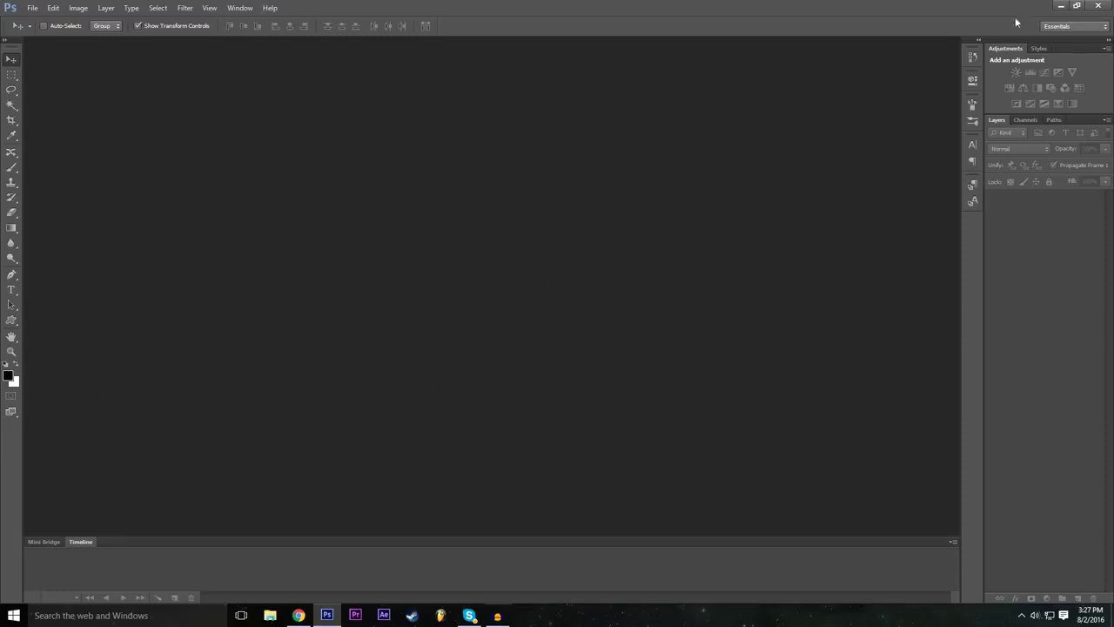
Set the workspace to Essentials (Default)
click(240, 8)
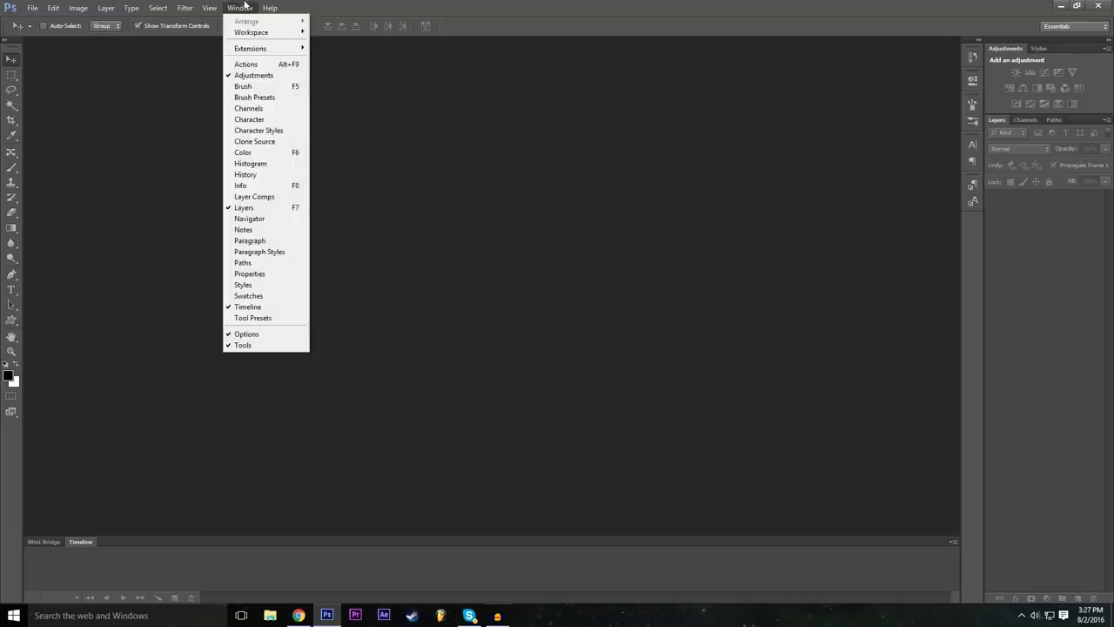
mouse_move(256, 33)
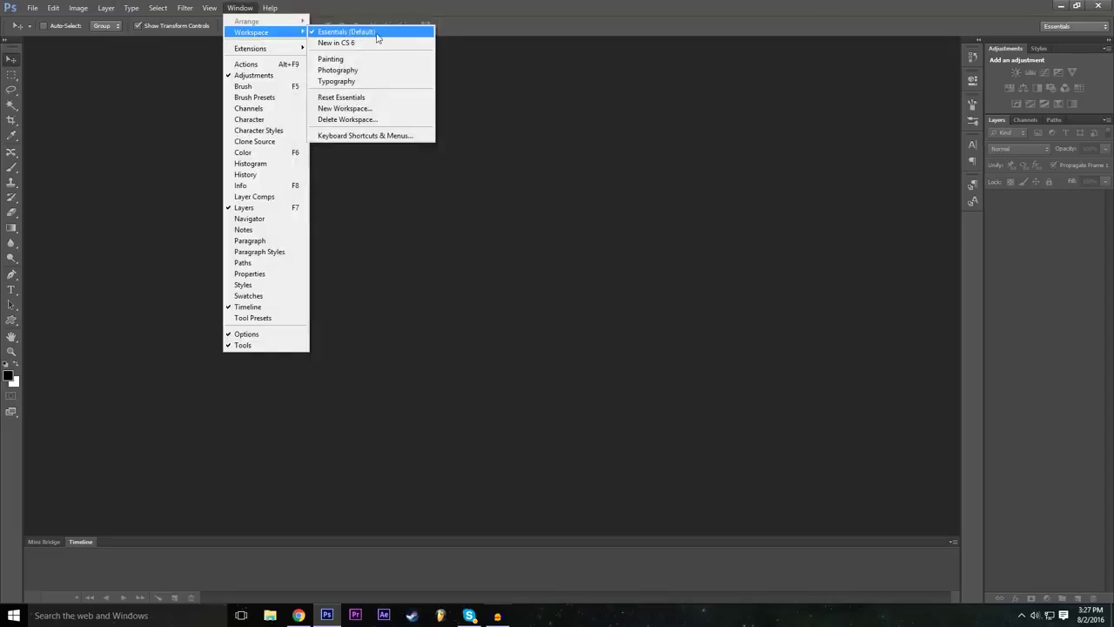
click(376, 35)
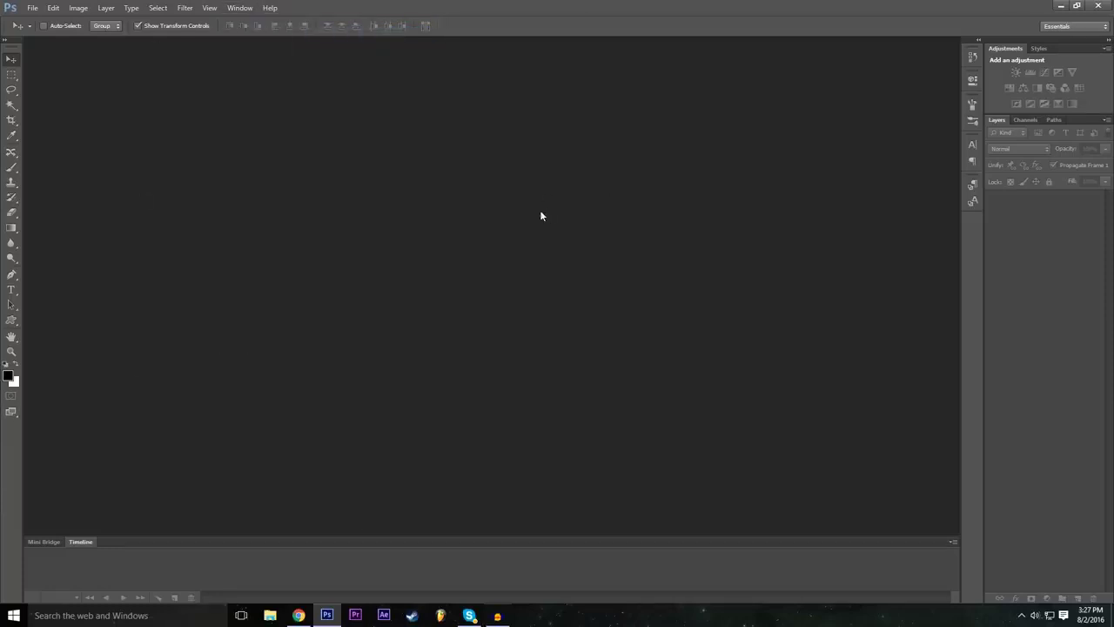
Start a new document, collapse its advanced settings and name it Example
click(31, 7)
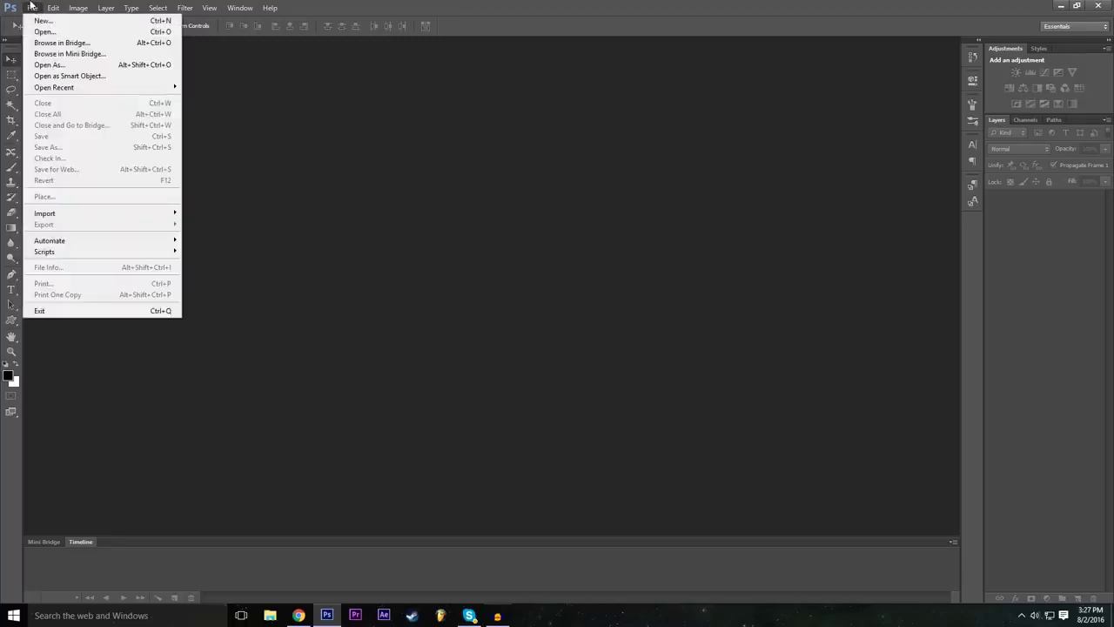
click(40, 21)
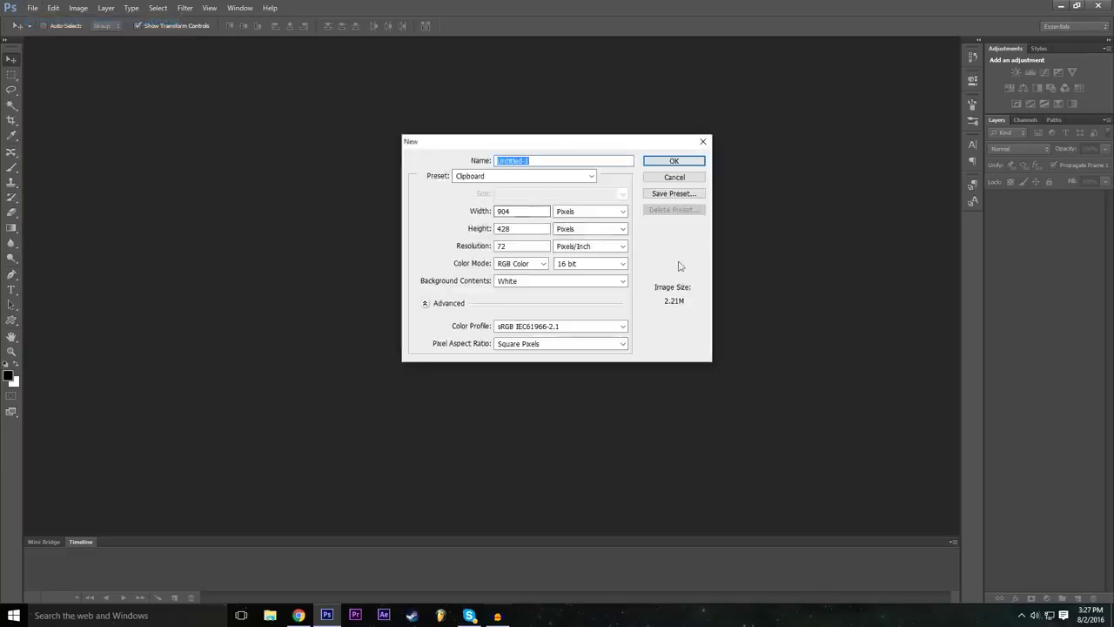
click(426, 303)
drag(554, 162, 493, 162)
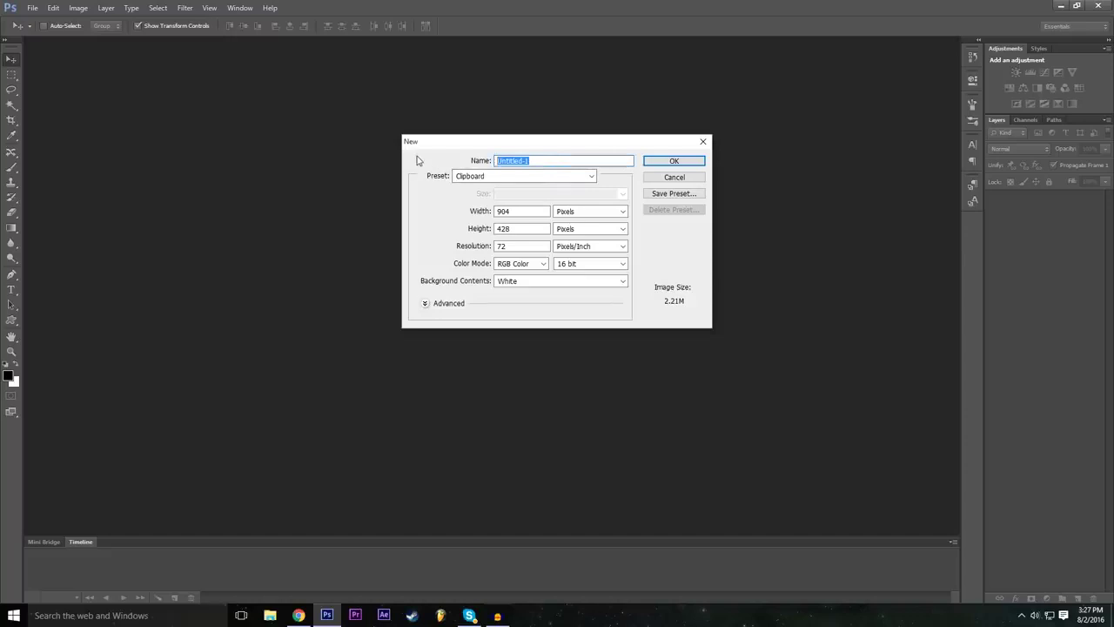
text(Example)
key(ctrl+a)
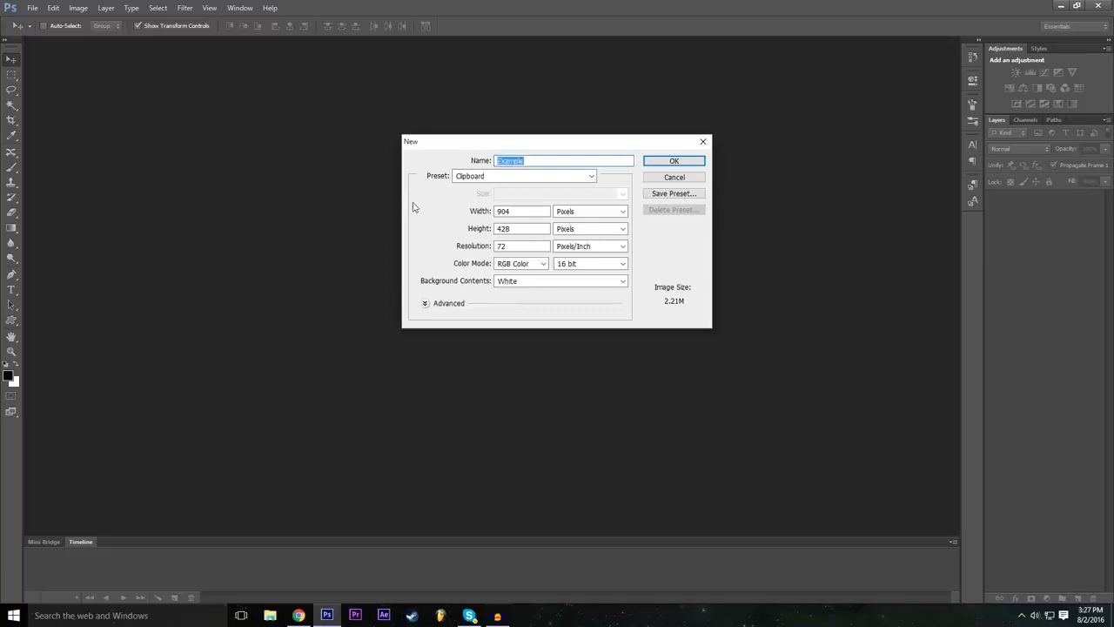
Set the new document's width to 1920 and its height to 1080
click(528, 210)
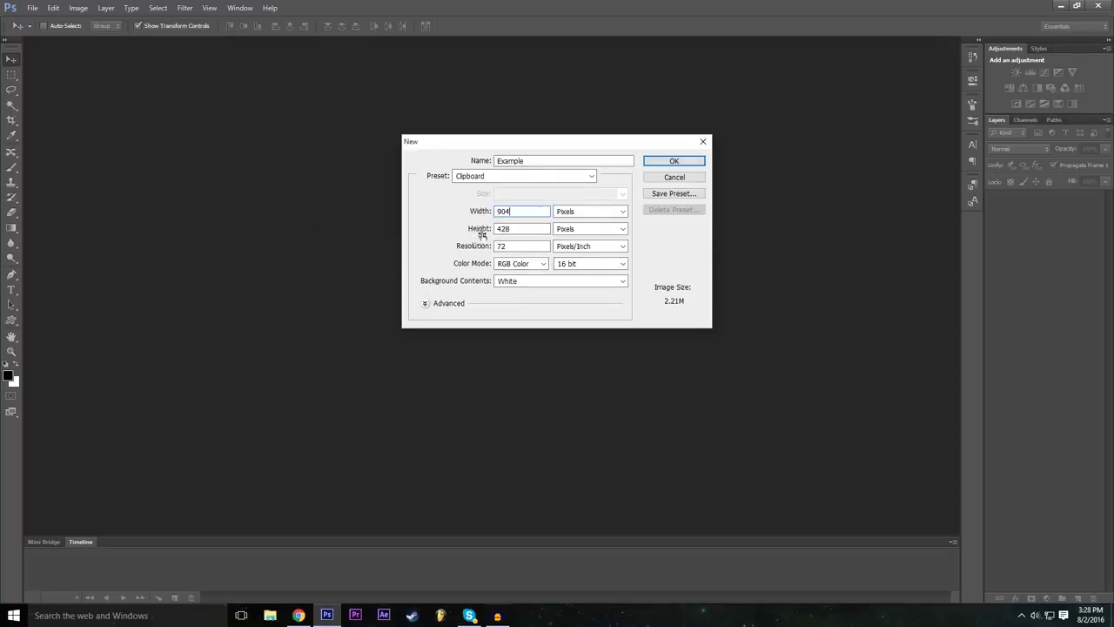
double_click(516, 212)
key(BackSpace)
text(1920)
click(512, 227)
key(BackSpace)
key(BackSpace)
key(BackSpace)
text(1080)
double_click(505, 228)
Review the measurement units offered for the width and height, keeping both in pixels
click(592, 213)
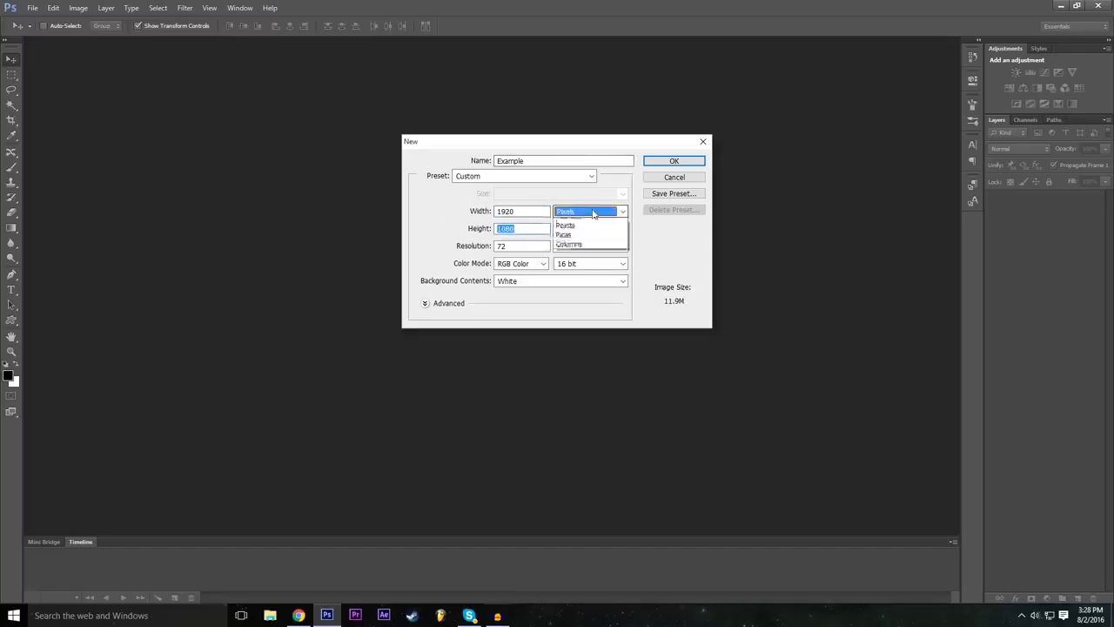
click(593, 213)
click(592, 245)
click(592, 246)
click(592, 213)
click(591, 215)
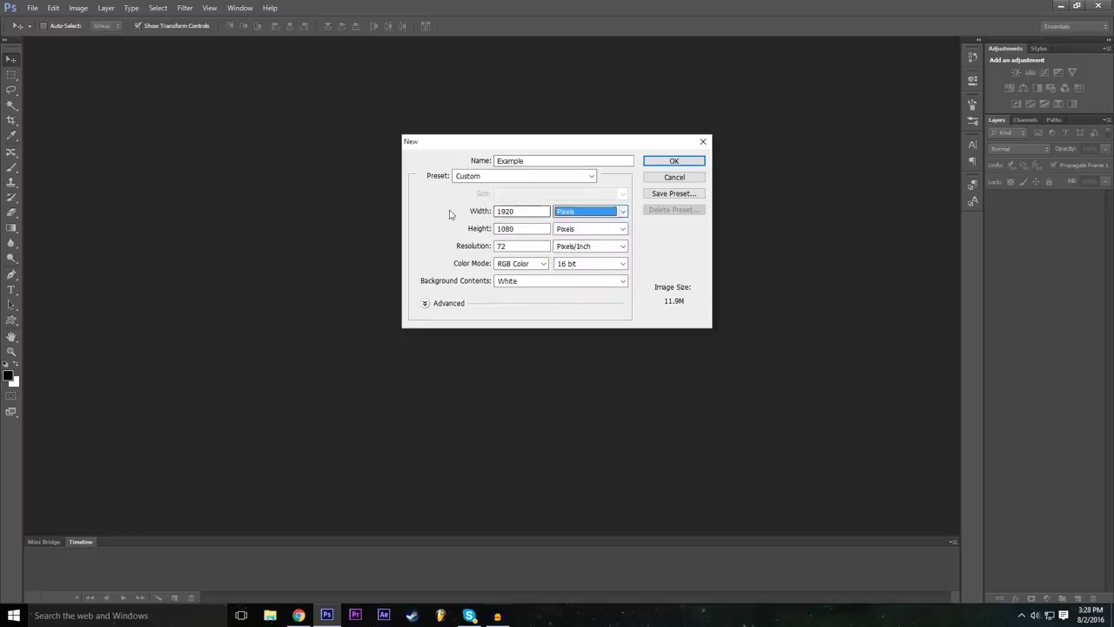
click(589, 215)
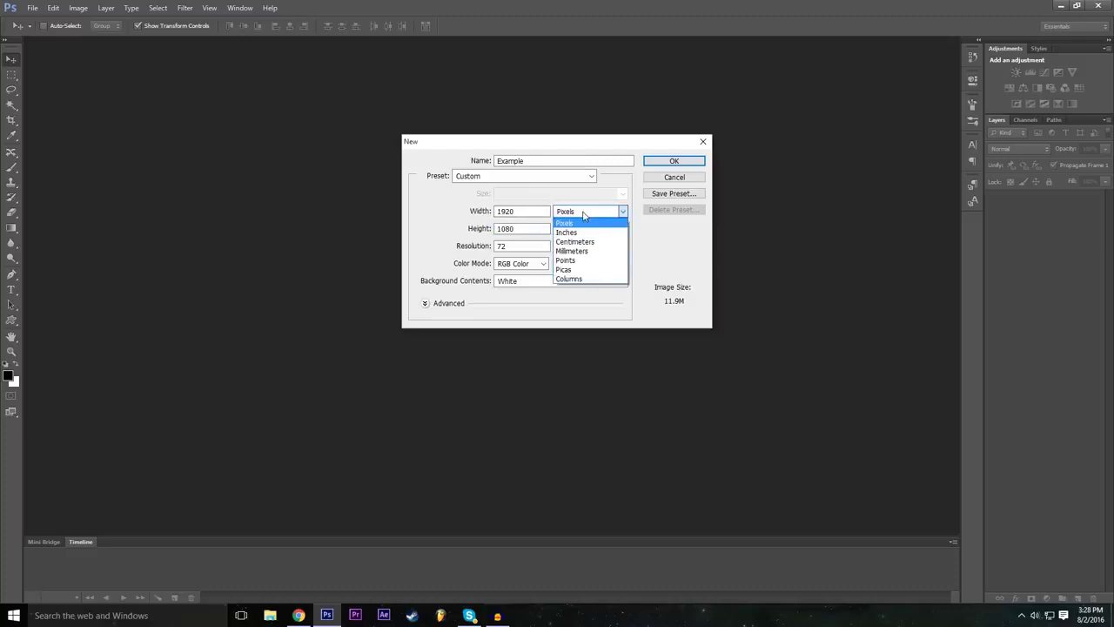
click(578, 224)
click(578, 229)
click(578, 229)
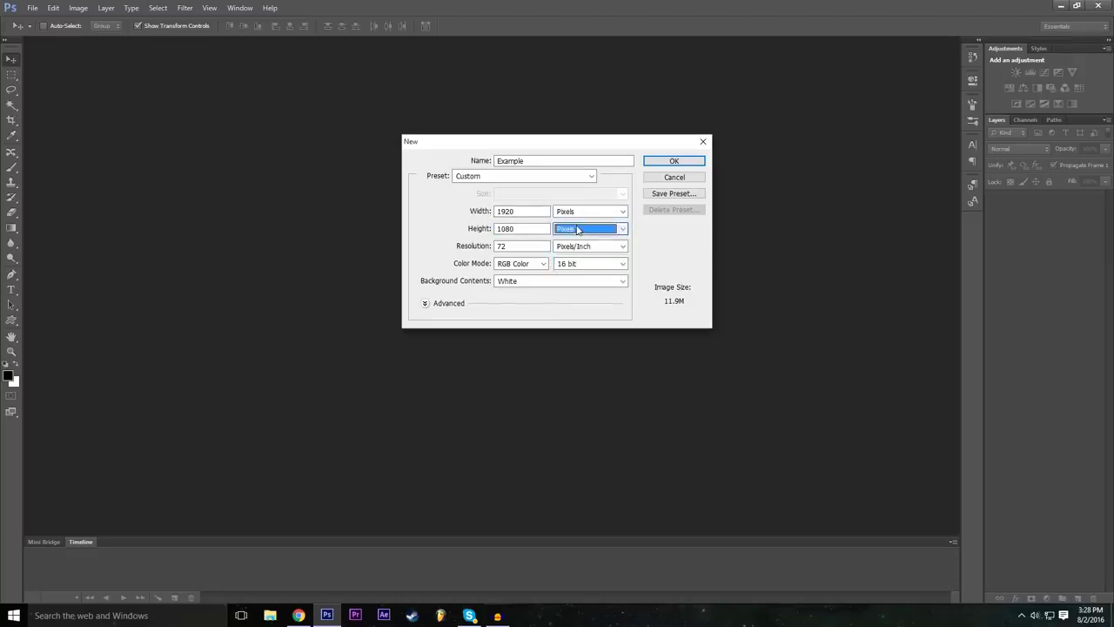
click(578, 229)
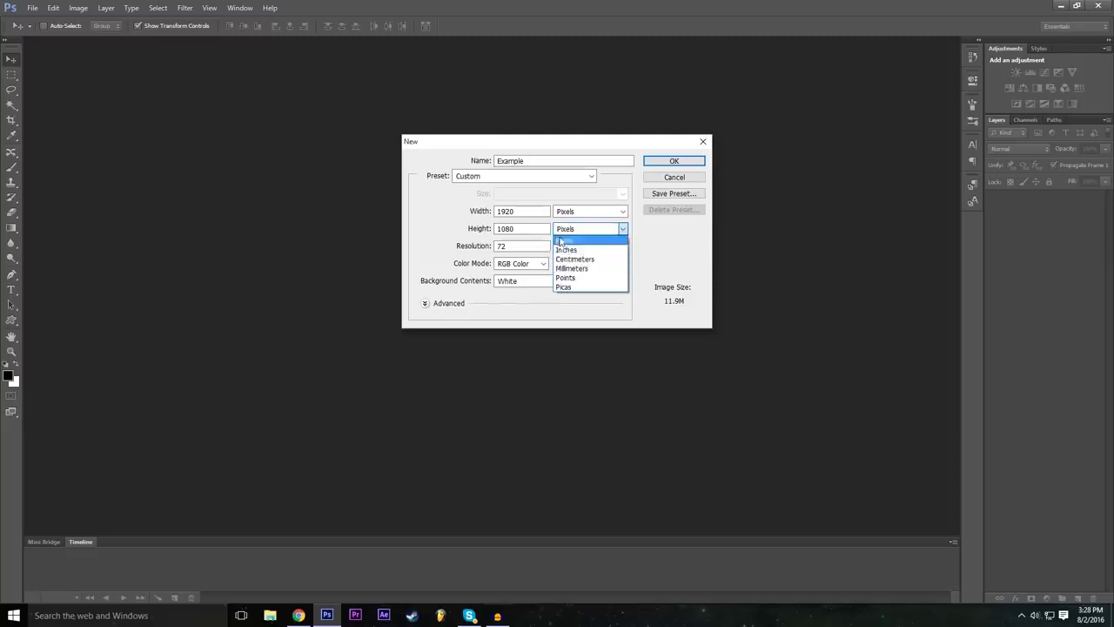
click(488, 228)
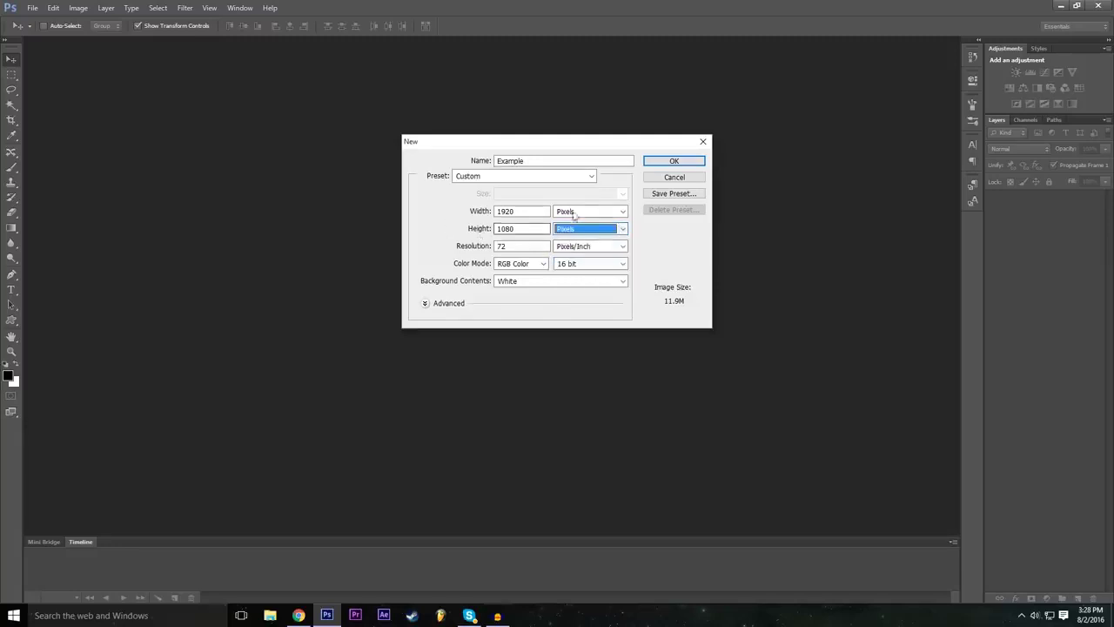
click(480, 228)
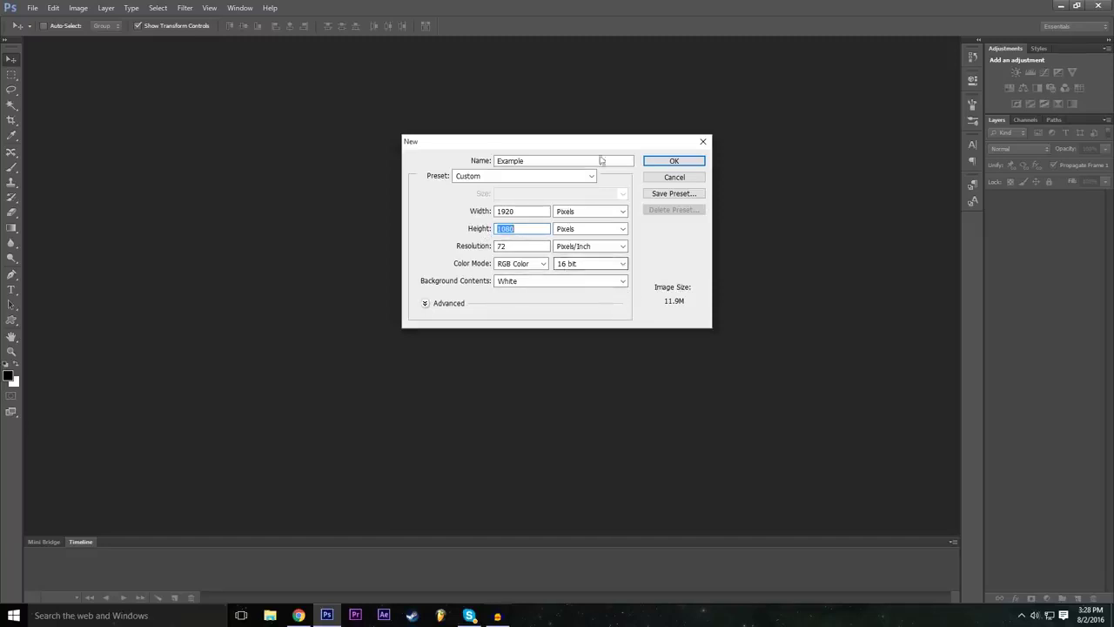
Choose a 16 bit colour depth for the new document and create it
click(571, 263)
click(463, 270)
click(593, 265)
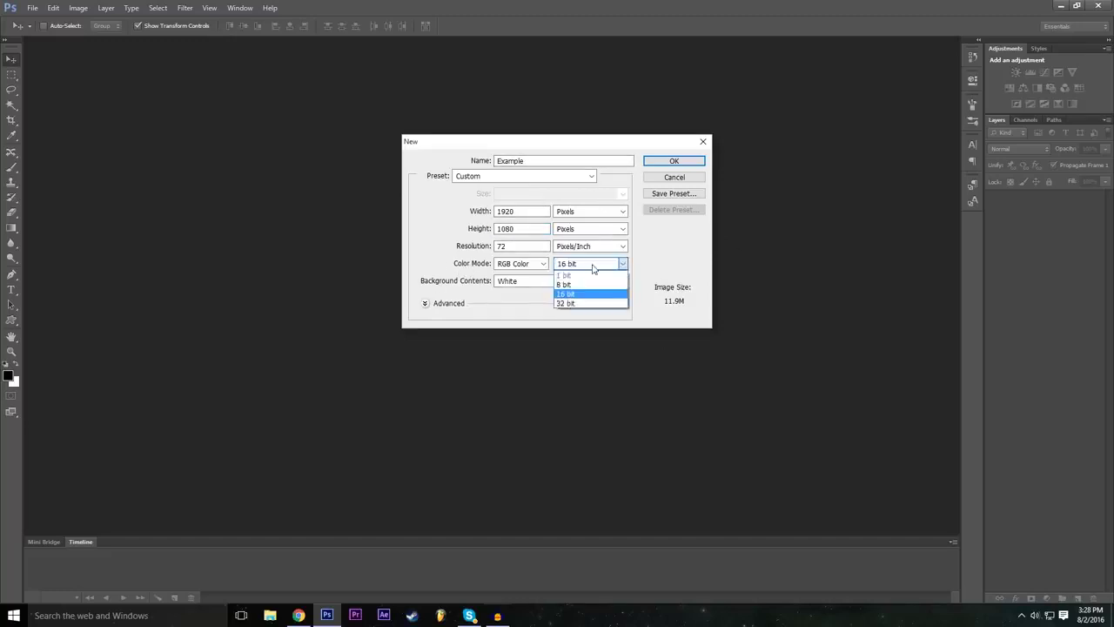
click(578, 294)
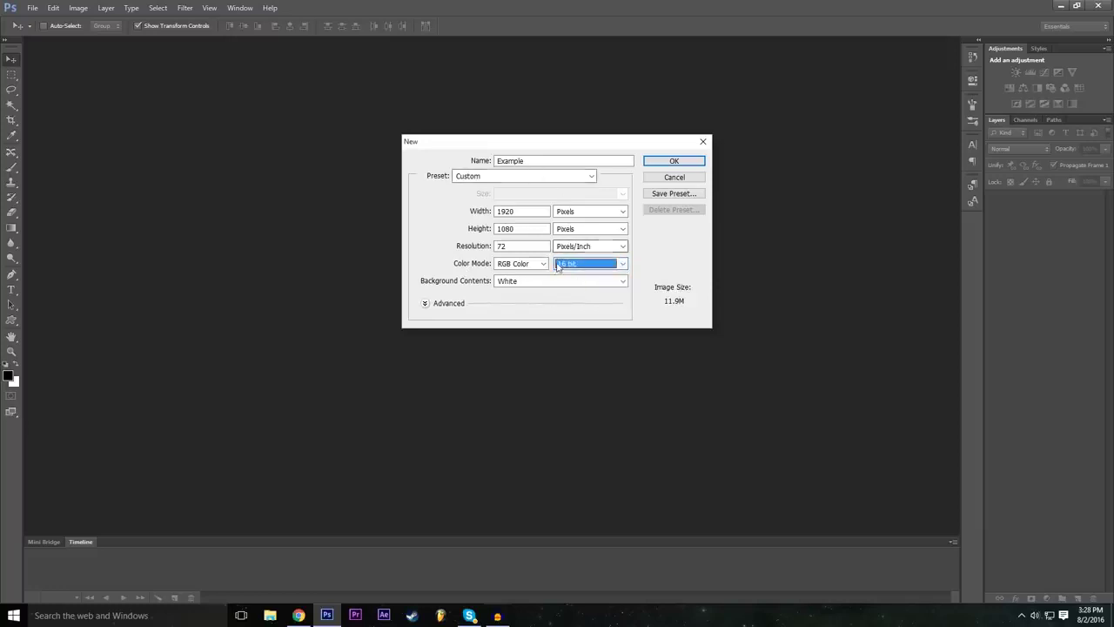
click(674, 162)
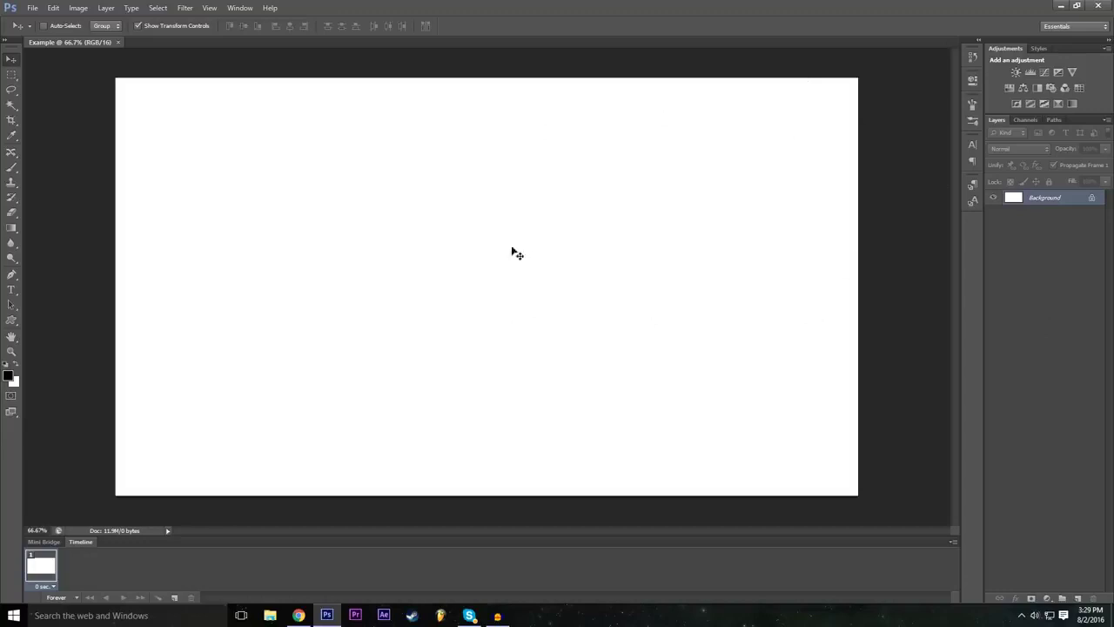
Start converting the locked Background into a regular layer and name the new layer Background
double_click(1092, 202)
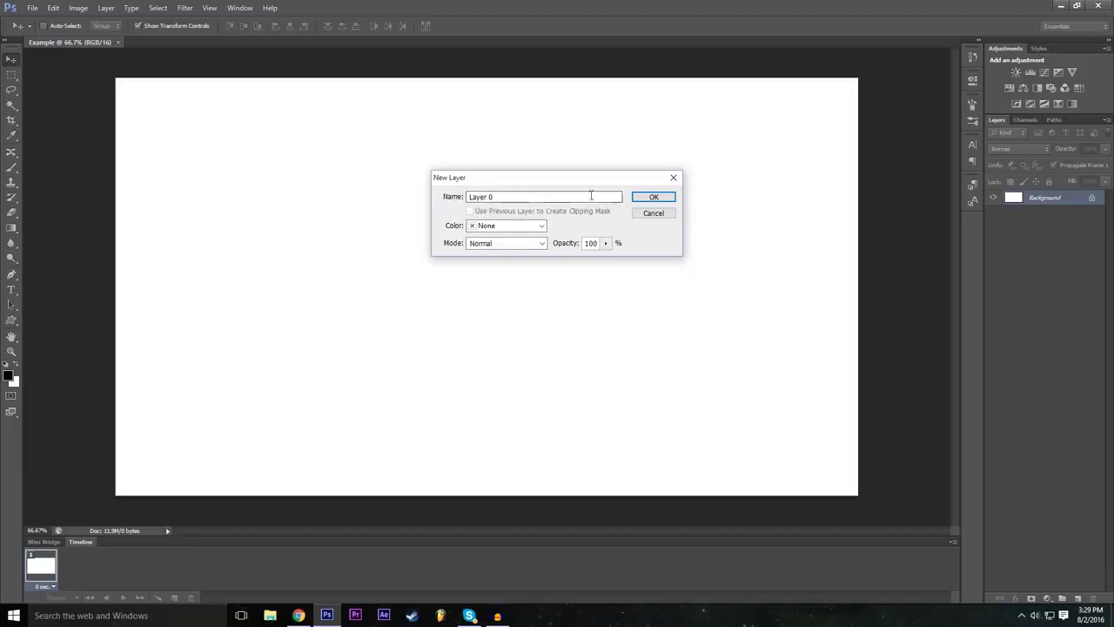
double_click(536, 196)
text(Background)
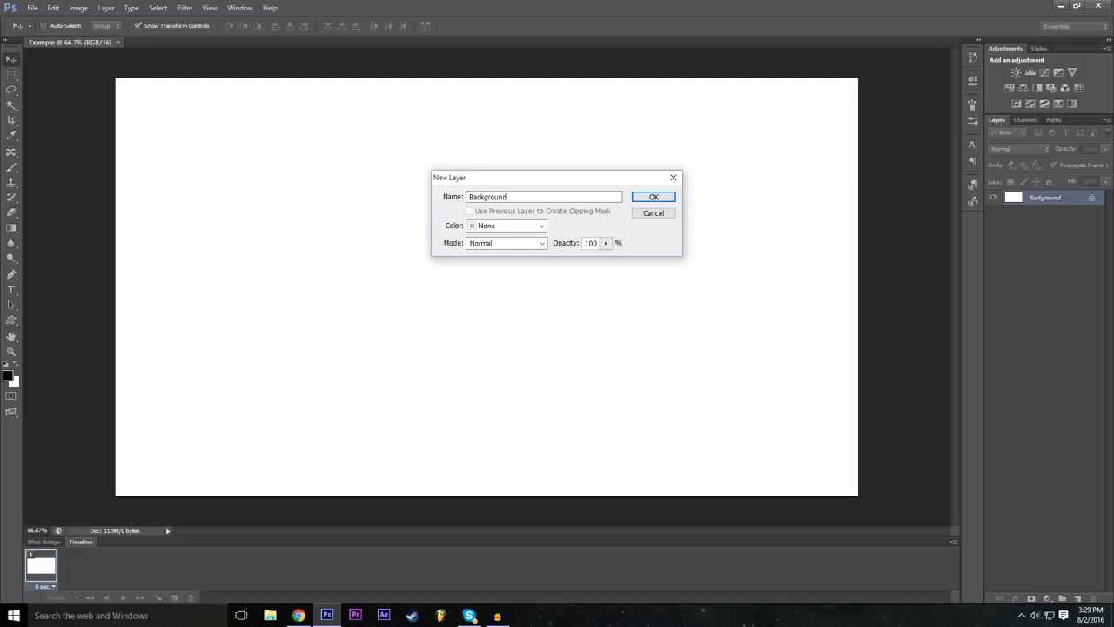
Look through the layer's colour label options and set the label to Orange
click(537, 225)
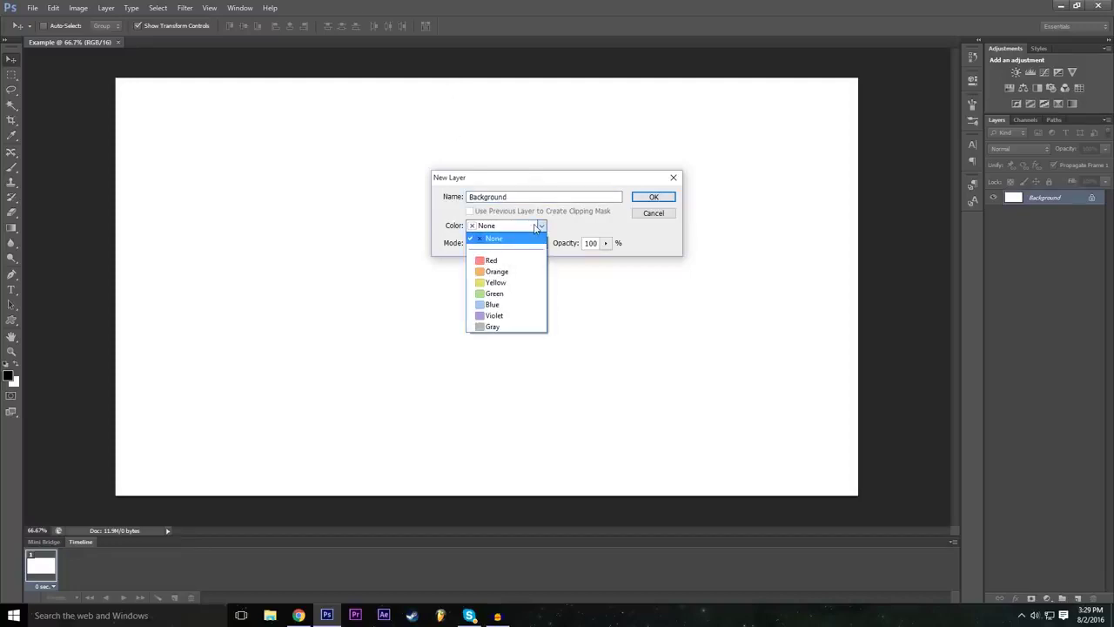
click(535, 227)
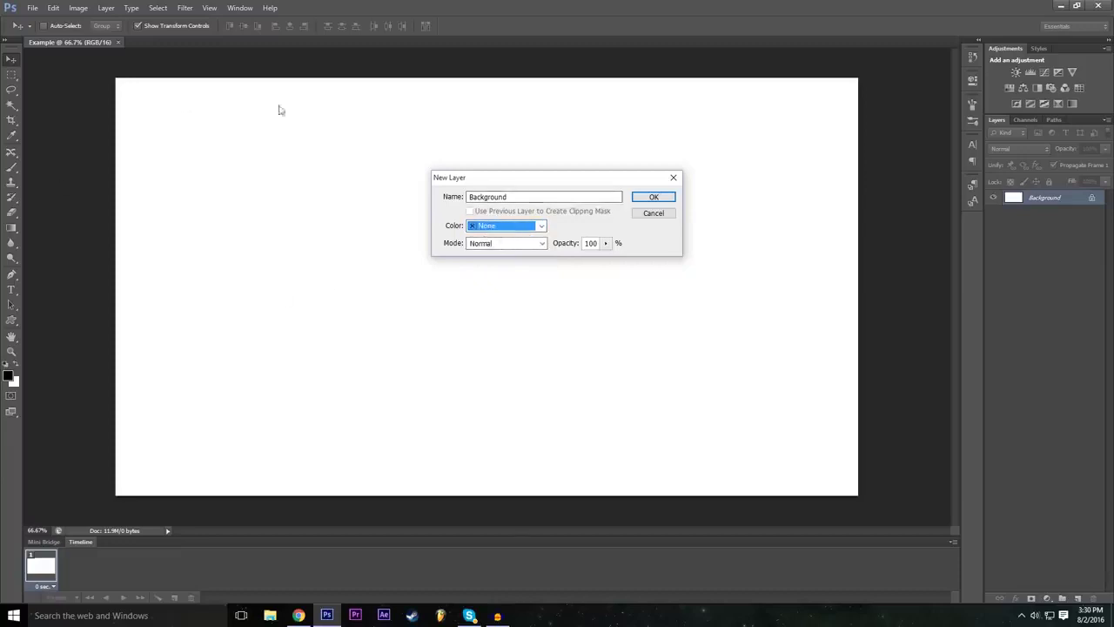
click(492, 228)
click(512, 271)
click(515, 230)
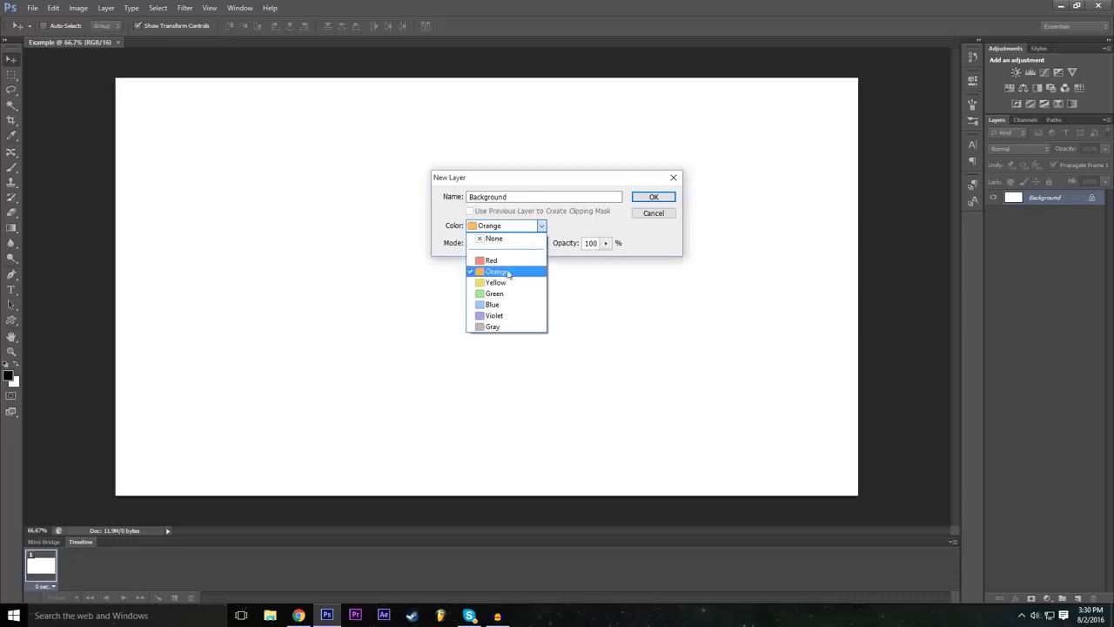
click(509, 272)
key(shift+Tab)
Set the layer's colour label to Red and confirm the conversion to a regular layer
click(523, 225)
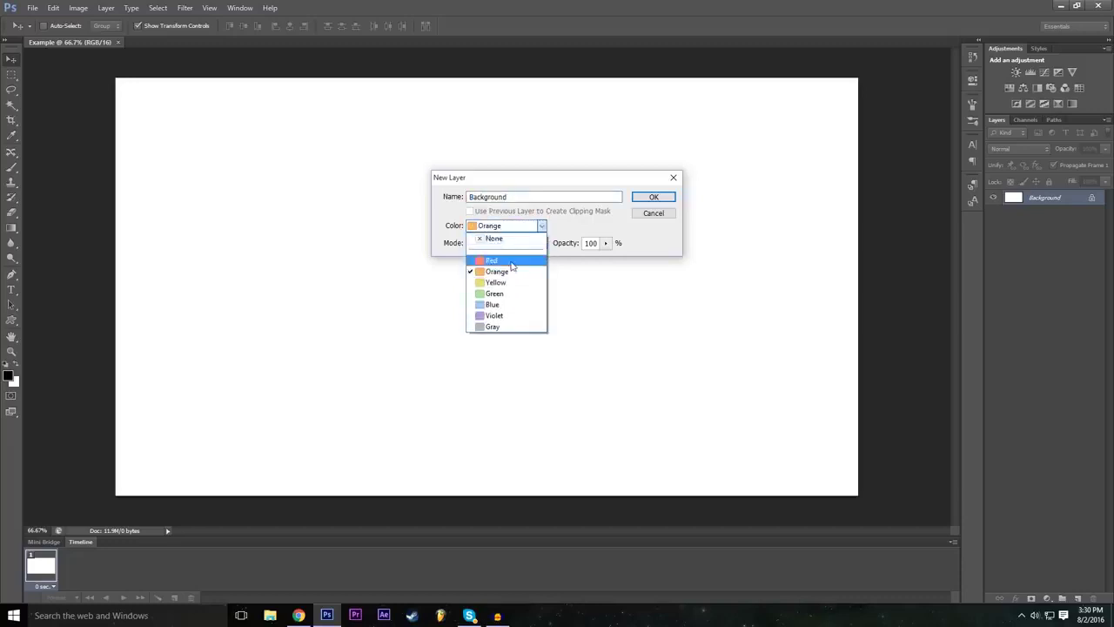
click(513, 259)
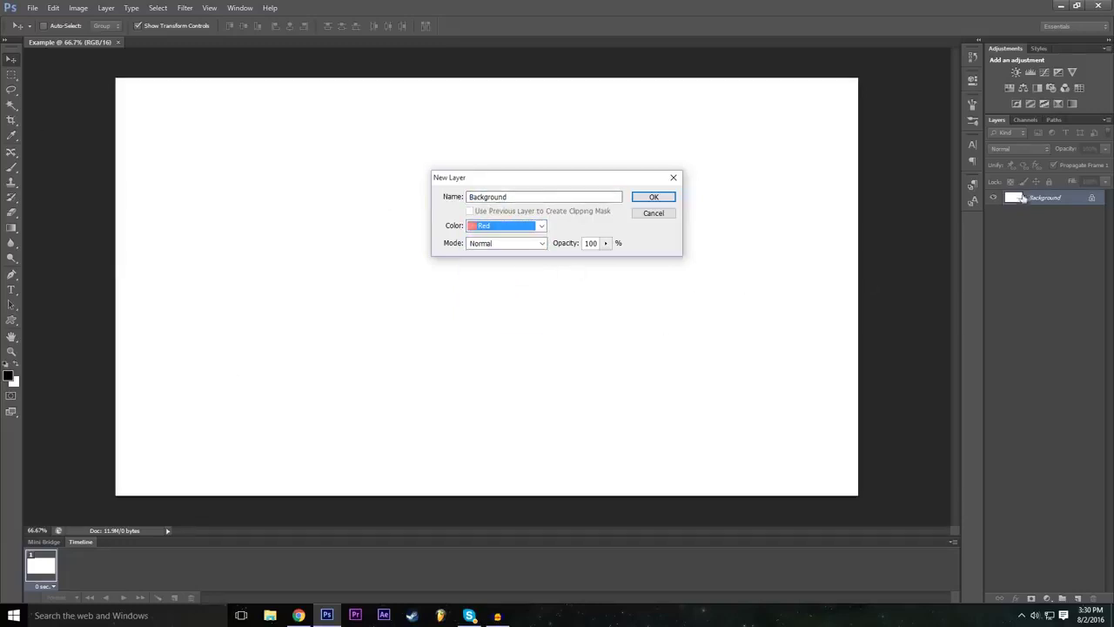
click(507, 225)
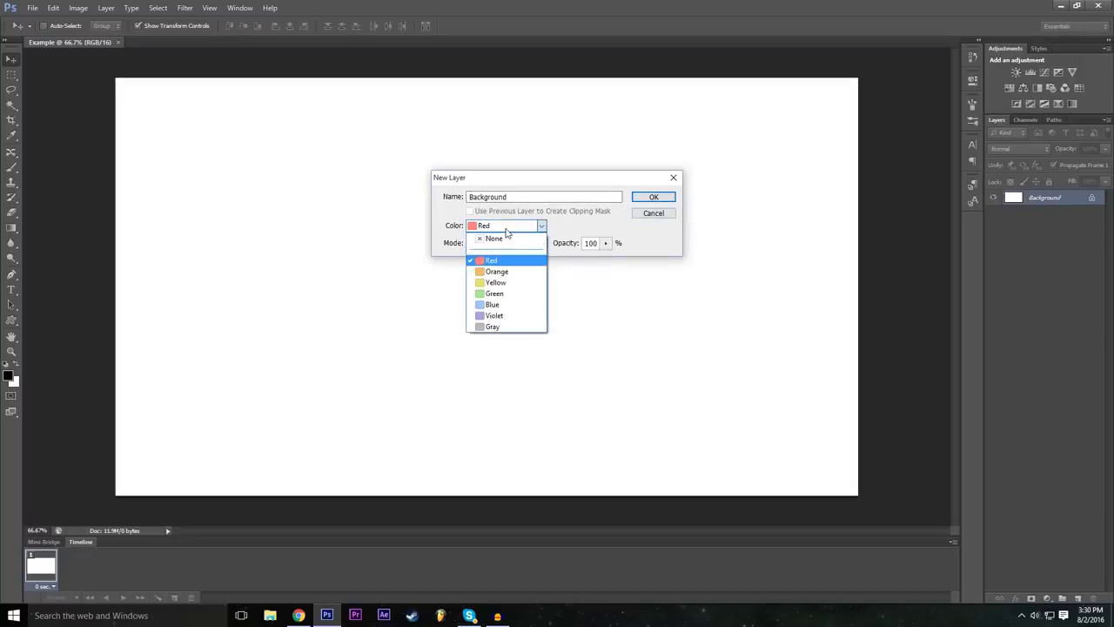
click(584, 230)
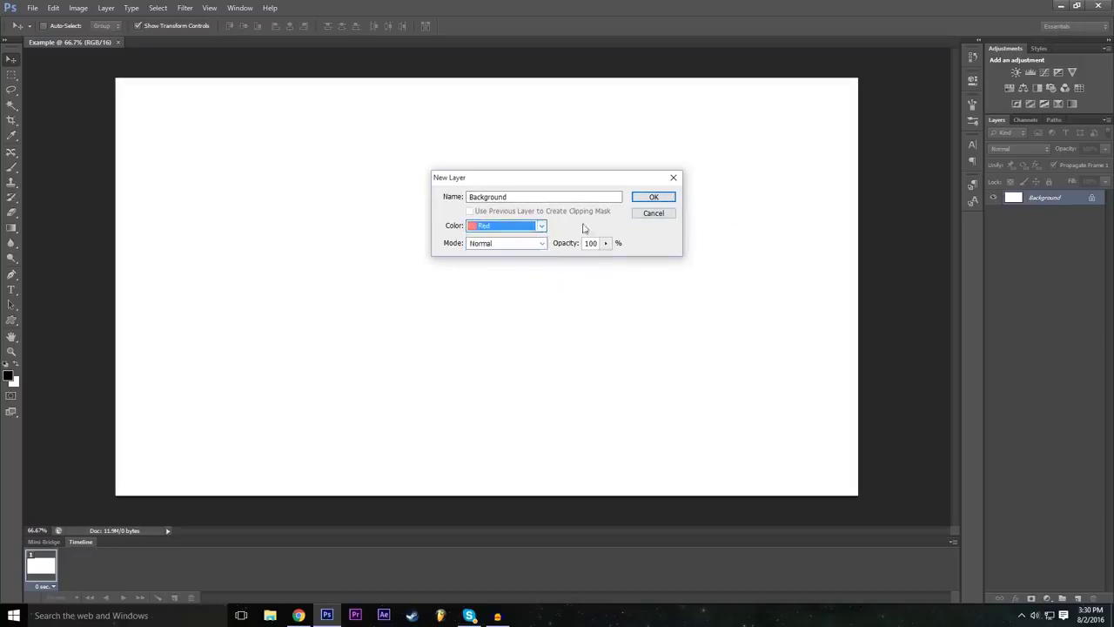
click(655, 198)
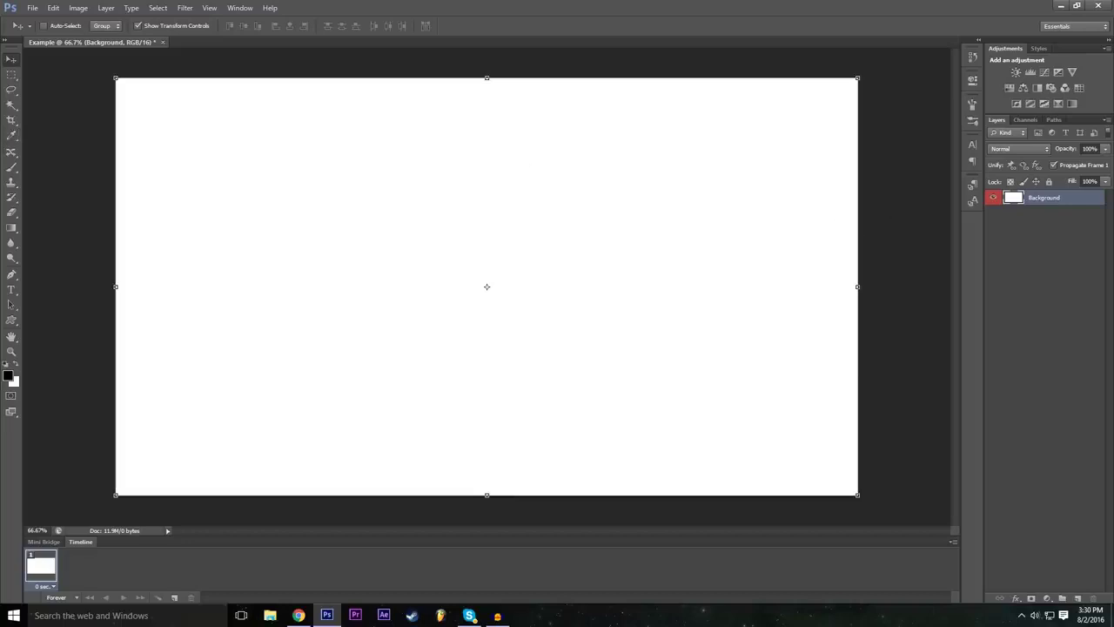
Select the Background layer, move it around the canvas with the Move tool, and undo the move
click(1020, 248)
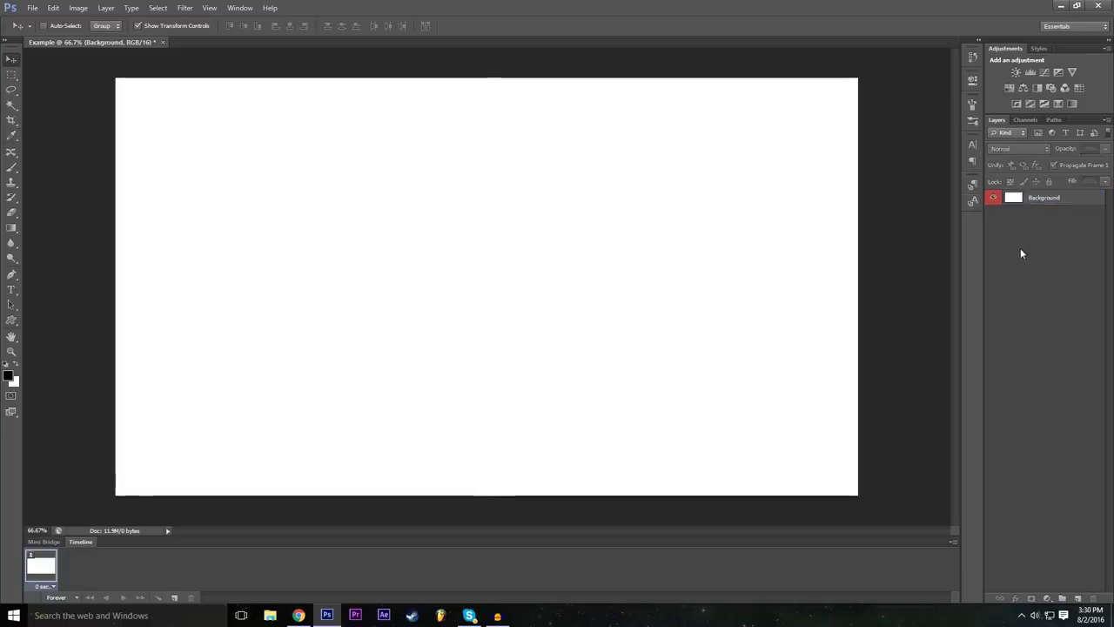
click(1041, 204)
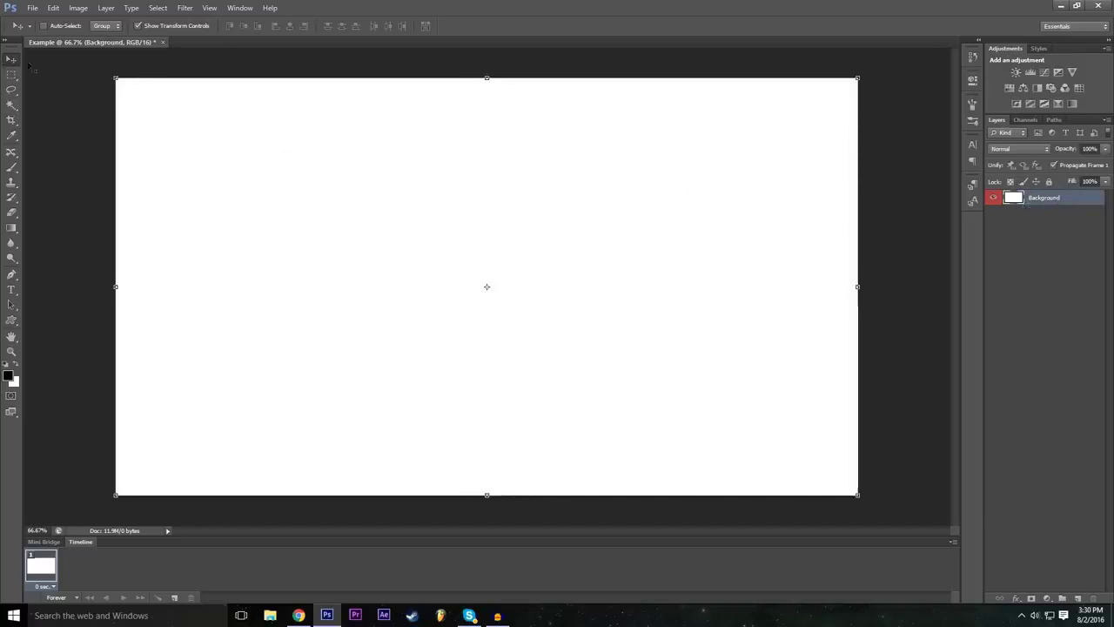
drag(283, 180, 266, 282)
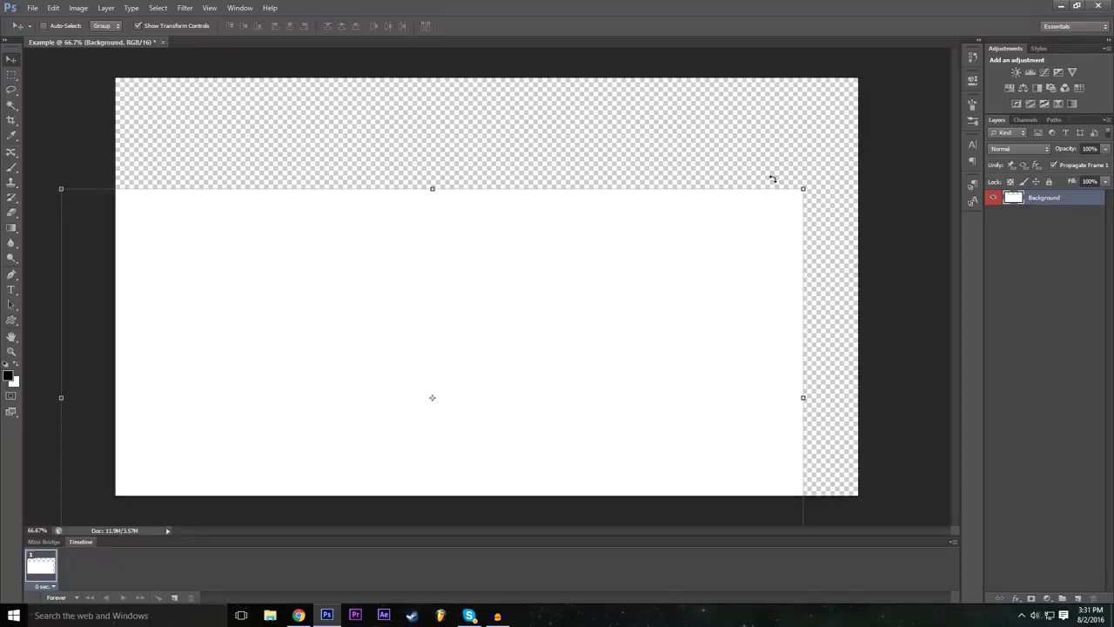
drag(600, 336, 703, 247)
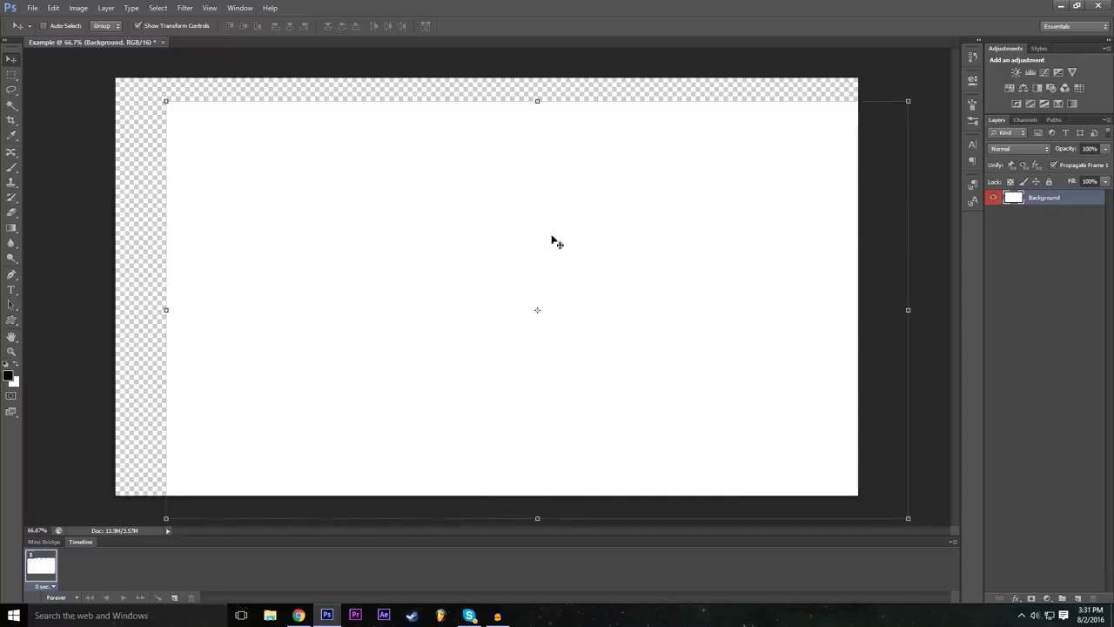
click(53, 8)
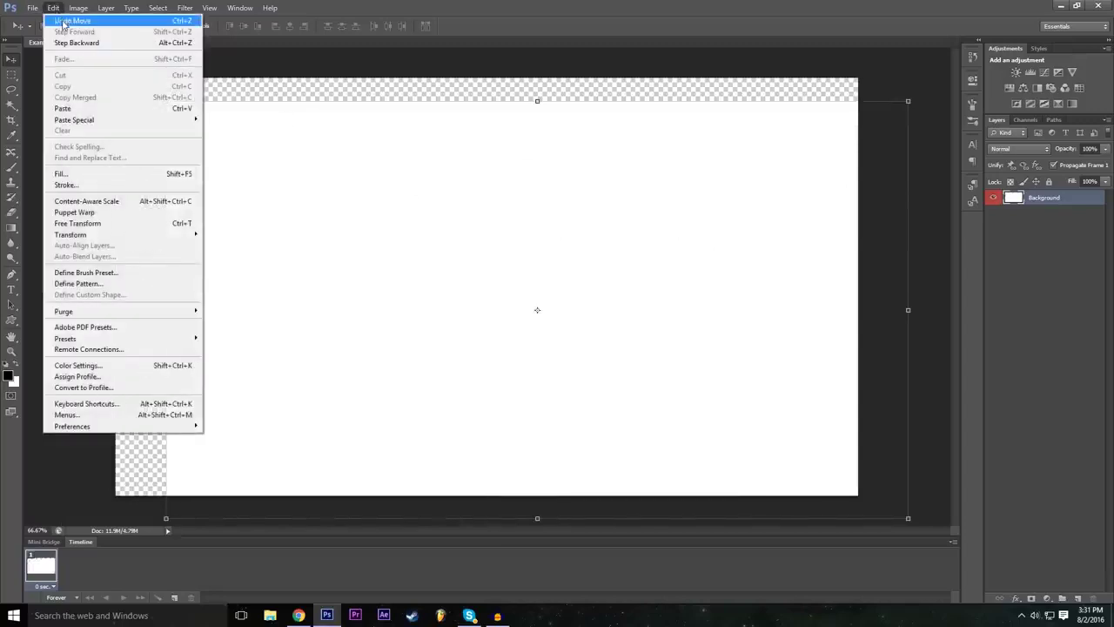
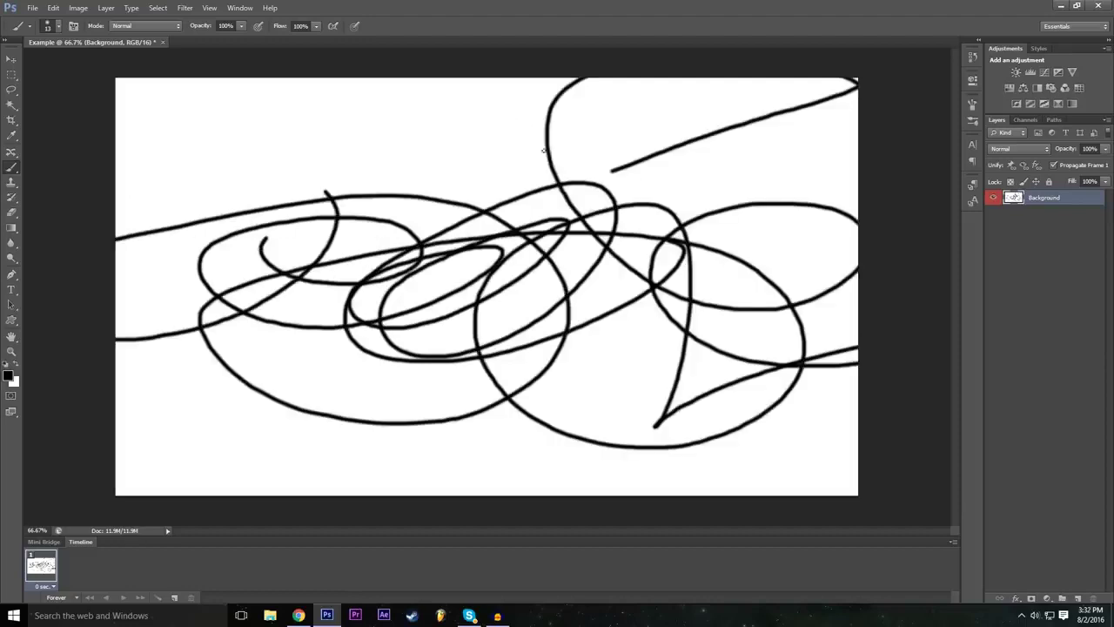
Undo the most recent brush strokes on the Background layer
key(ctrl+z)
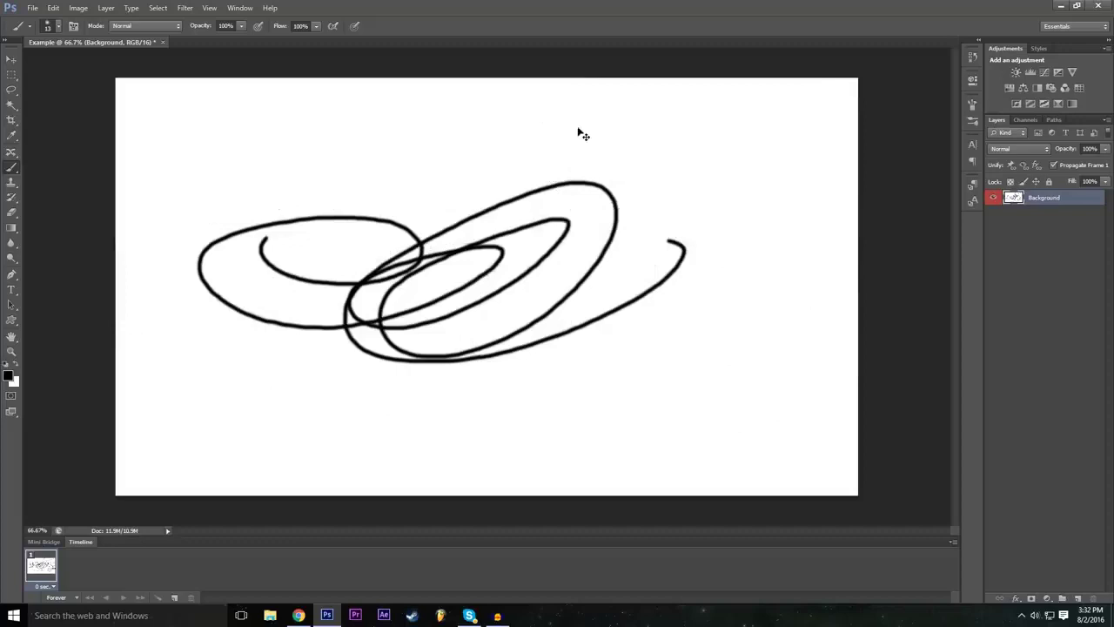
Step backward through the history until all brush strokes are removed from the Background layer
key(ctrl+z)
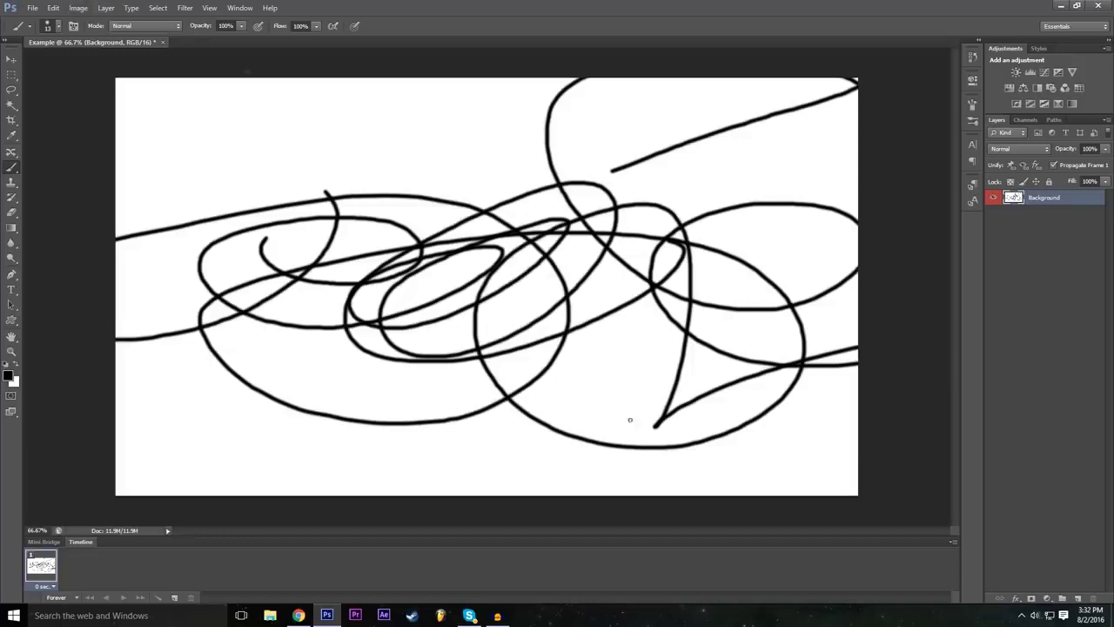
key(ctrl+alt+z)
click(54, 7)
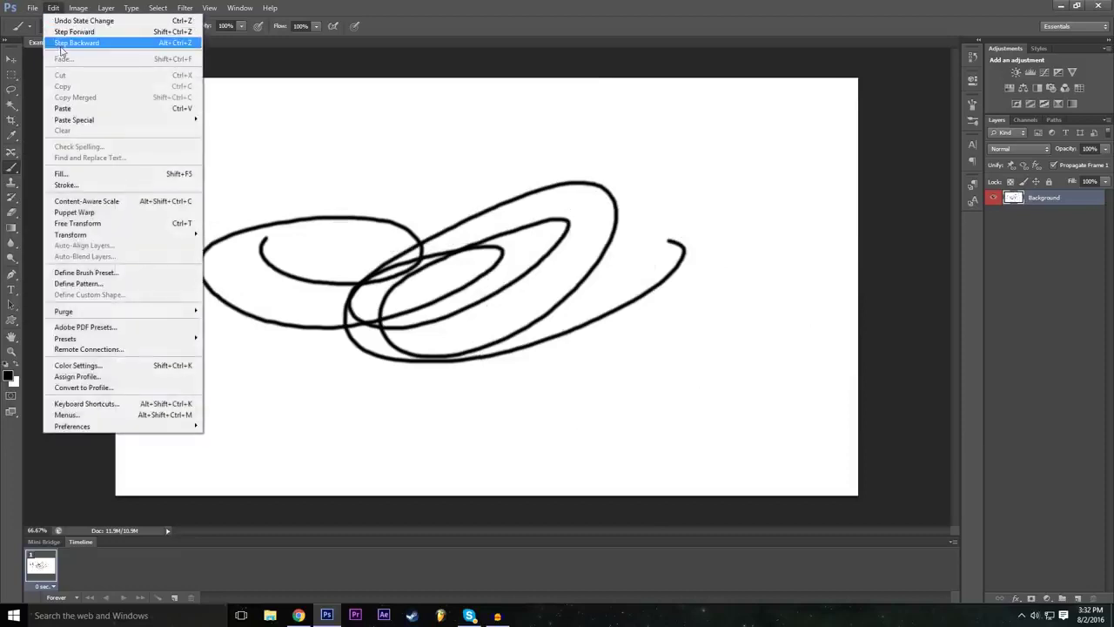
click(61, 46)
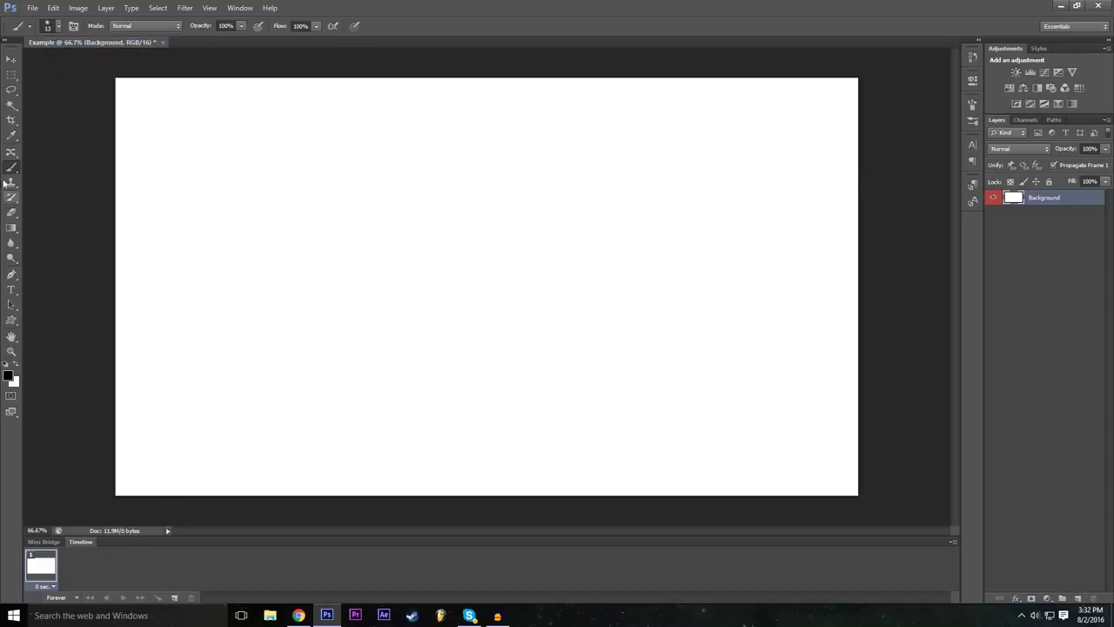
Deselect all layers, try to move the canvas content with the Move tool, and dismiss the error
click(11, 58)
click(1067, 239)
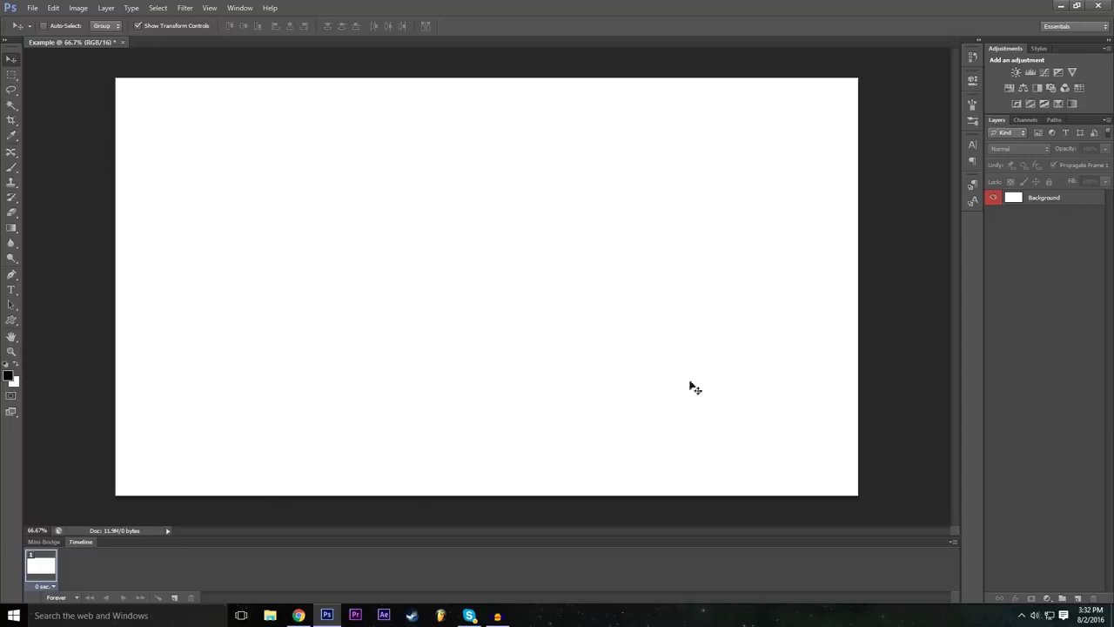
click(507, 318)
click(561, 232)
click(689, 265)
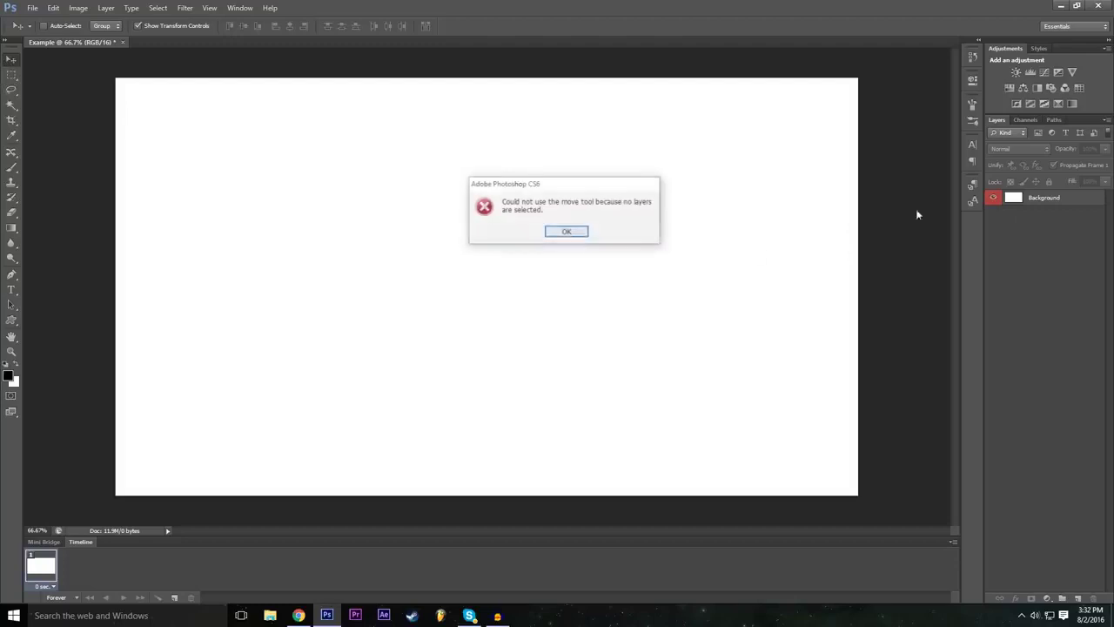
click(564, 229)
Select the Background layer, shift it slightly down and right with the Move tool, and undo the shift
mouse_move(501, 261)
mouse_down()
mouse_move(497, 351)
mouse_move(580, 287)
mouse_move(508, 261)
mouse_move(522, 264)
mouse_up()
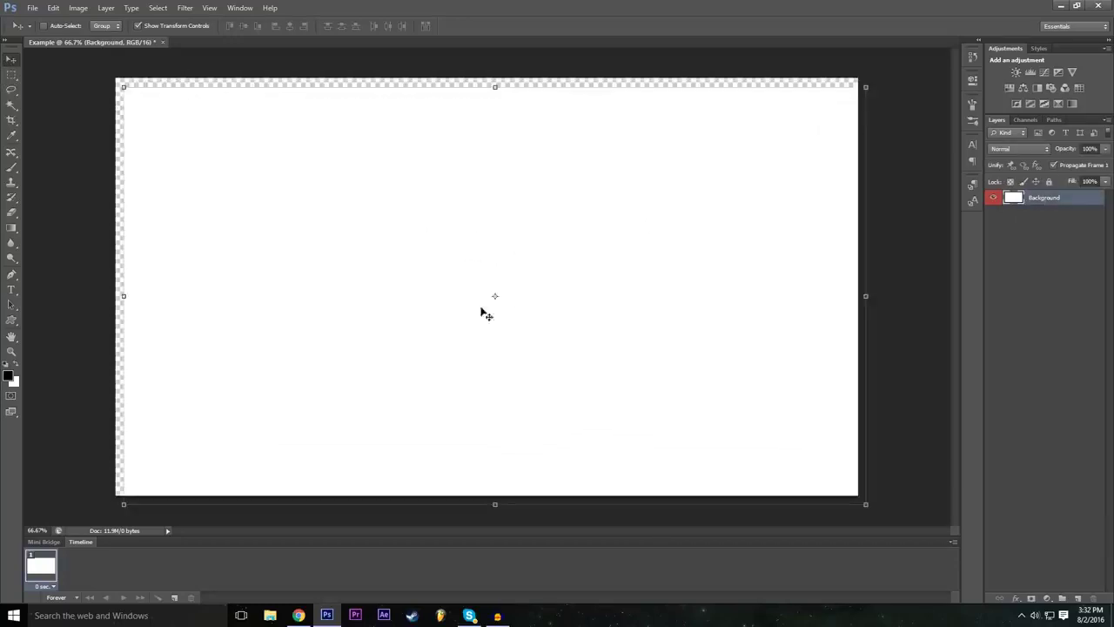
click(53, 9)
click(65, 17)
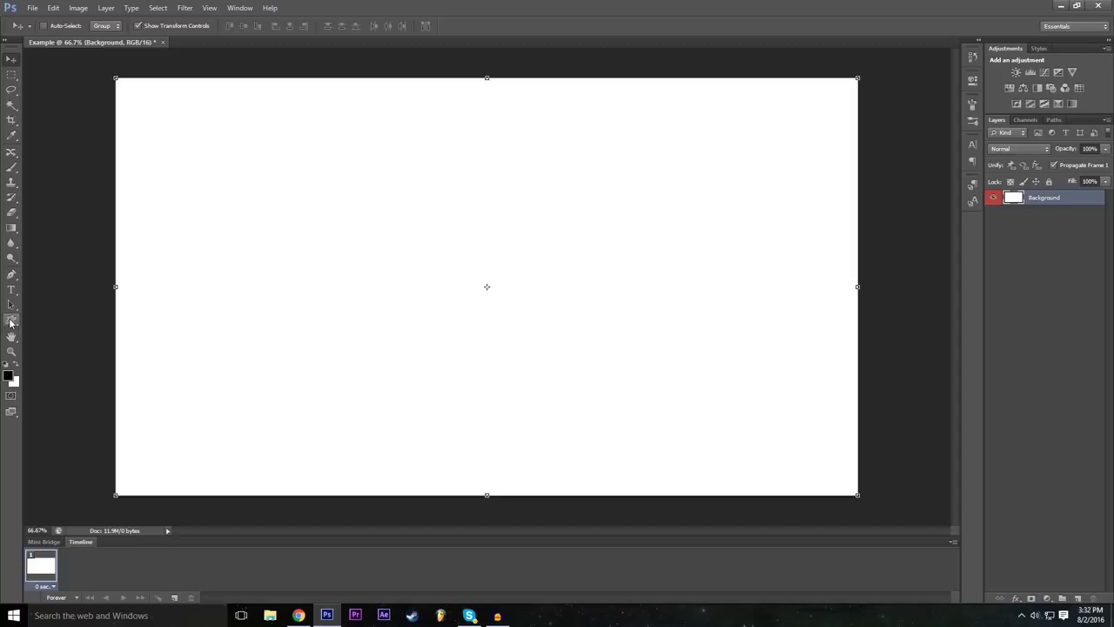
Draw a rectangle of about 665 × 365 px in the canvas's upper-left area with the Rectangle Tool
click(12, 321)
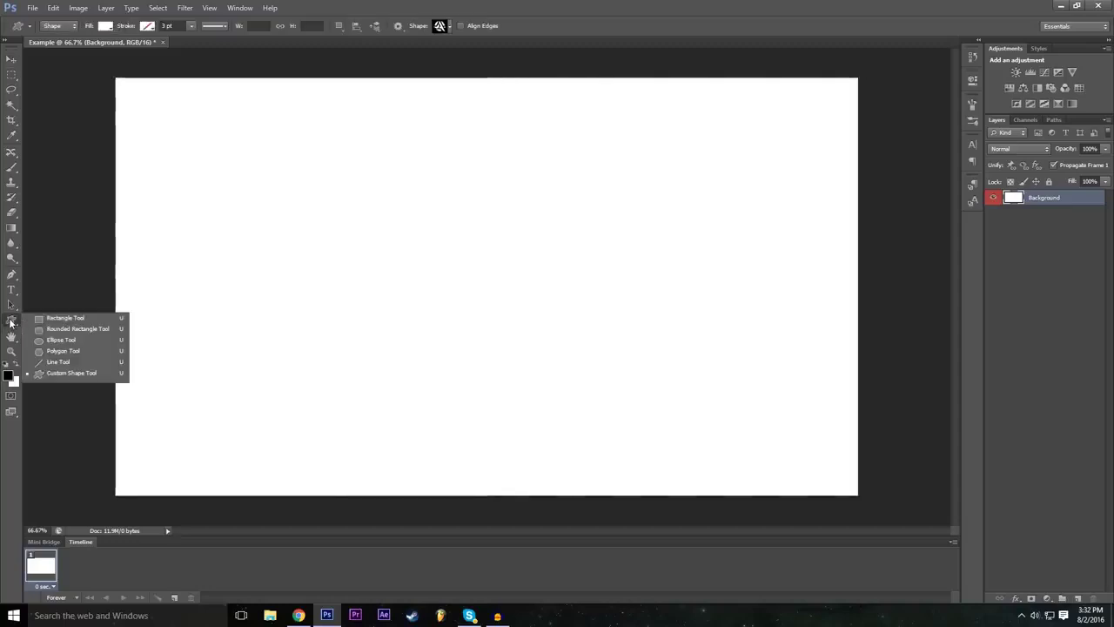
click(82, 319)
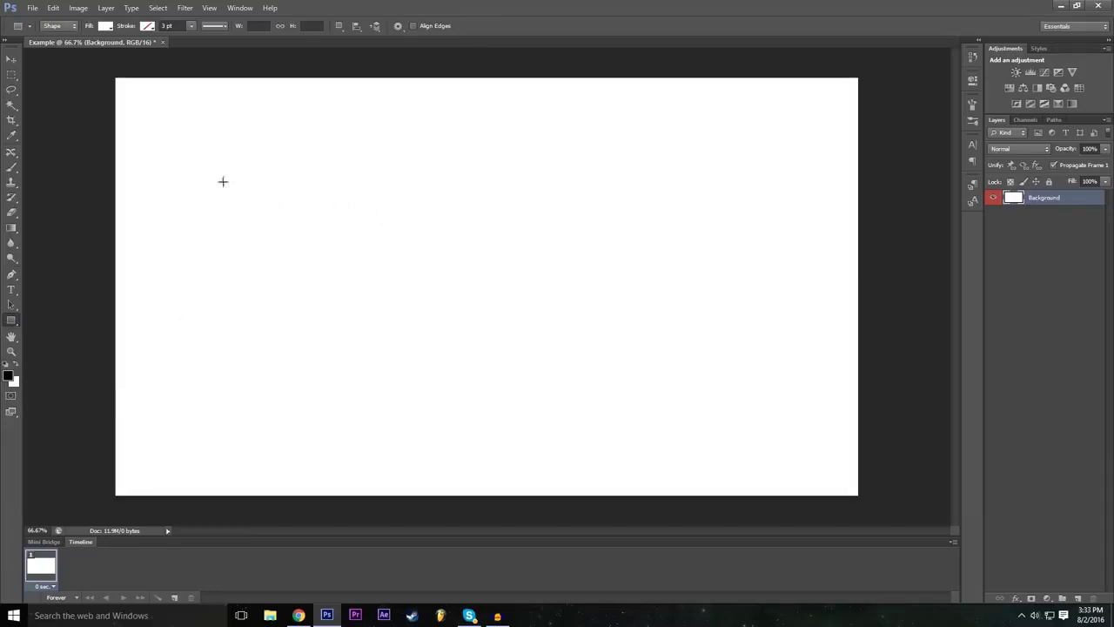
drag(204, 169, 461, 311)
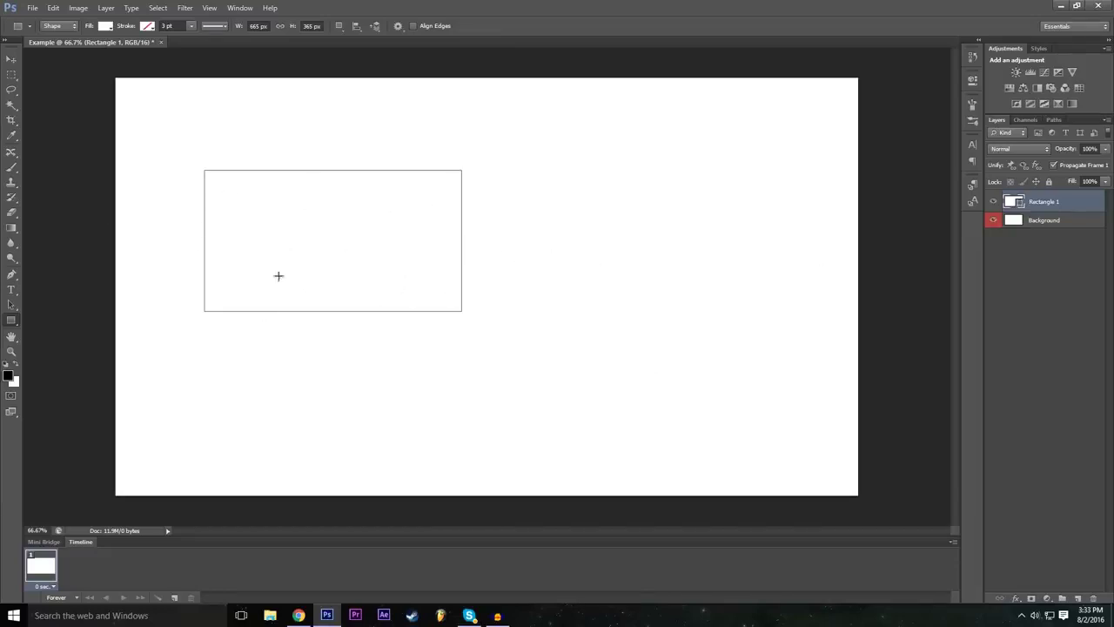
Select the Rectangle 1 layer, try grey and red fill colours on it, and finish with a near-black grey fill
click(1043, 223)
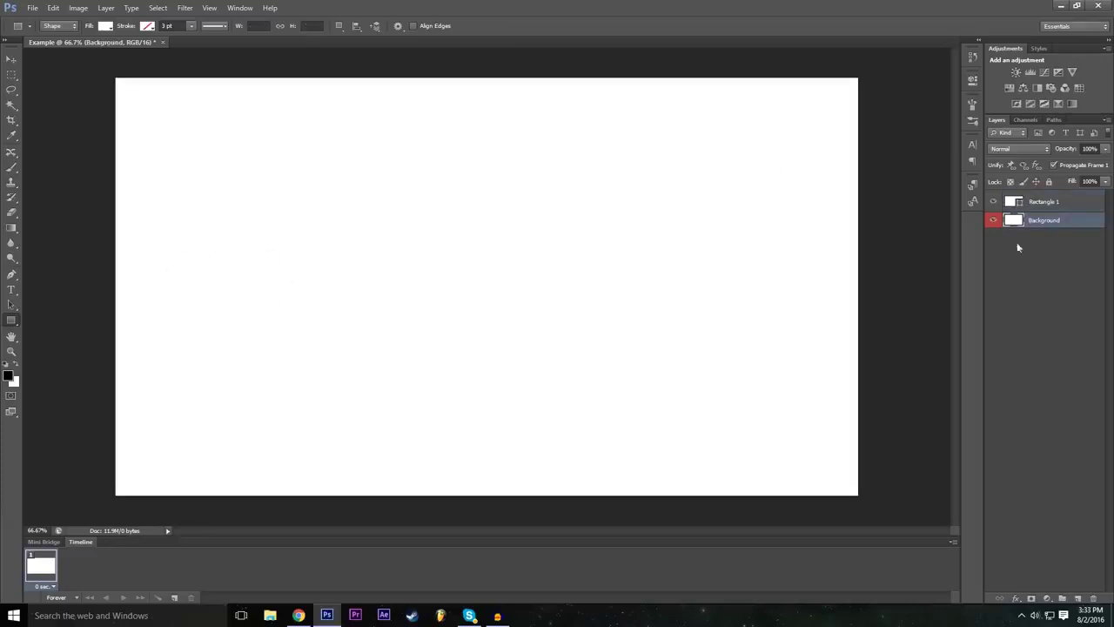
click(1055, 203)
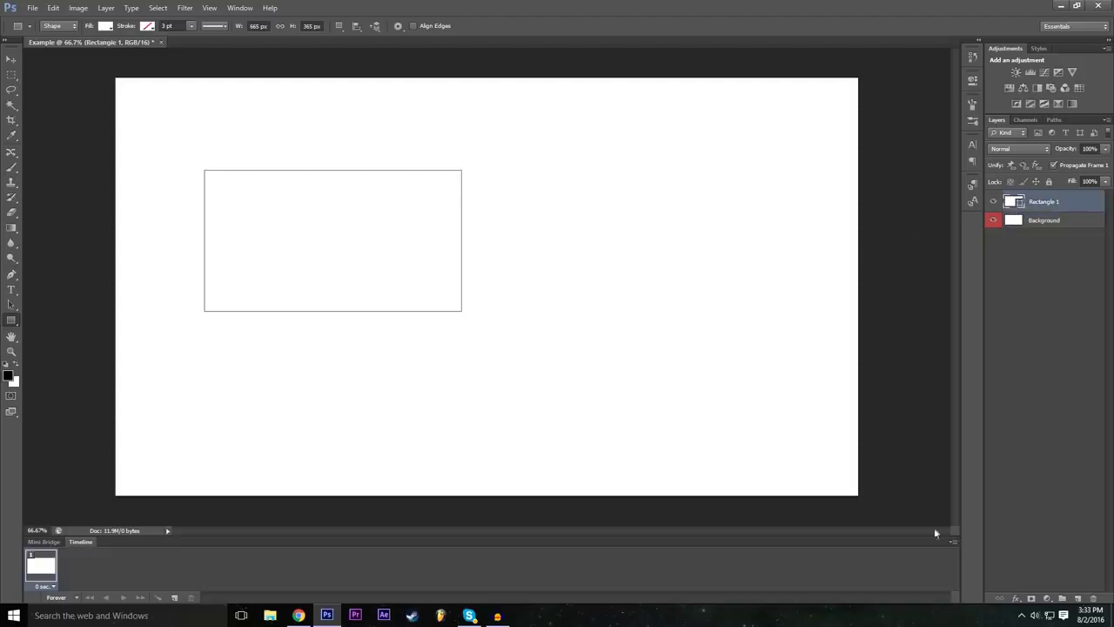
click(111, 28)
click(110, 93)
click(137, 93)
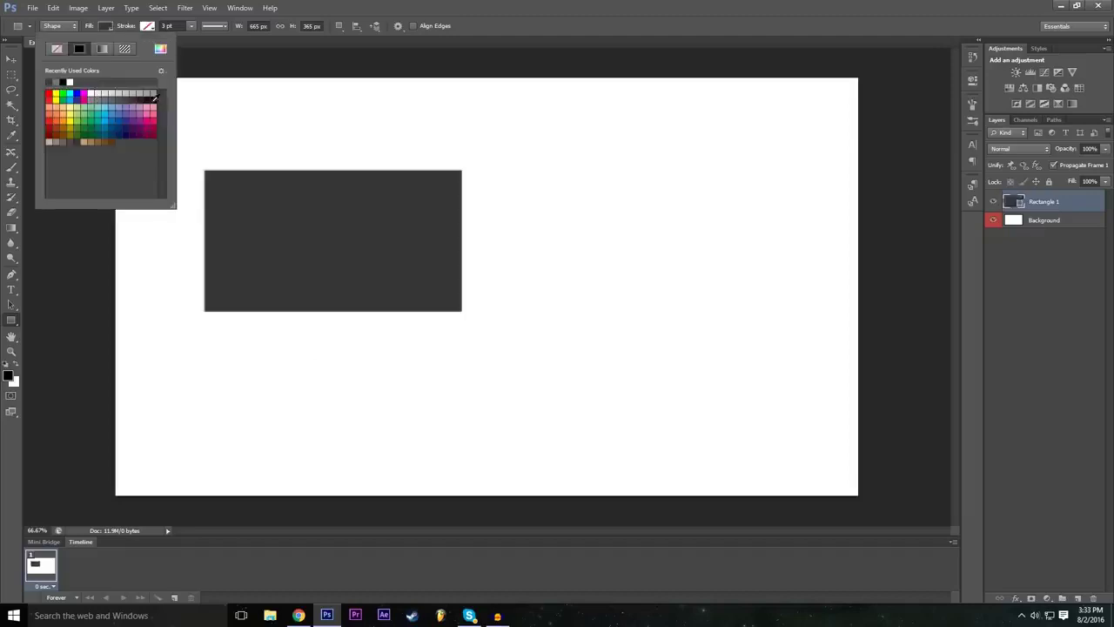
click(154, 98)
click(136, 97)
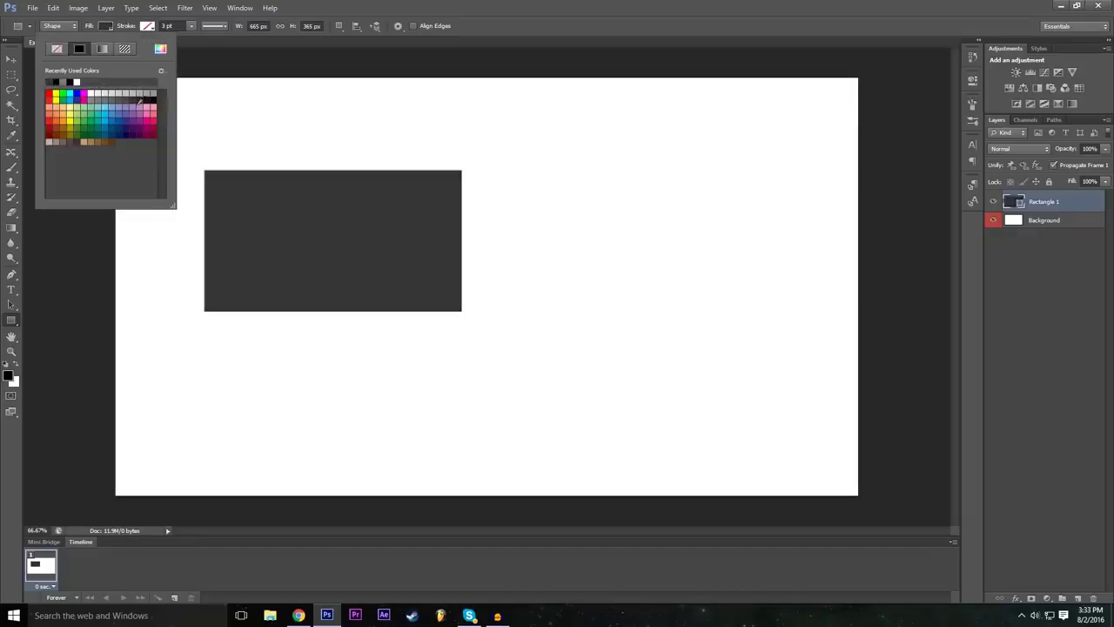
click(50, 122)
click(52, 128)
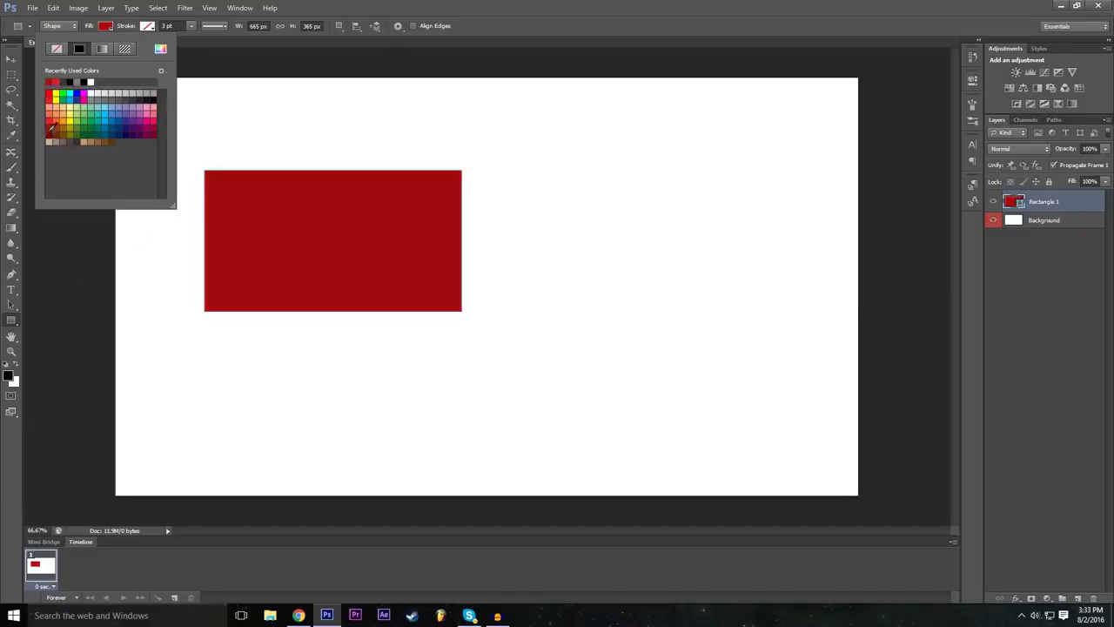
click(49, 122)
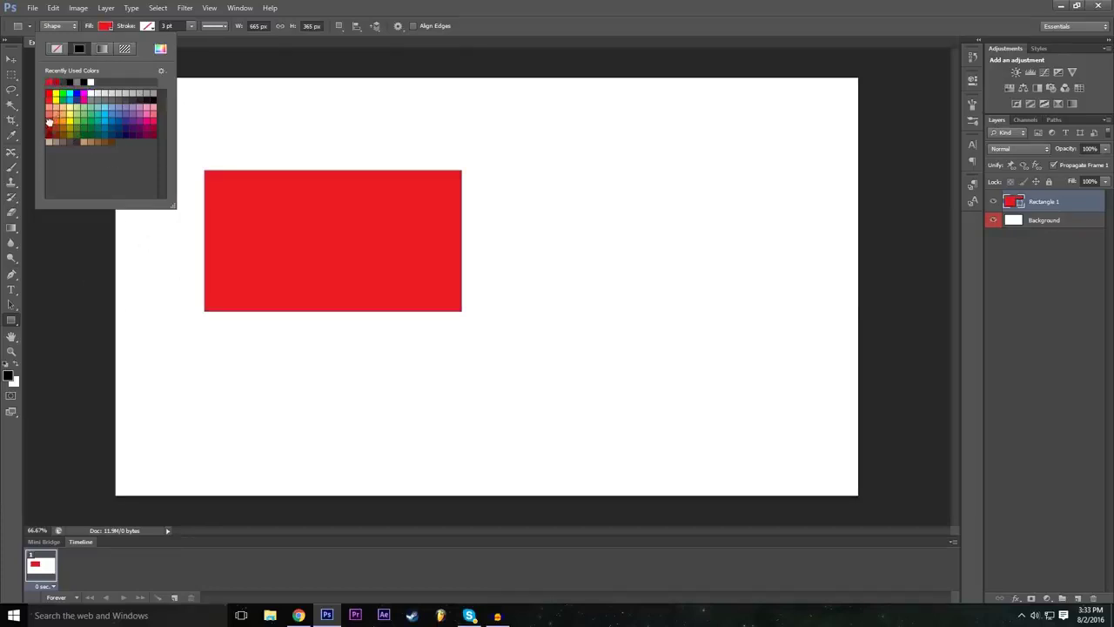
click(138, 101)
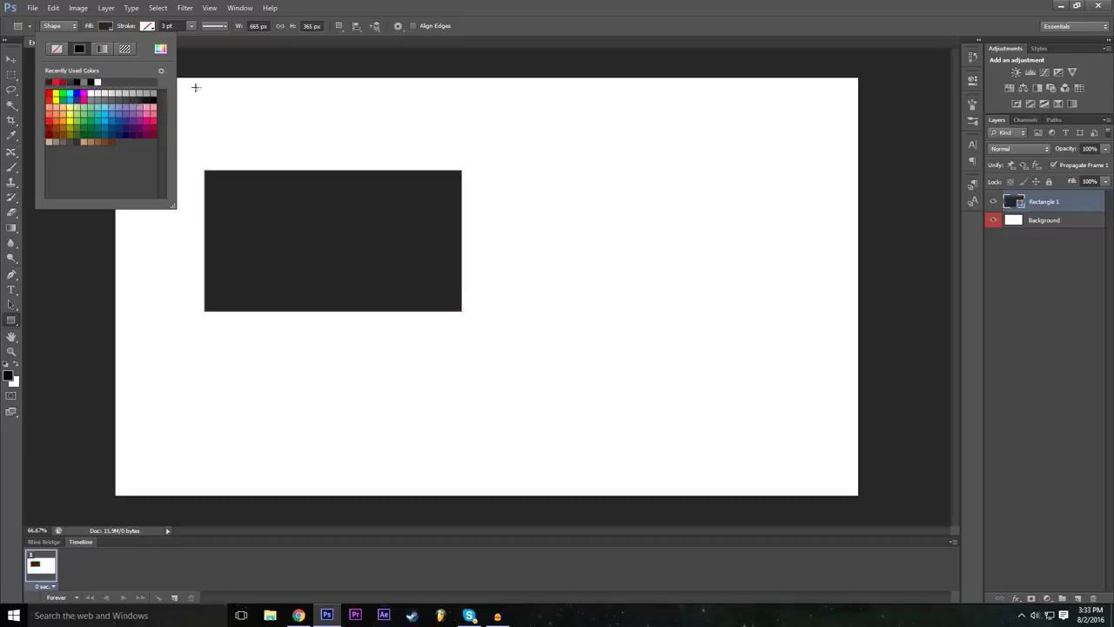
click(759, 5)
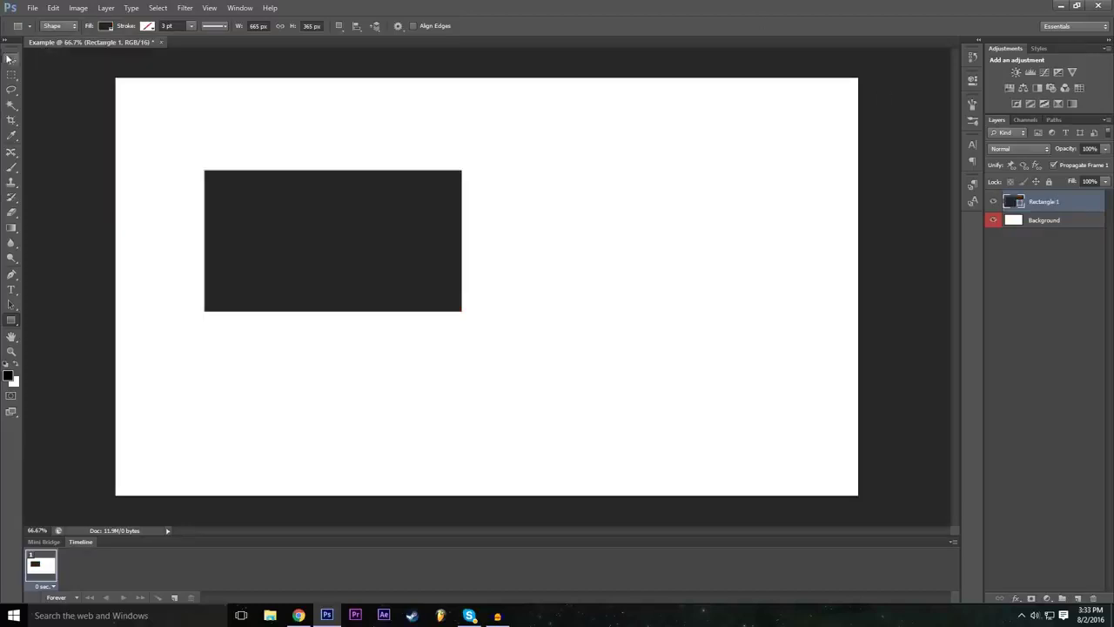
Move the dark rectangle around the canvas with the Move tool and leave it near the centre
click(10, 58)
drag(364, 237, 529, 264)
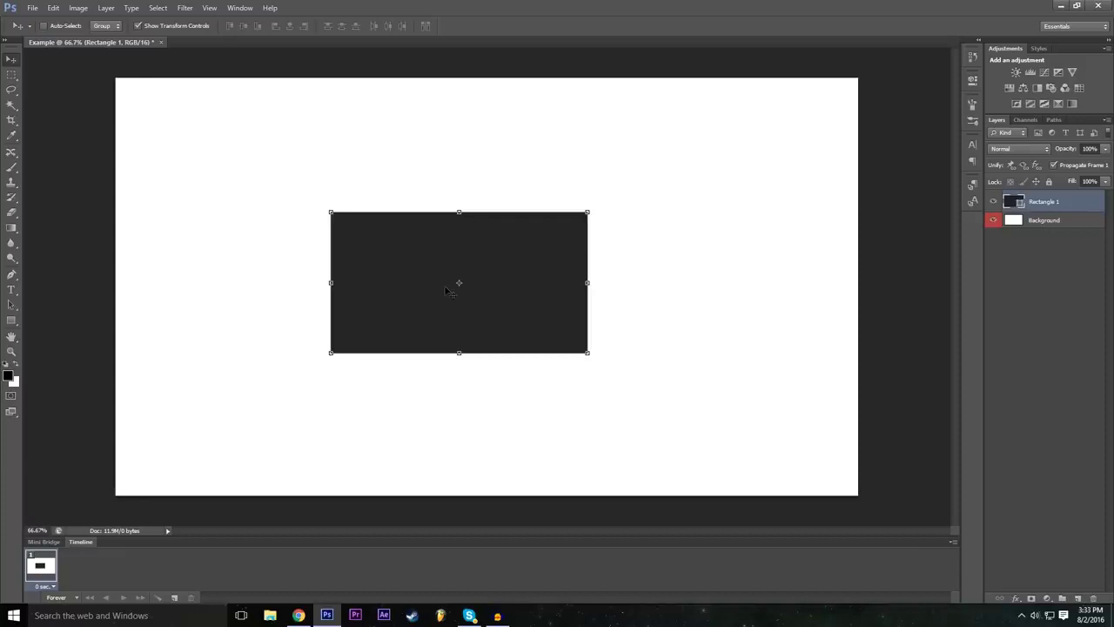
drag(446, 297, 462, 215)
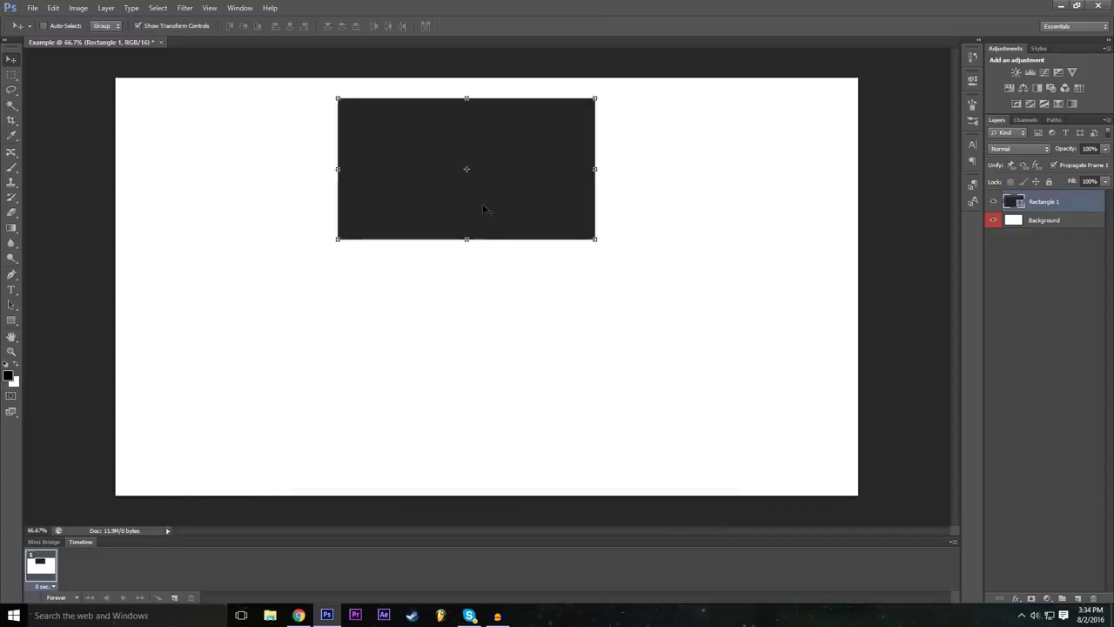
drag(493, 175, 357, 277)
drag(364, 235, 357, 268)
drag(426, 283, 547, 246)
drag(489, 266, 460, 308)
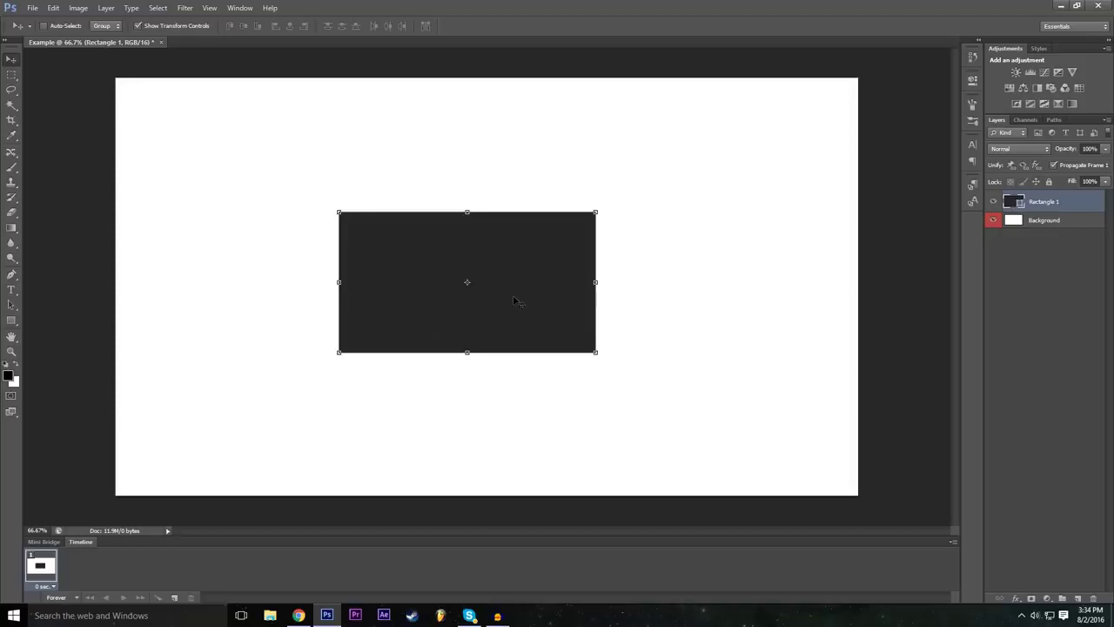
Start Free Transform on the rectangle and try rotating it back and forth by different angles
key(ctrl+t)
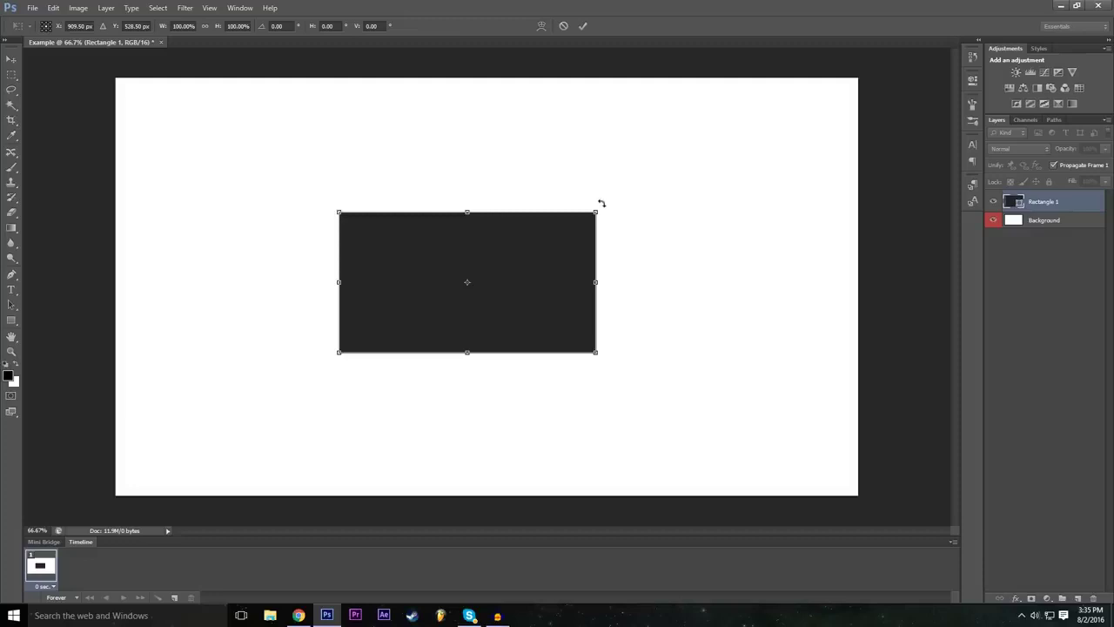
drag(601, 203, 608, 146)
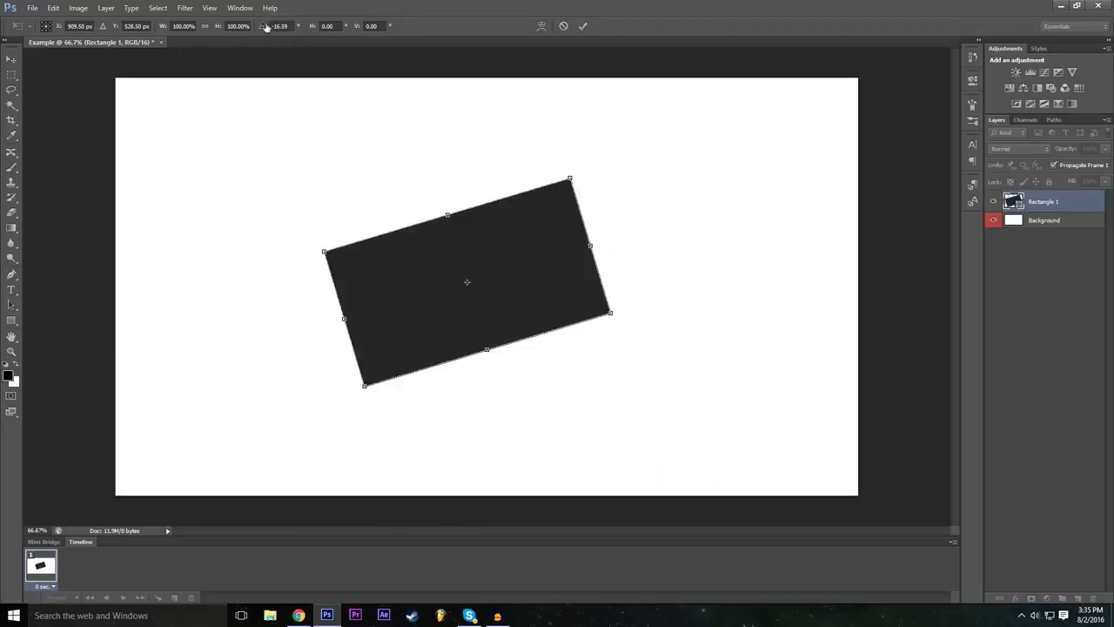
drag(262, 28, 321, 44)
drag(619, 207, 625, 200)
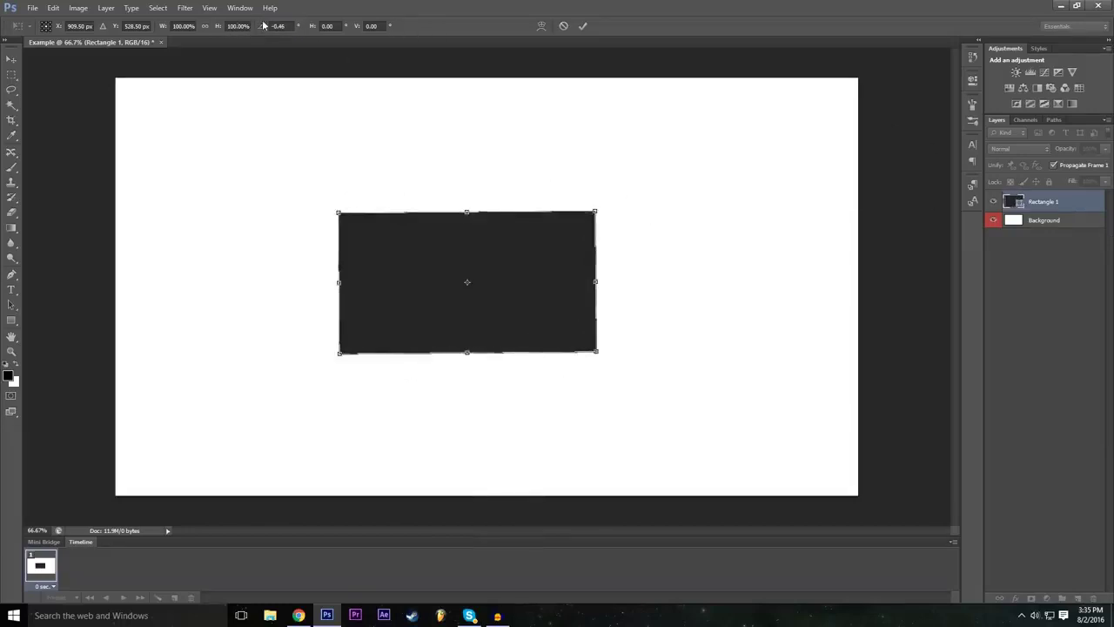
drag(264, 29, 594, 120)
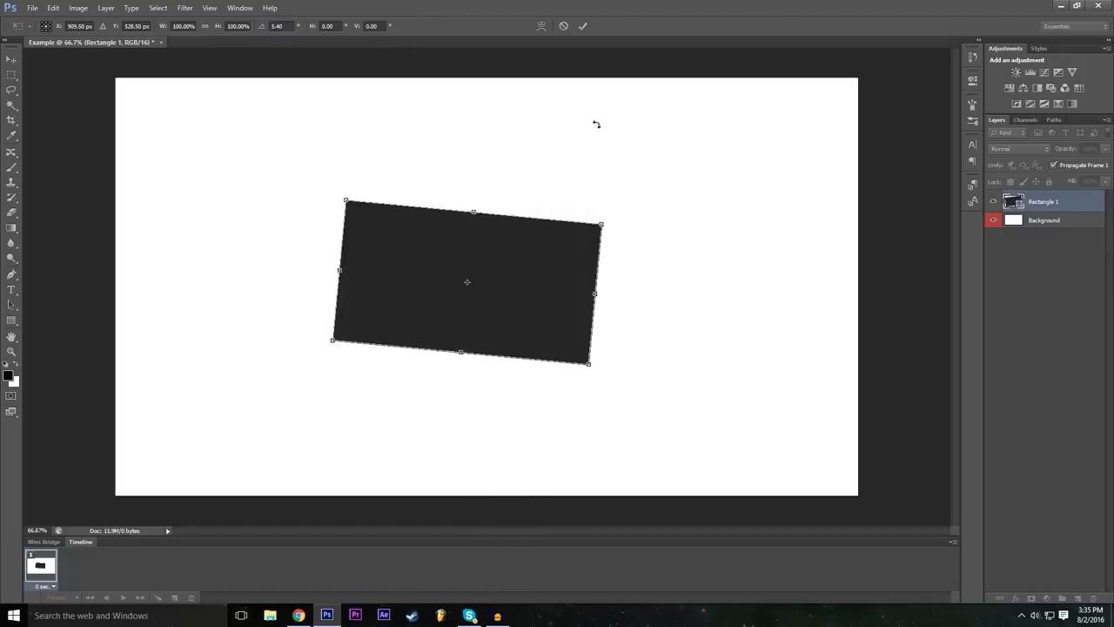
drag(264, 30, 399, 145)
Set the rectangle's rotation angle to 0° in Free Transform
click(280, 26)
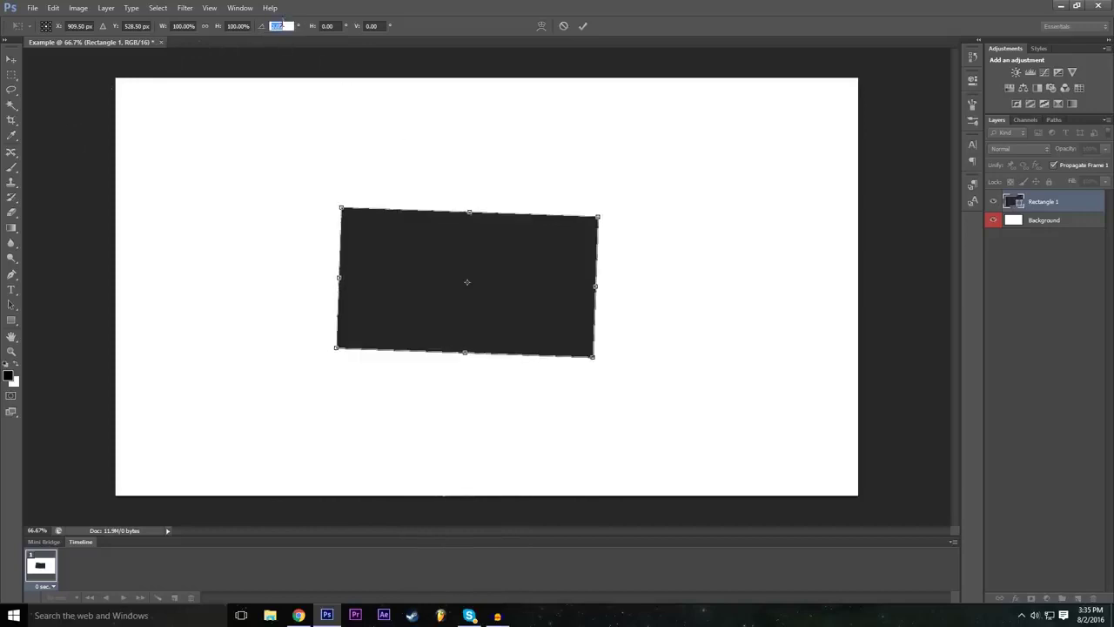
text(0)
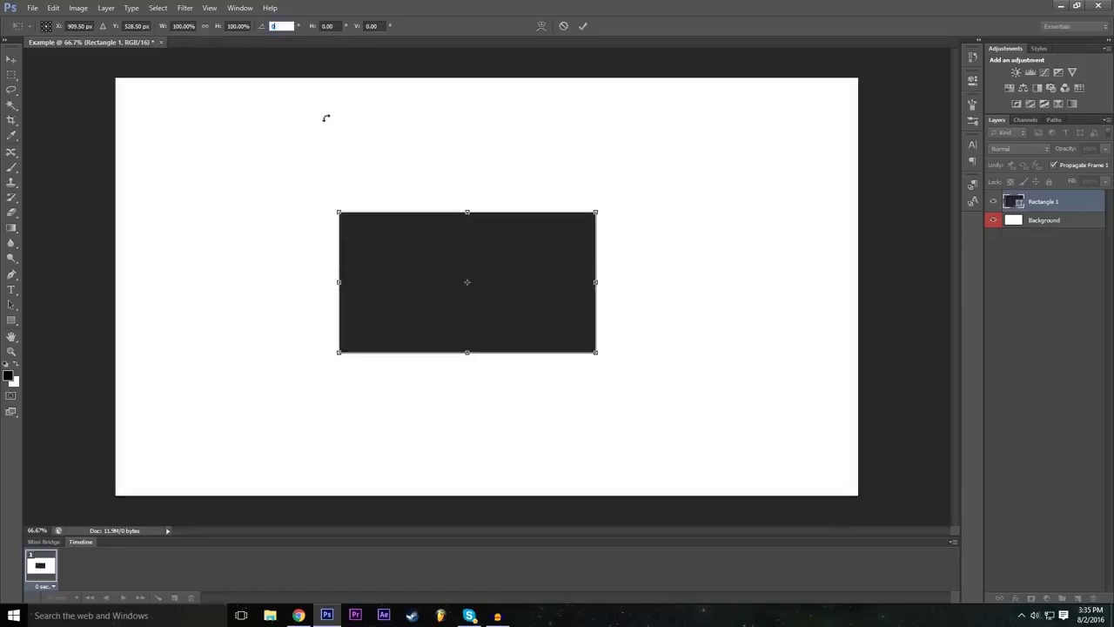
key(Return)
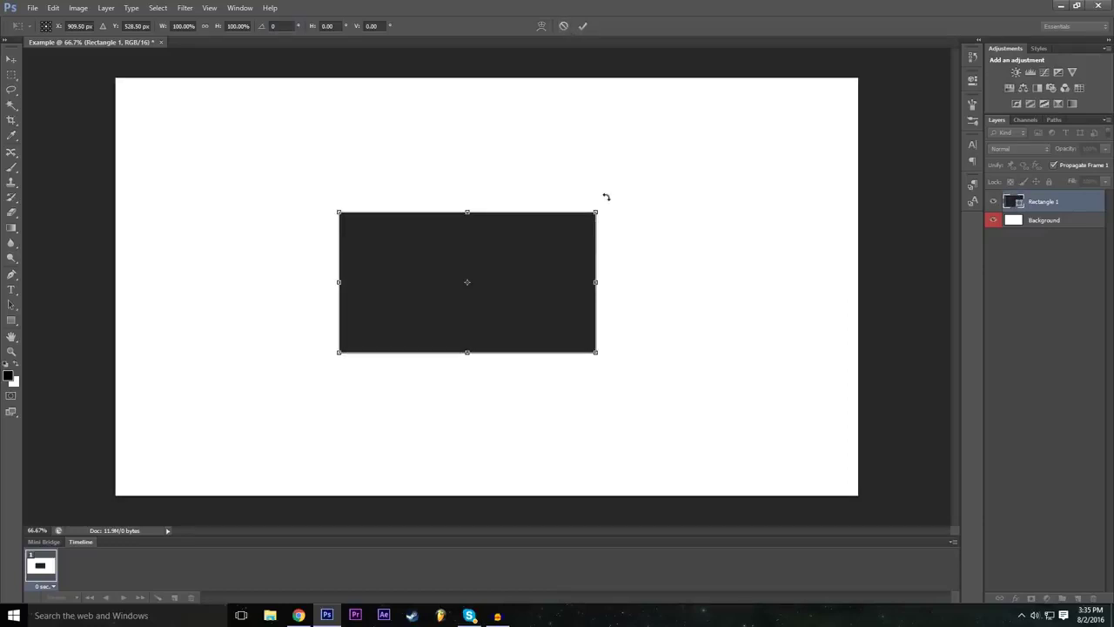
Try rotating and enlarging the rectangle freely, and cancel the transform
drag(606, 197, 579, 380)
drag(564, 273, 610, 255)
drag(446, 364, 399, 402)
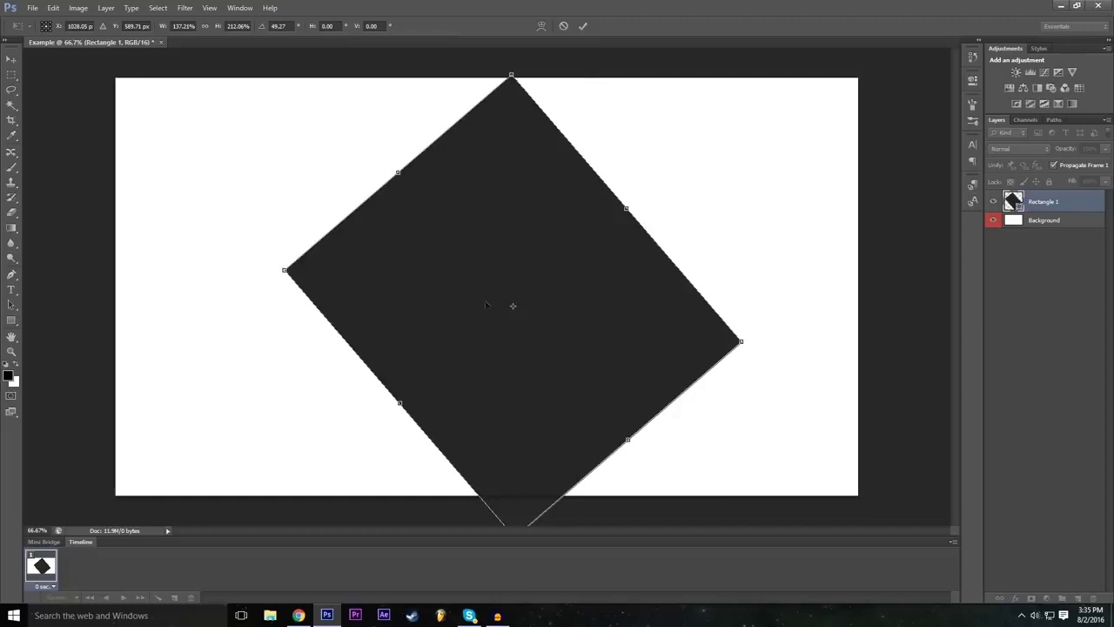
click(563, 27)
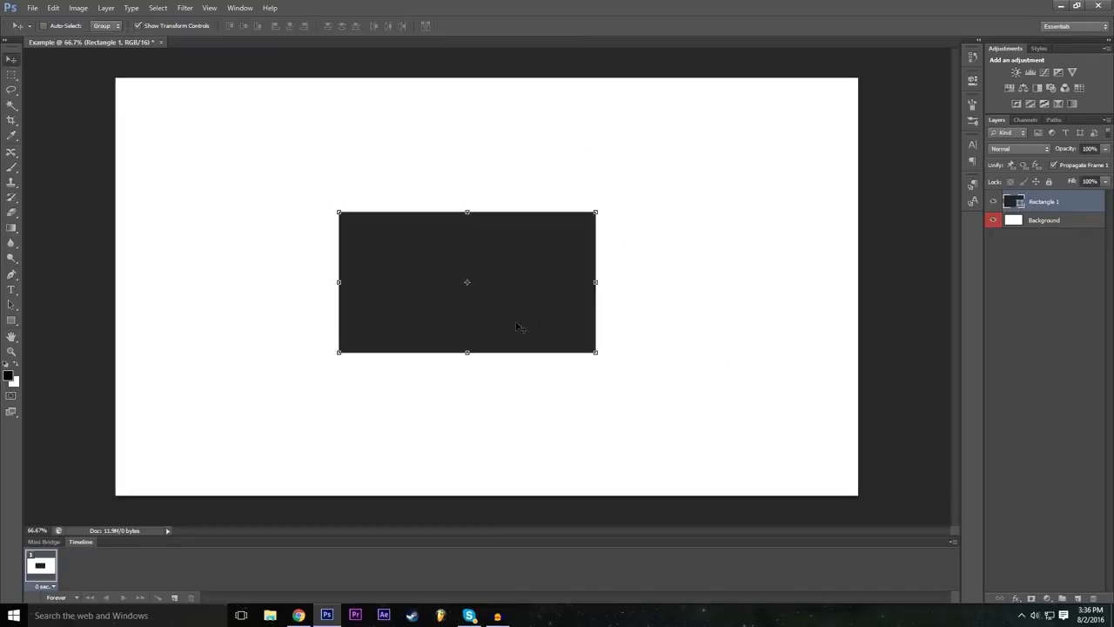
Start Free Transform on the rectangle, stretch its right side outward, and set its horizontal scale to 200%
key(ctrl+t)
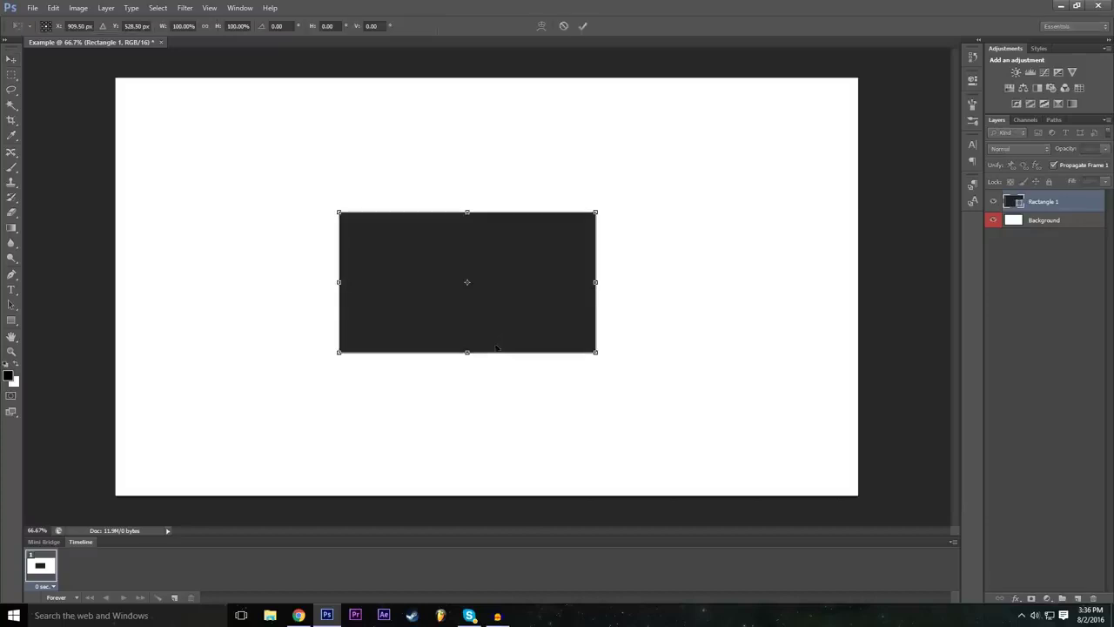
click(185, 26)
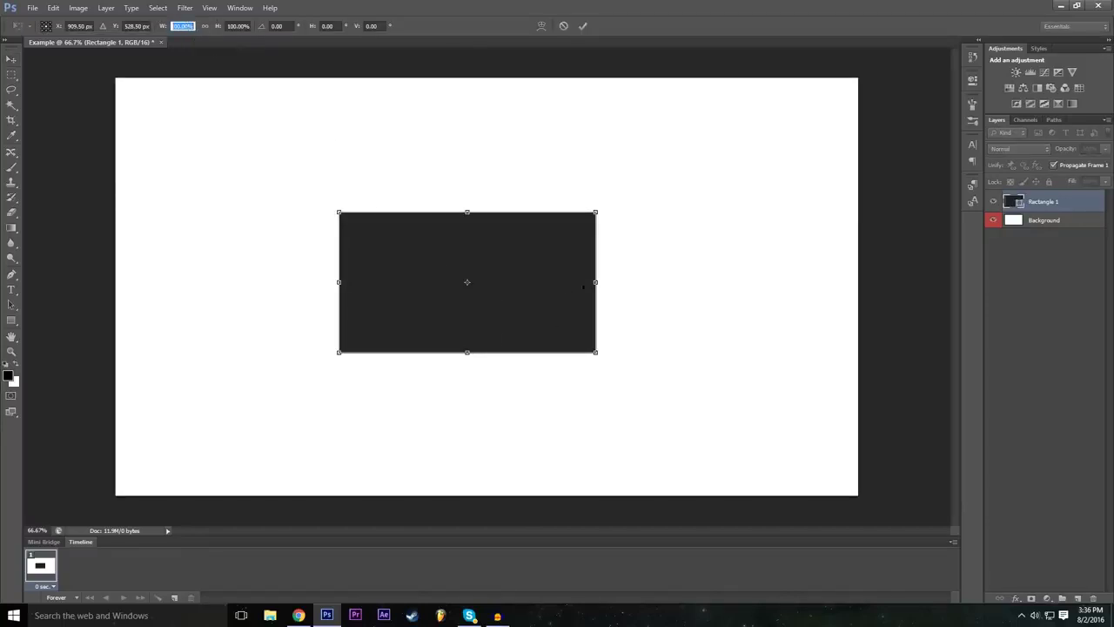
drag(595, 281, 640, 281)
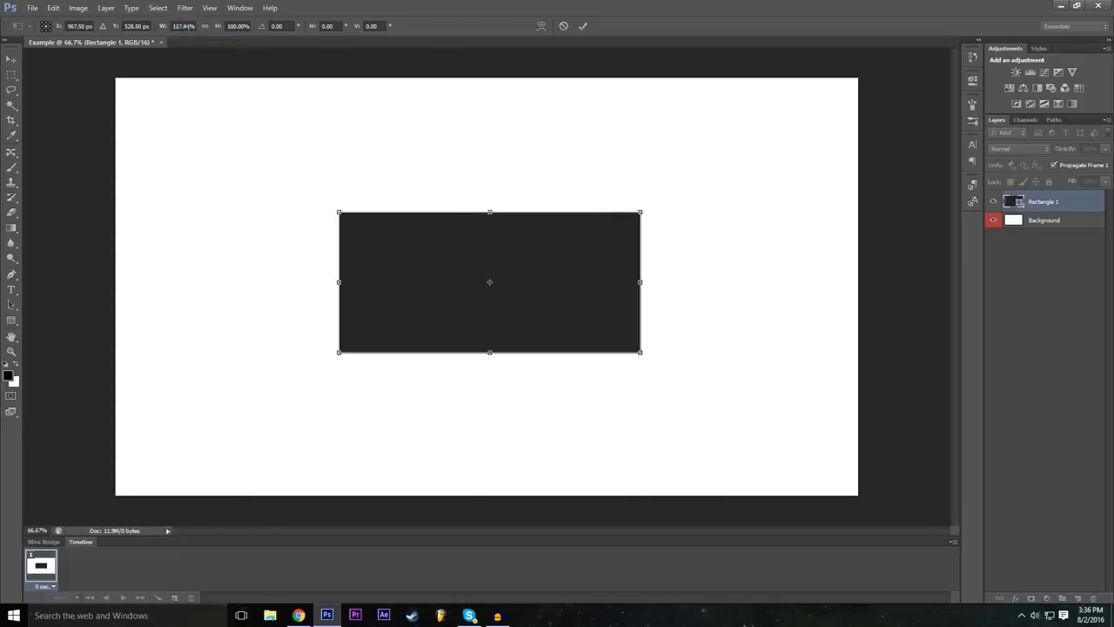
click(185, 25)
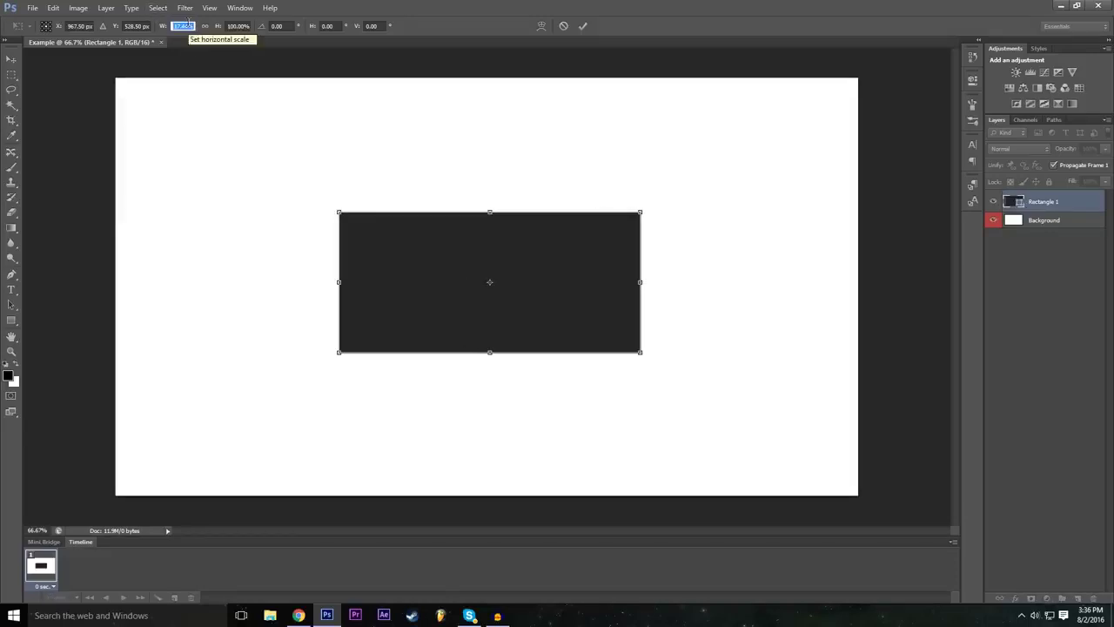
text(200)
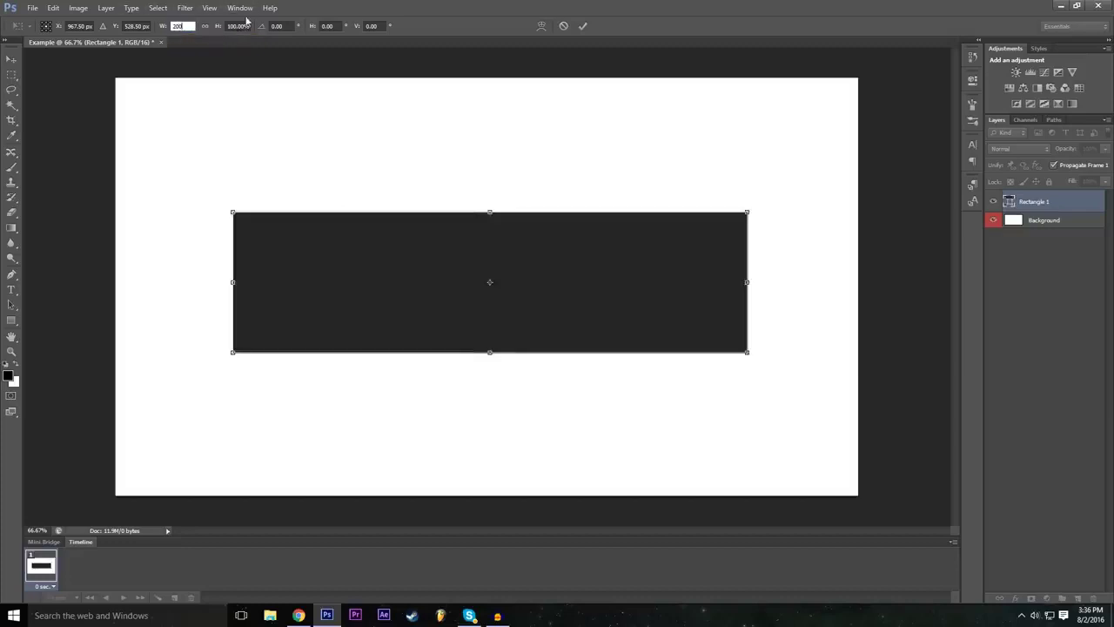
Set the rectangle's vertical scale to 200% and apply the transform
key(Tab)
text(200)
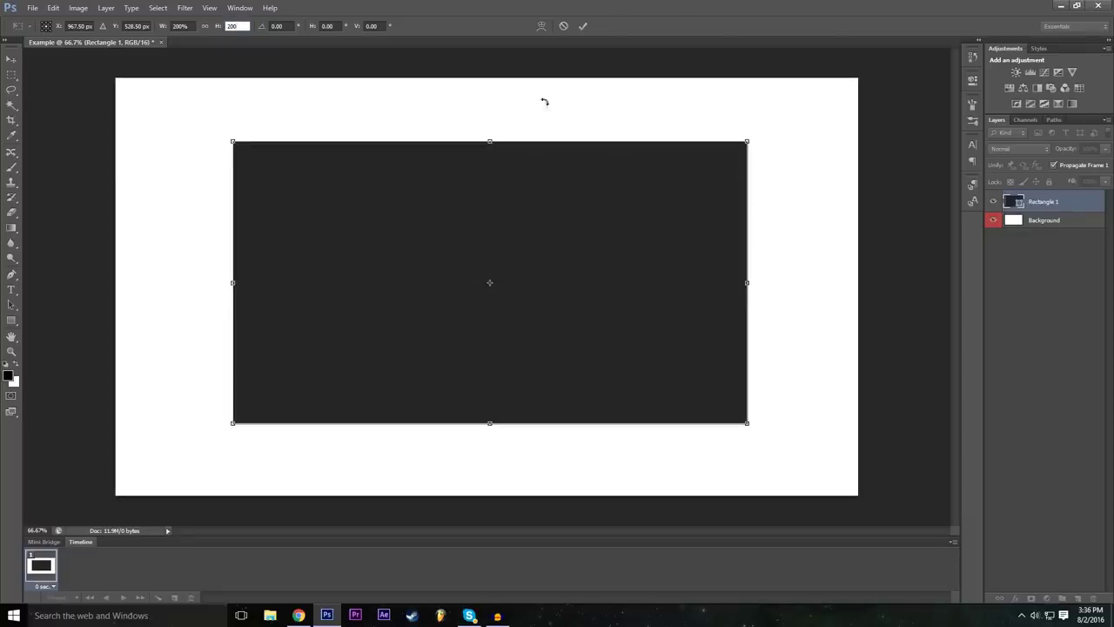
click(583, 25)
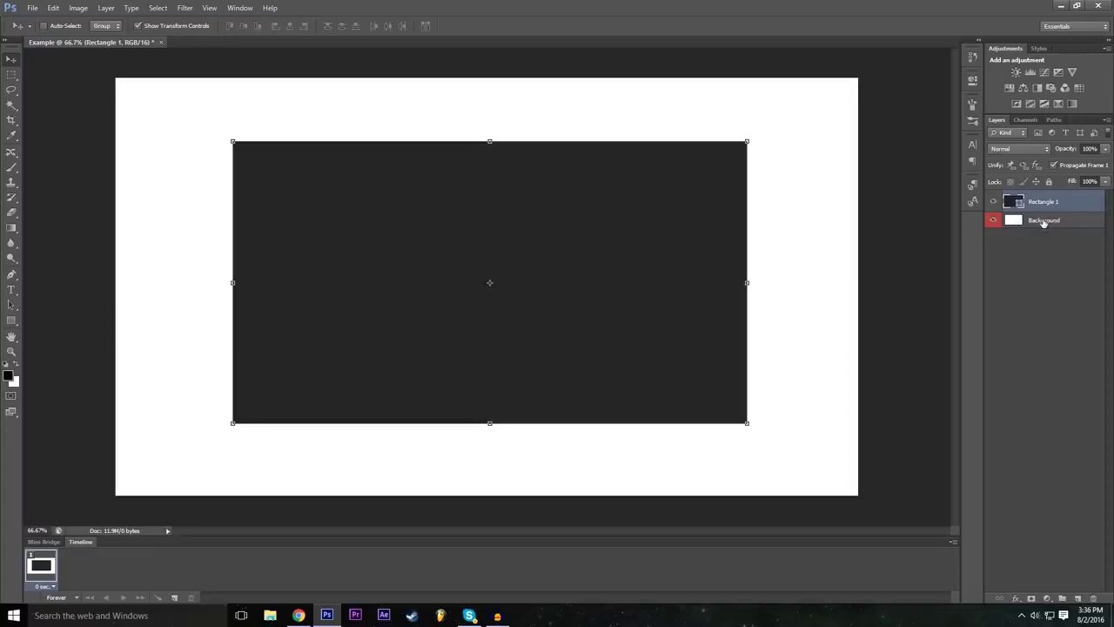
Try squashing the Background layer downward from its top edge, and cancel the transform
click(1044, 222)
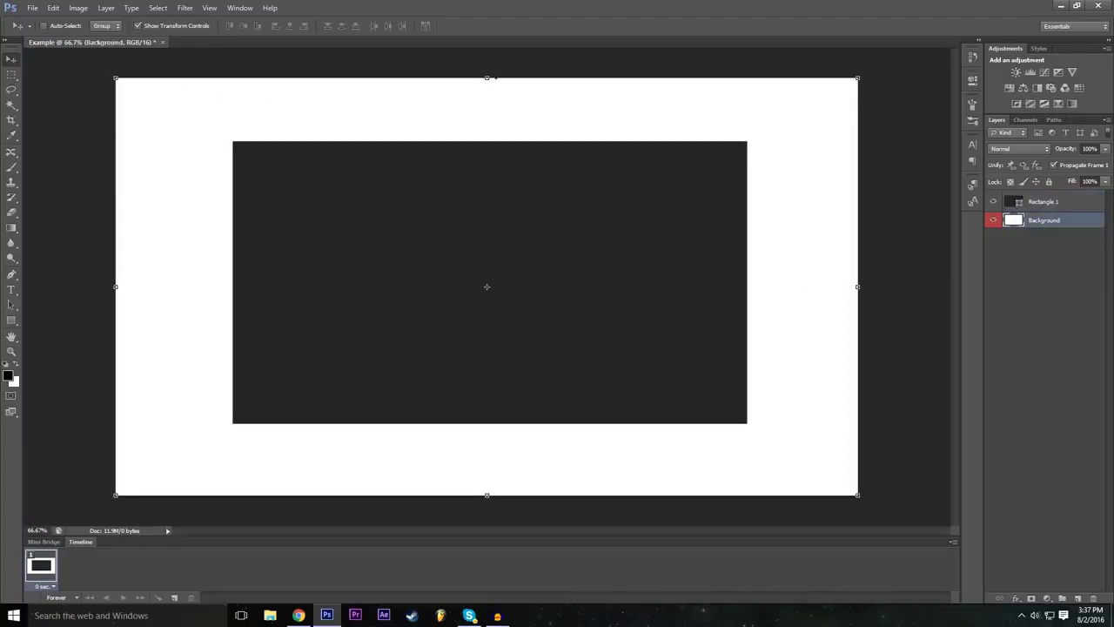
drag(494, 78, 496, 122)
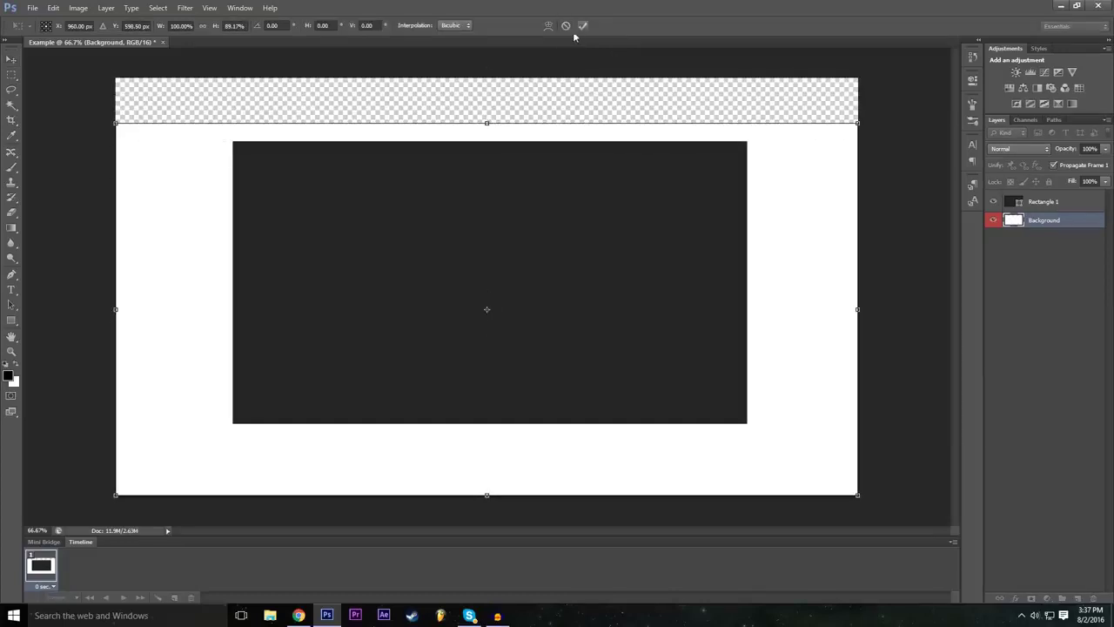
click(566, 26)
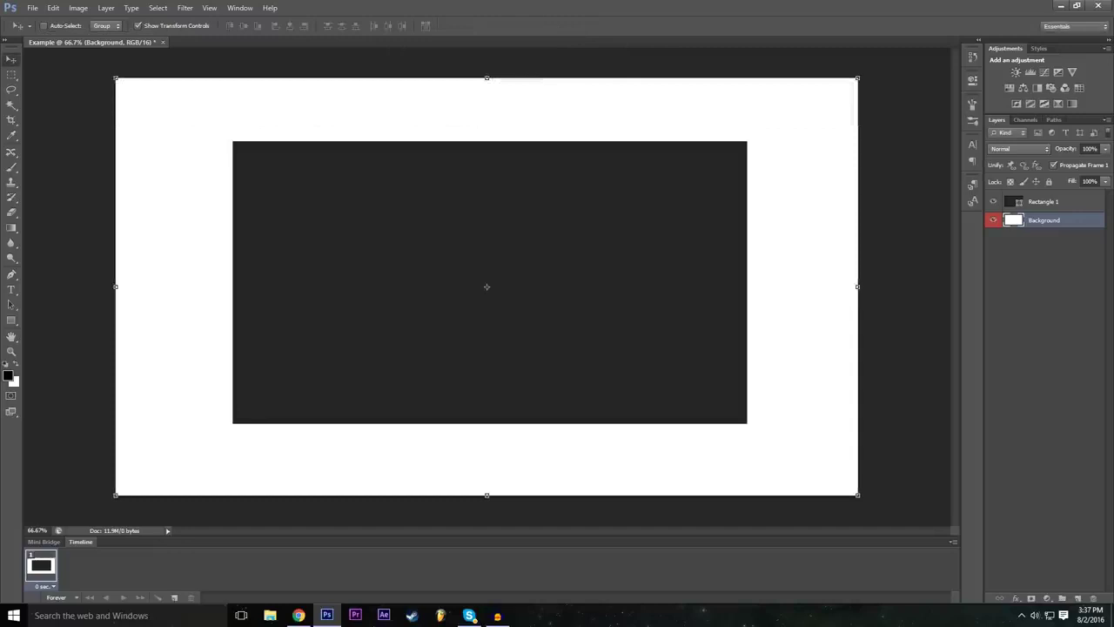
Switch the active layer back and forth between Rectangle 1 and Background to compare their bounding boxes
click(1065, 205)
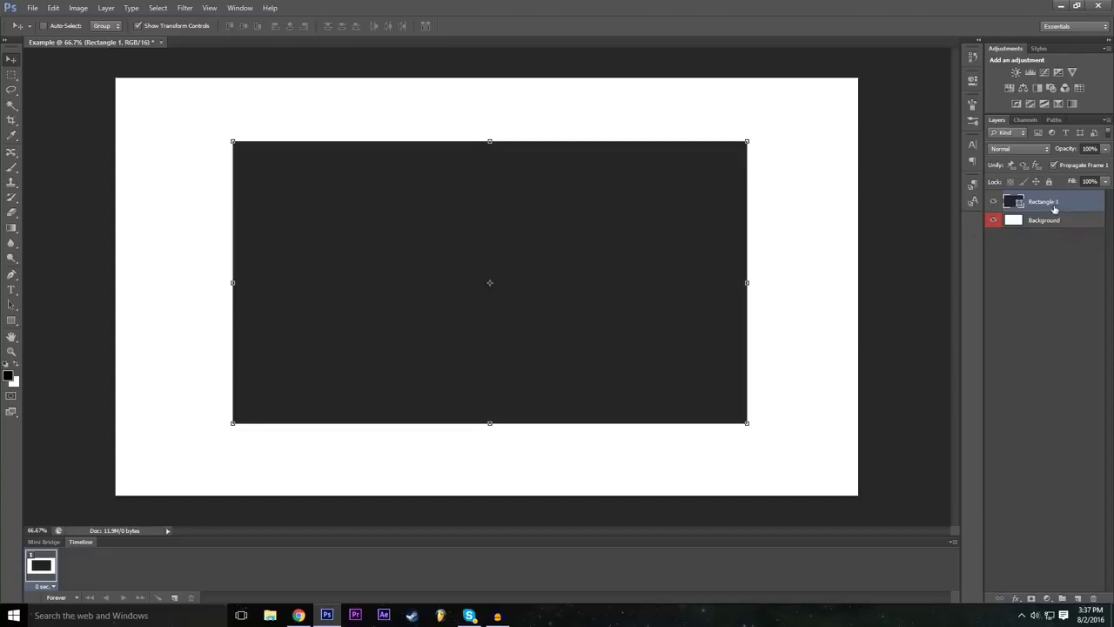
mouse_move(1033, 219)
mouse_down()
mouse_move(1049, 199)
mouse_move(1044, 222)
mouse_up()
click(1049, 224)
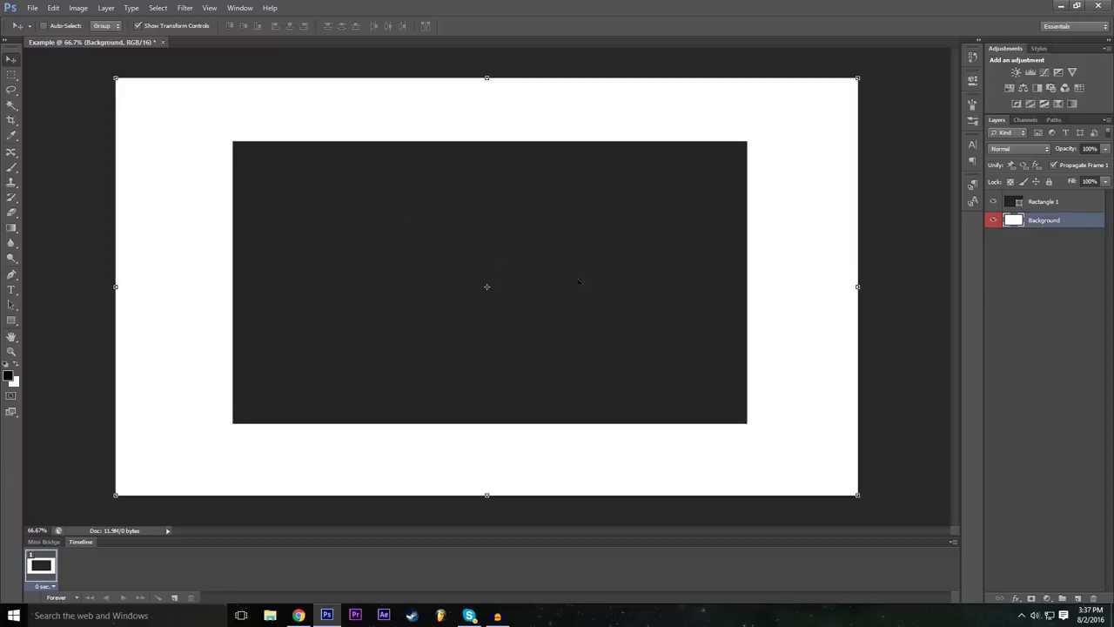
mouse_move(1044, 224)
mouse_down()
mouse_move(1040, 204)
mouse_move(1050, 202)
mouse_move(1049, 224)
mouse_up()
click(1041, 204)
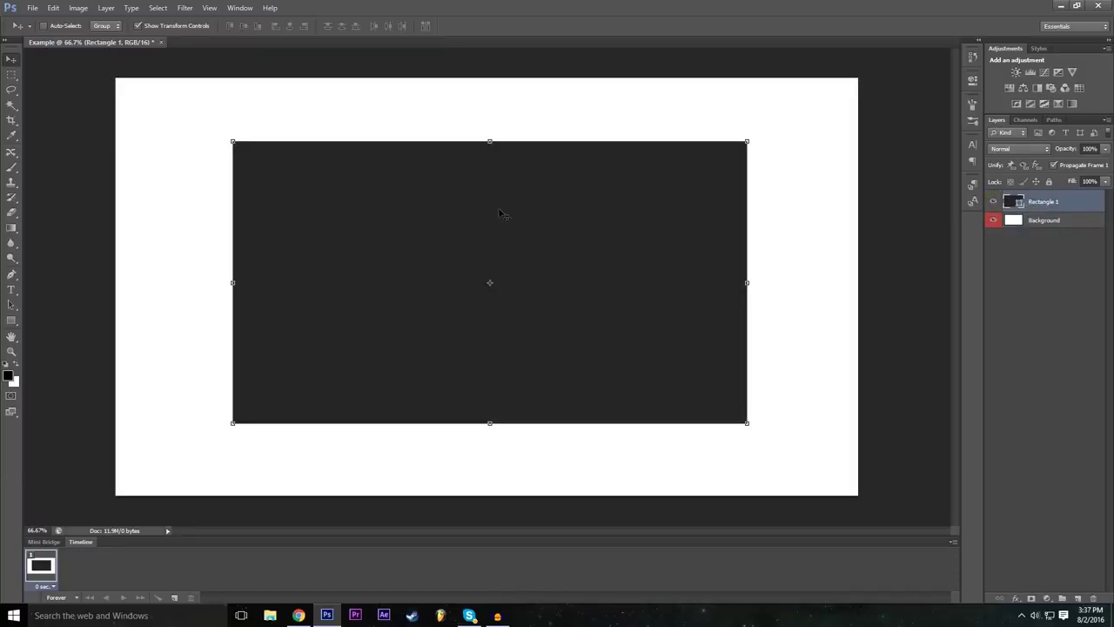
click(1053, 221)
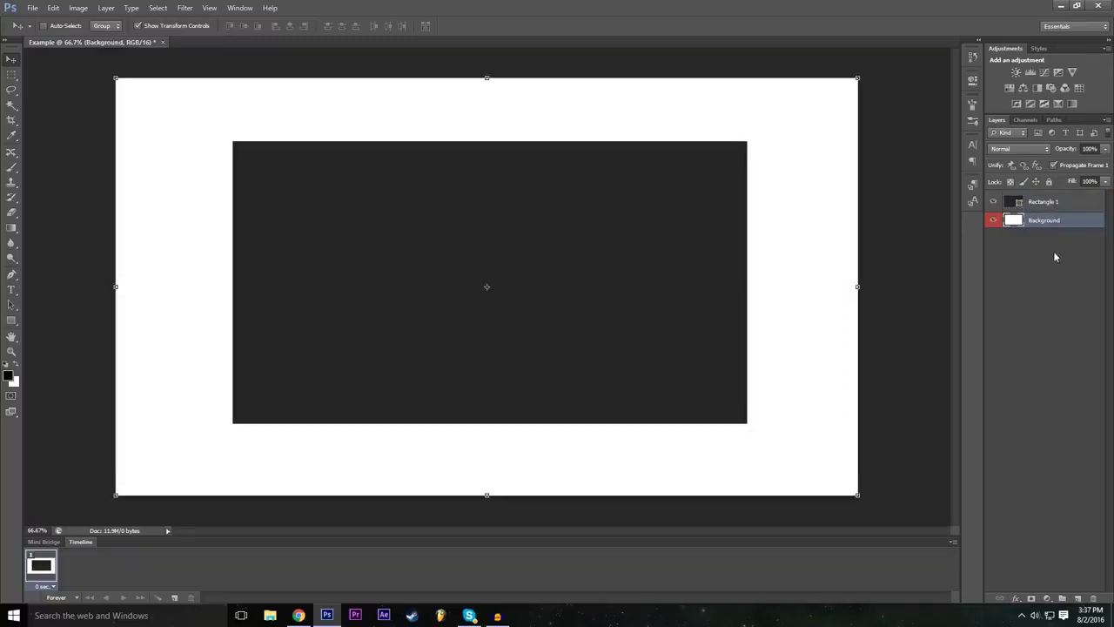
Open the Blending Options of the Rectangle 1 layer and move the dialog clear of the rectangle
click(1040, 204)
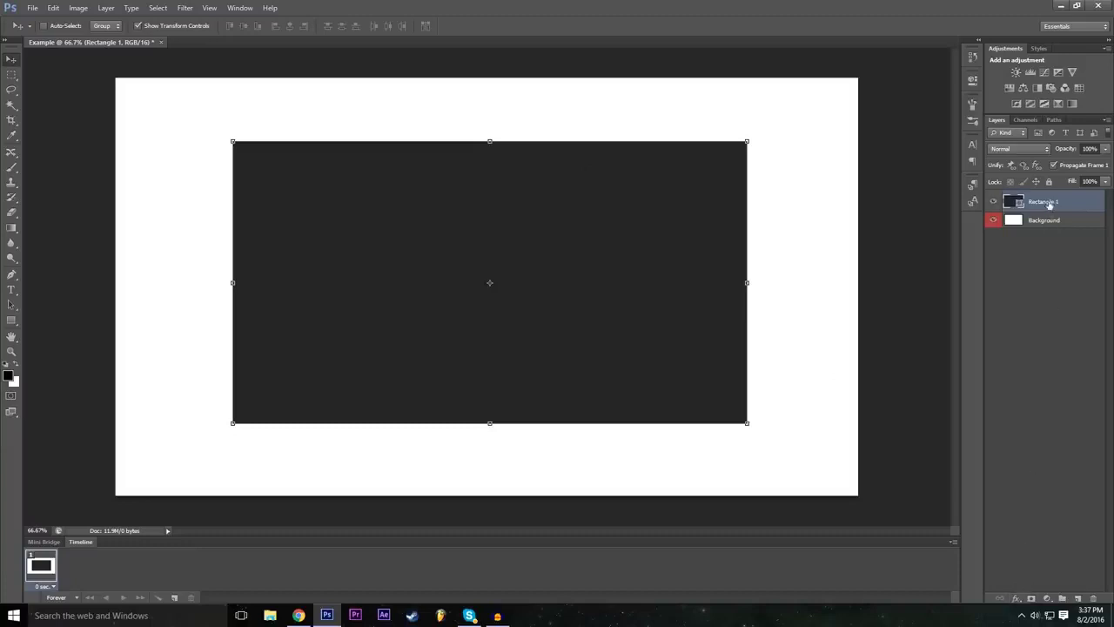
click(1016, 600)
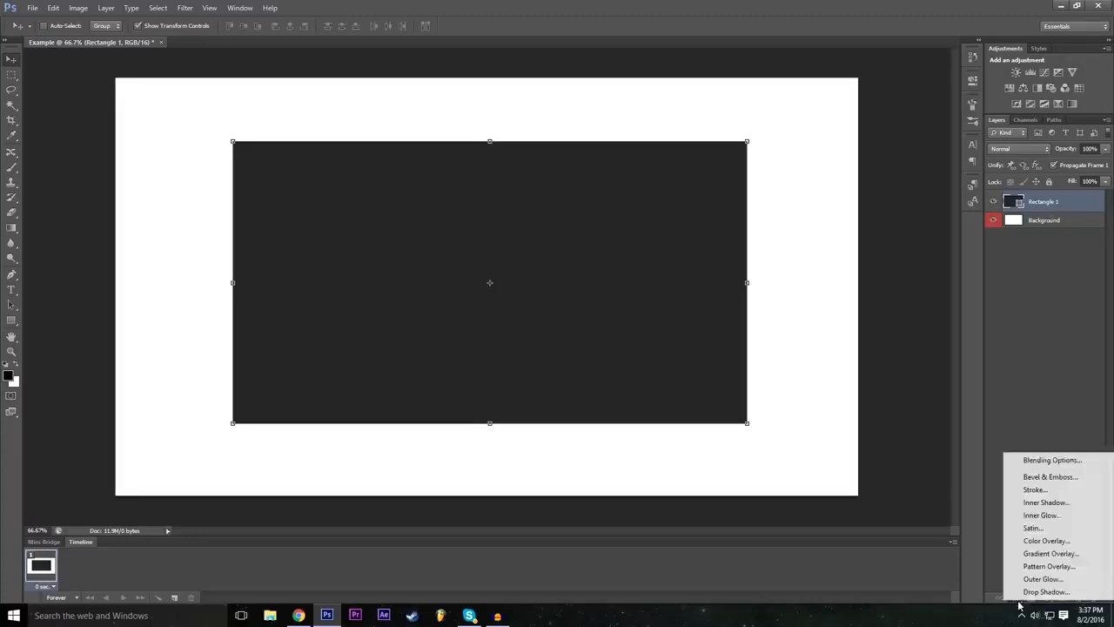
click(1023, 463)
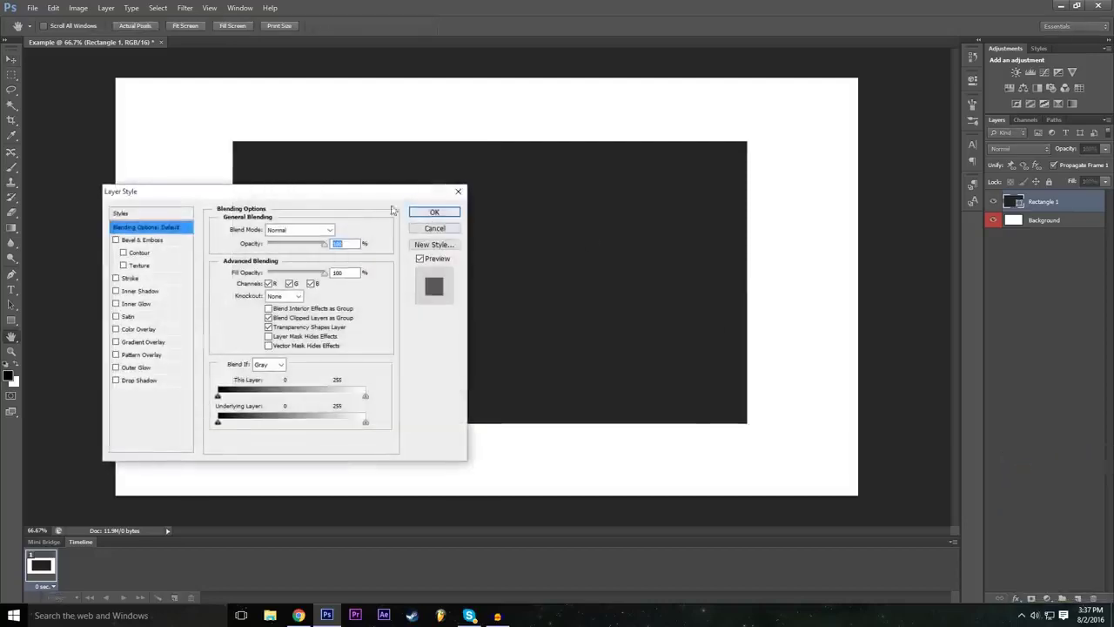
drag(374, 189, 1016, 264)
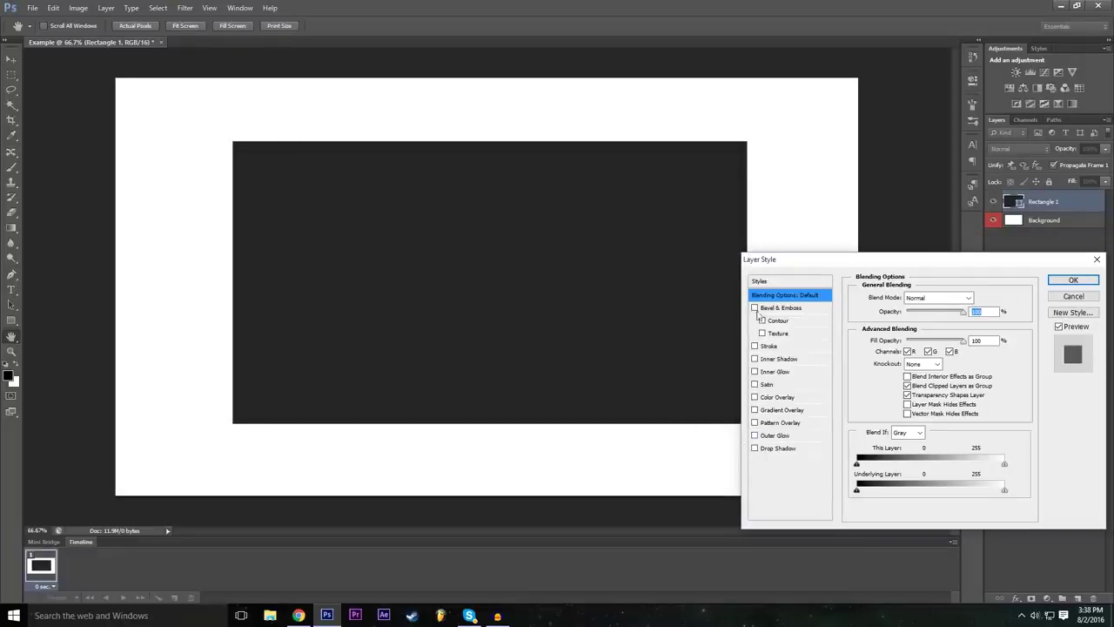
Enable a Drop Shadow on the rectangle, enlarge its size and set its spread to 23%
click(778, 450)
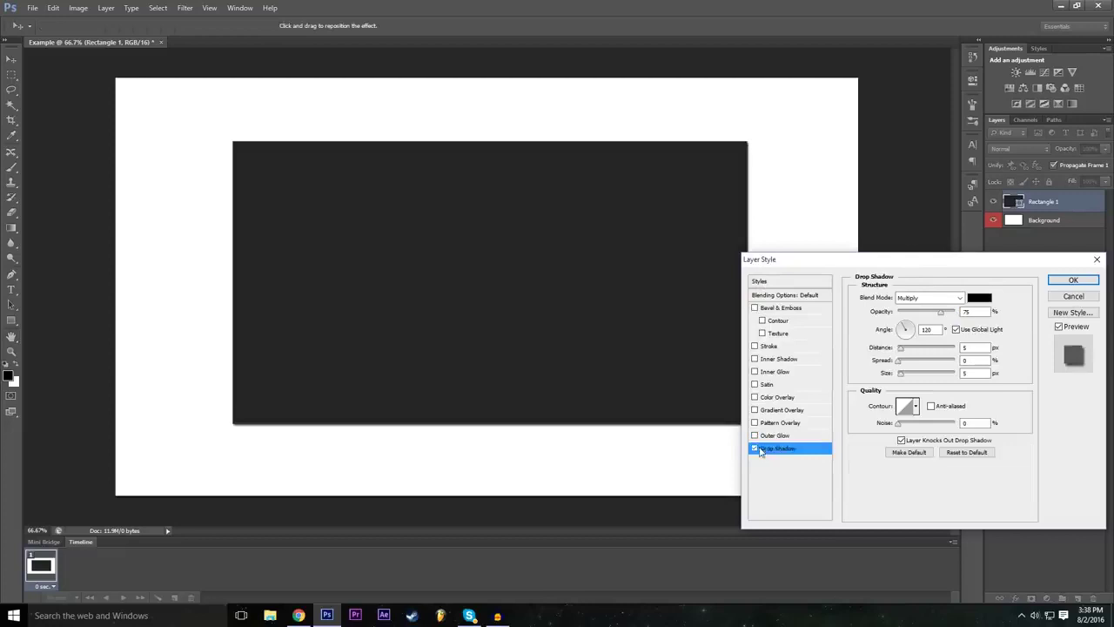
click(754, 448)
click(755, 448)
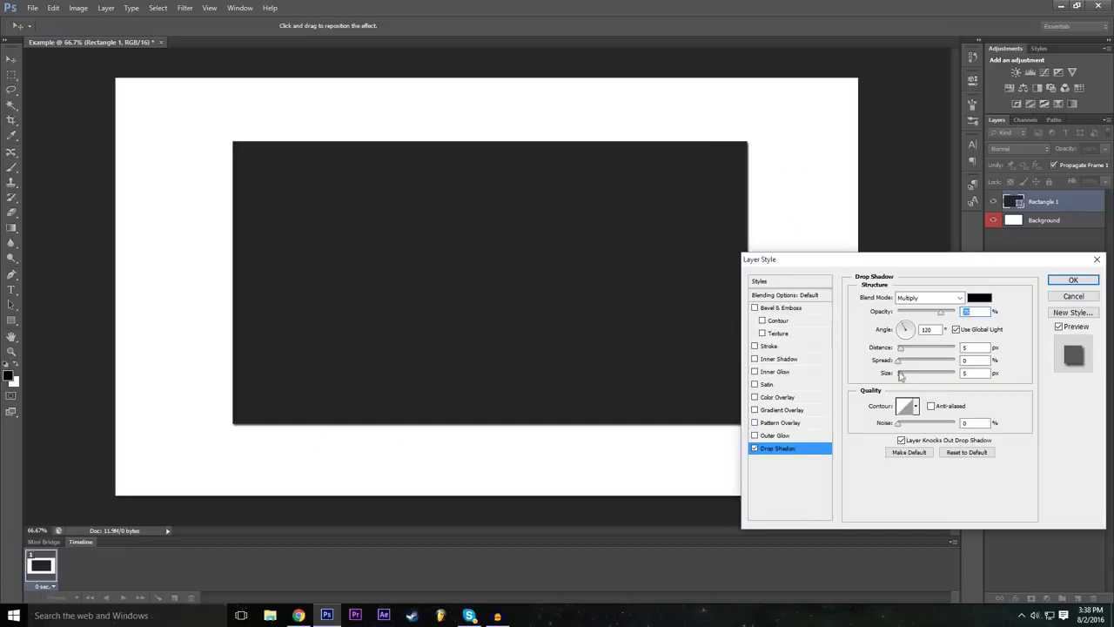
mouse_move(901, 374)
mouse_down()
mouse_move(921, 375)
mouse_move(916, 362)
mouse_move(933, 365)
mouse_move(897, 371)
mouse_move(914, 363)
mouse_move(939, 376)
mouse_move(912, 381)
mouse_up()
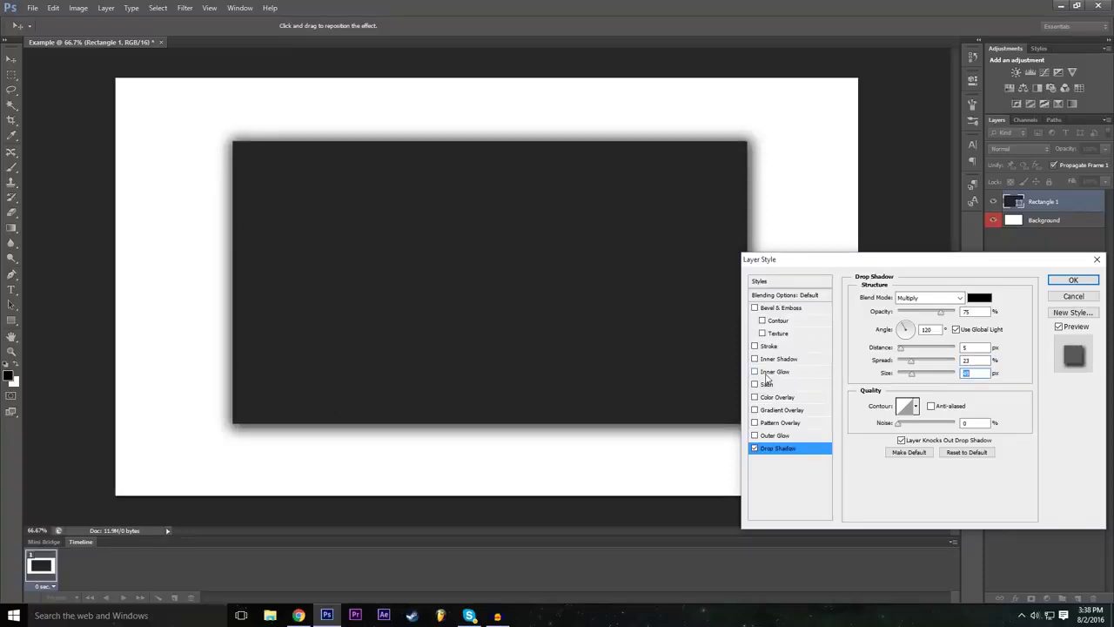
Enable a Stroke on the rectangle and set its color to red (ff0000)
mouse_move(862, 264)
mouse_down()
mouse_move(895, 259)
mouse_move(856, 244)
mouse_move(868, 258)
mouse_up()
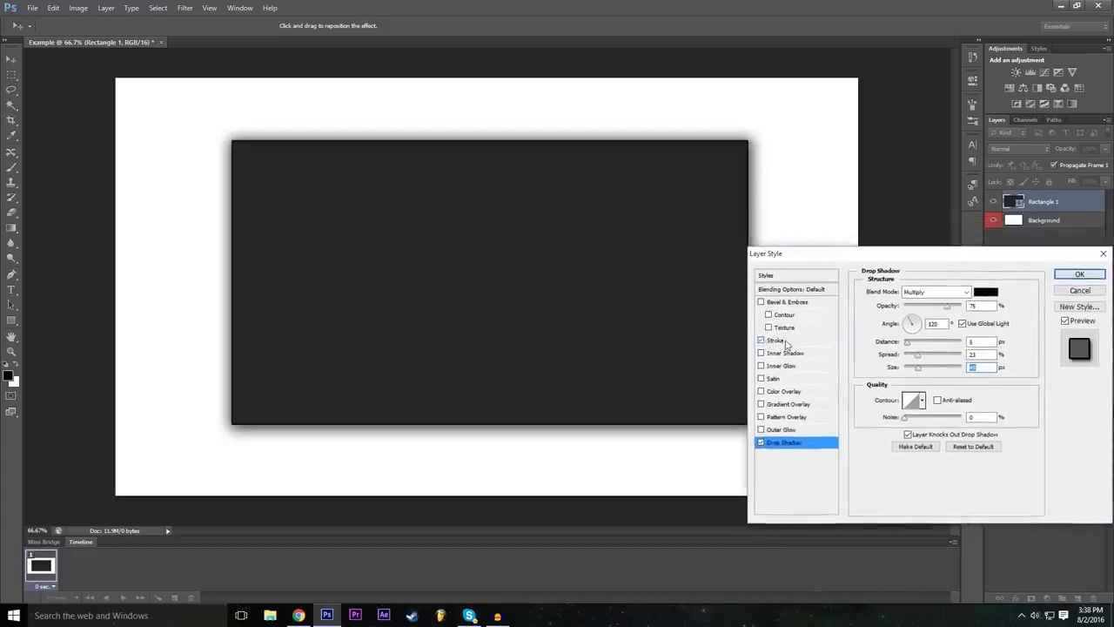
click(774, 340)
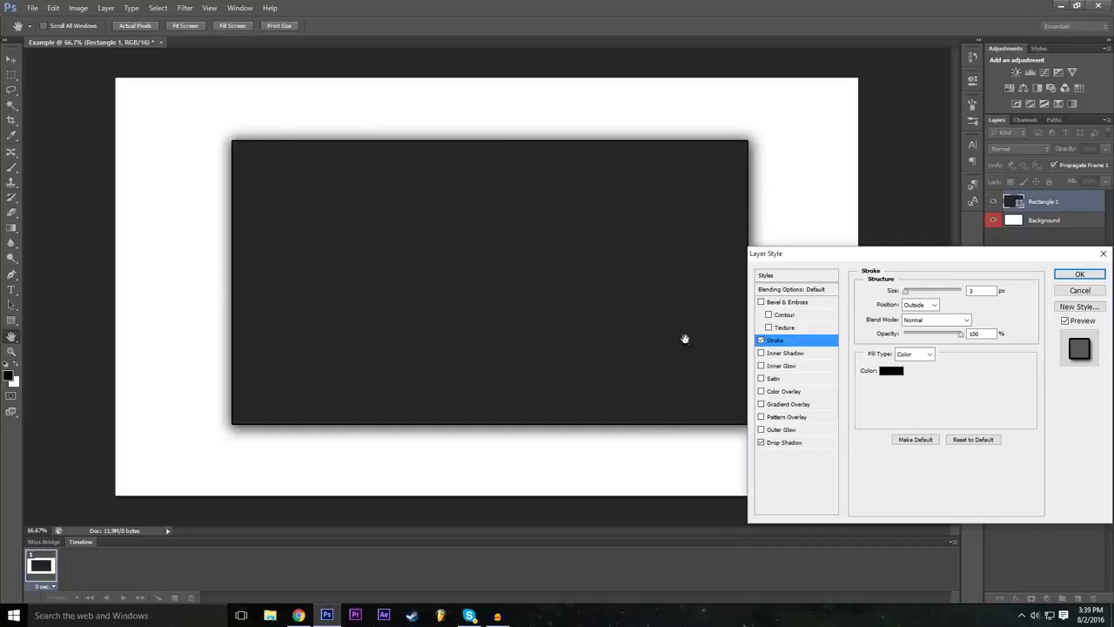
drag(882, 255, 874, 255)
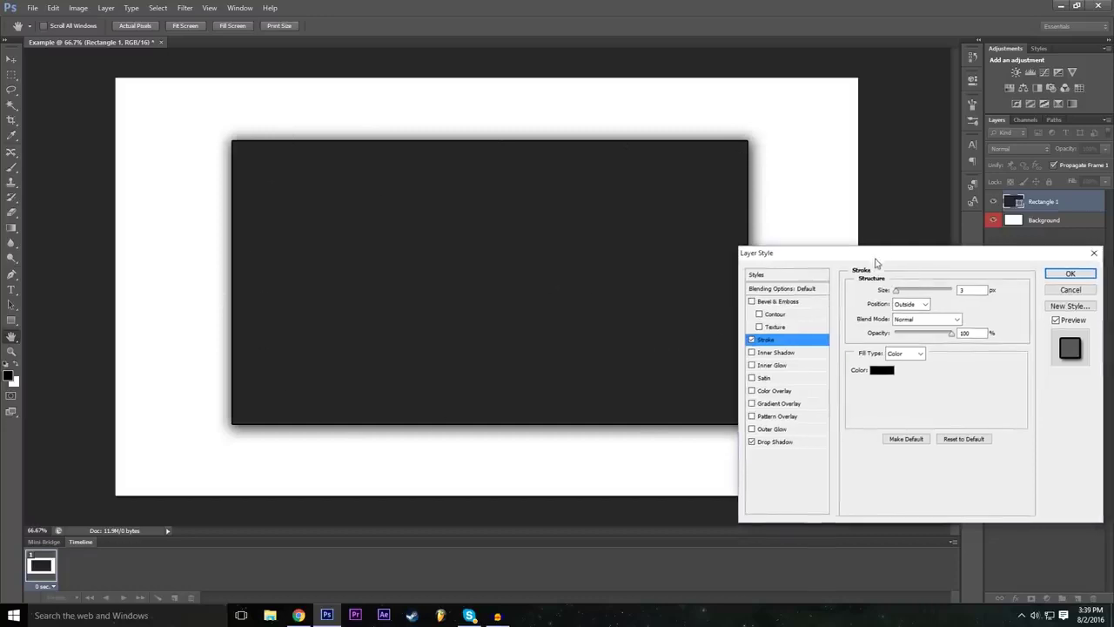
click(881, 370)
text(255)
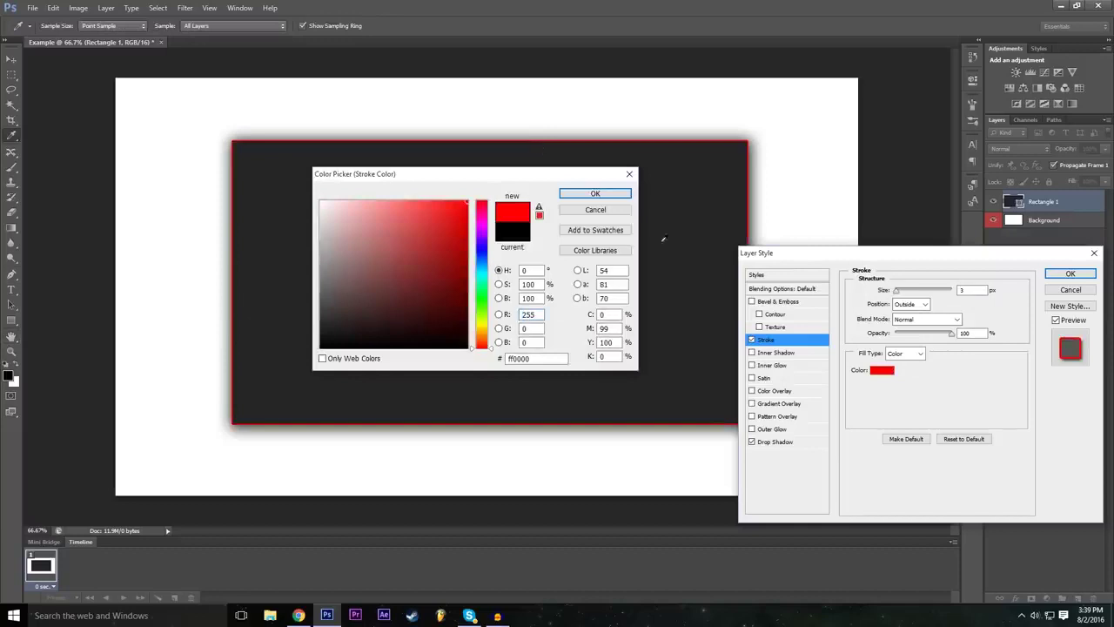
click(597, 193)
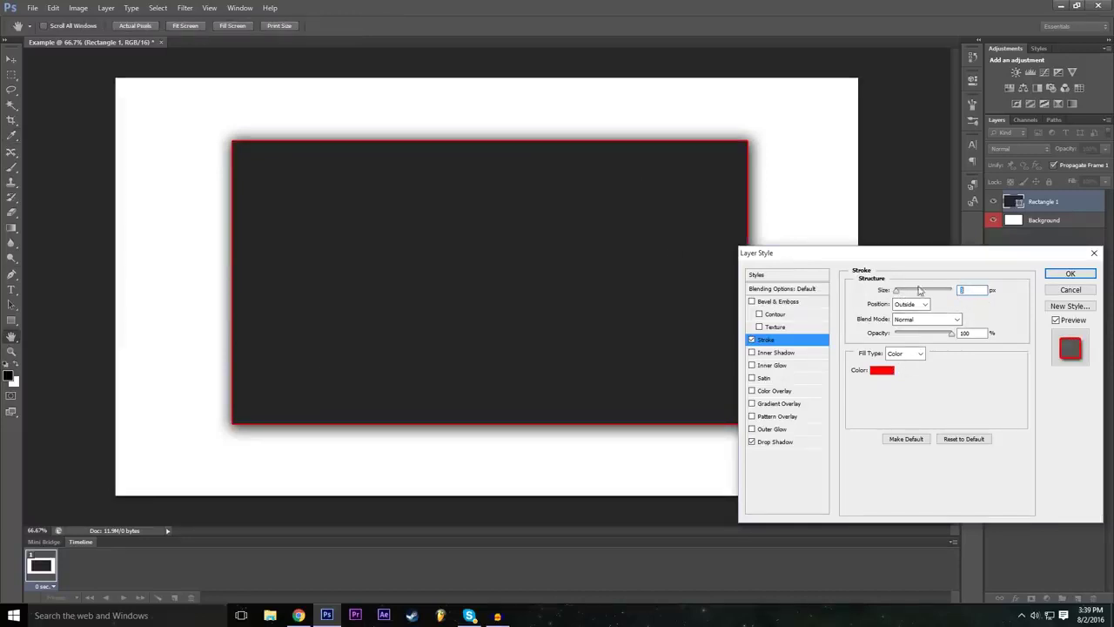
Set the red stroke's size to 10 px
drag(896, 296, 903, 293)
text(18)
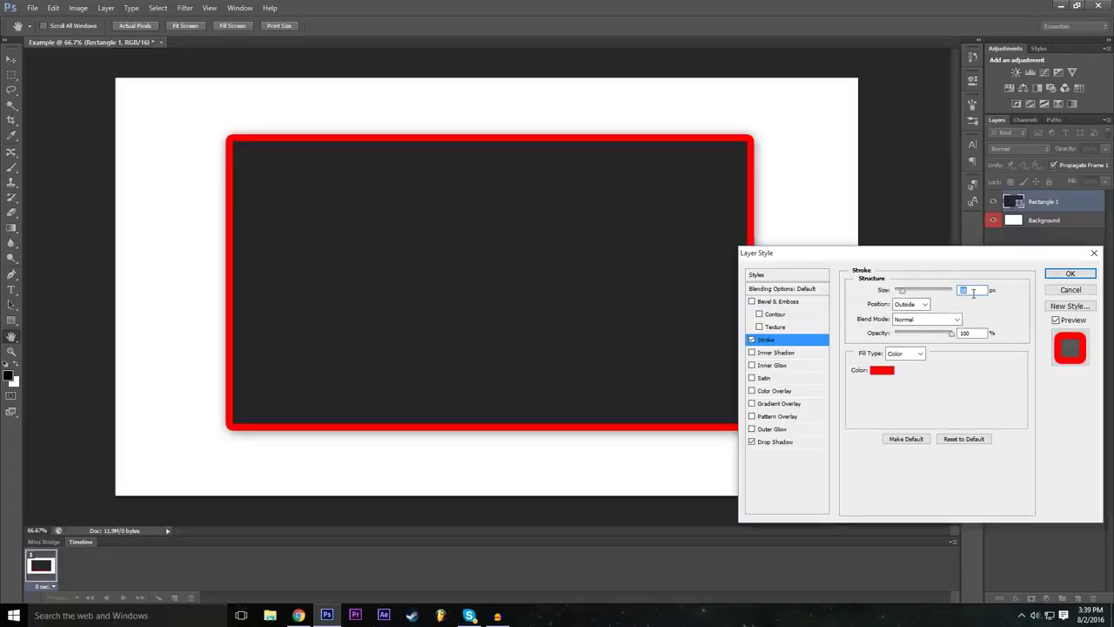
text(10)
key(Return)
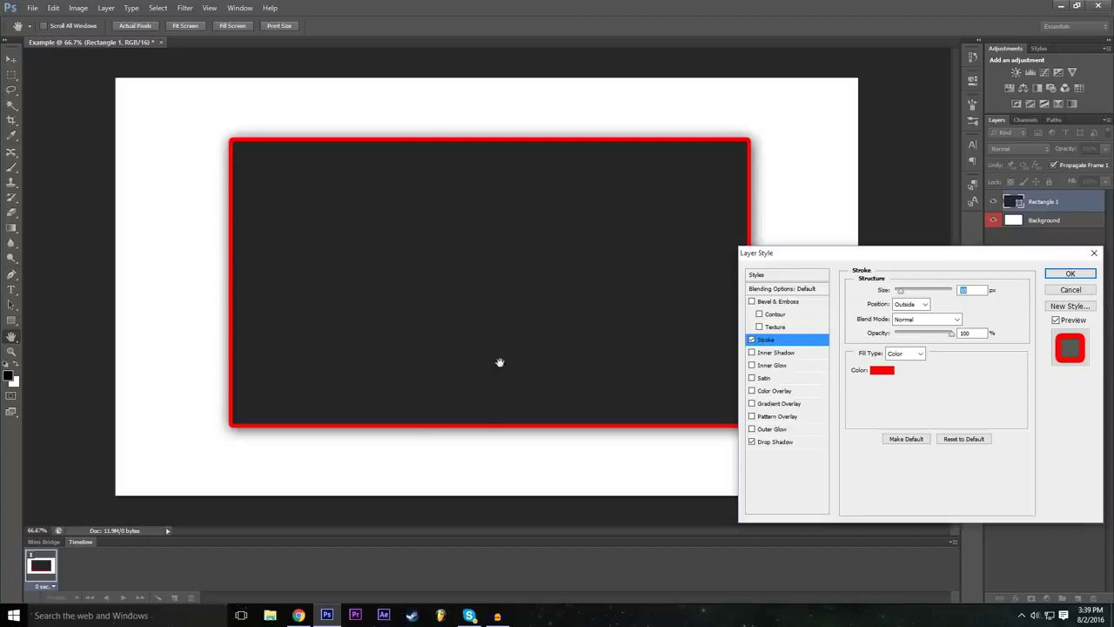
Enable Bevel & Emboss on the rectangle, set its depth to 286% and increase the bevel size
click(751, 301)
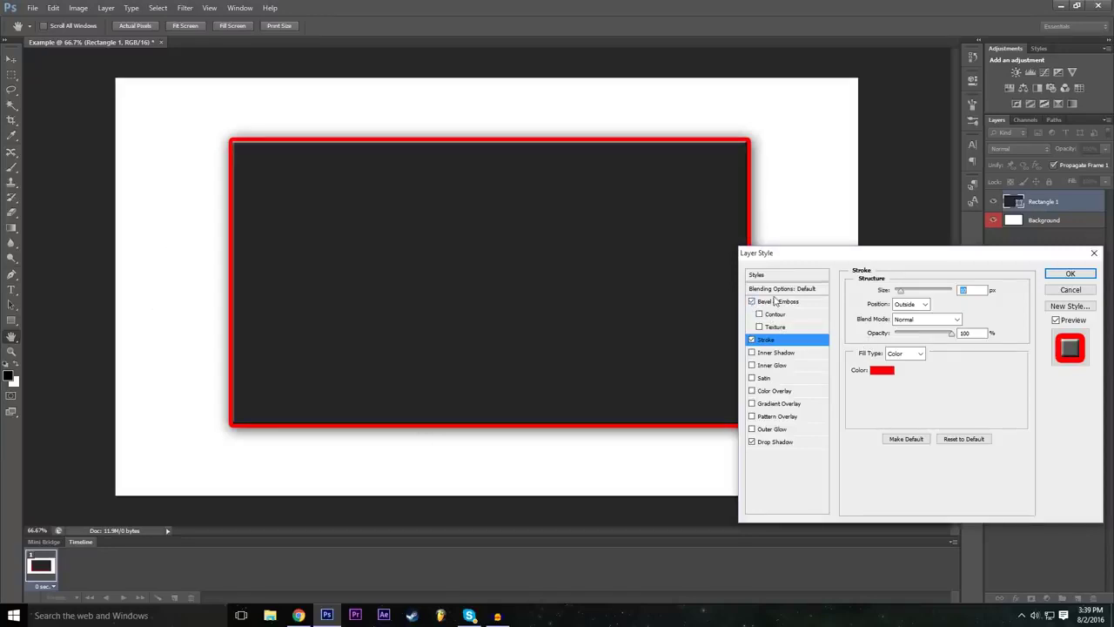
click(775, 301)
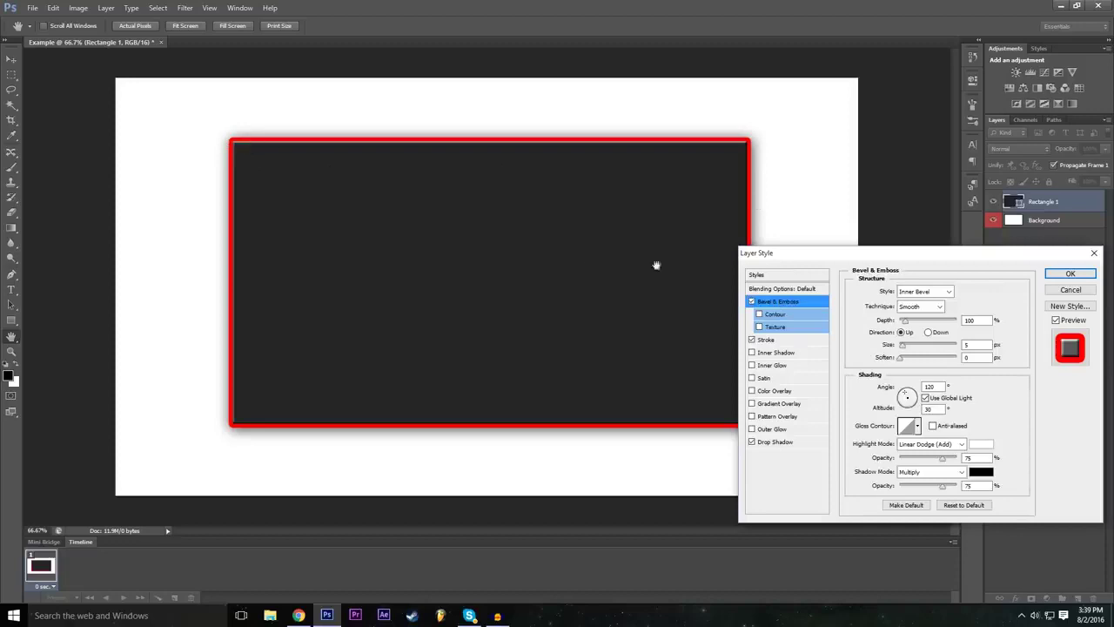
click(751, 301)
mouse_move(914, 326)
mouse_down()
mouse_move(932, 324)
mouse_move(916, 326)
mouse_up()
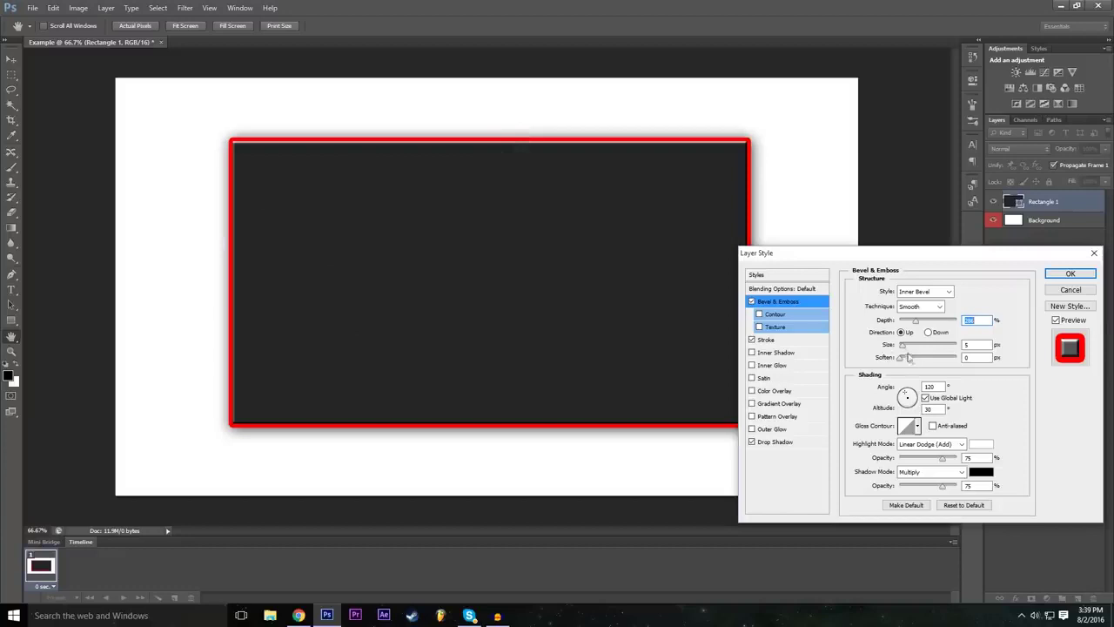
mouse_move(912, 349)
mouse_down()
mouse_move(931, 349)
mouse_move(907, 360)
mouse_up()
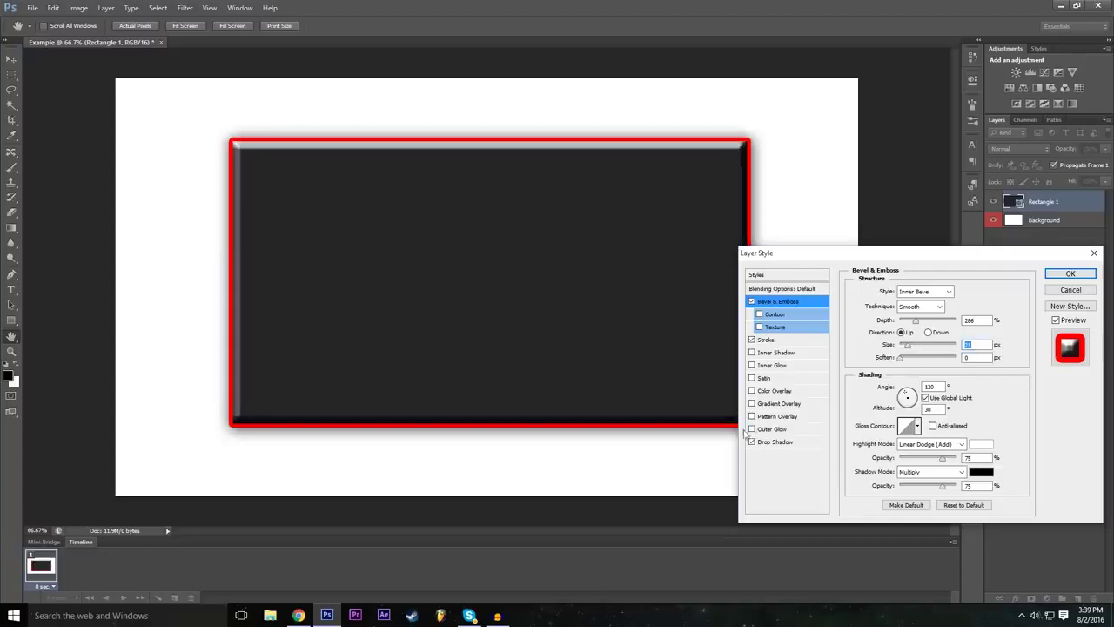
Enable Pattern Overlay on the rectangle, compare the available patterns and apply the gray woven one
click(752, 416)
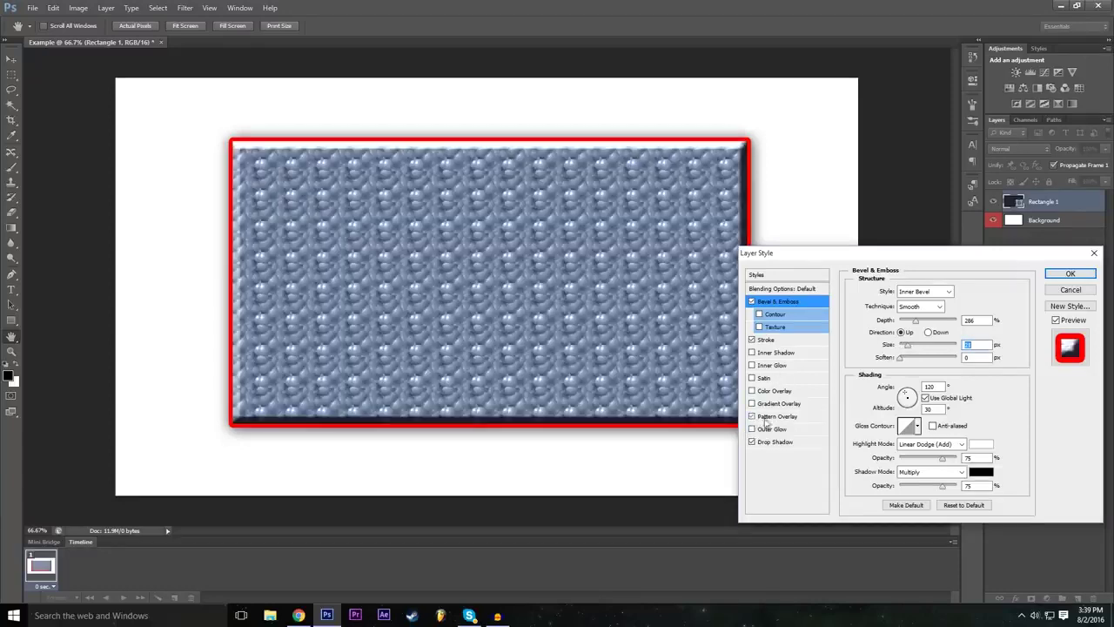
click(779, 417)
click(921, 337)
click(878, 369)
click(893, 369)
click(912, 369)
click(931, 370)
click(914, 369)
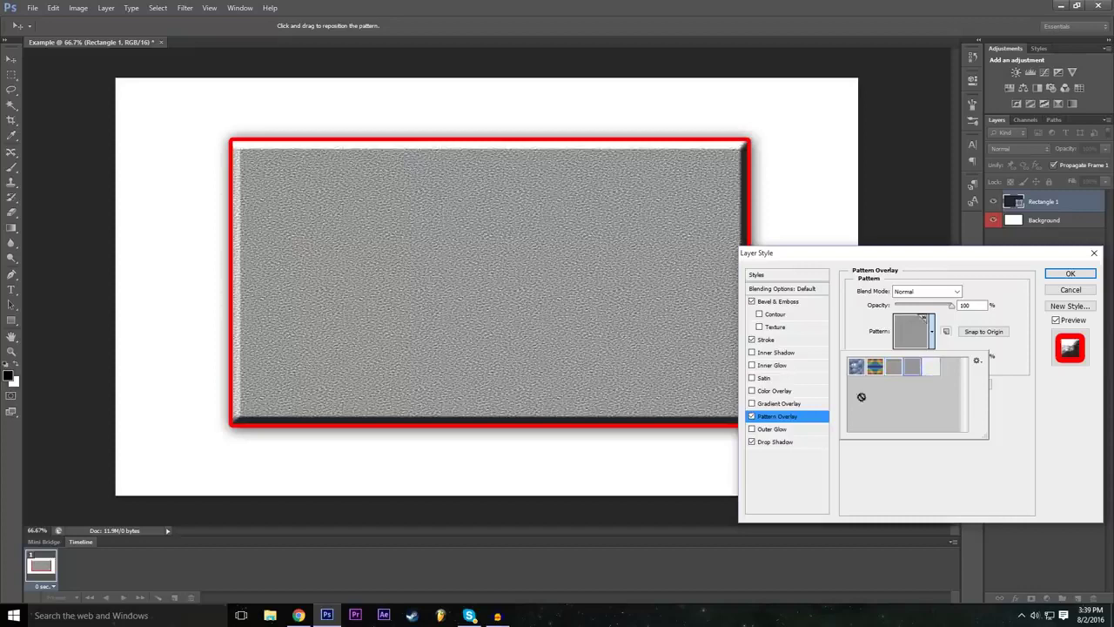
click(932, 376)
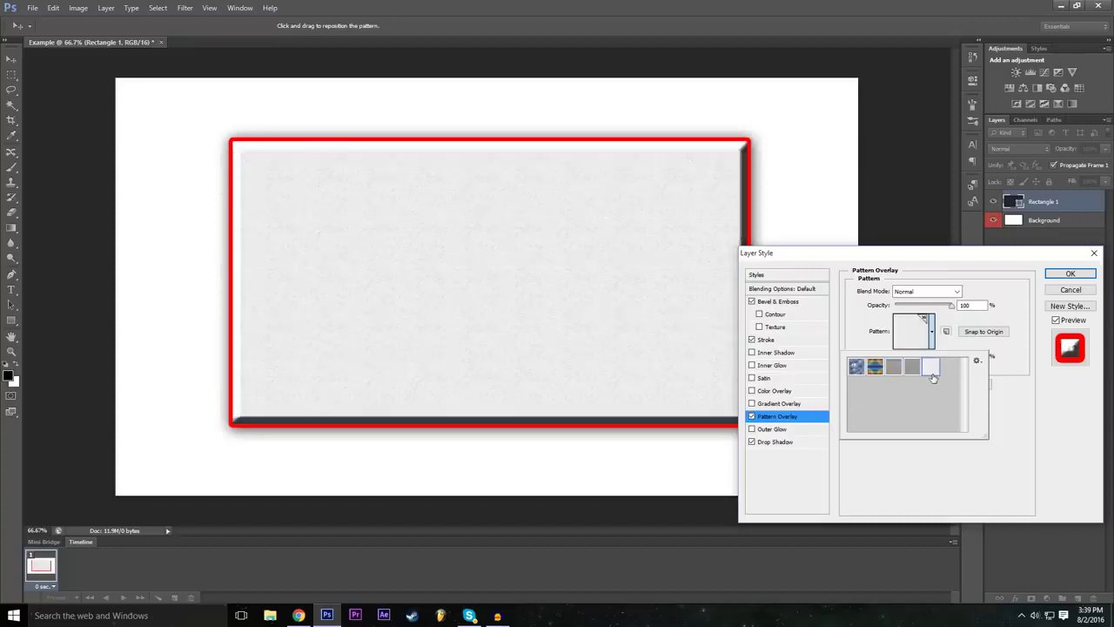
click(857, 369)
click(876, 369)
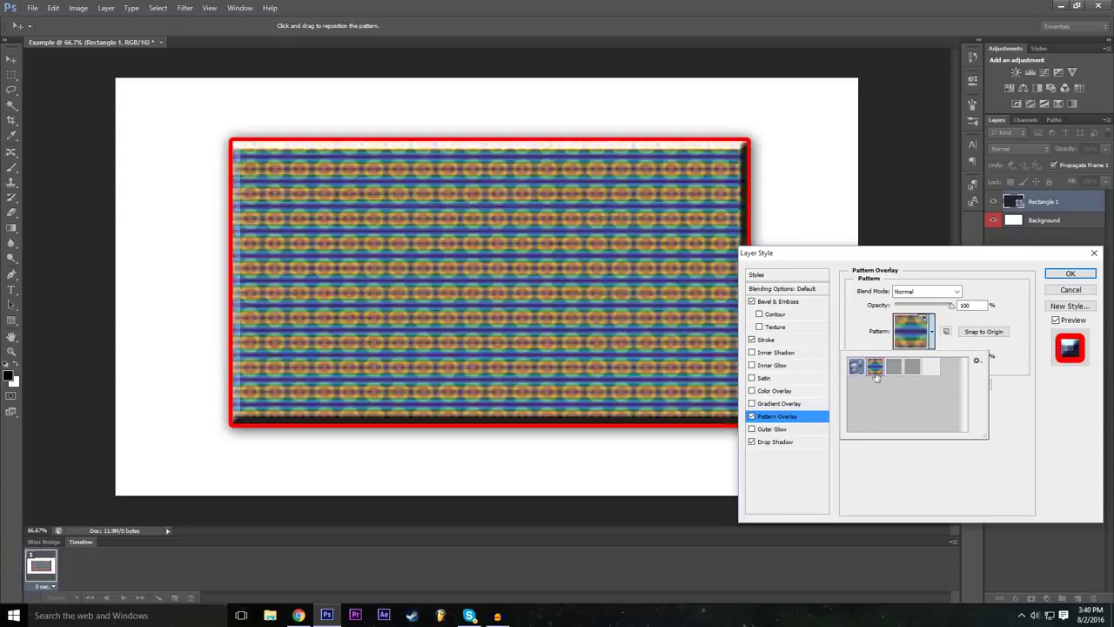
click(910, 369)
click(924, 372)
click(906, 371)
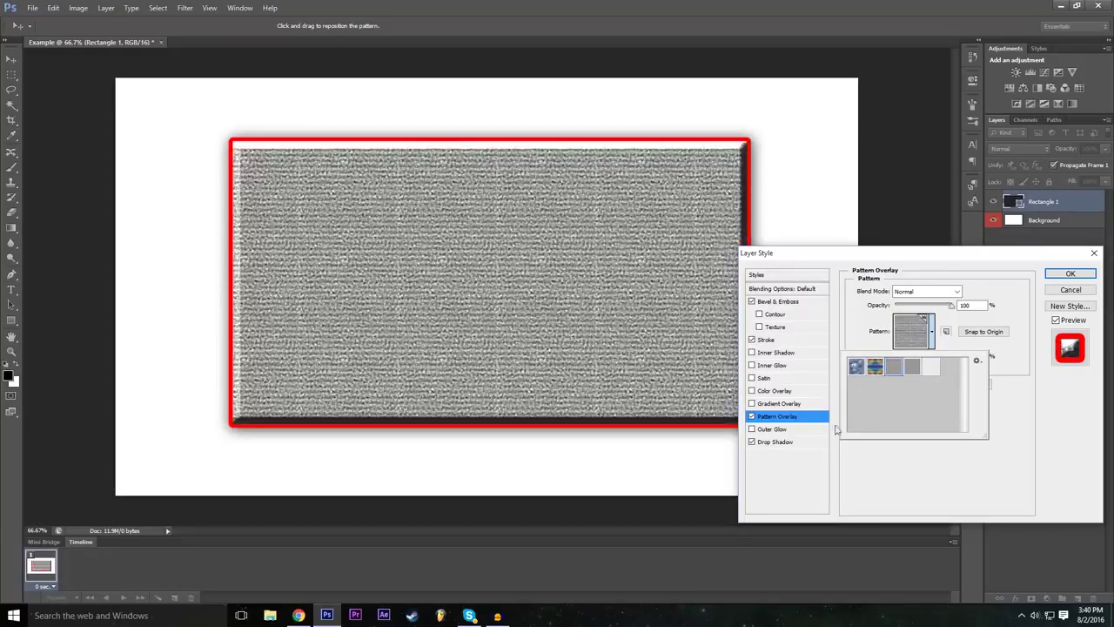
click(893, 481)
click(752, 416)
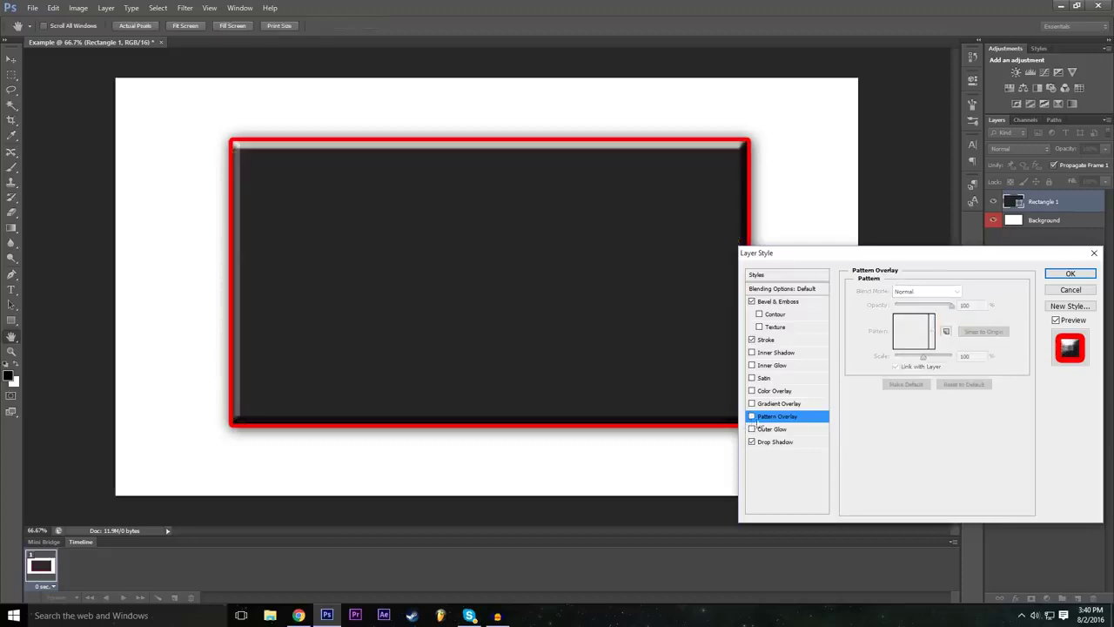
click(752, 416)
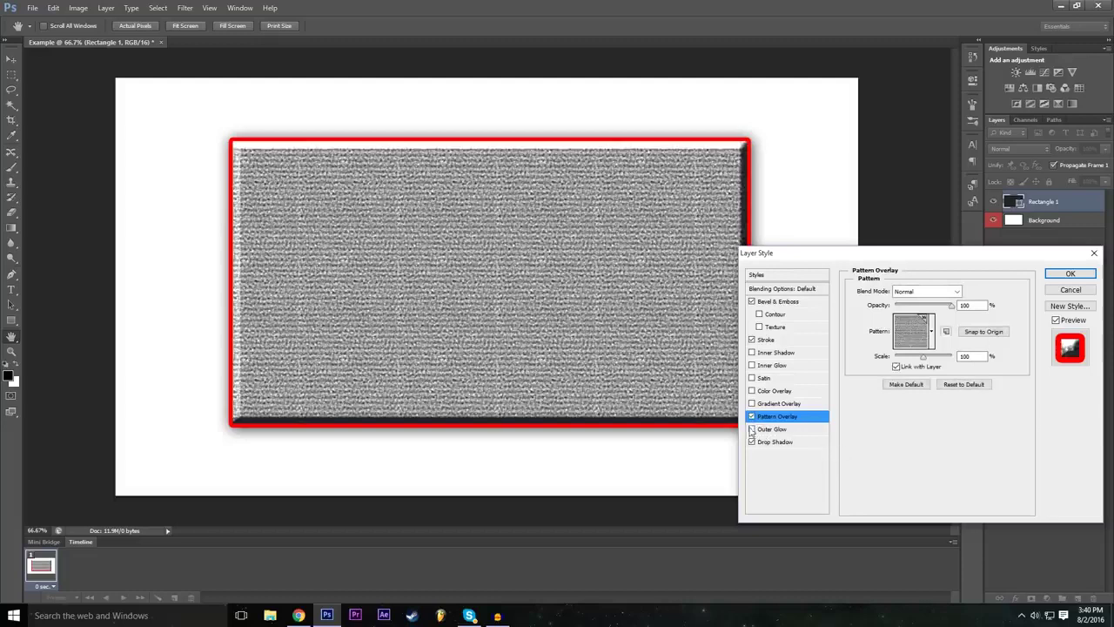
Enable Outer Glow on the rectangle, colored red (ff0000), with a spread of 24% and a size of 59 px
click(753, 429)
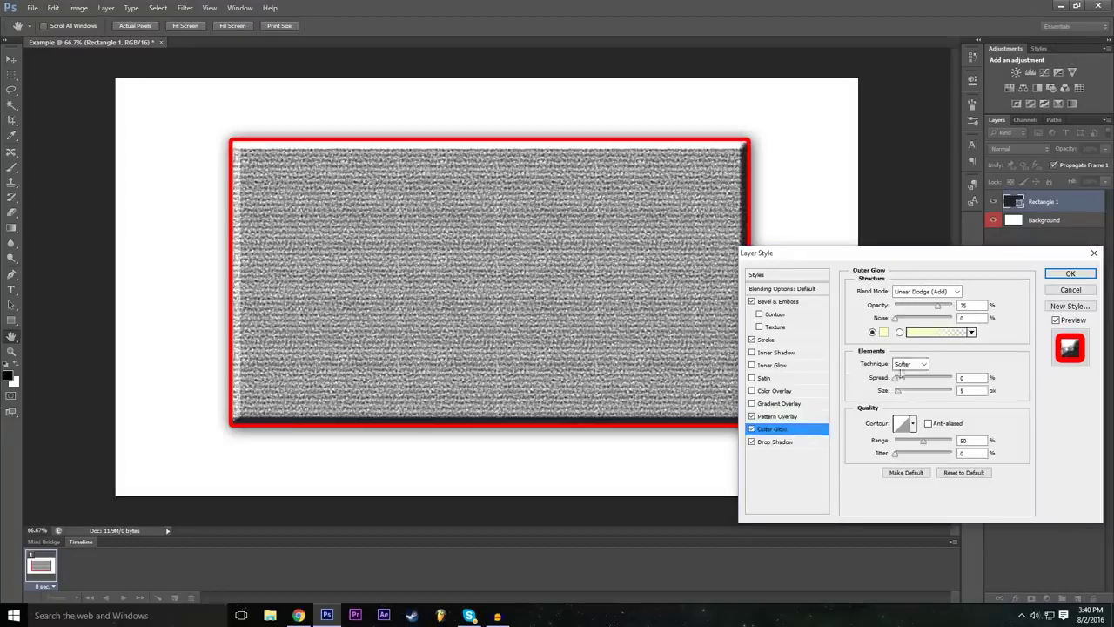
drag(911, 394, 902, 388)
click(883, 335)
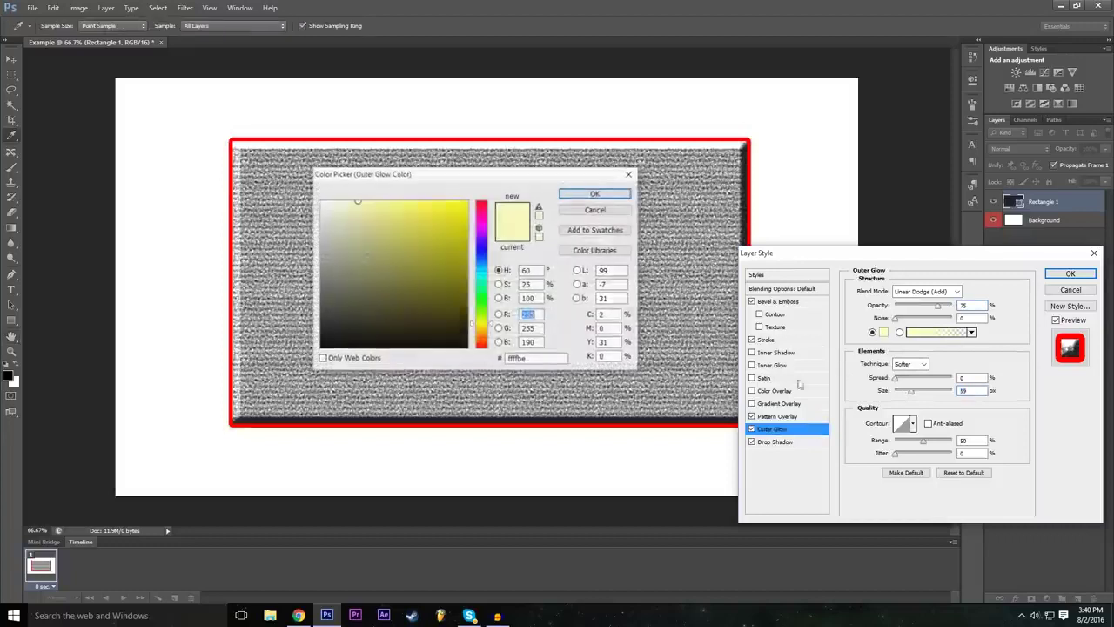
click(481, 201)
click(455, 232)
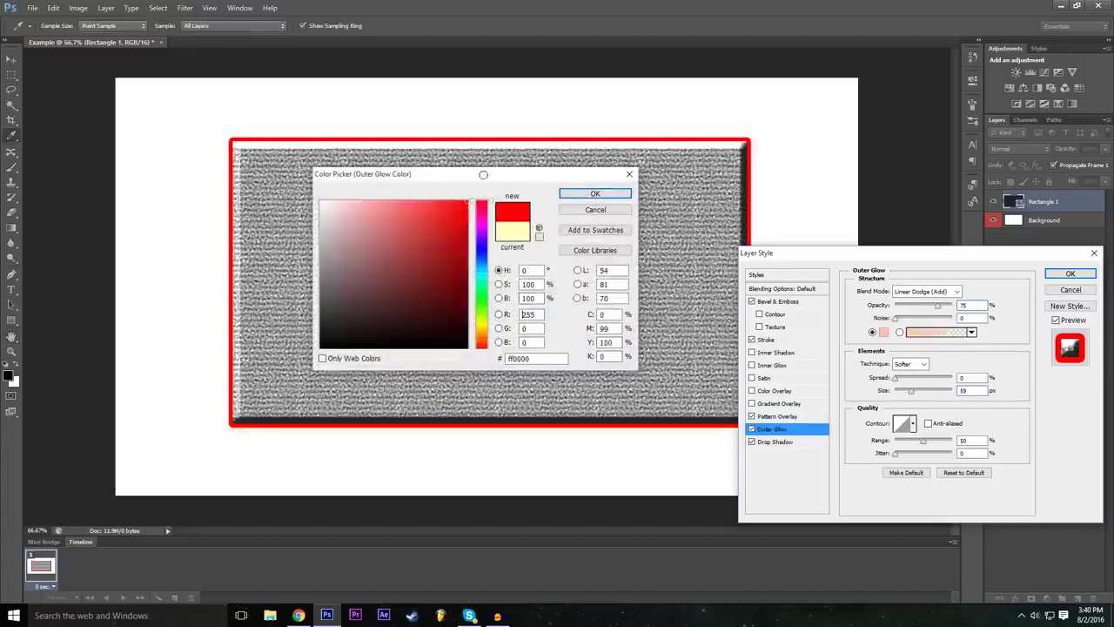
click(595, 193)
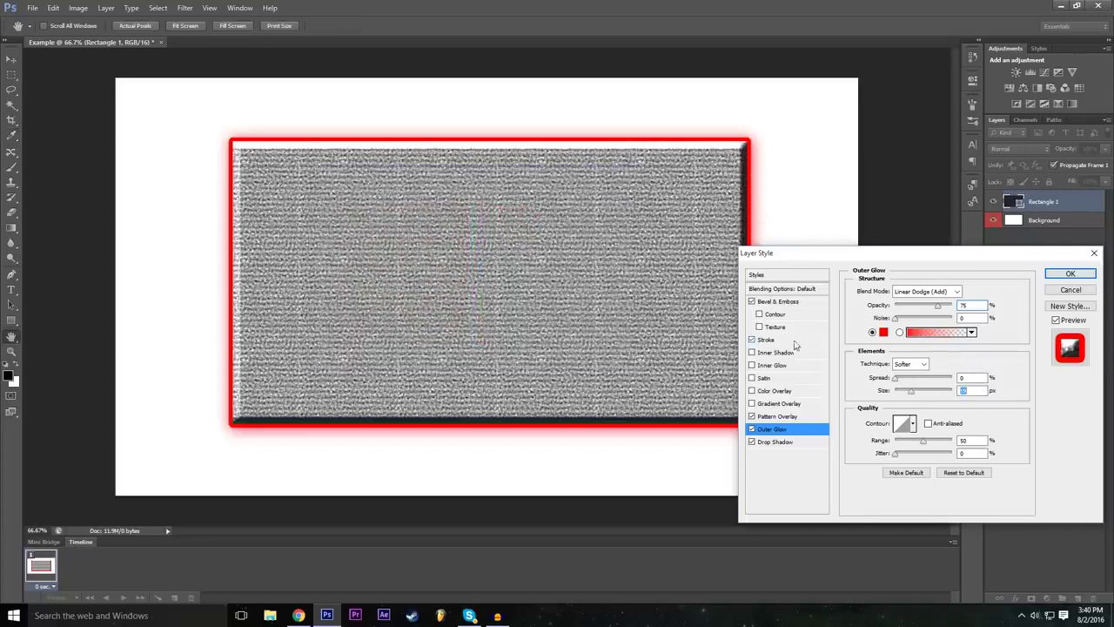
drag(895, 378, 909, 381)
Try a Color Overlay on the rectangle in dark gray and bright green, cancel the color change and turn the overlay off
click(753, 391)
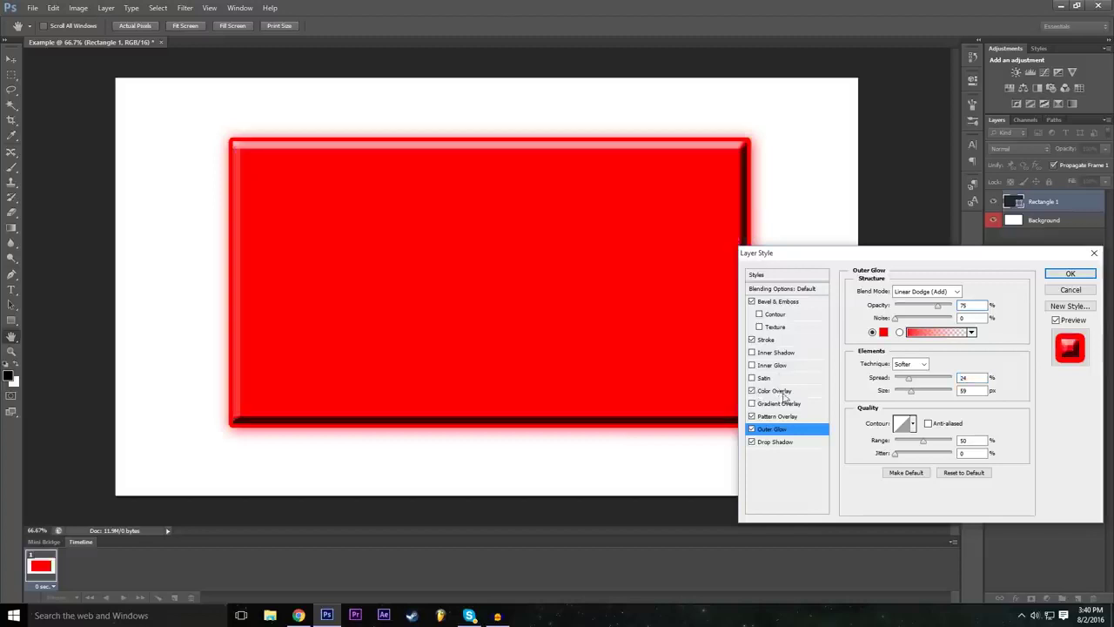
click(781, 392)
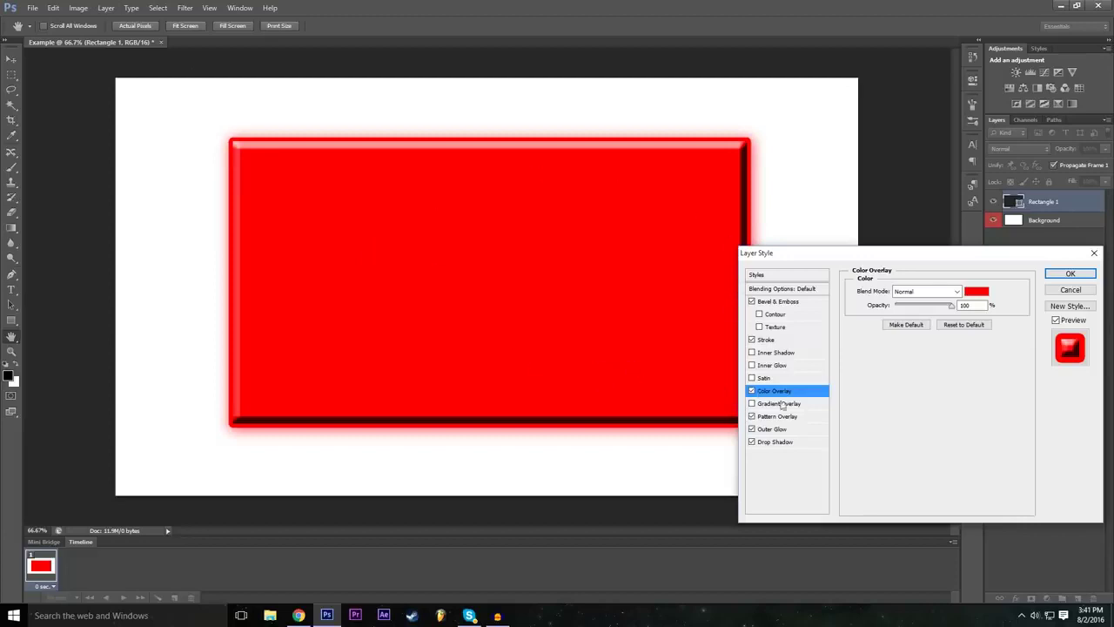
click(977, 291)
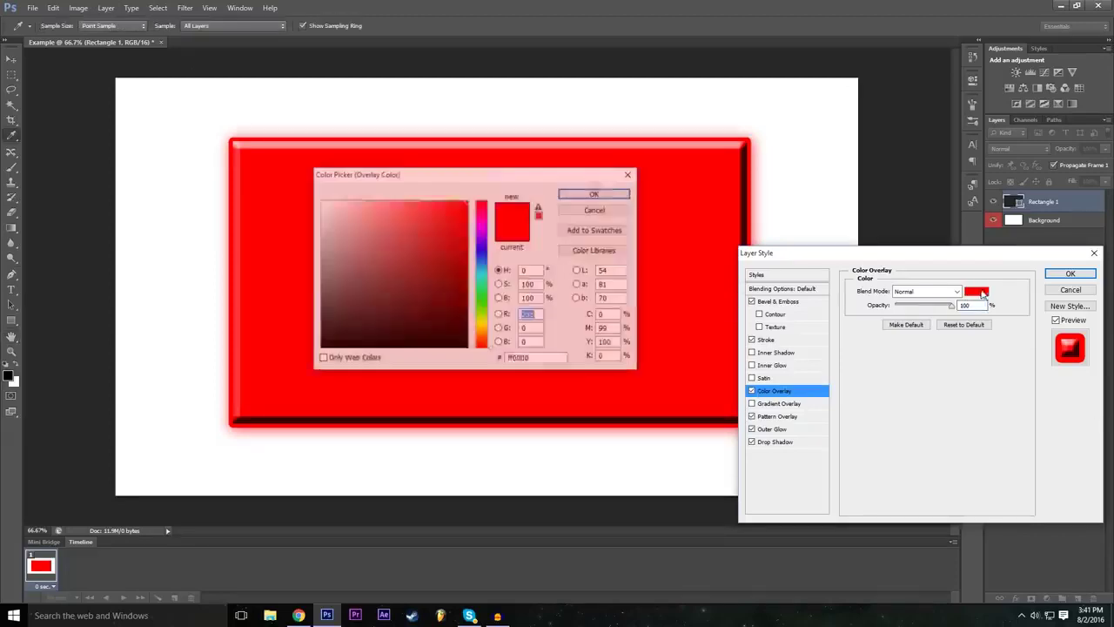
mouse_move(376, 242)
mouse_down()
mouse_move(383, 256)
mouse_move(323, 311)
mouse_up()
drag(483, 336, 483, 299)
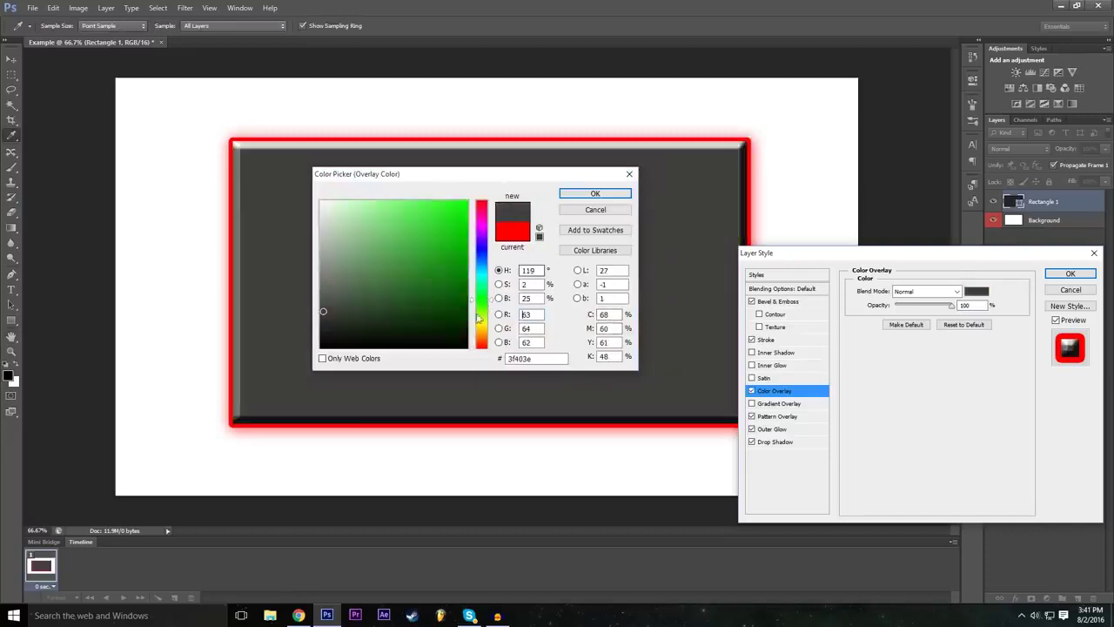
drag(491, 237, 481, 197)
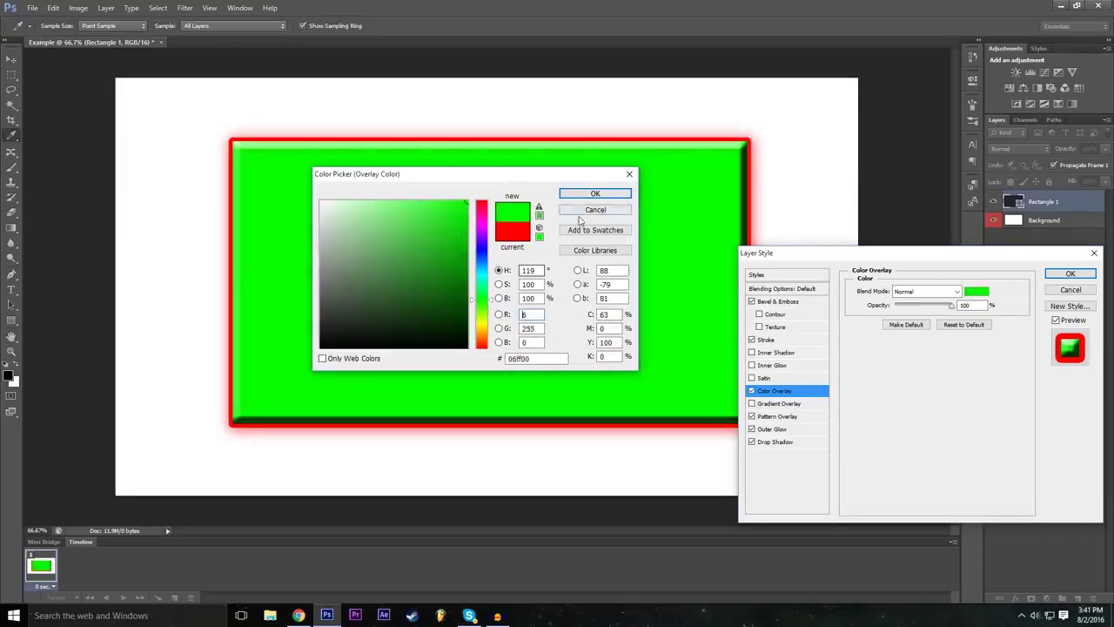
click(591, 212)
click(753, 391)
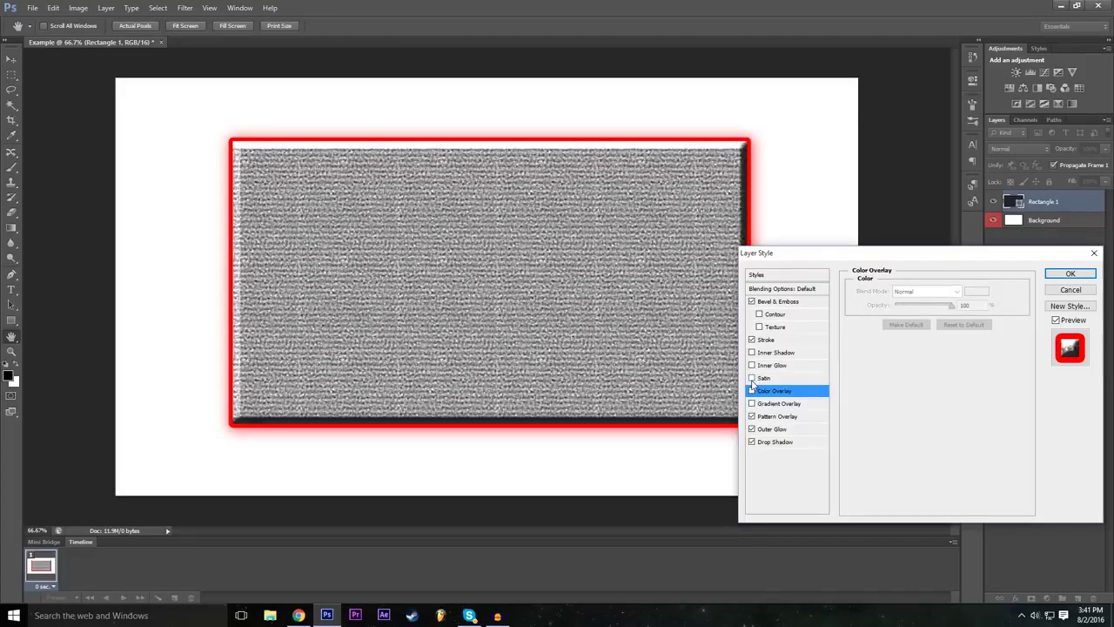
Preview the Satin and Inner Shadow effects on the rectangle and turn both off again
click(753, 378)
click(767, 380)
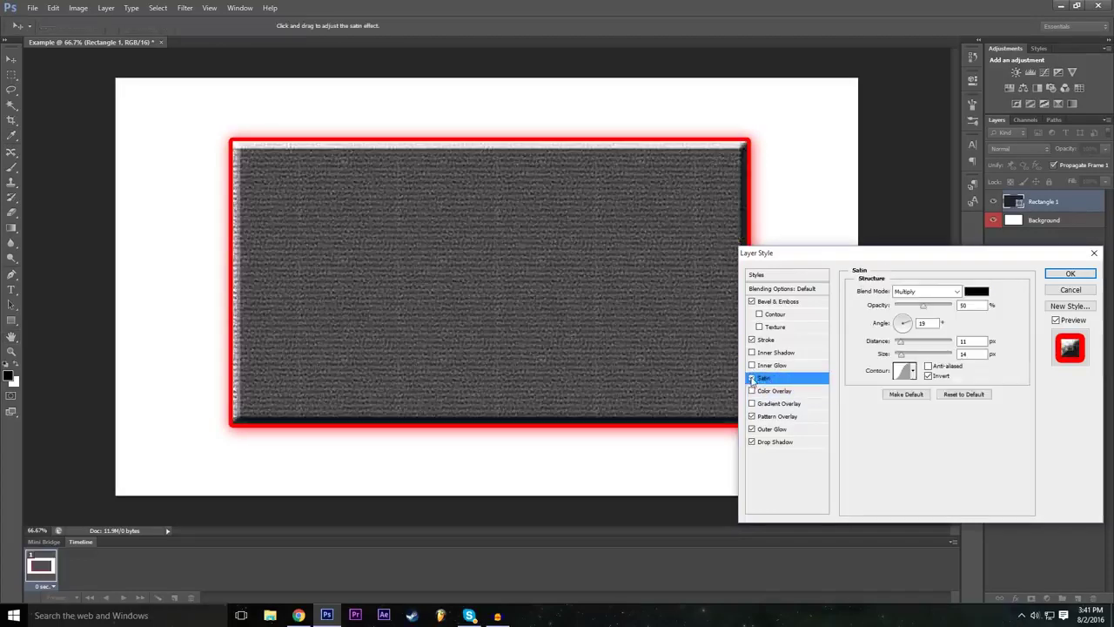
click(752, 377)
click(752, 378)
click(752, 377)
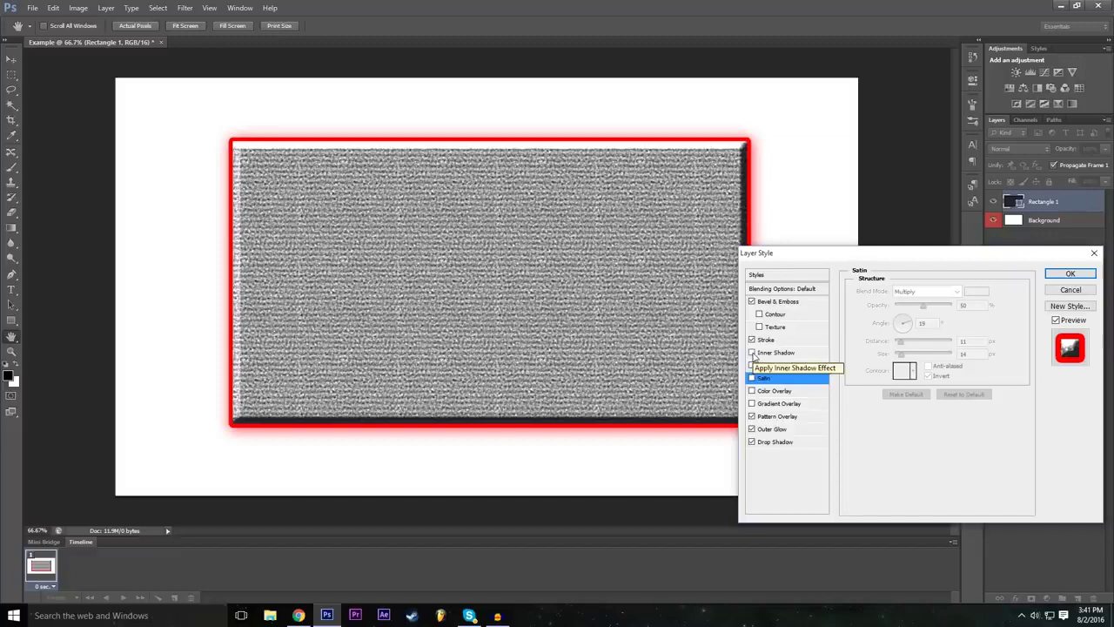
click(766, 352)
click(753, 353)
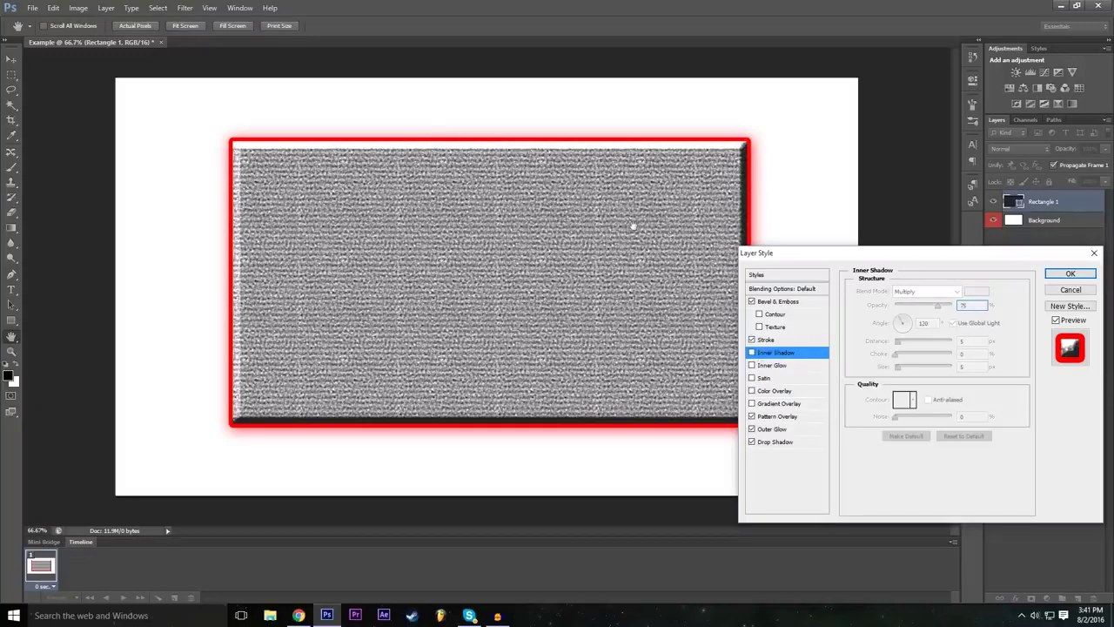
Enable Inner Glow on the rectangle with its default settings and bring up the Outer Glow settings for comparison
click(799, 366)
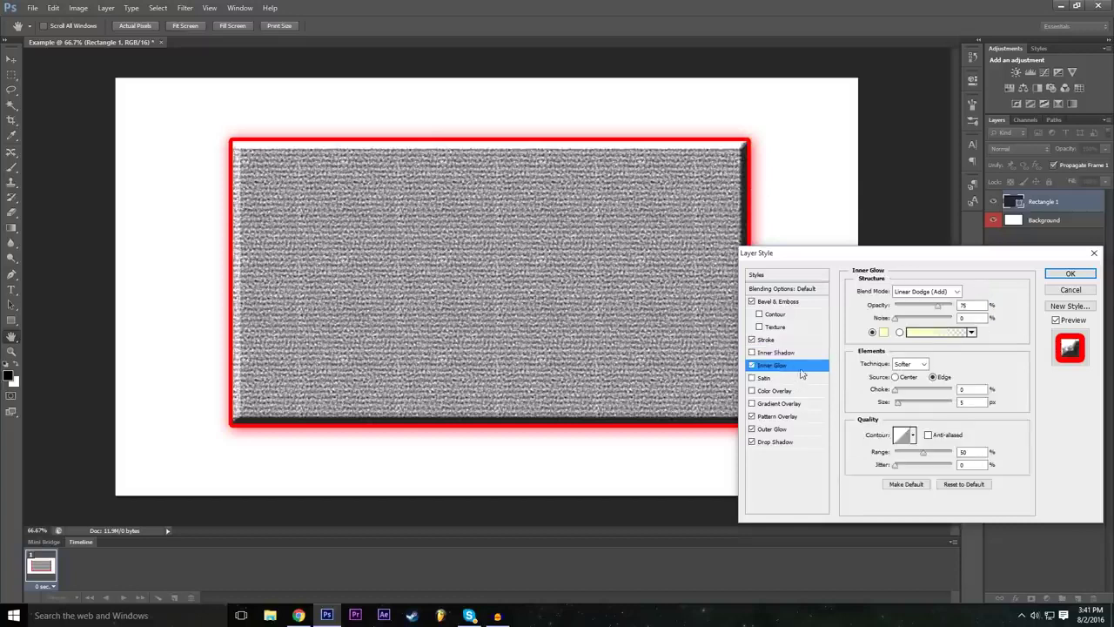
click(781, 430)
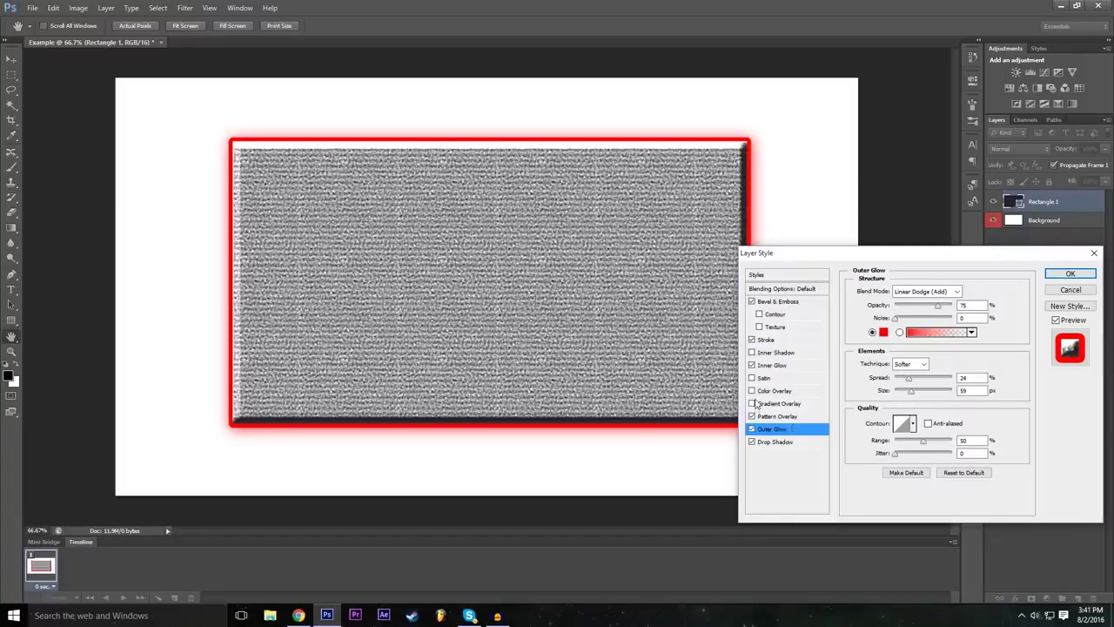
Enable Gradient Overlay on the rectangle, compare several preset gradients and choose the Orange, Yellow, Orange preset
click(779, 405)
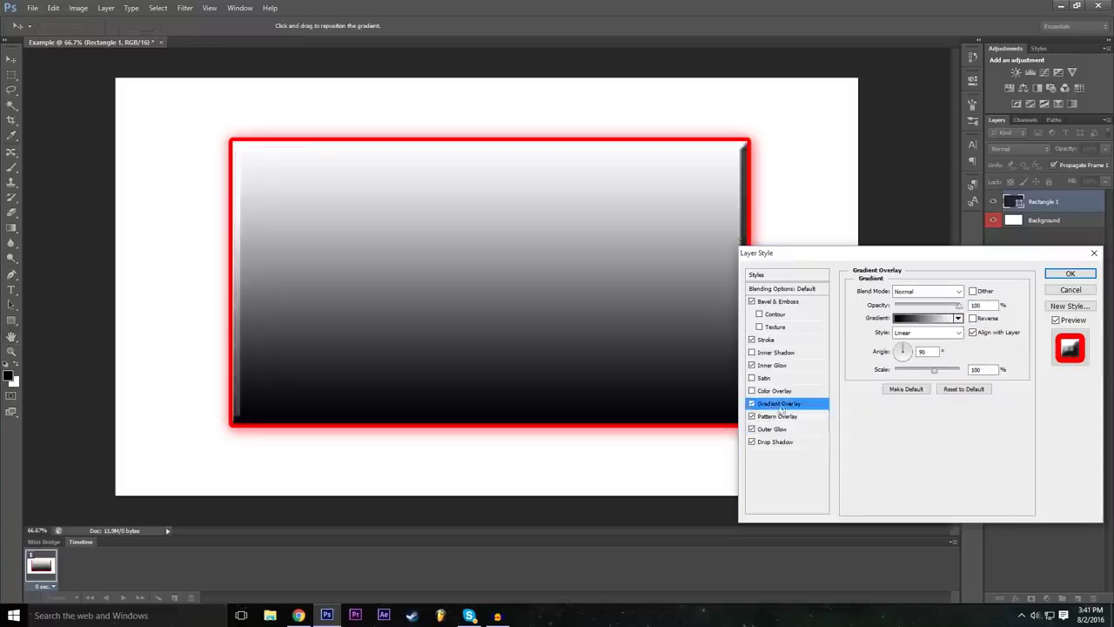
click(753, 404)
click(753, 403)
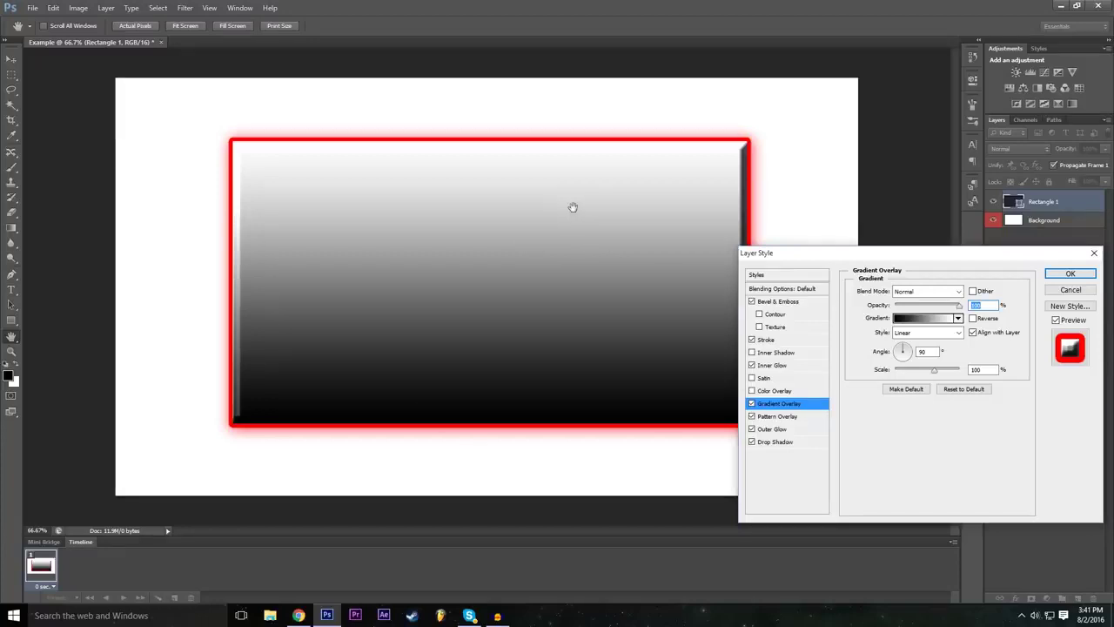
click(924, 319)
click(792, 290)
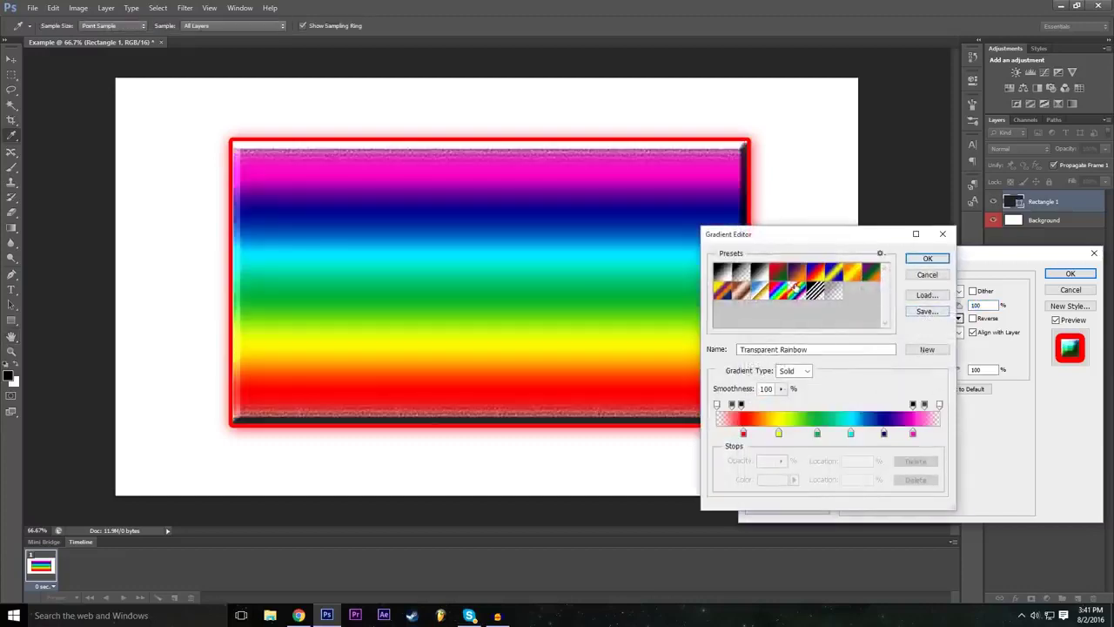
click(815, 292)
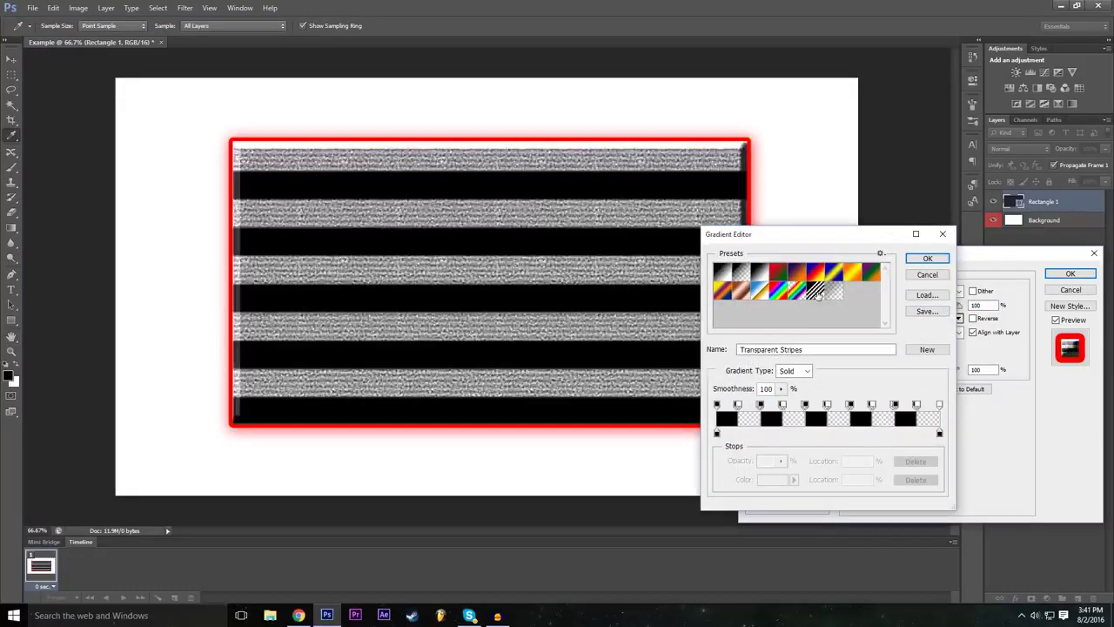
click(813, 275)
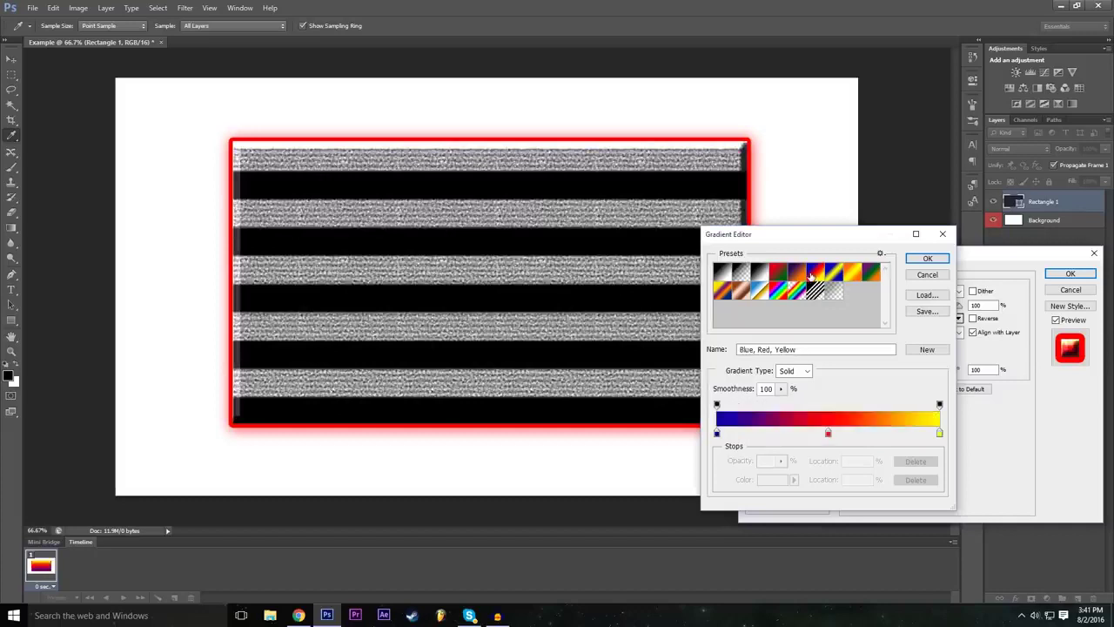
click(759, 275)
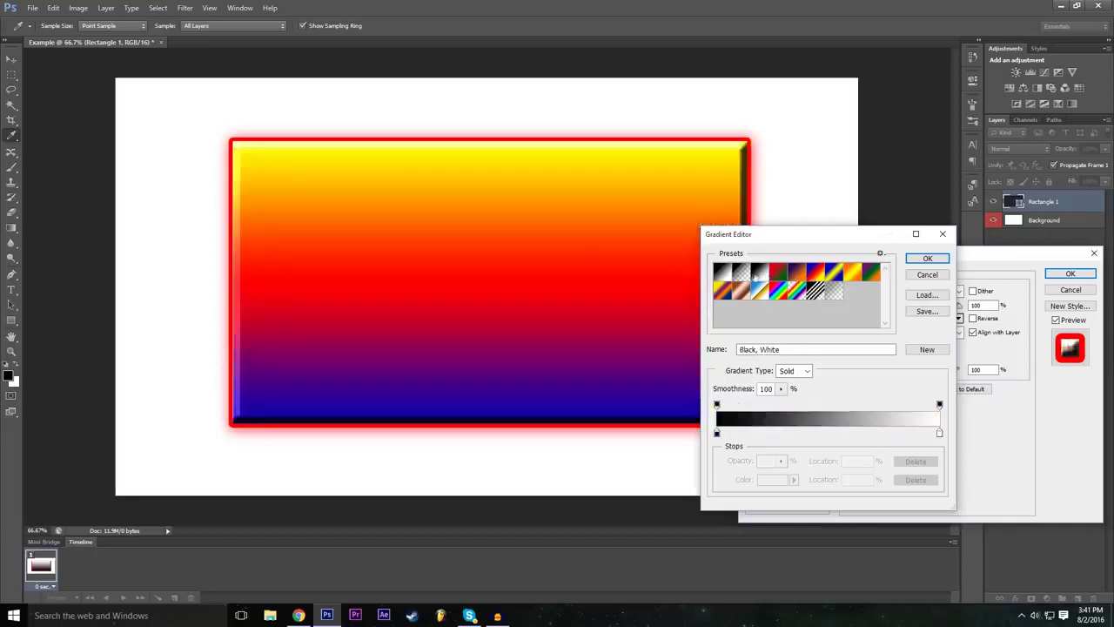
click(833, 275)
click(851, 276)
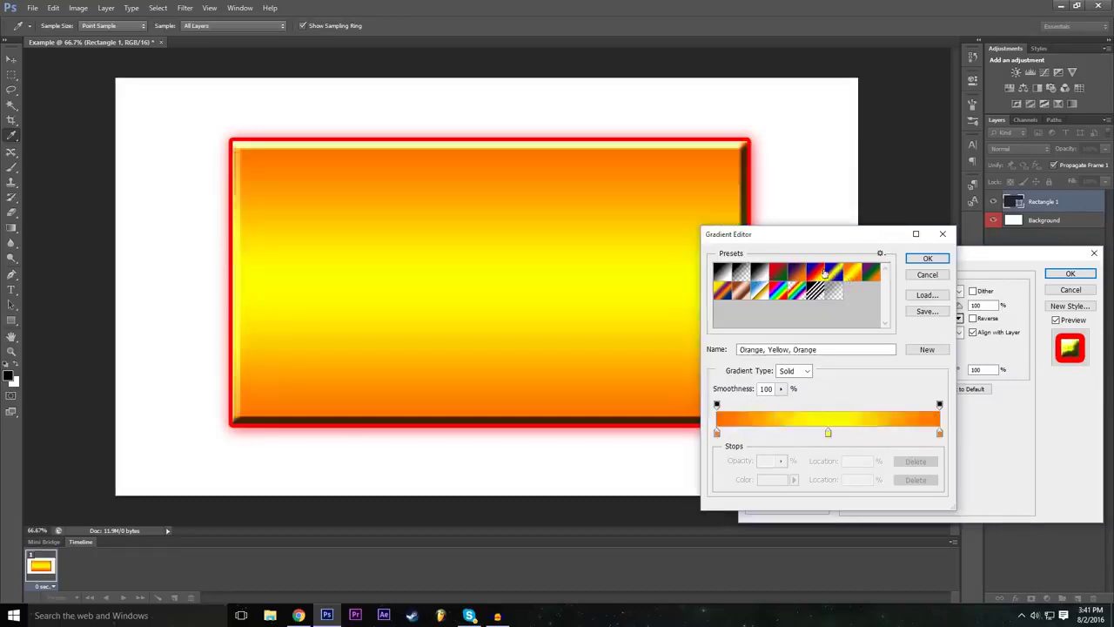
click(823, 275)
click(834, 275)
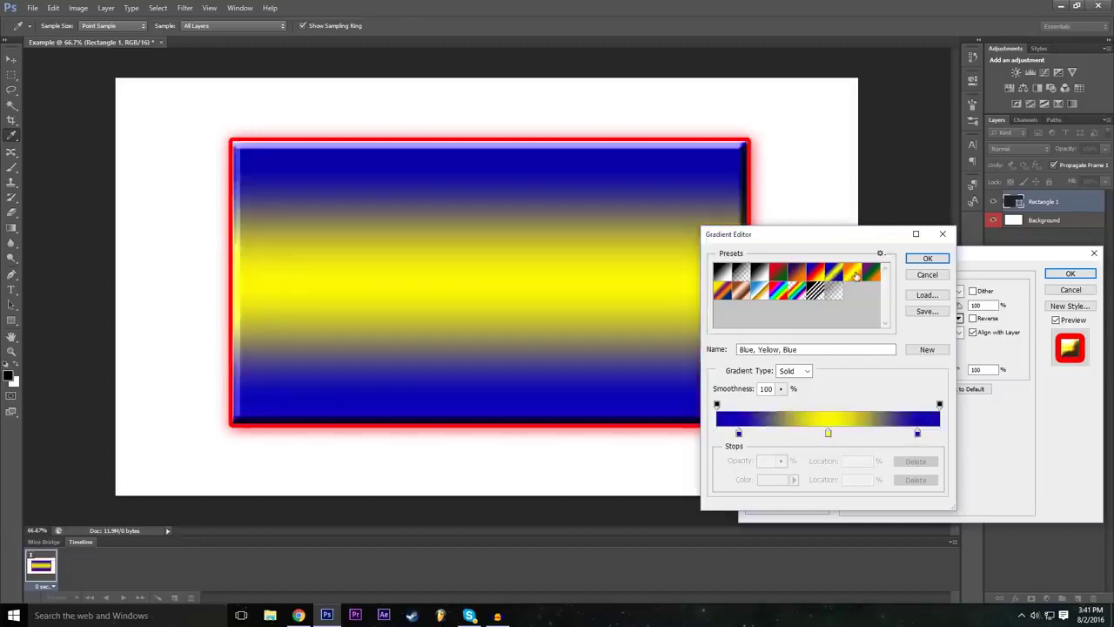
click(851, 276)
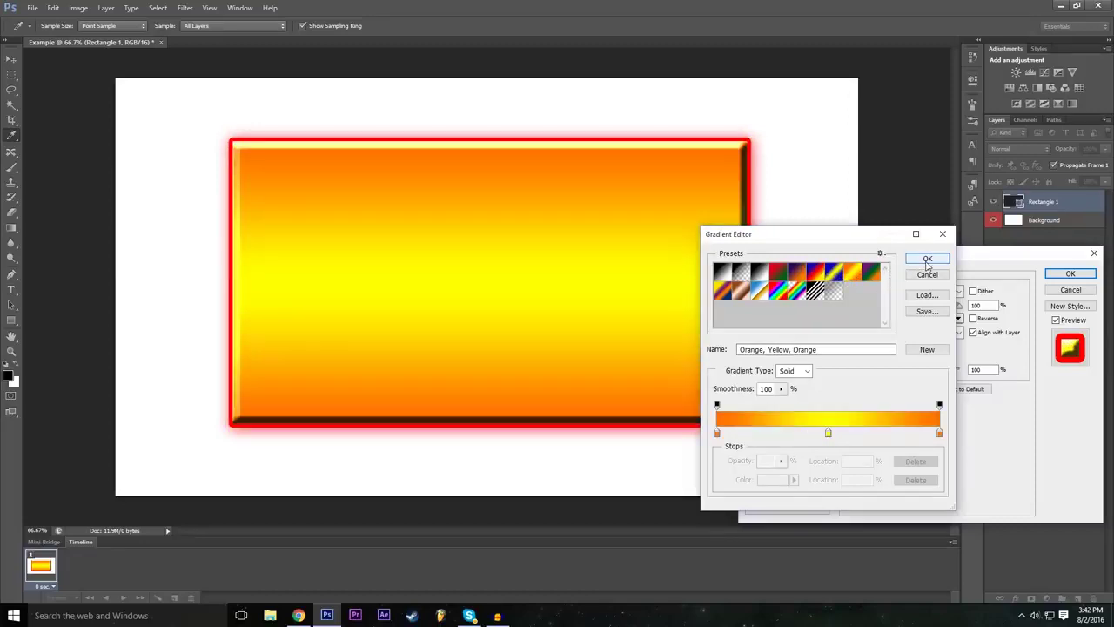
Recolor the gradient's middle stop at location 50% to bright green, trying other hues, and accept the custom gradient
click(828, 433)
double_click(828, 433)
drag(453, 257, 472, 190)
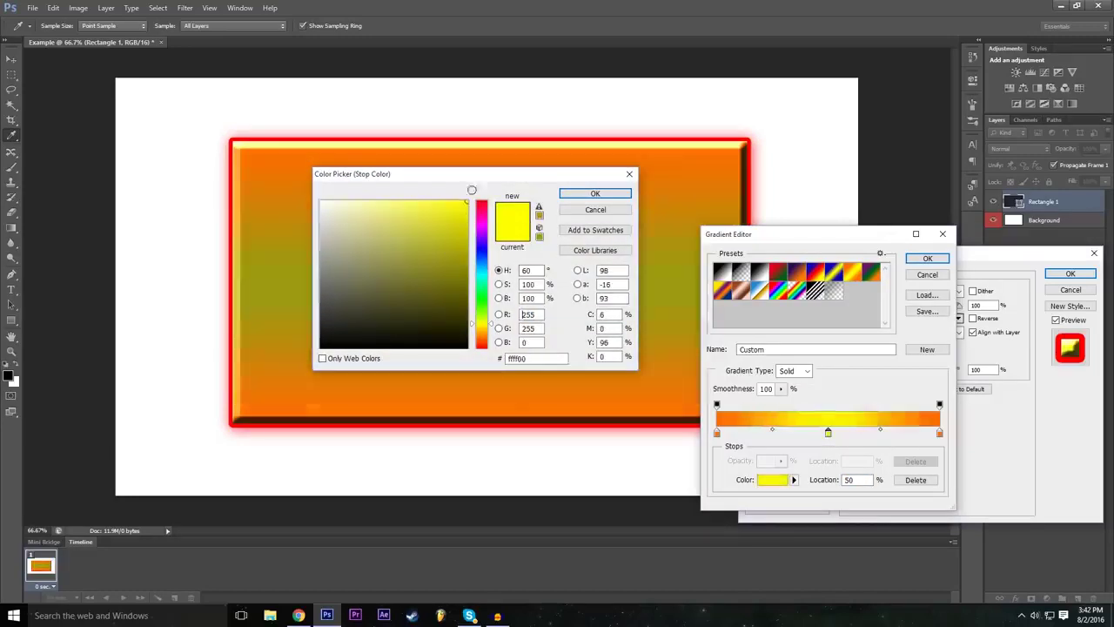
drag(482, 322, 482, 301)
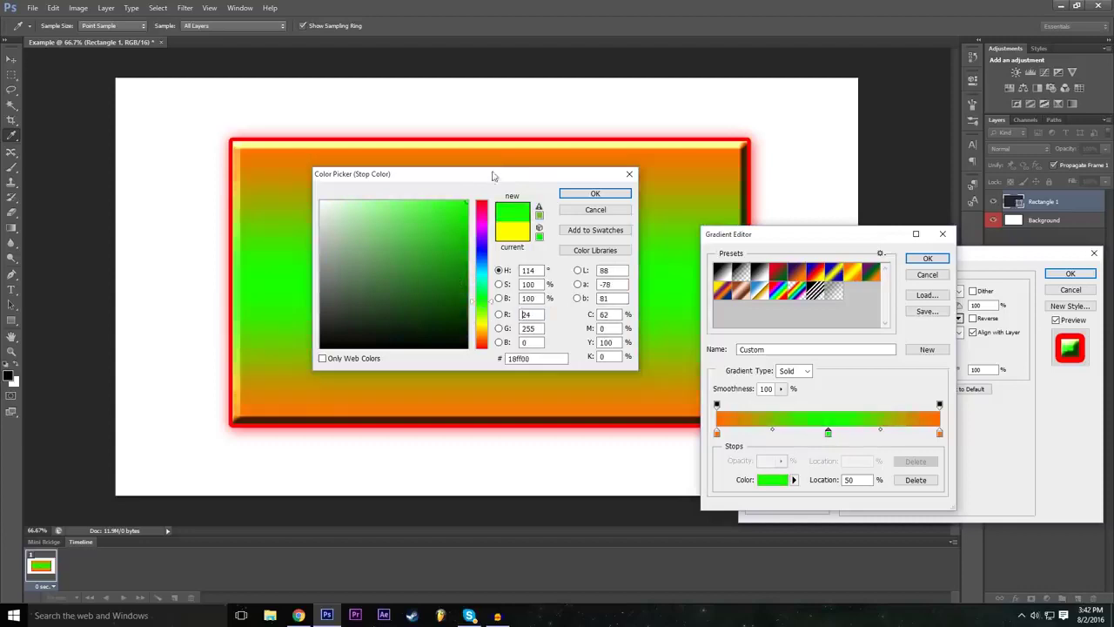
click(480, 252)
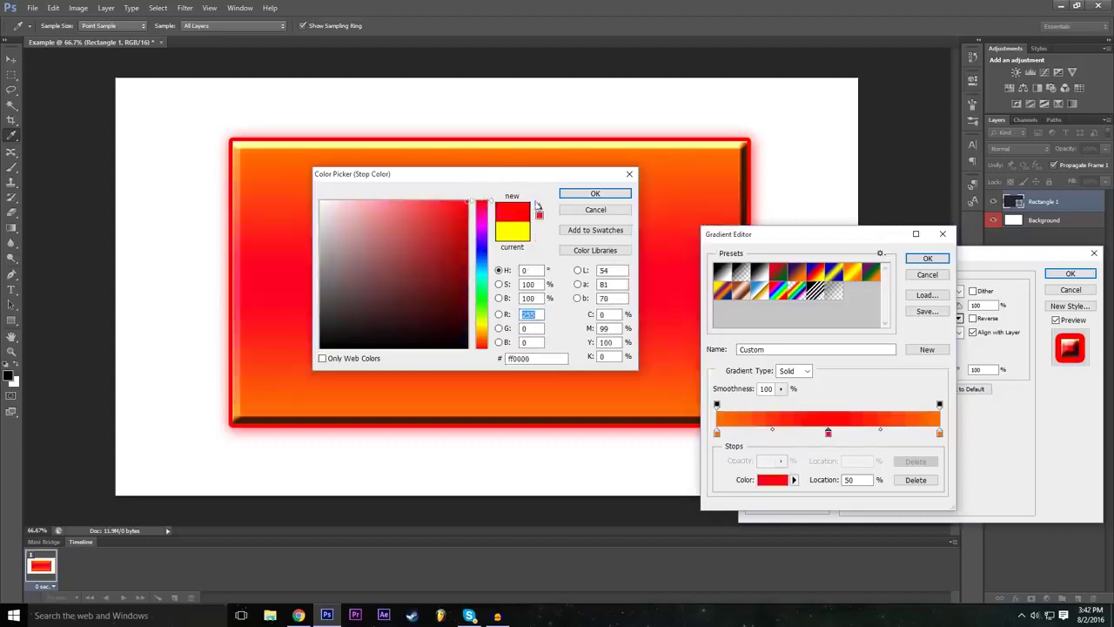
click(482, 332)
drag(481, 332, 482, 296)
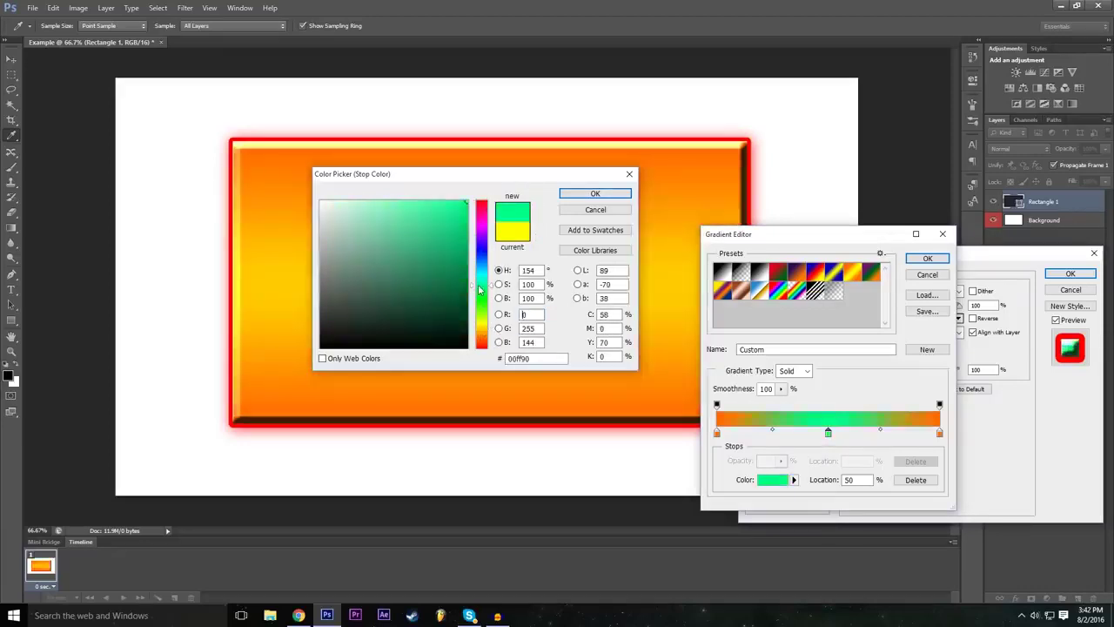
click(595, 193)
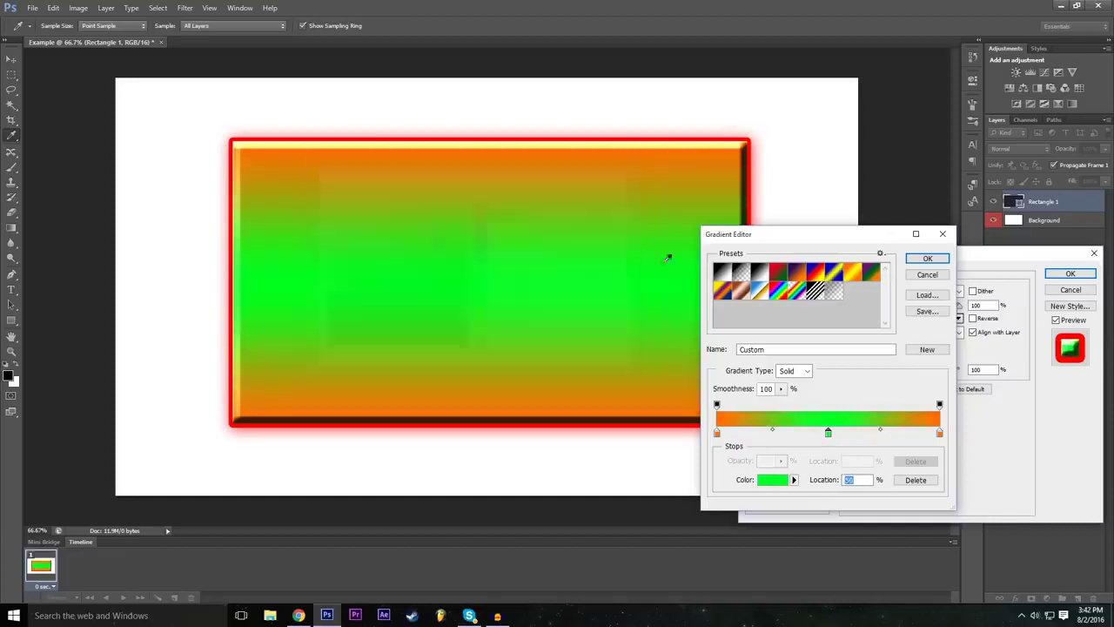
click(928, 260)
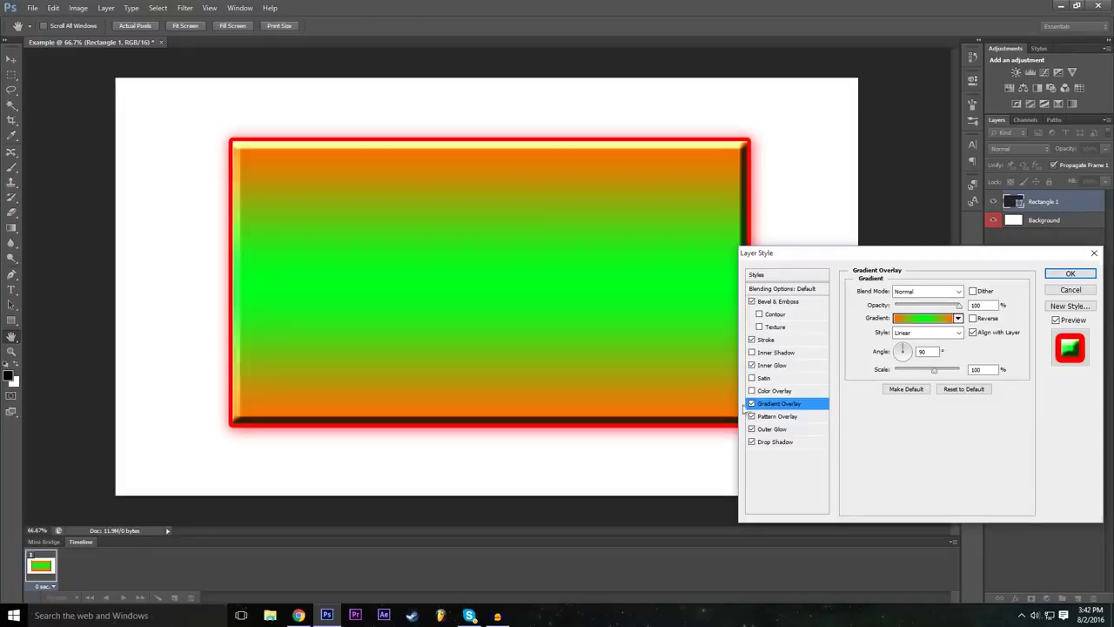
Turn off the Gradient Overlay and apply the remaining layer style effects to the rectangle
click(752, 403)
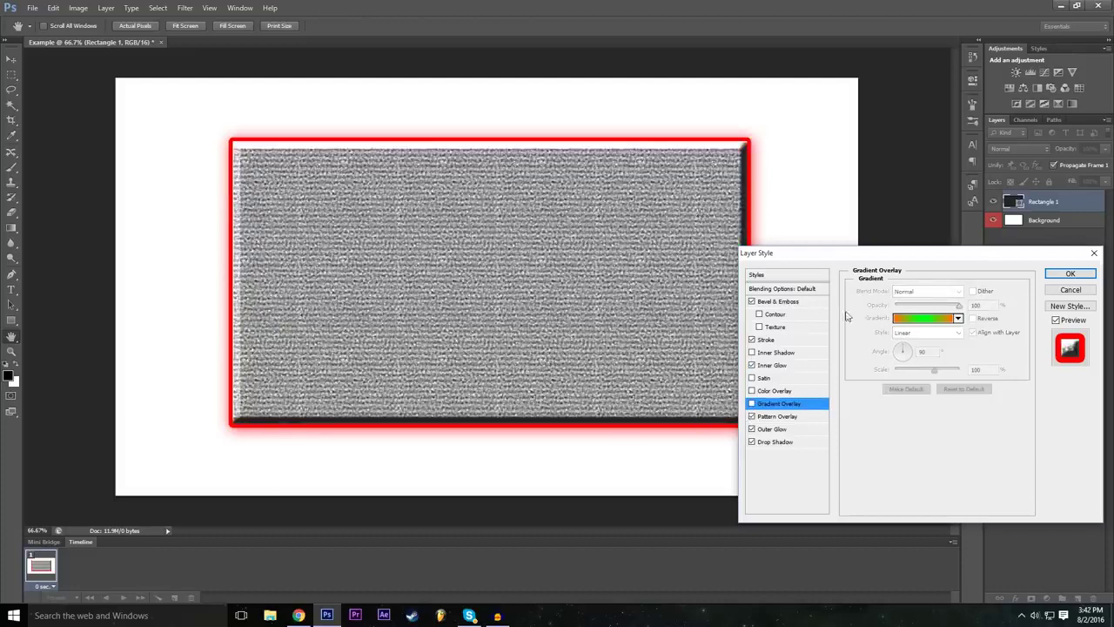
drag(892, 259, 446, 257)
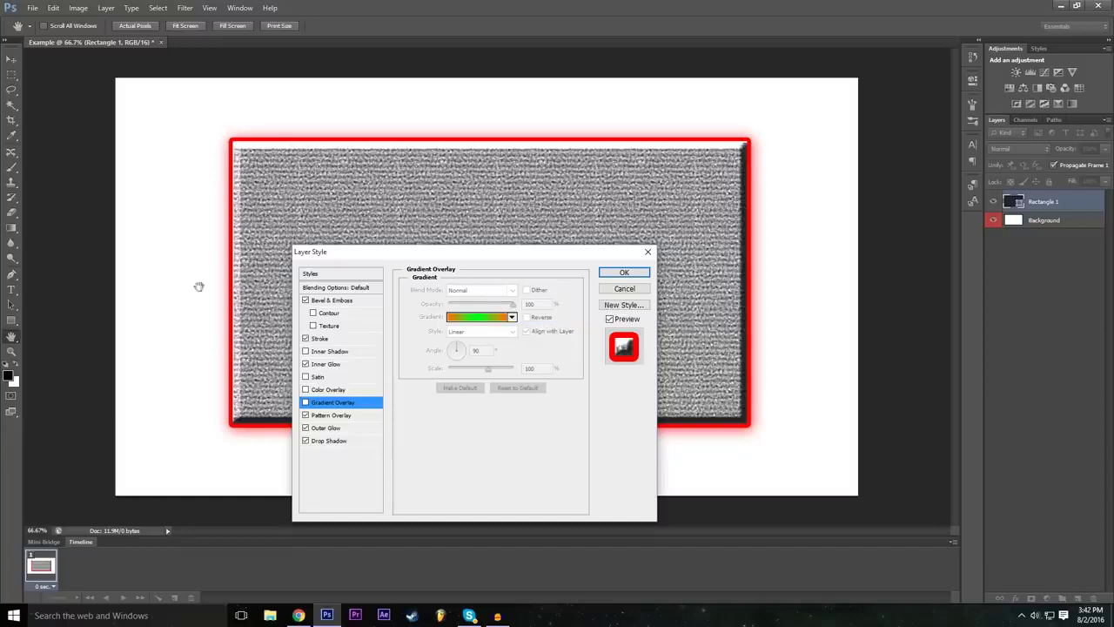
click(624, 272)
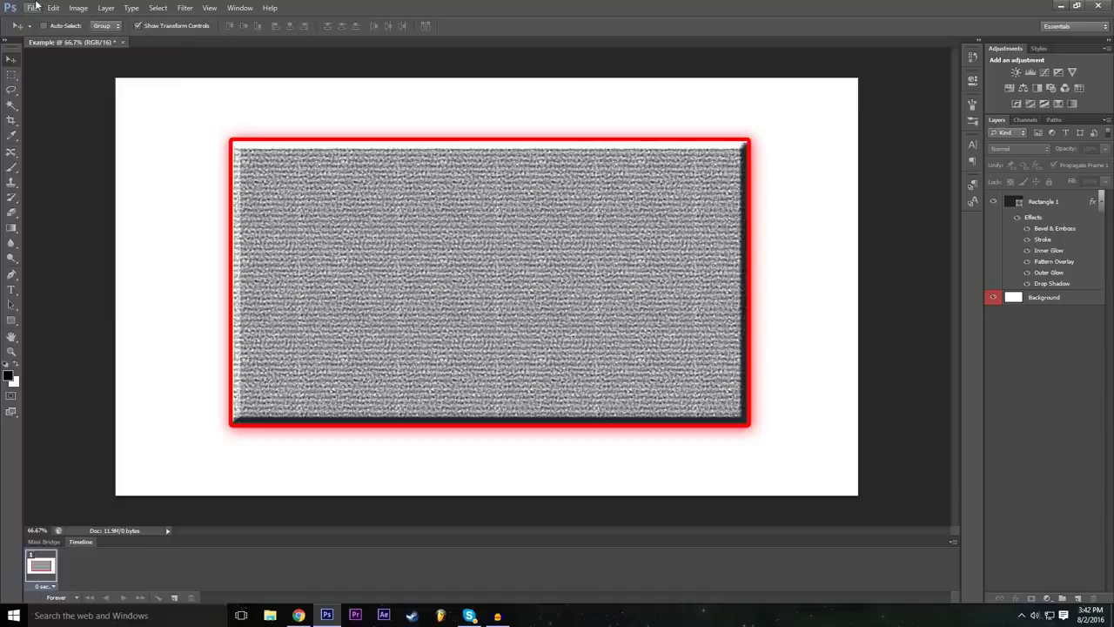
click(32, 7)
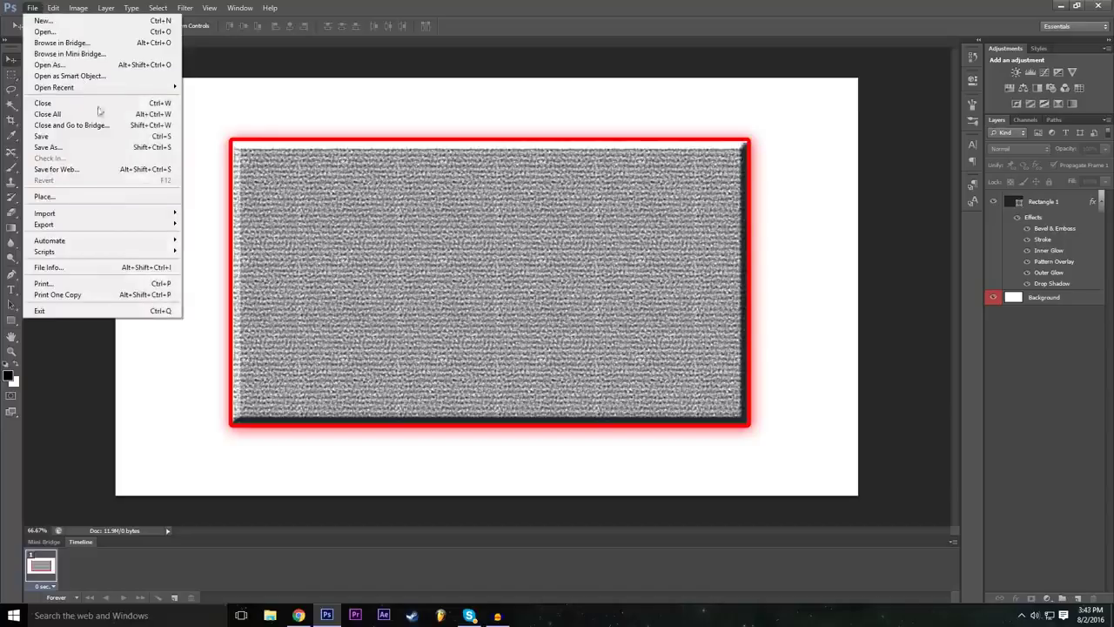
click(81, 198)
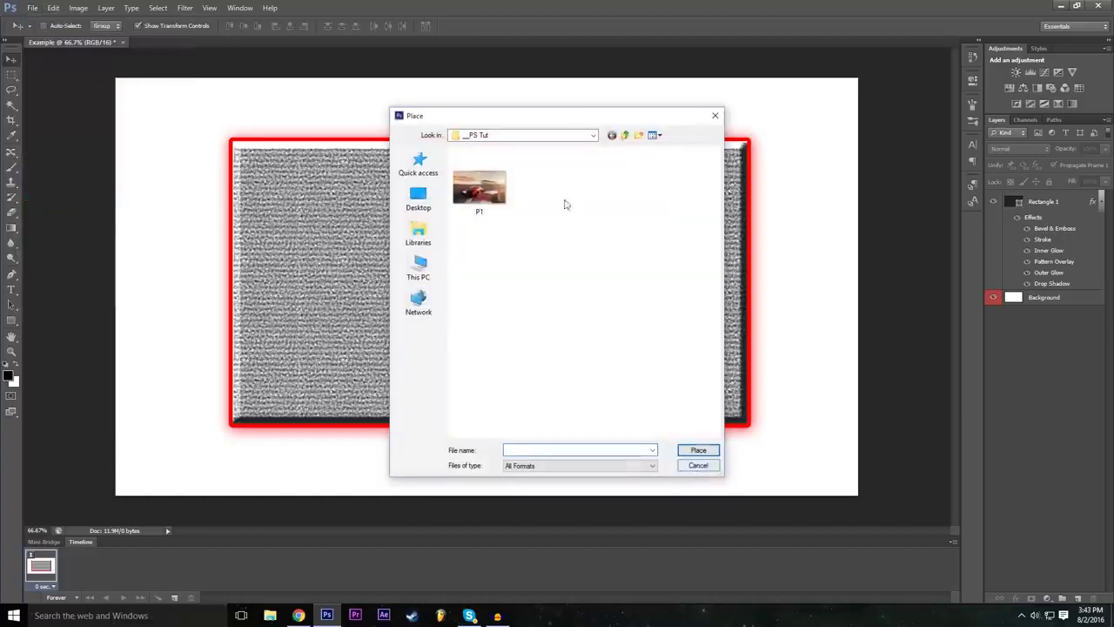
click(489, 198)
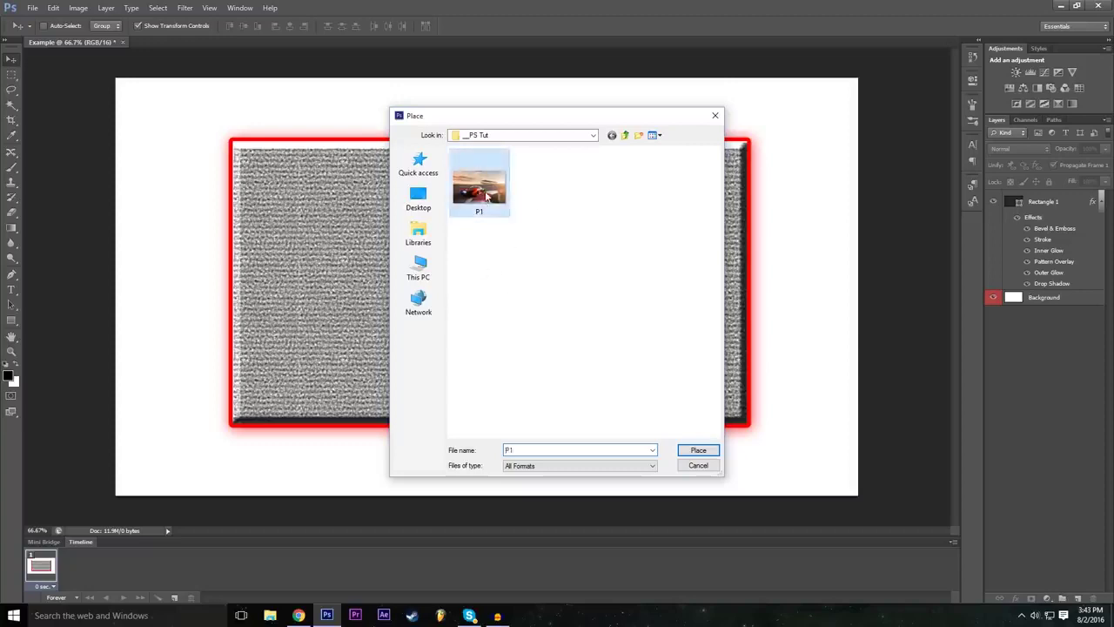
click(698, 450)
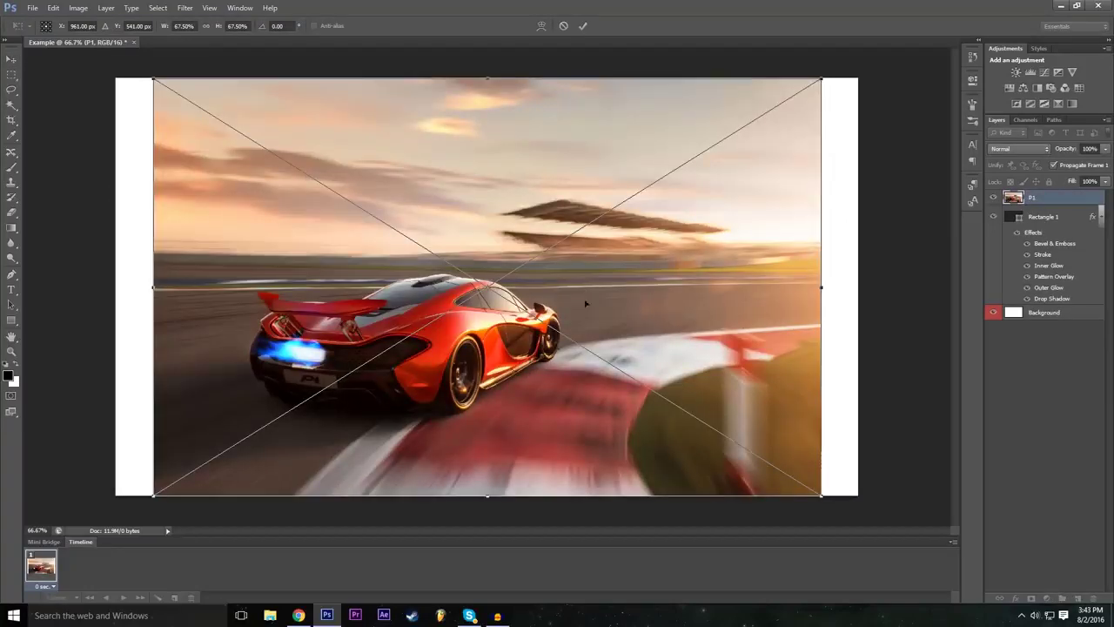
click(563, 26)
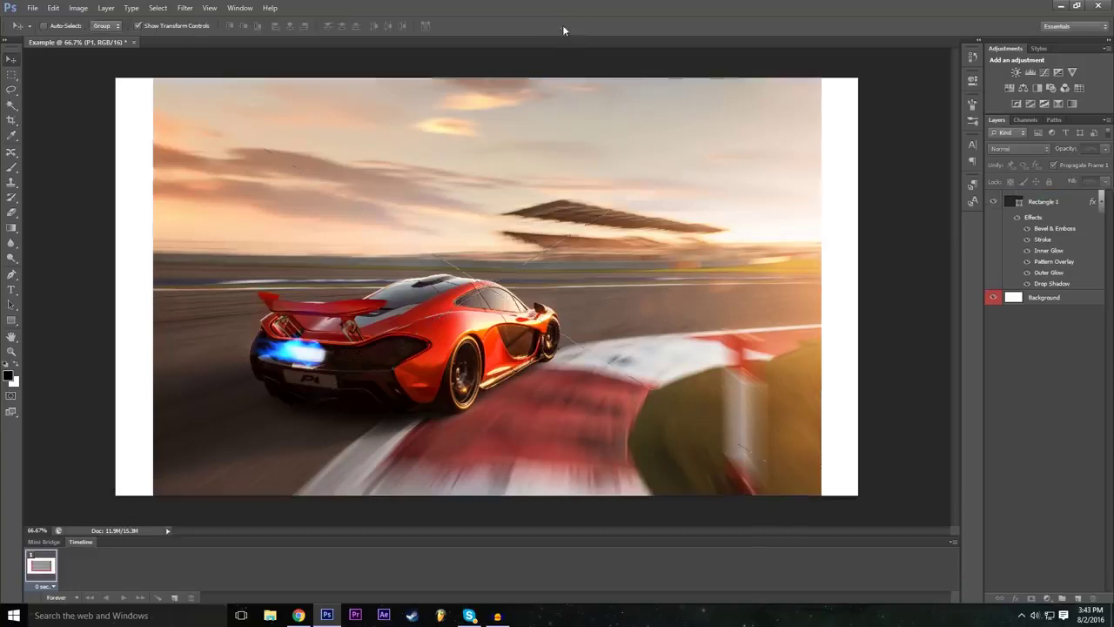
Open the P1 image as its own document and compare it with the Example document
click(32, 7)
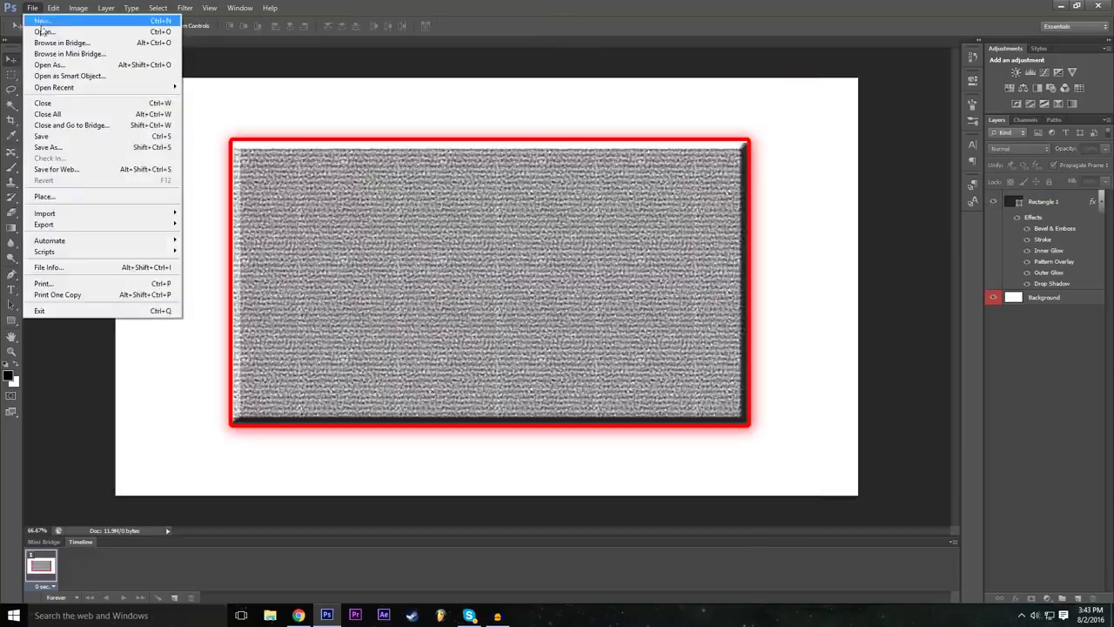
click(45, 31)
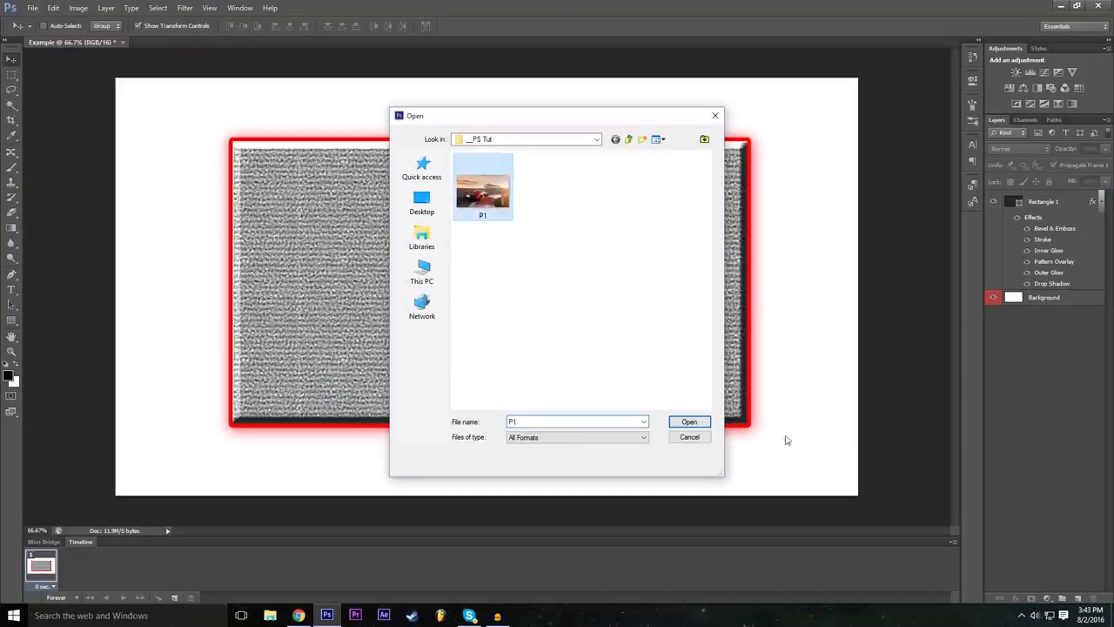
click(689, 421)
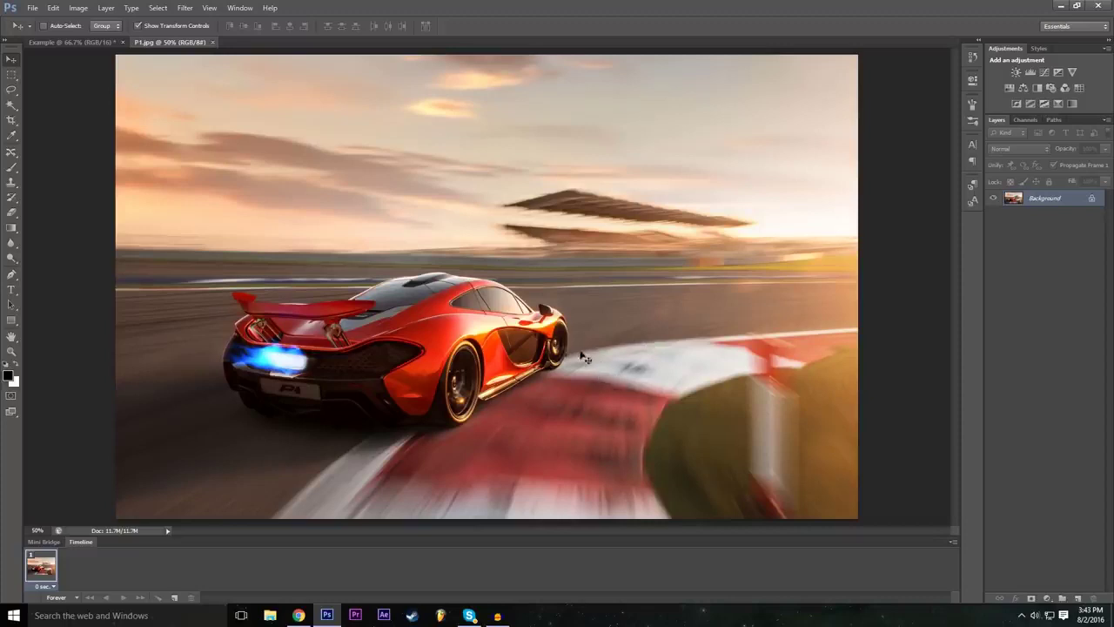
click(103, 43)
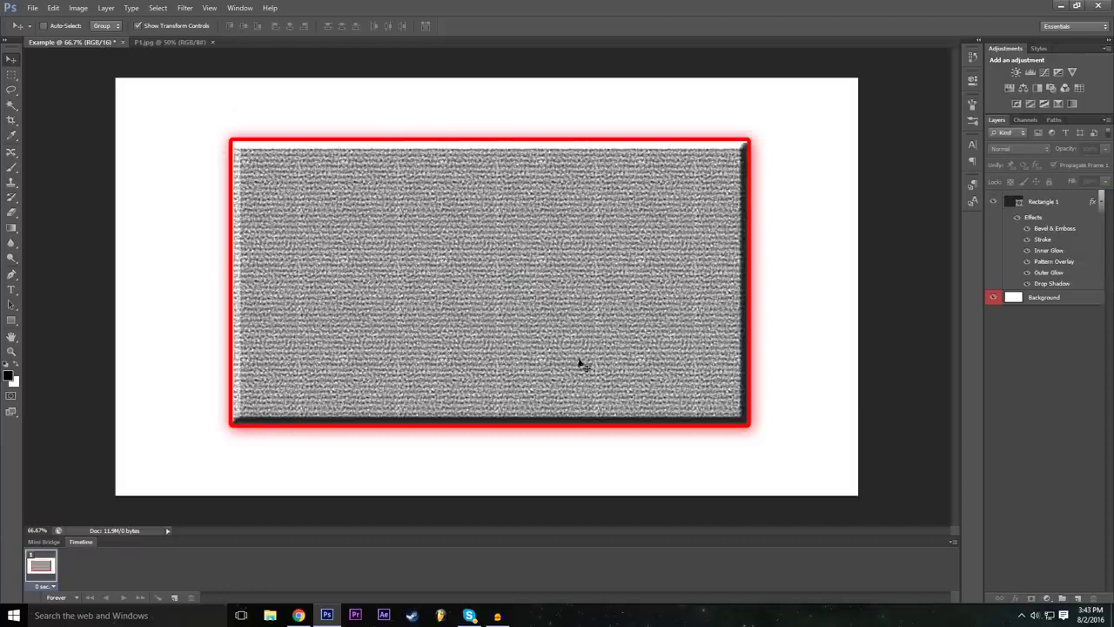
click(170, 42)
click(32, 8)
click(45, 197)
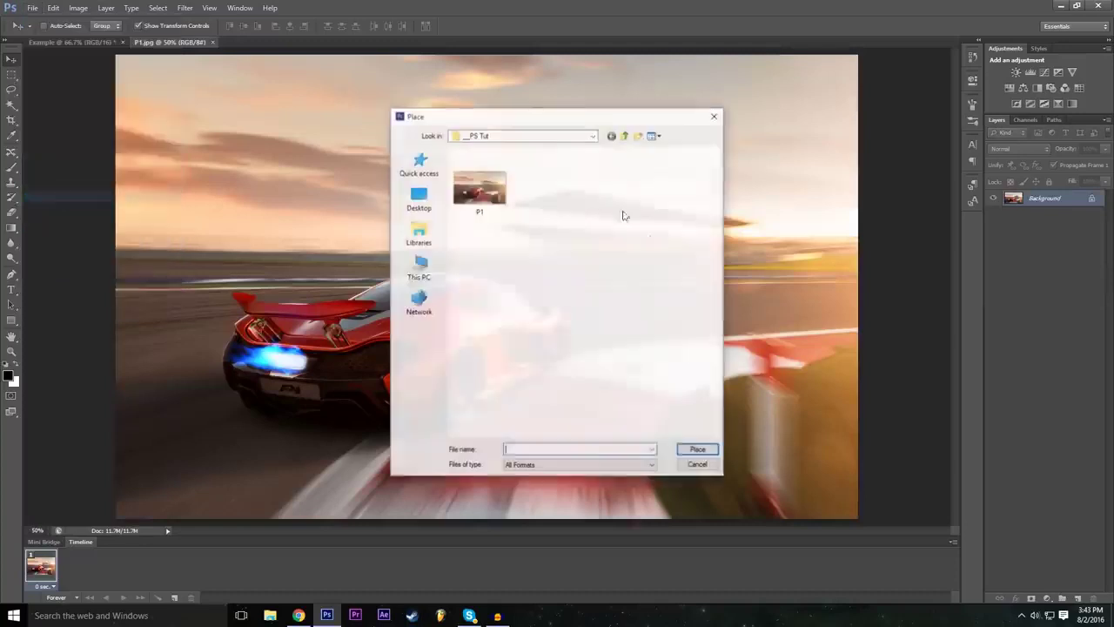
click(701, 468)
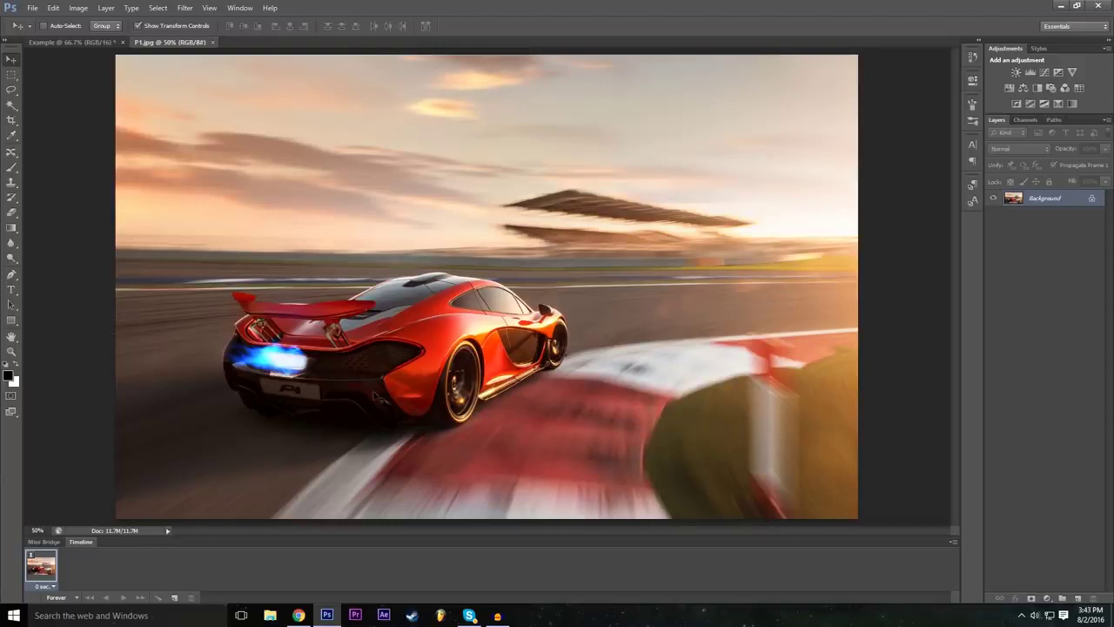
Choose the Lasso tool, inspect the car at 100% magnification and return the view to 50%
click(11, 91)
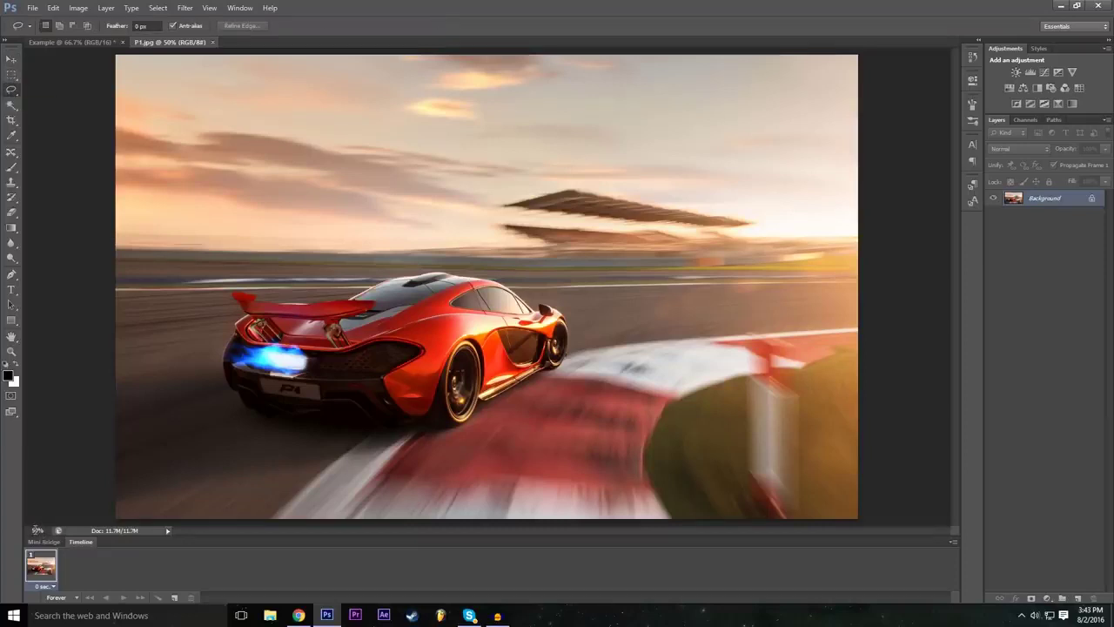
click(37, 530)
text(100)
key(Return)
scroll(490, 287, down, 2)
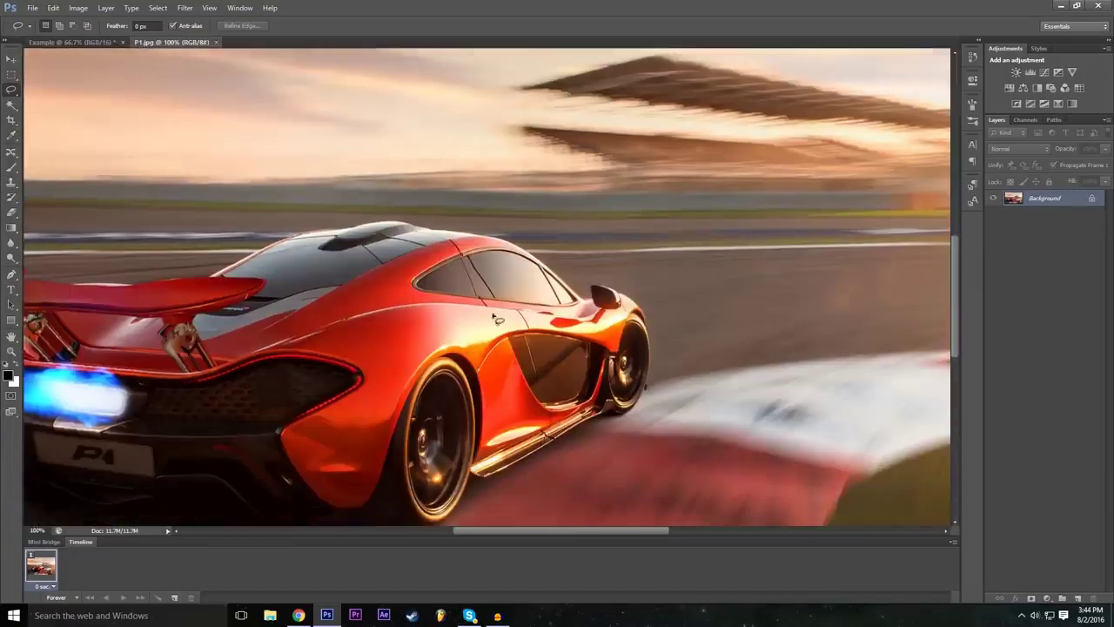
scroll(490, 288, down, 2)
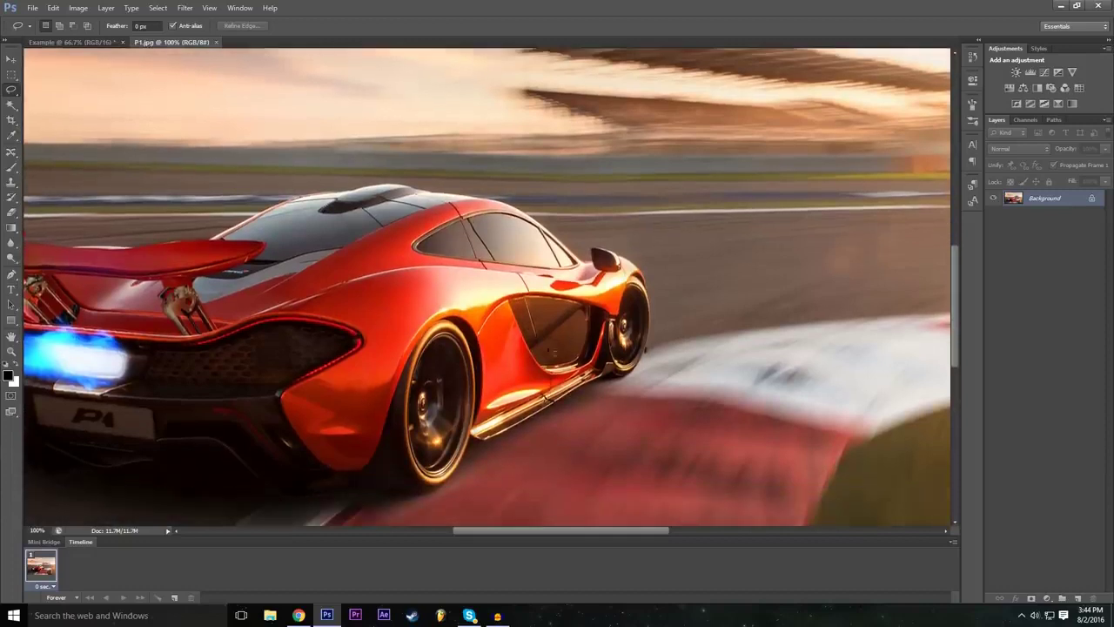
scroll(490, 287, down, 1)
drag(503, 527, 469, 530)
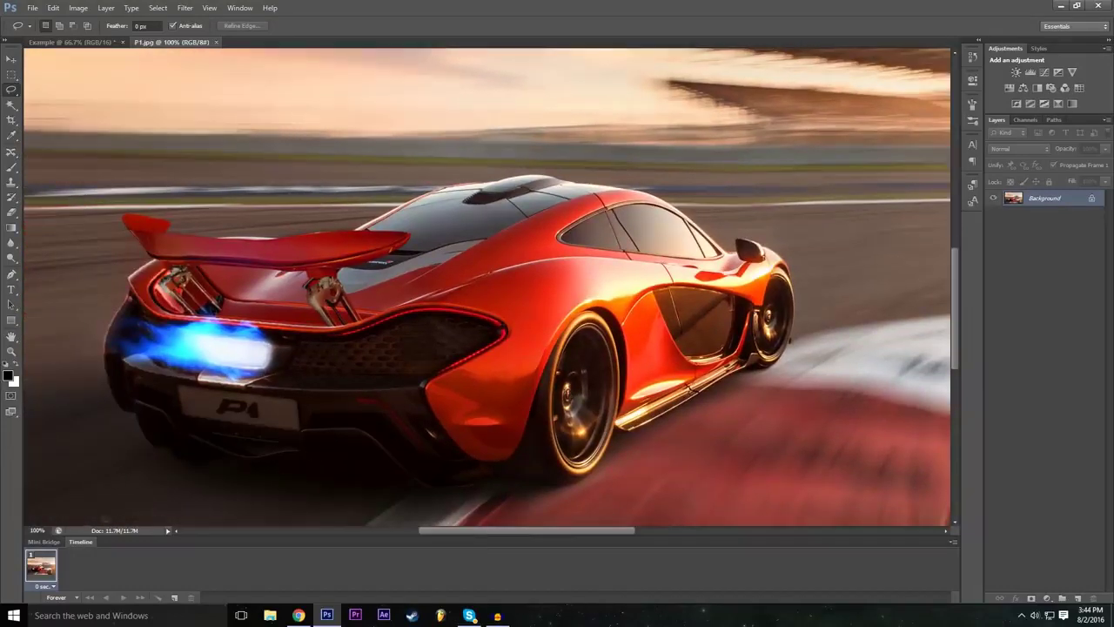
click(33, 529)
text(50)
key(Return)
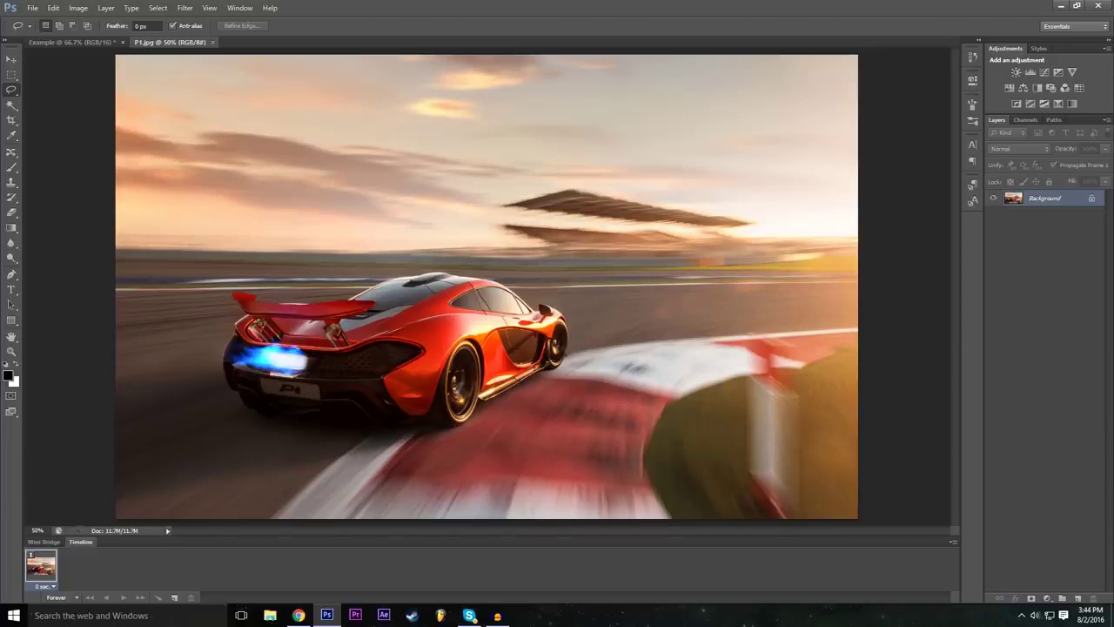
Trace a closed Lasso selection around the entire outline of the red car at 100% magnification
click(38, 530)
text(120)
text(100)
key(Return)
scroll(487, 296, down, 3)
drag(561, 535, 528, 535)
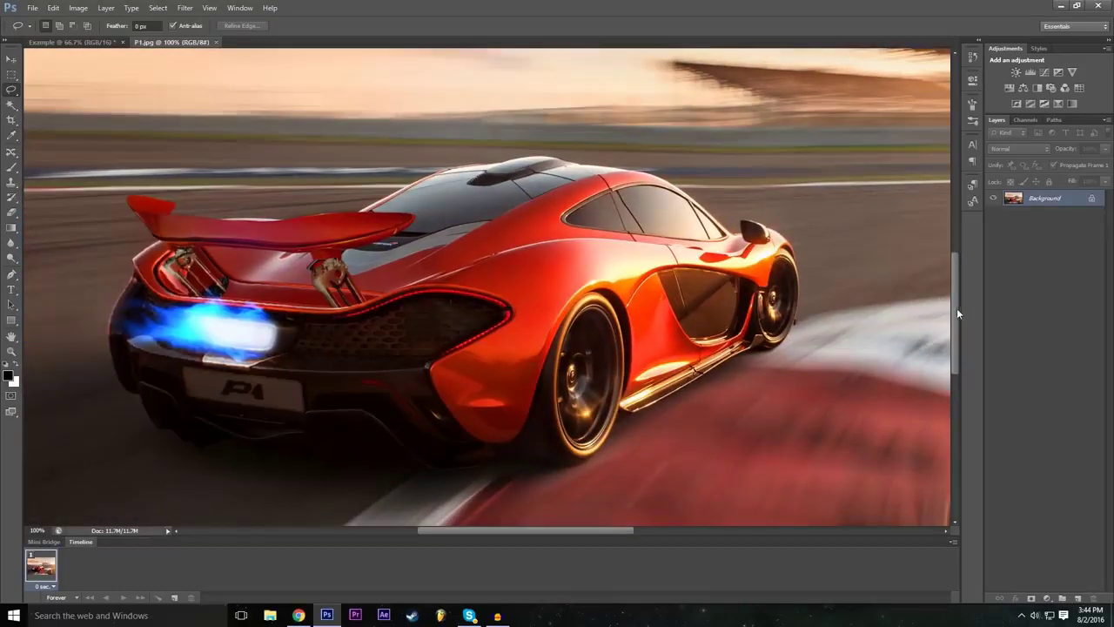
drag(957, 308, 957, 313)
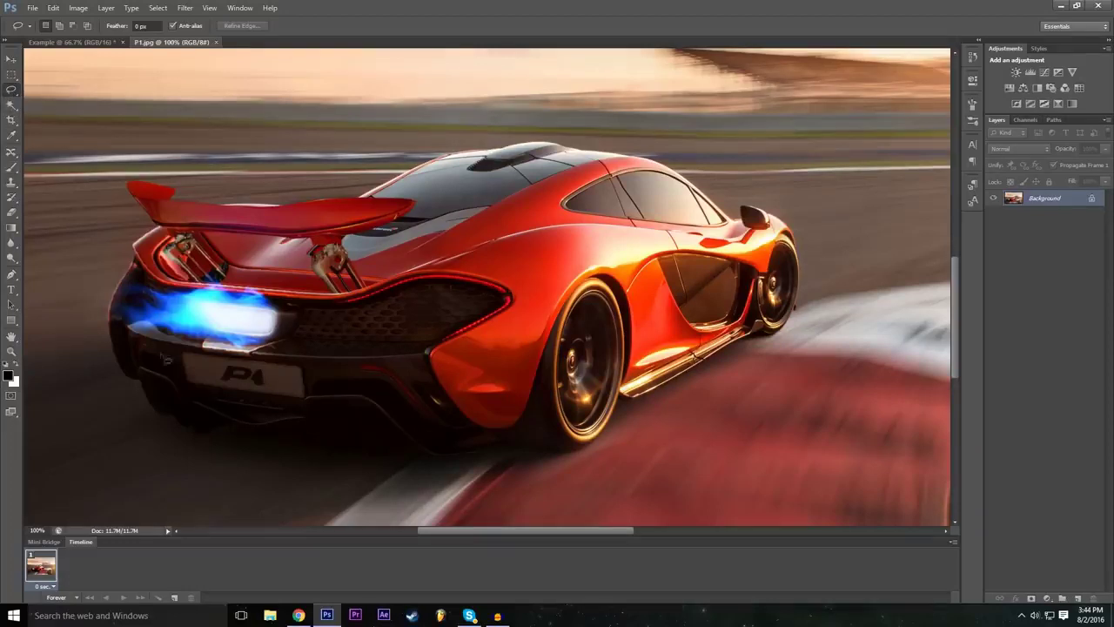
mouse_move(141, 383)
mouse_down()
mouse_move(153, 409)
mouse_move(205, 442)
mouse_move(232, 428)
mouse_move(262, 446)
mouse_move(348, 463)
mouse_move(545, 453)
mouse_up()
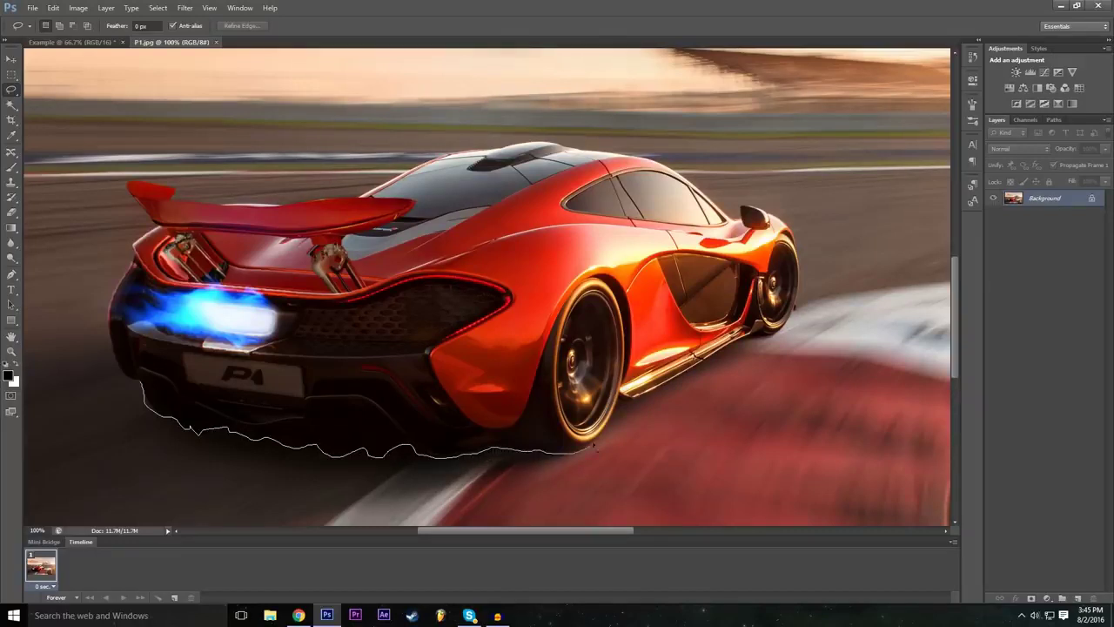
drag(609, 430, 636, 398)
mouse_move(732, 346)
mouse_down()
mouse_move(766, 344)
mouse_move(797, 314)
mouse_up()
mouse_move(773, 216)
mouse_down()
mouse_move(737, 222)
mouse_move(652, 162)
mouse_move(582, 155)
mouse_up()
mouse_move(583, 155)
mouse_down()
mouse_move(533, 144)
mouse_move(451, 155)
mouse_move(352, 205)
mouse_move(218, 208)
mouse_move(130, 184)
mouse_up()
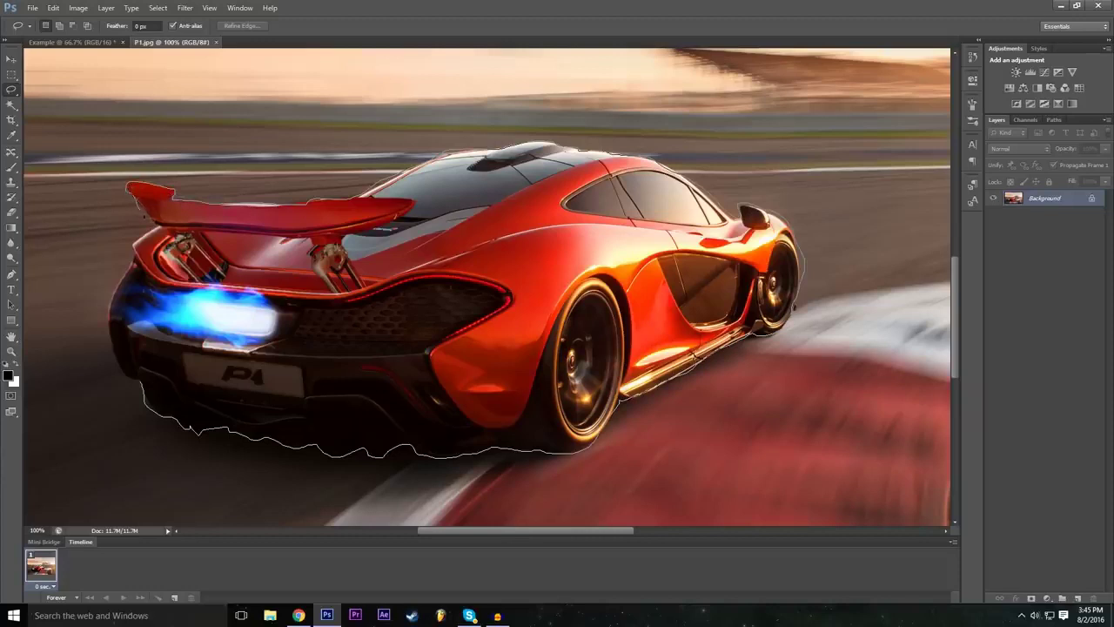
mouse_move(137, 261)
mouse_down()
mouse_move(112, 338)
mouse_move(122, 370)
mouse_move(150, 394)
mouse_up()
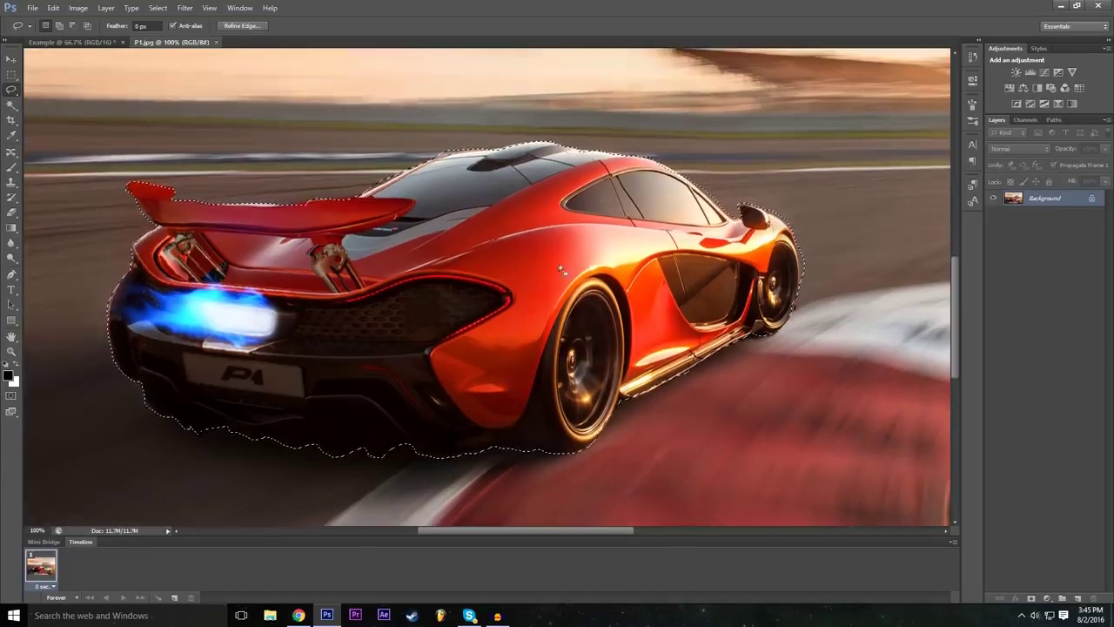
Return the view to 50% and convert the locked Background into a regular layer named Mclaren
click(38, 530)
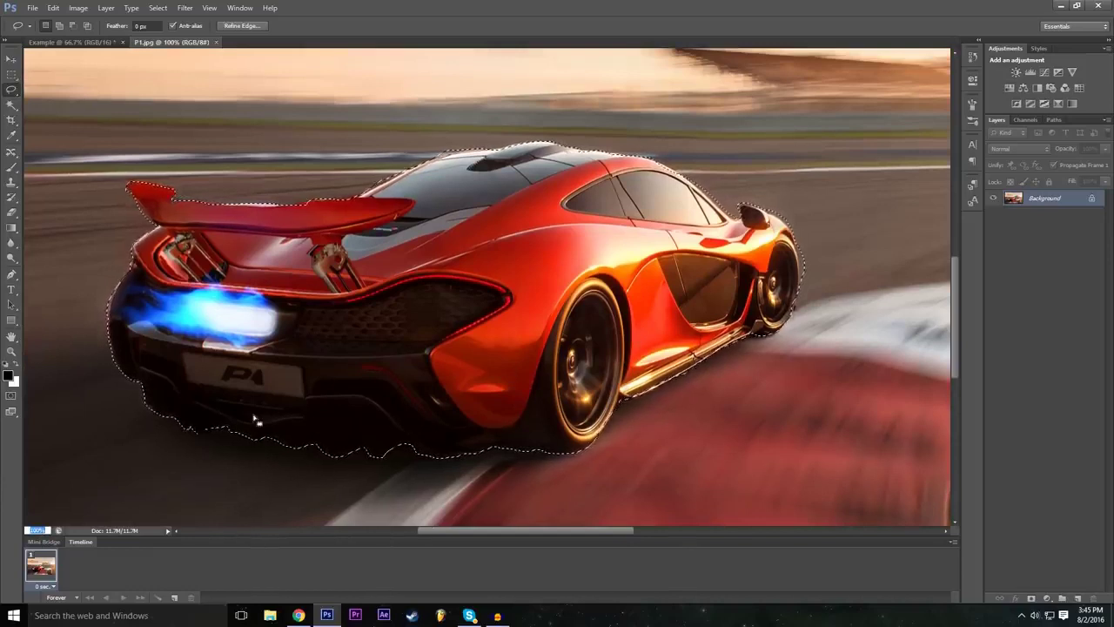
text(50)
key(Return)
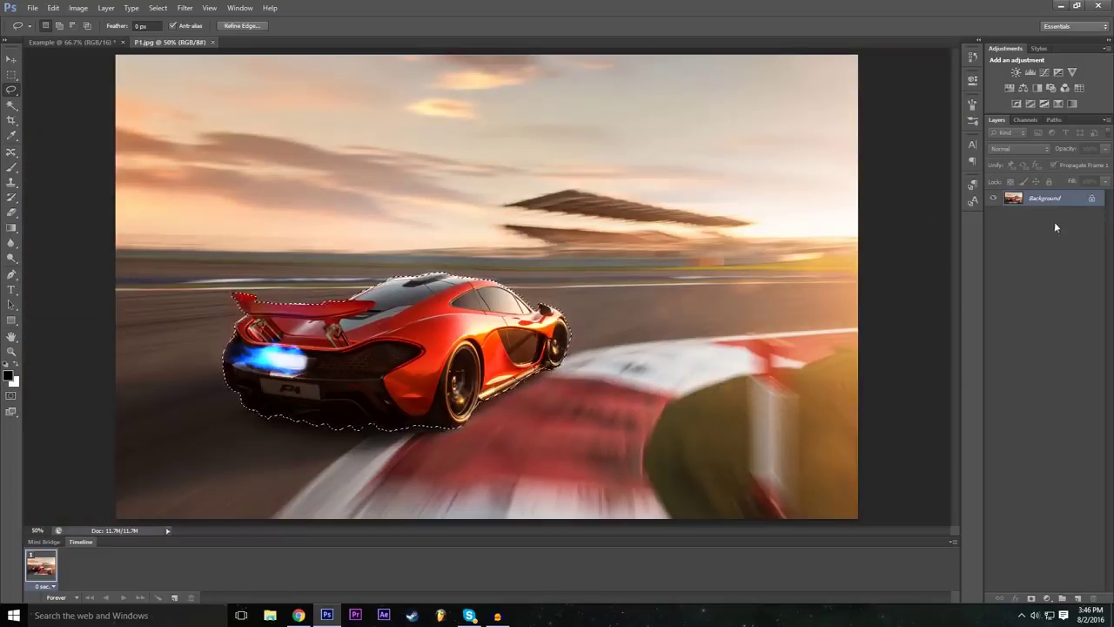
double_click(1093, 201)
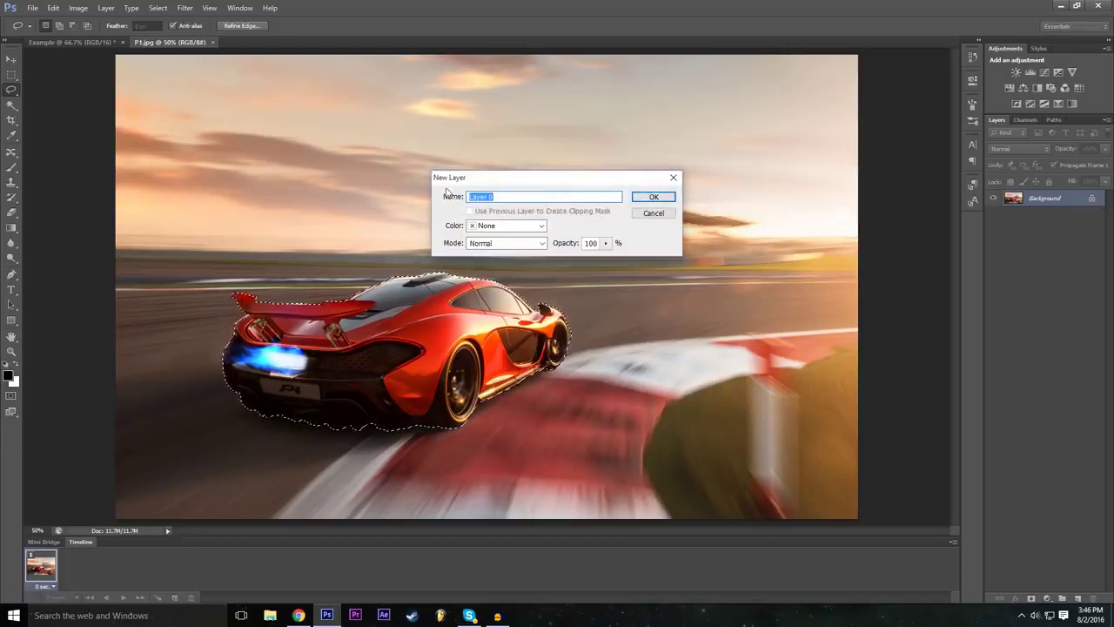
text(M)
key(Return)
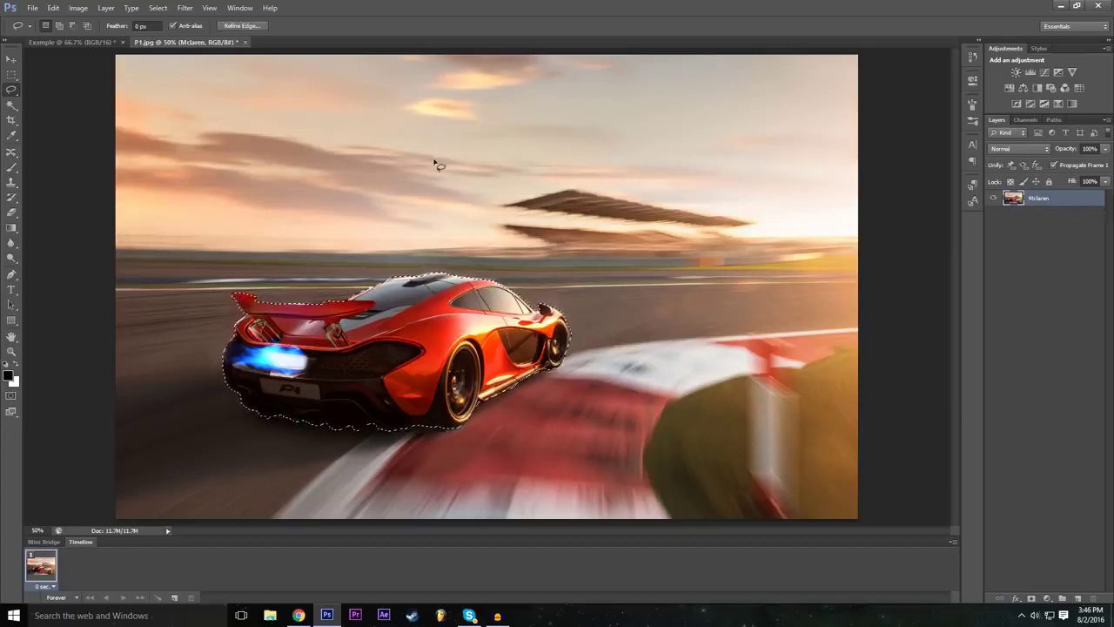
Copy the selected car onto a new layer and check the cutout by temporarily hiding the Mclaren layer
key(ctrl+c)
key(ctrl+v)
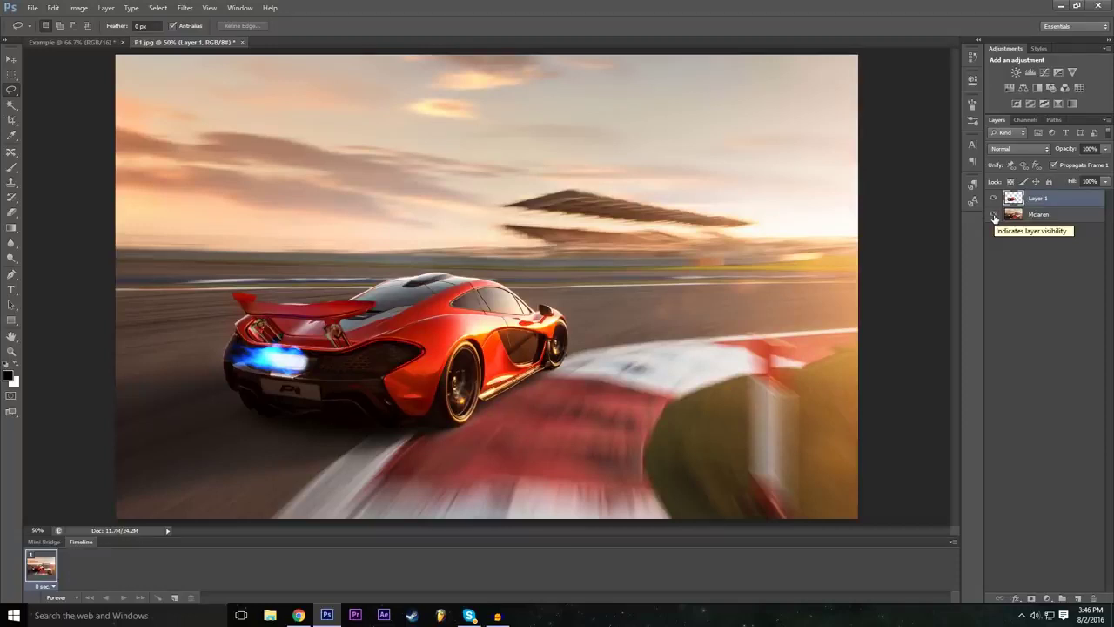
click(993, 214)
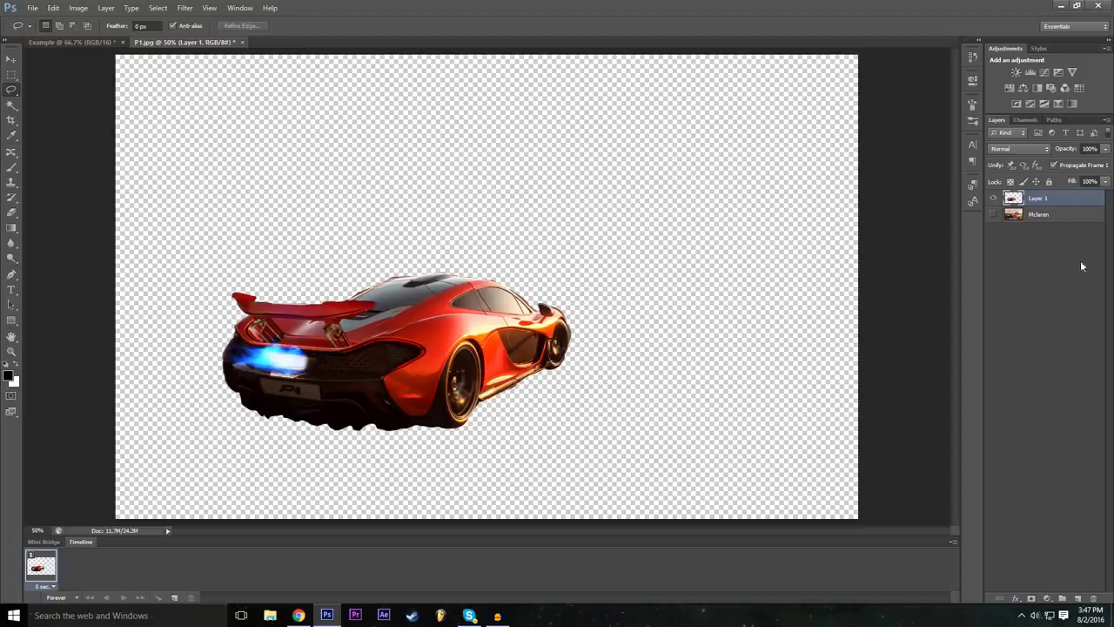
click(993, 214)
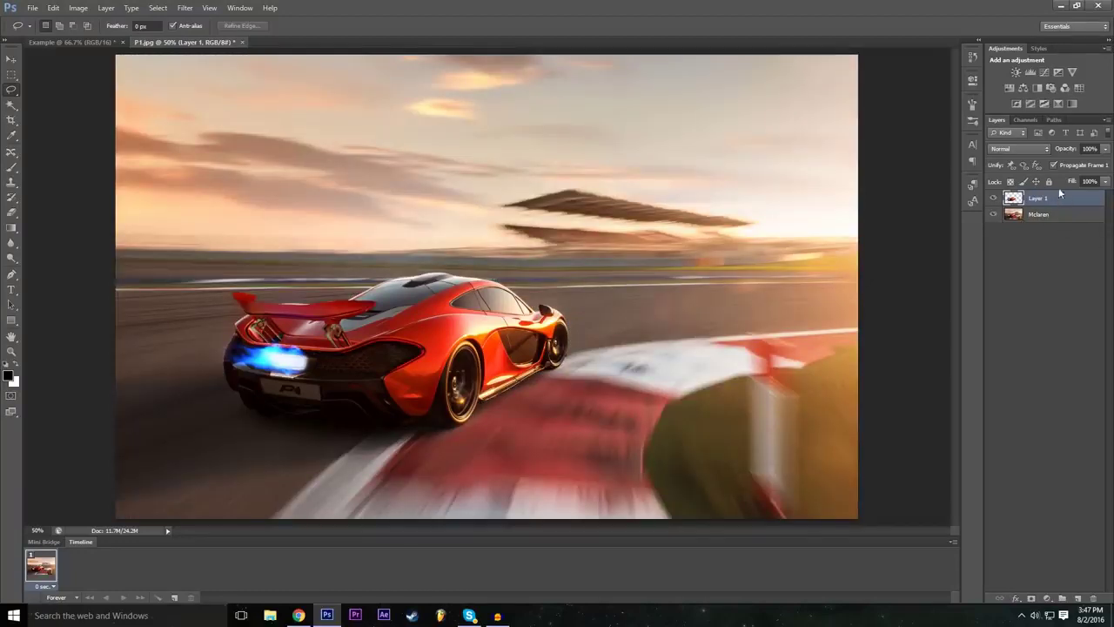
Move the car copy to the right of the original, partly overlapping it, and start Free Transform on it
click(12, 58)
drag(439, 347, 469, 336)
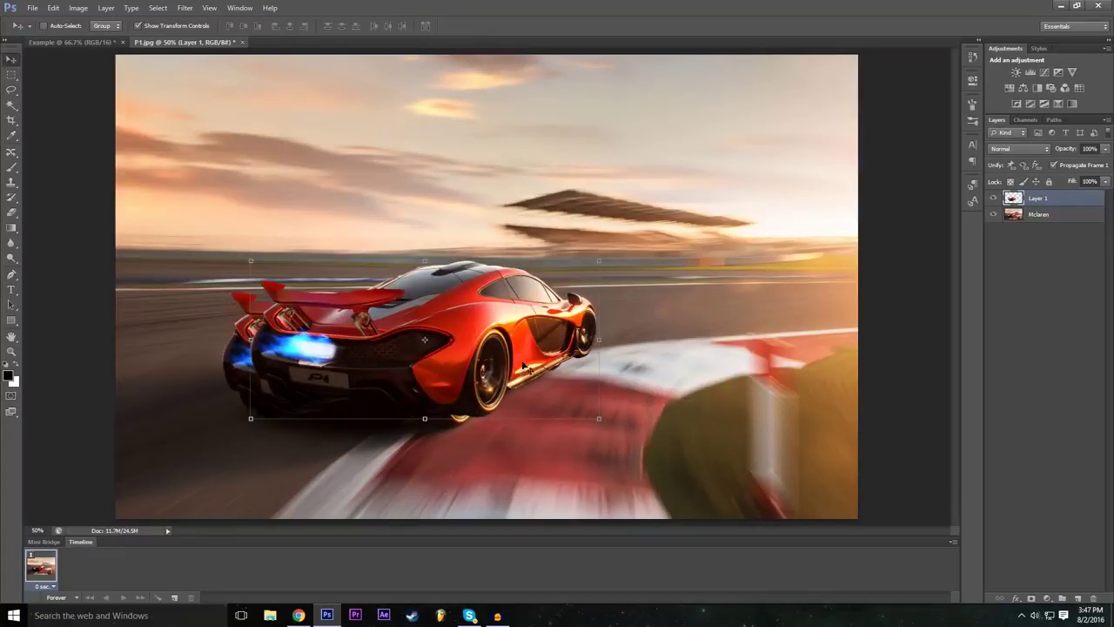
drag(523, 366, 560, 374)
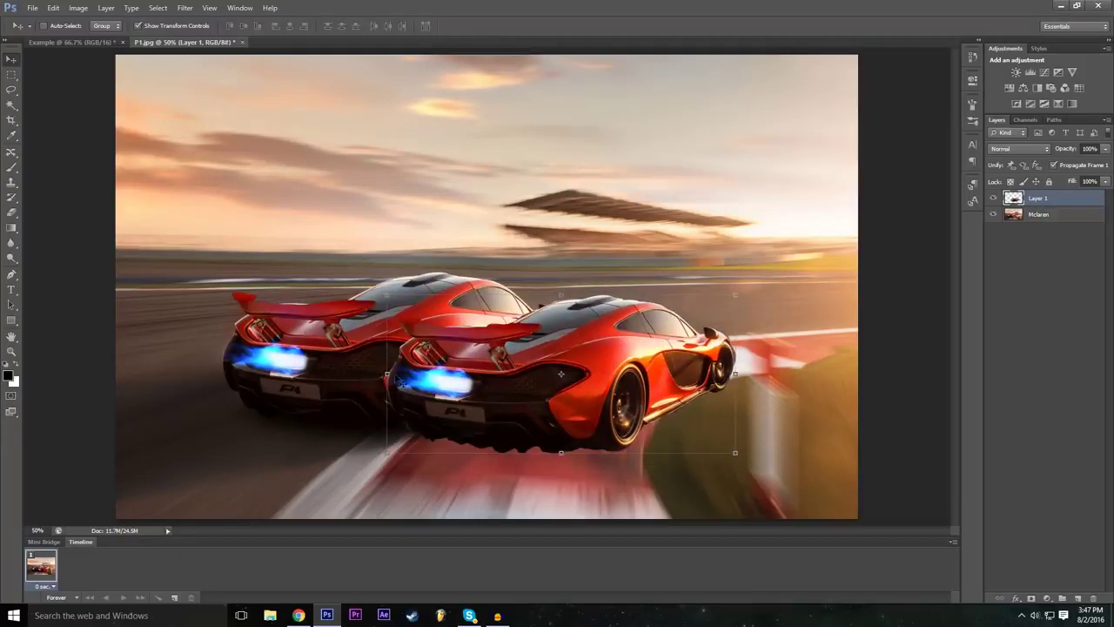
drag(686, 431, 607, 386)
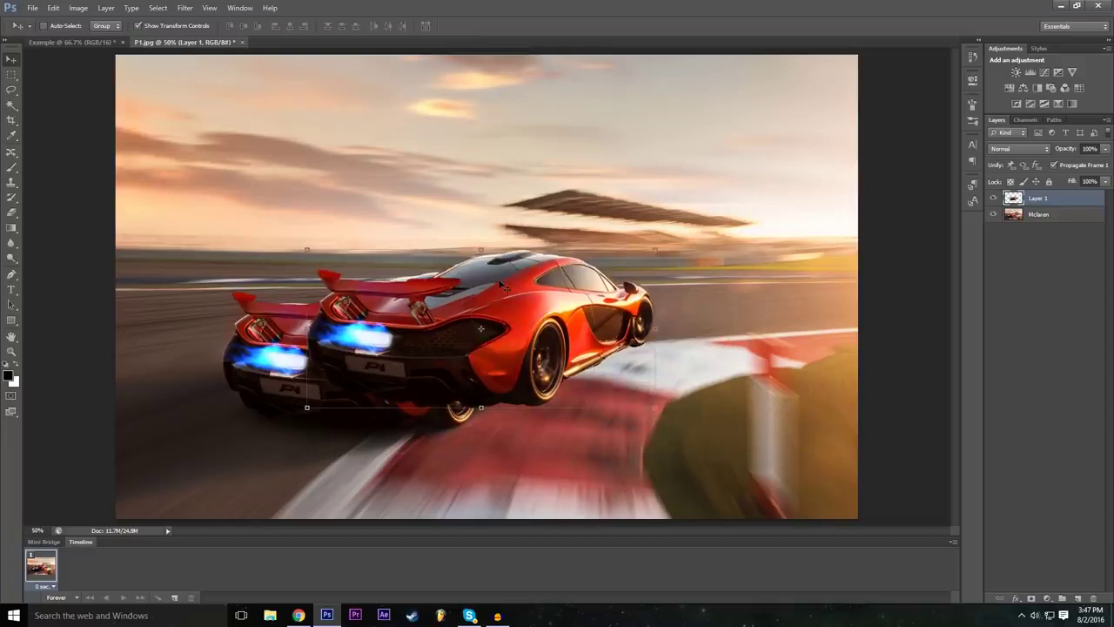
key(ctrl+t)
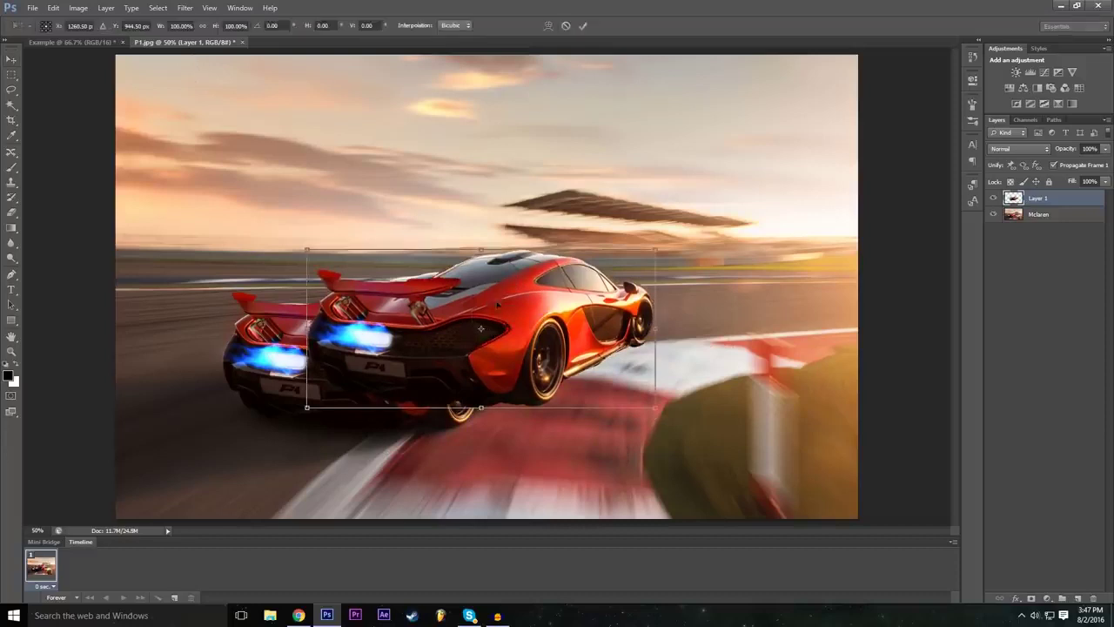
Try flipping the car copy vertically with a height of -100% and restore the height to 100%
click(226, 25)
text(-100)
key(Return)
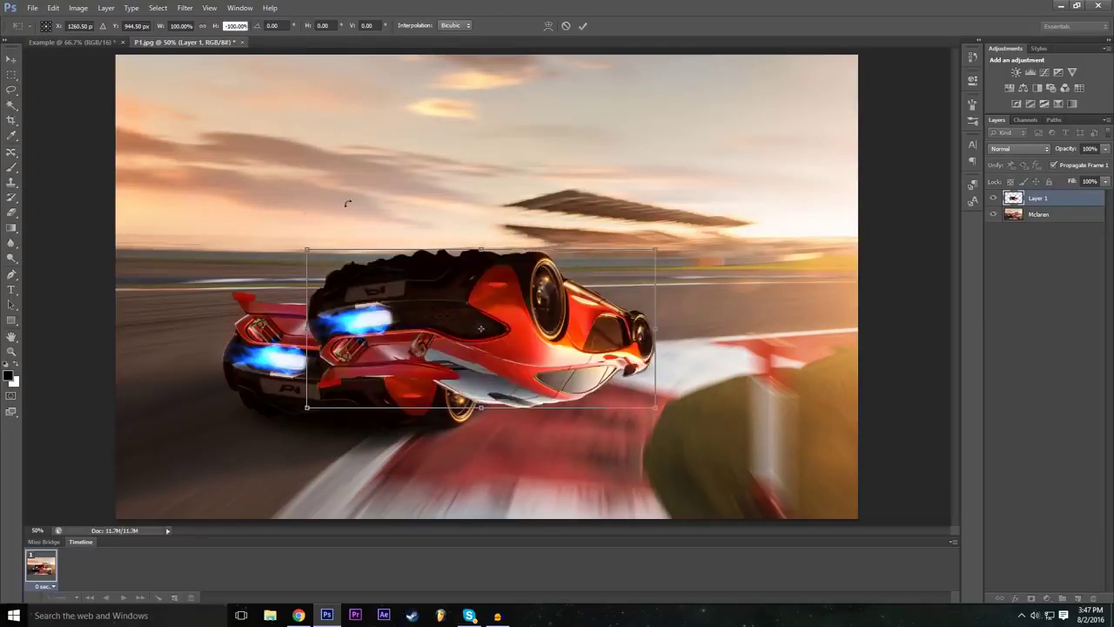
text(100)
key(Return)
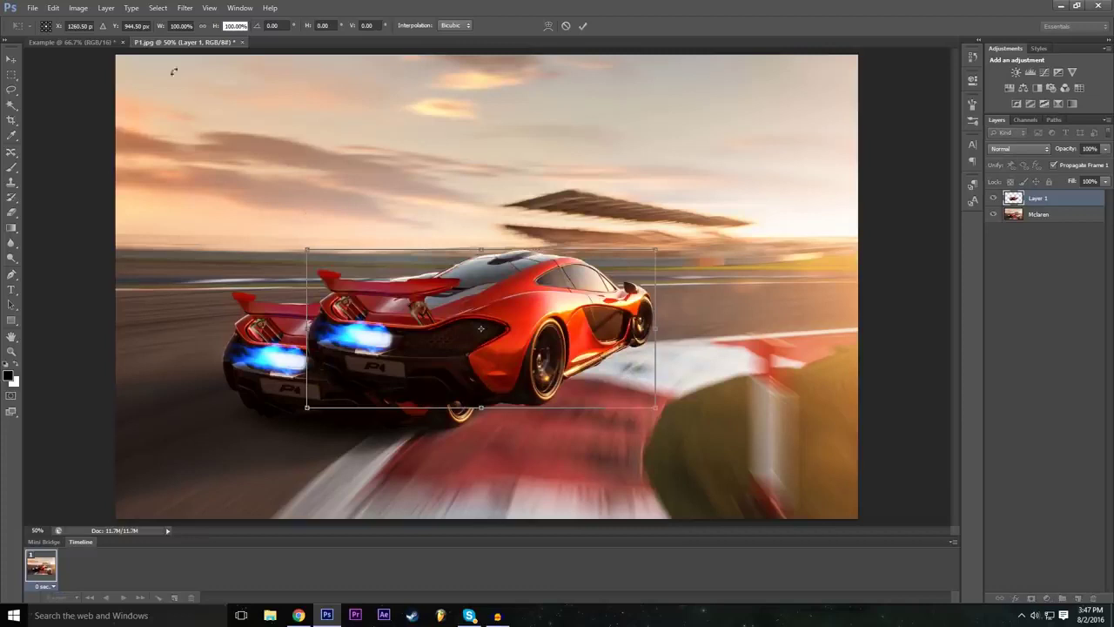
Flip the car copy horizontally with a width of -100% and move it to the right of the original car
key(shift+Tab)
text(-100)
key(Return)
drag(481, 328, 742, 366)
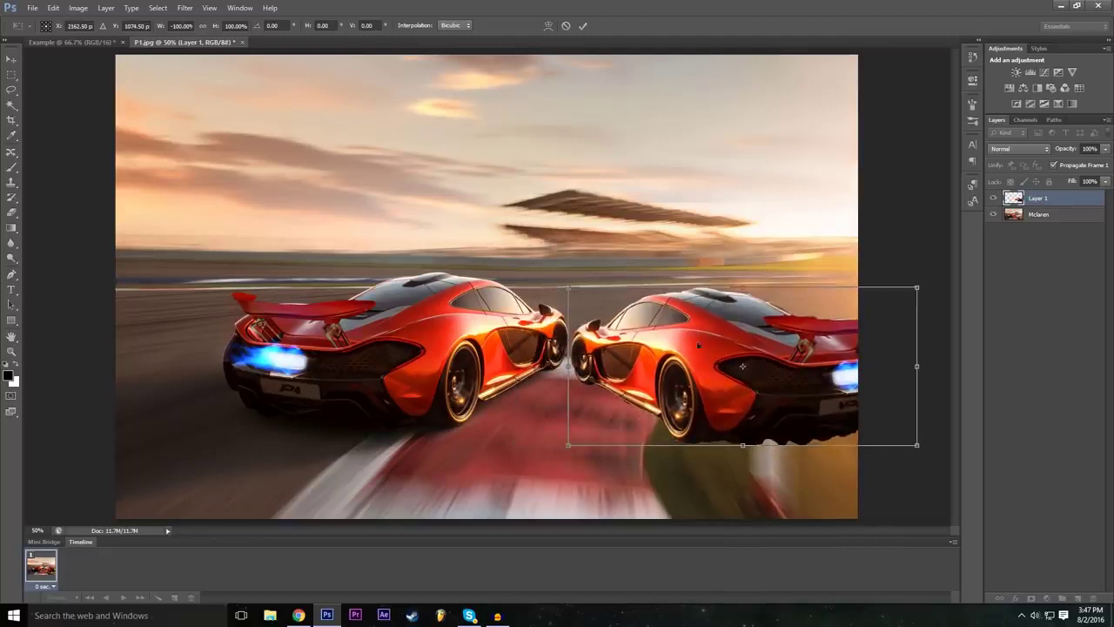
Try narrowing the flipped car copy to about 77% width over the original car, and restore its full width
drag(667, 380, 396, 335)
drag(648, 322, 566, 322)
click(180, 26)
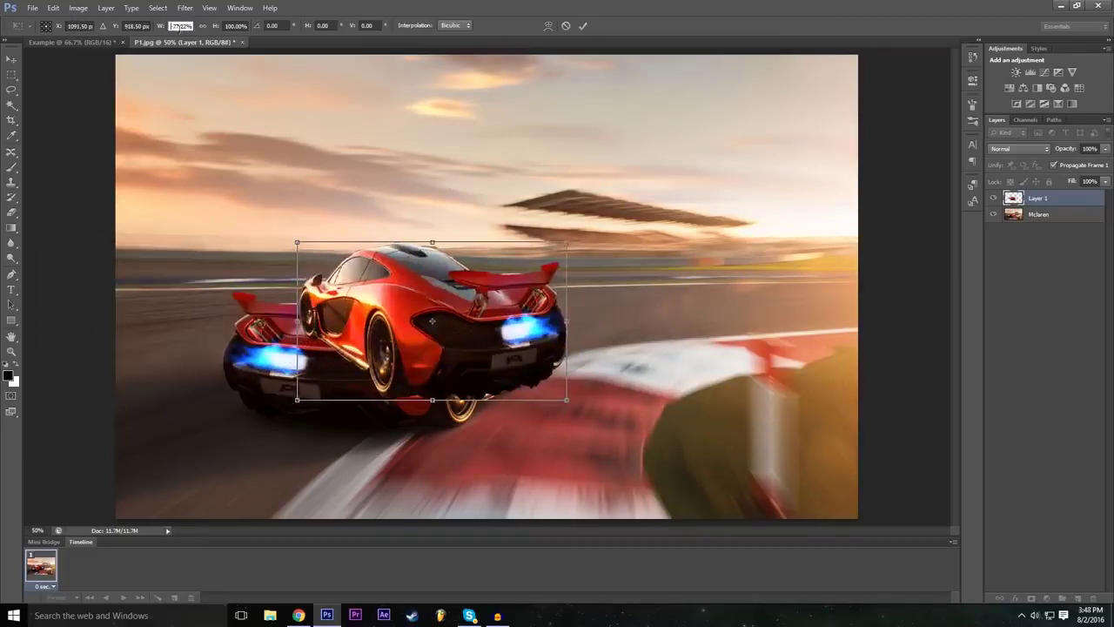
double_click(180, 26)
text(100)
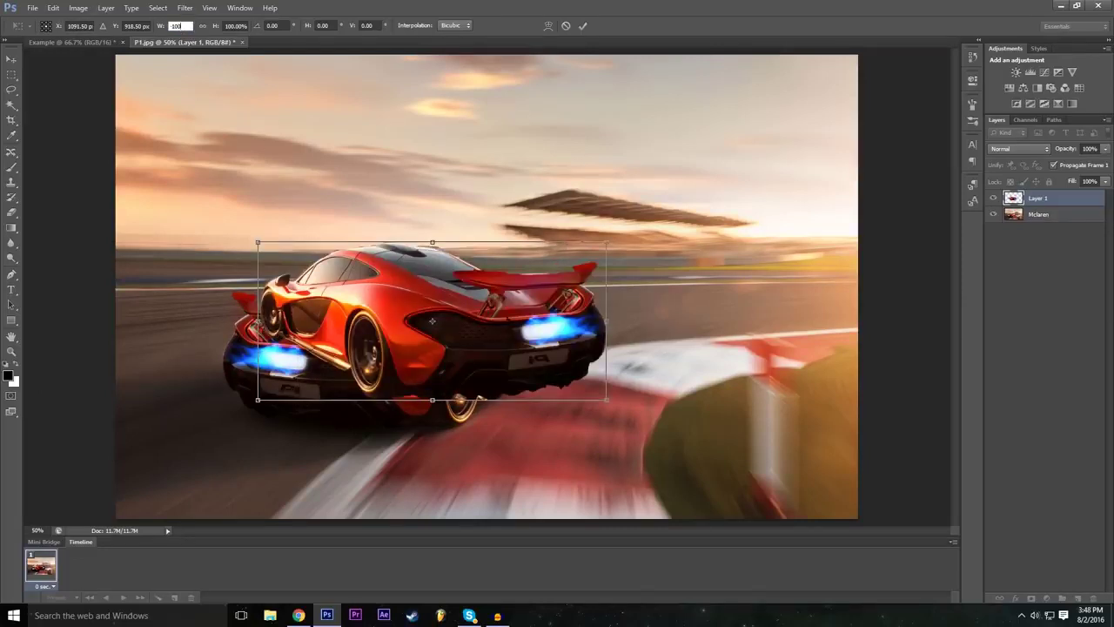
Place the flipped car copy right of the original, rotate it about 9° clockwise and apply the transform
drag(432, 321, 746, 363)
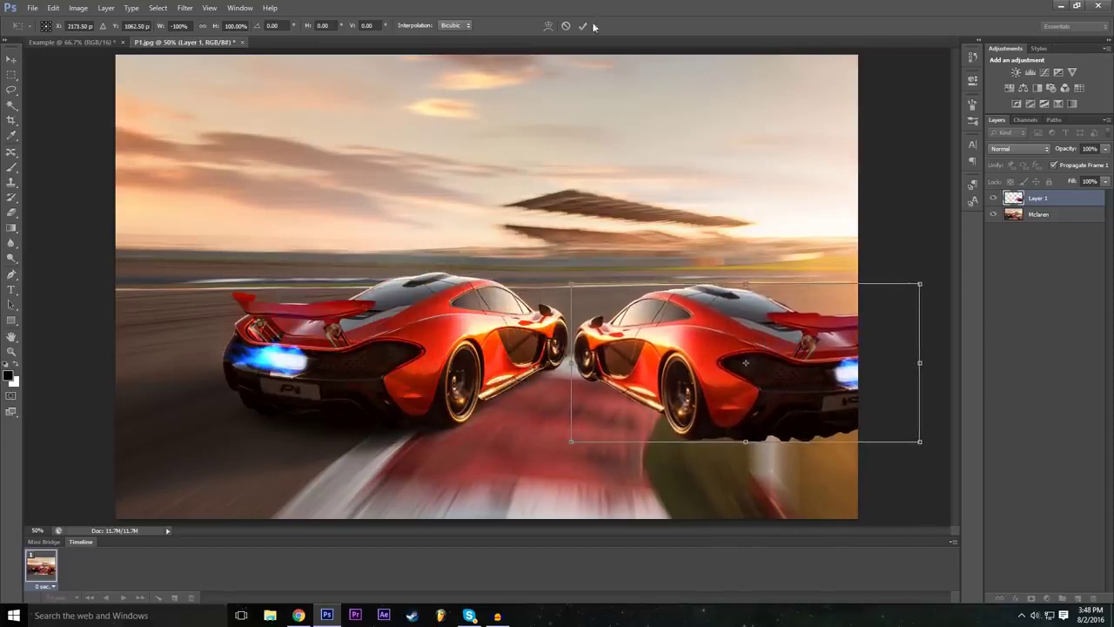
drag(573, 269, 600, 254)
drag(736, 357, 701, 357)
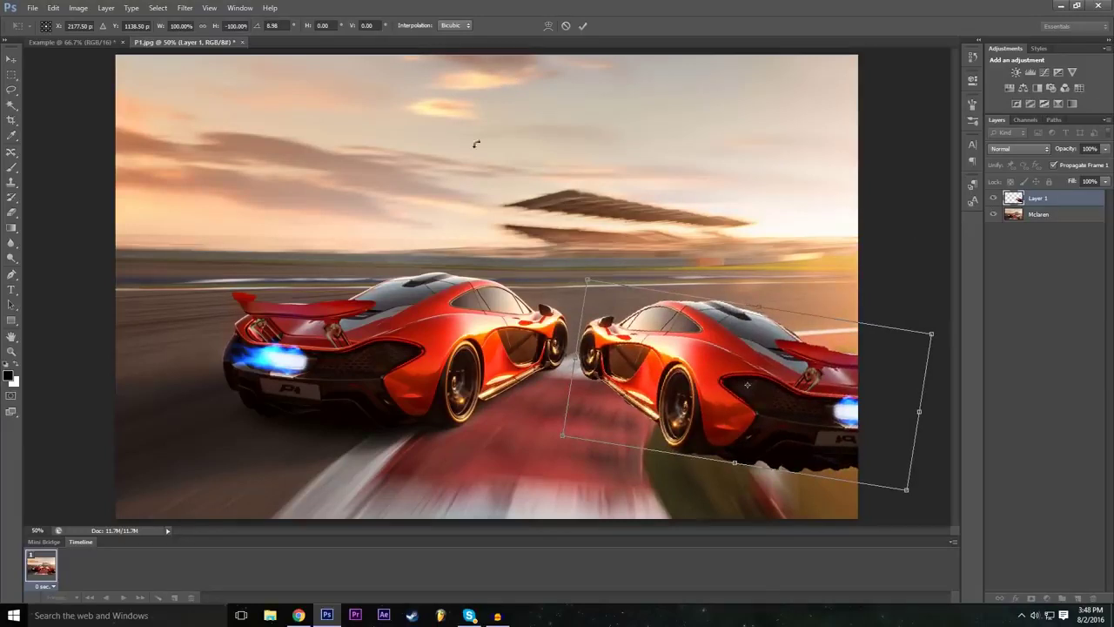
click(584, 27)
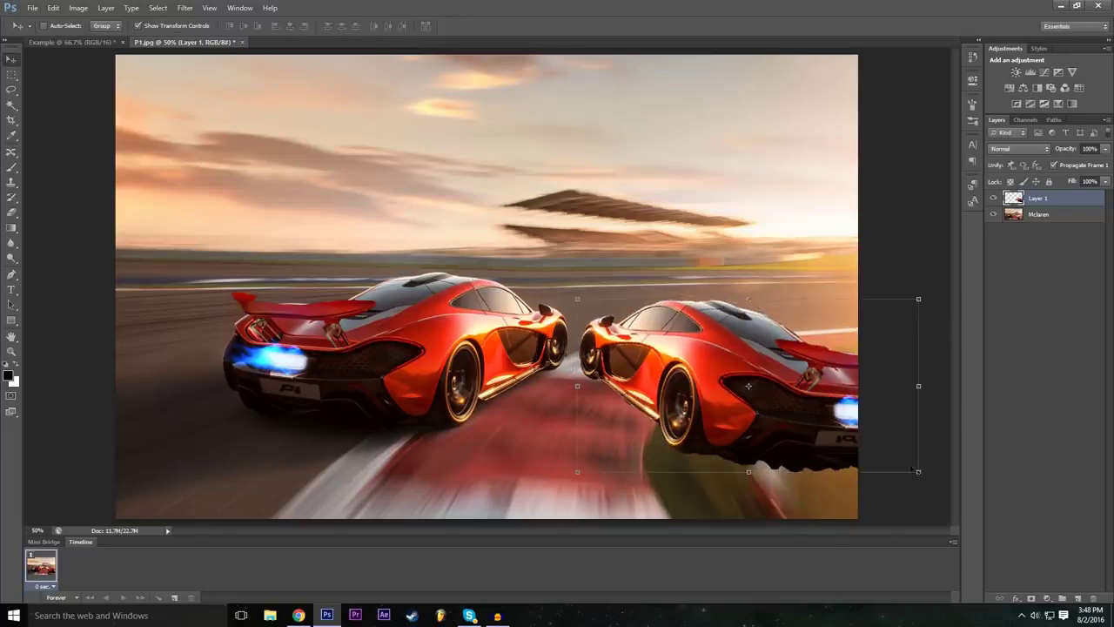
Add a Drop Shadow to Layer 1 through its blending options and increase the shadow's size
click(1018, 598)
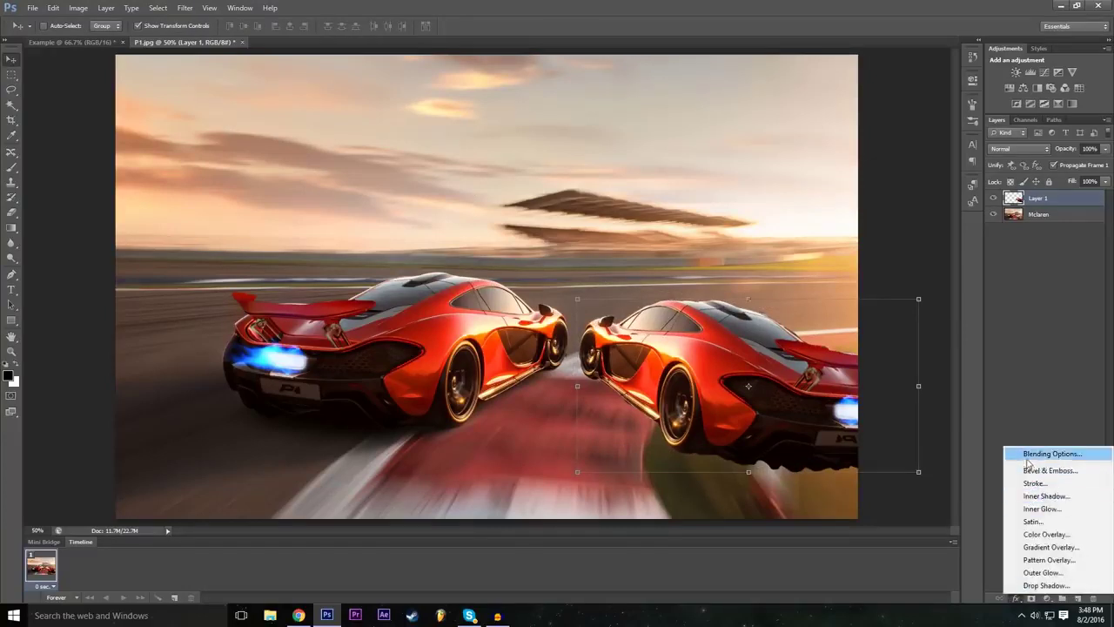
click(1028, 461)
drag(523, 251, 469, 189)
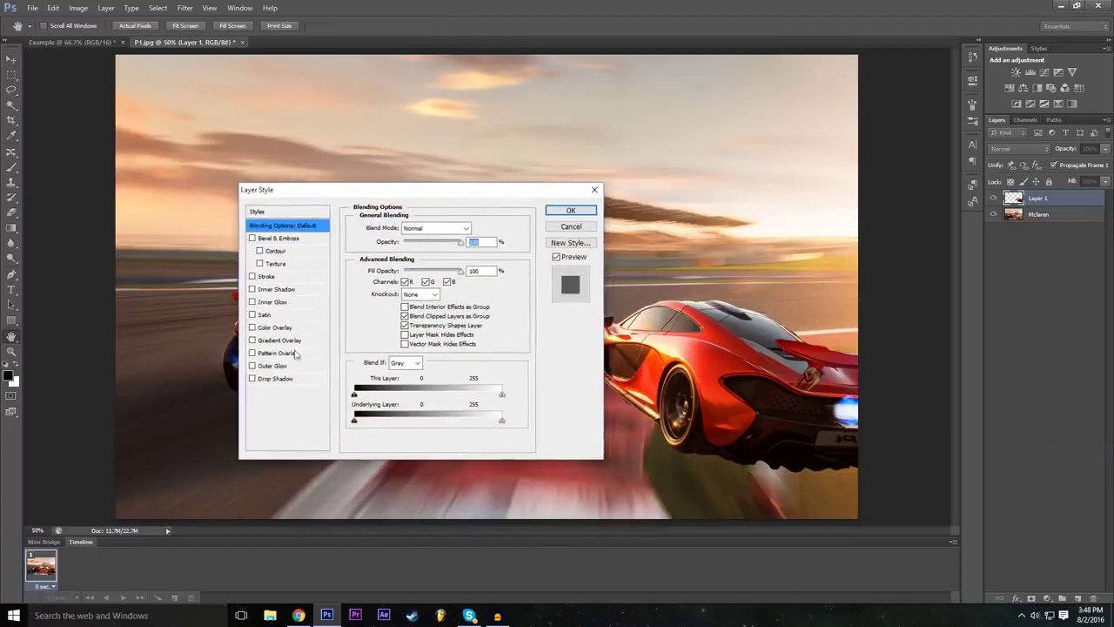
click(253, 379)
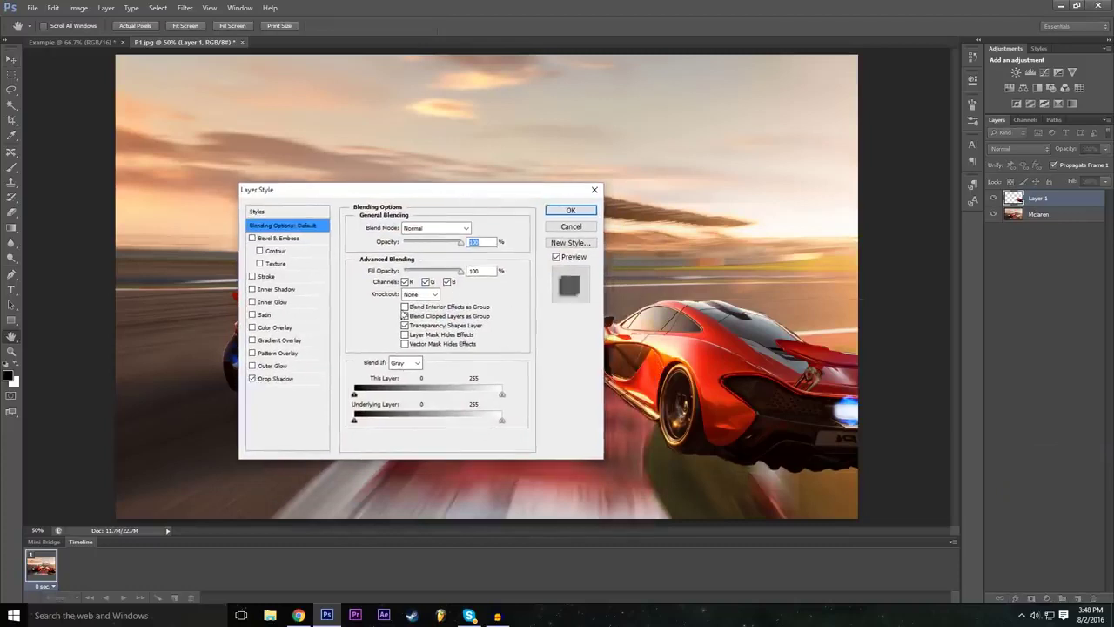
drag(393, 190, 309, 191)
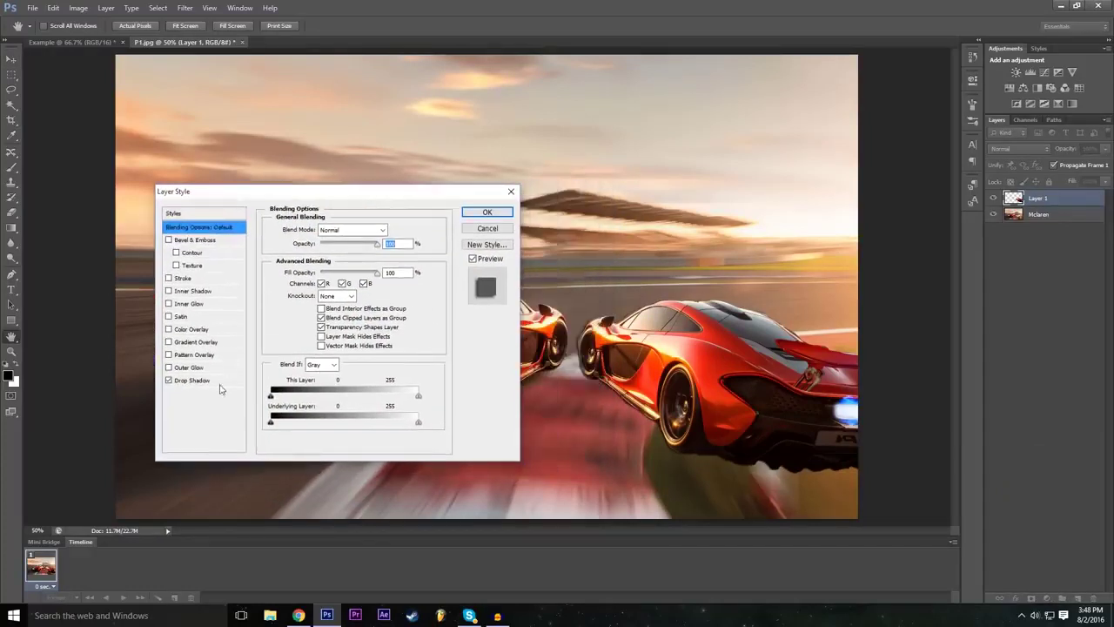
click(219, 380)
drag(324, 311, 330, 306)
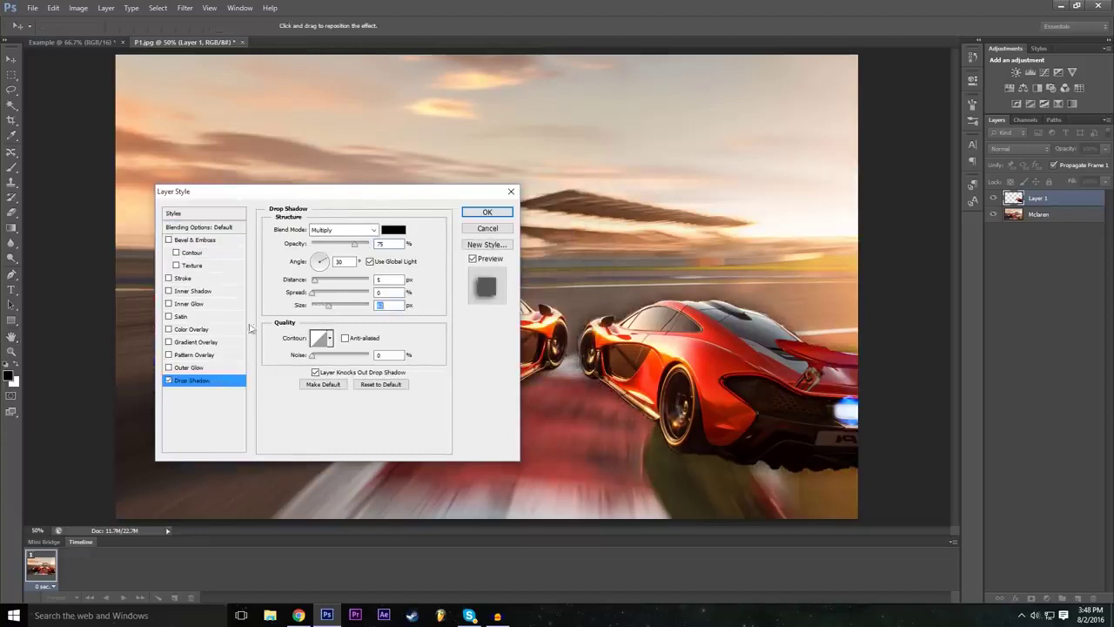
Add an Outer Glow to Layer 1, enlarge the glow's size and apply the layer style
click(169, 368)
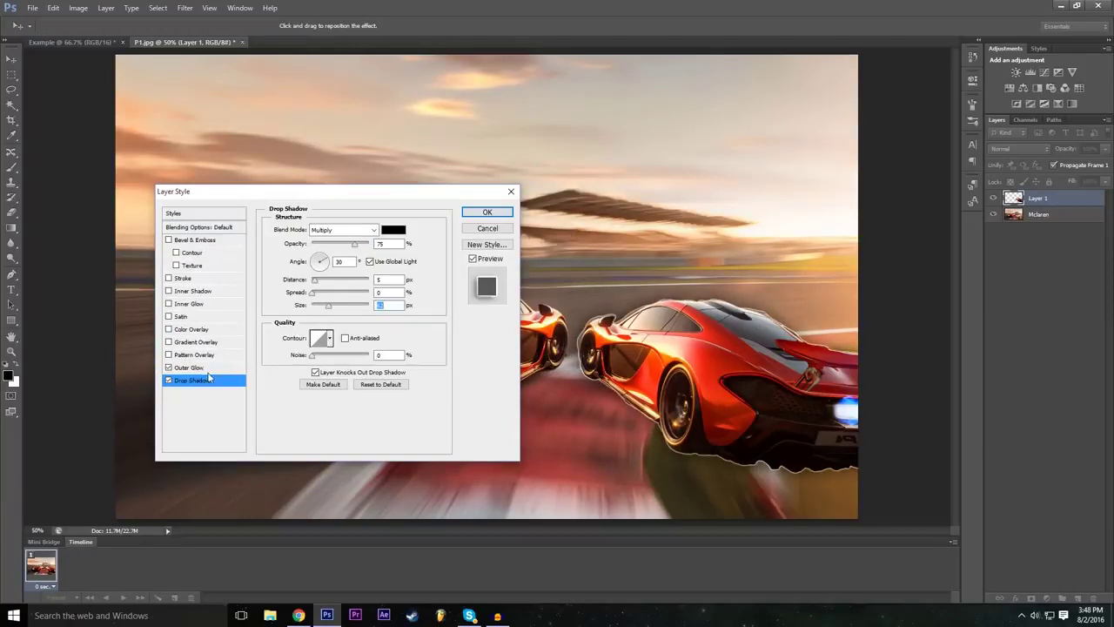
click(216, 369)
drag(313, 329, 331, 331)
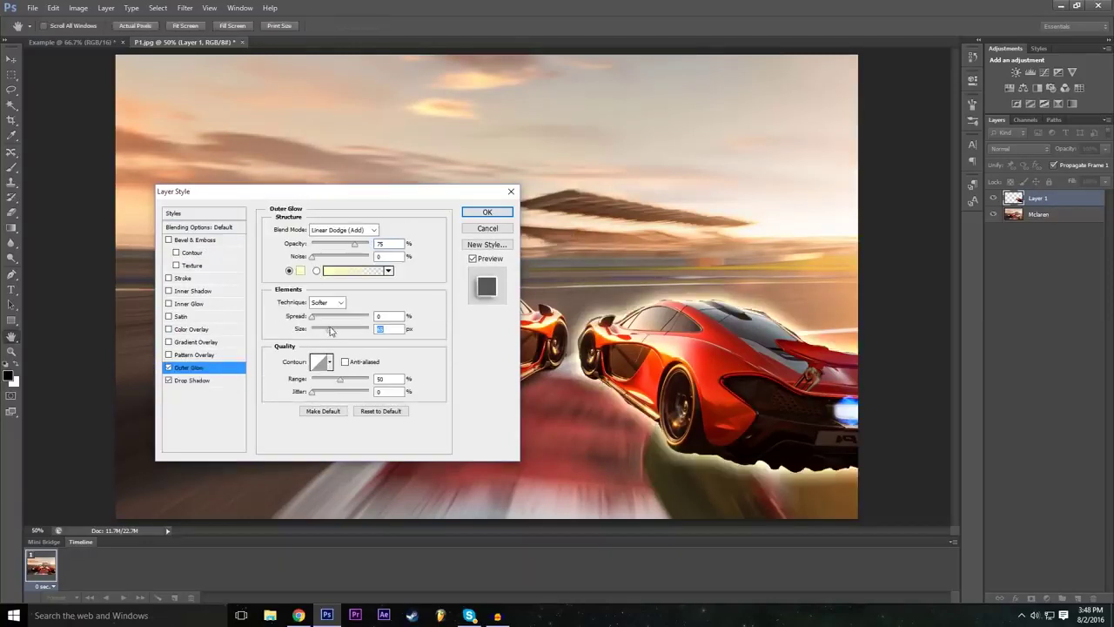
drag(394, 203, 446, 222)
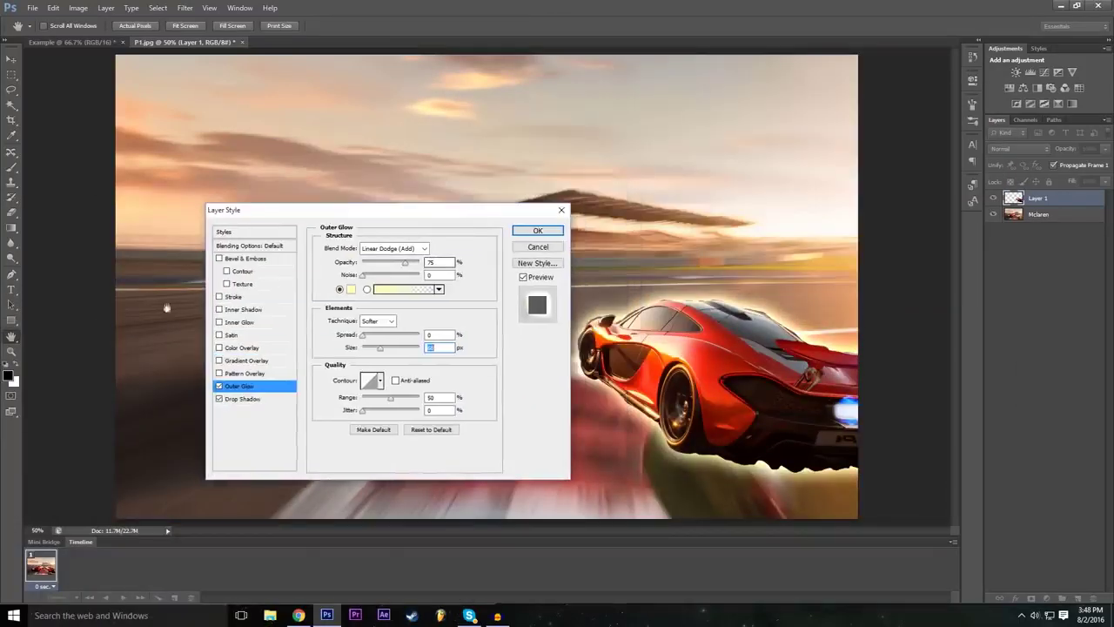
click(537, 231)
Deselect all layers and create a Brightness/Contrast adjustment layer with the default name, no color, Normal mode and 100% opacity
click(992, 410)
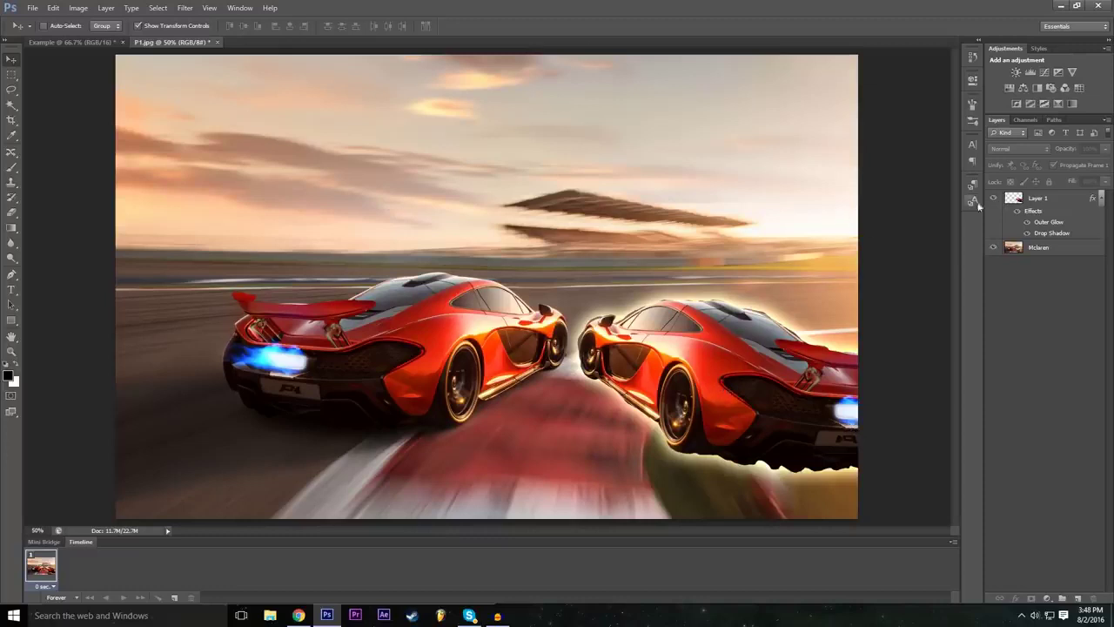
click(1010, 205)
click(1041, 372)
click(107, 8)
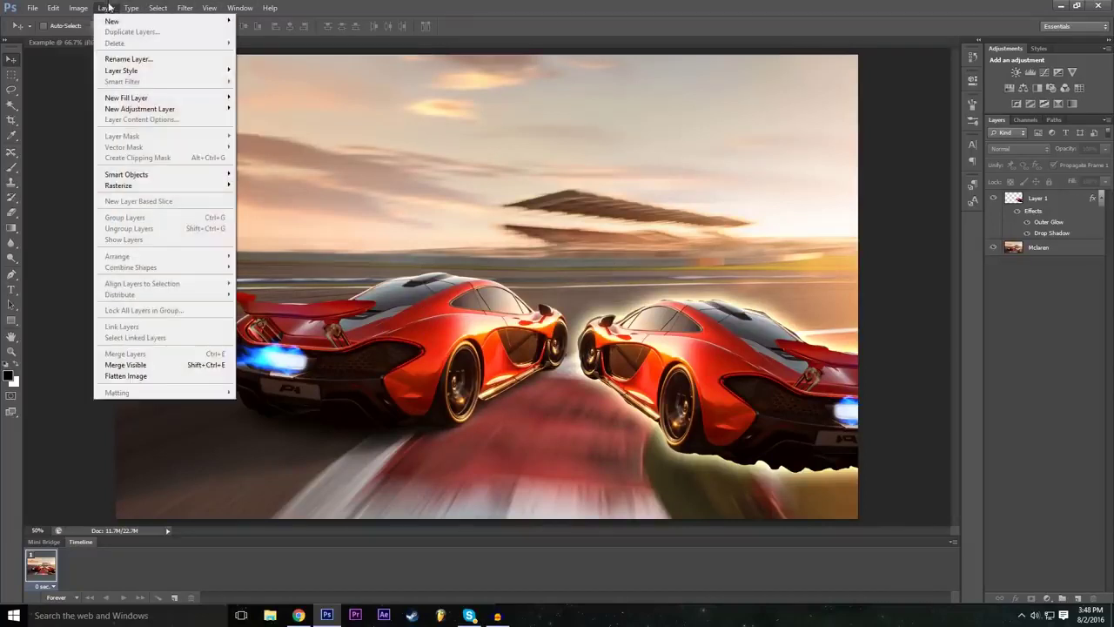
mouse_move(113, 20)
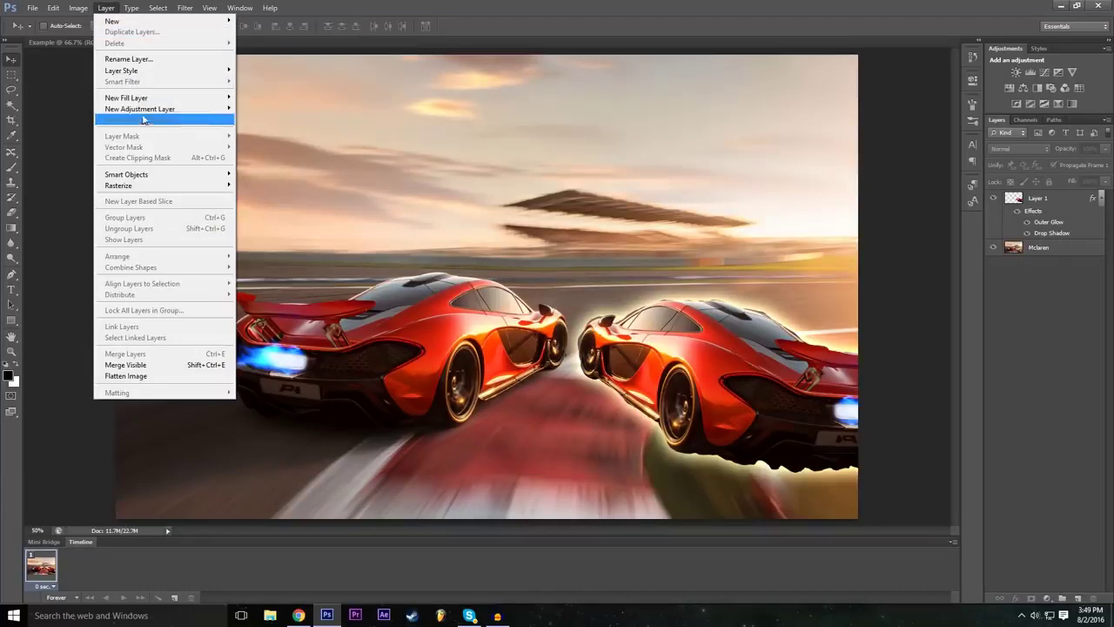
mouse_move(165, 111)
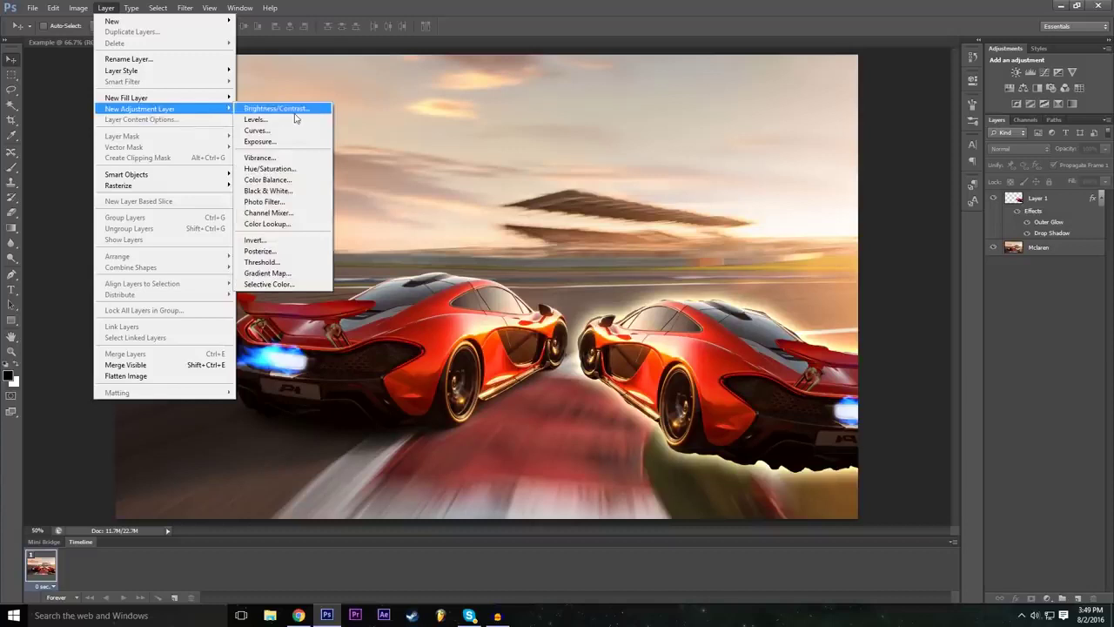
click(297, 111)
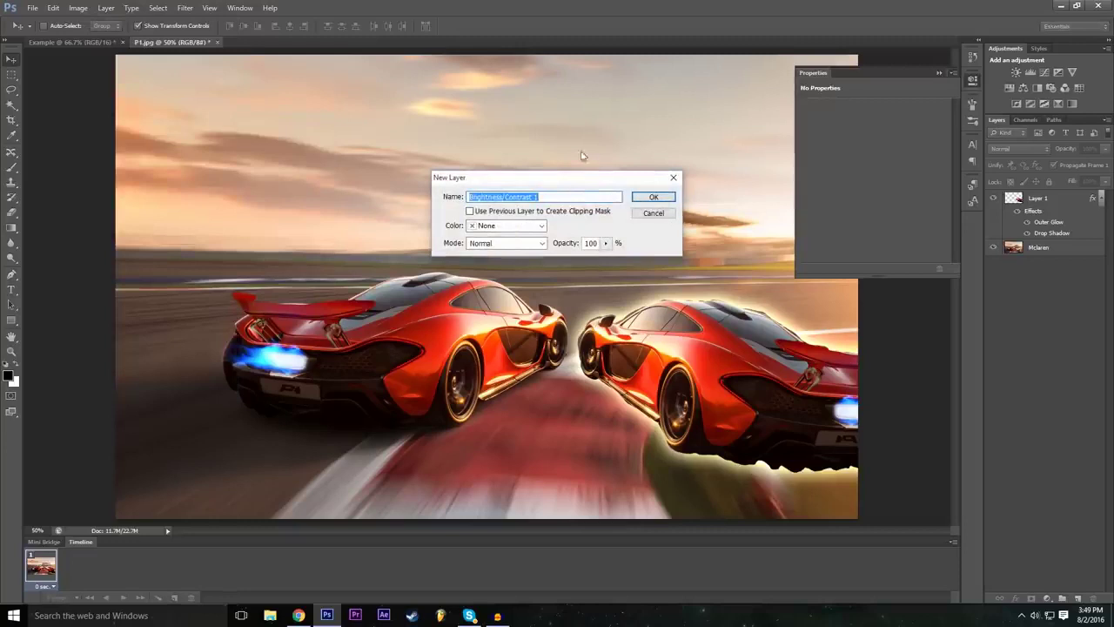
click(519, 226)
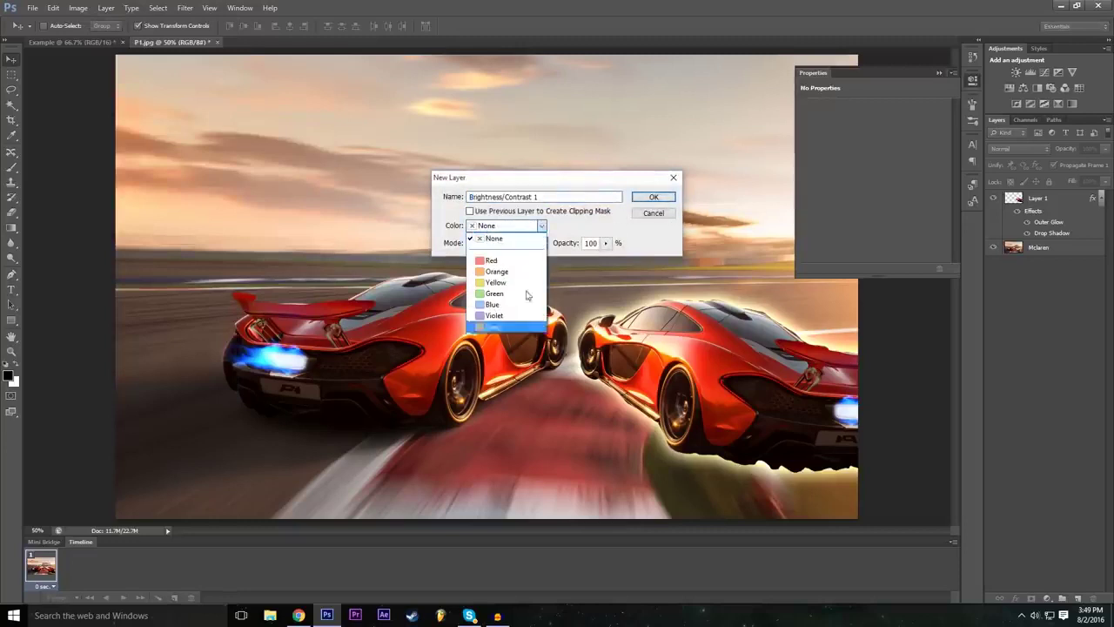
click(531, 237)
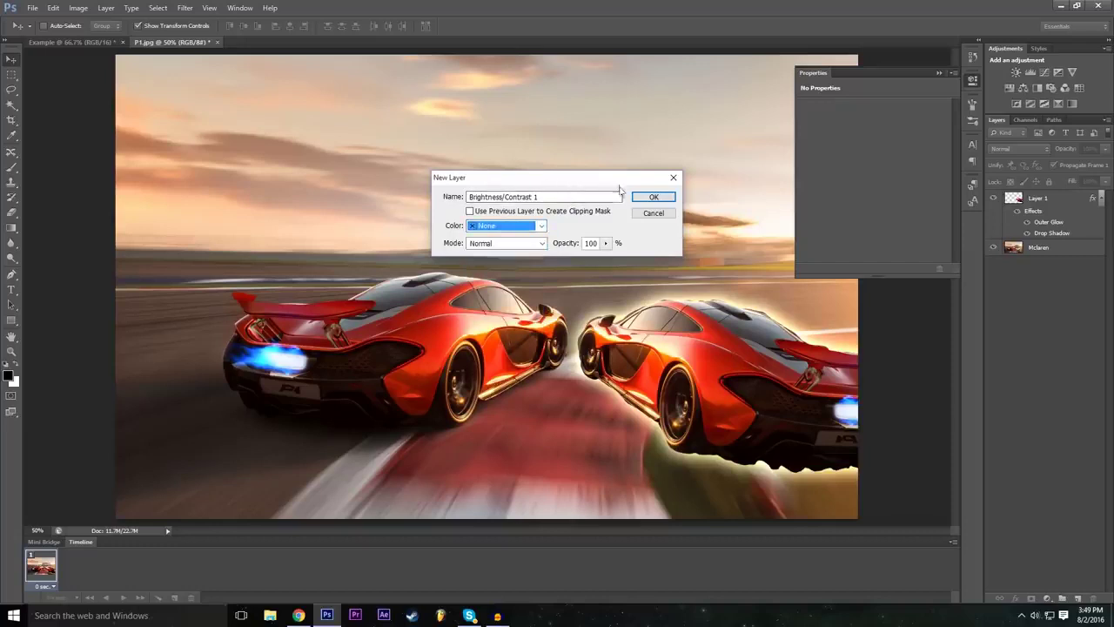
click(643, 199)
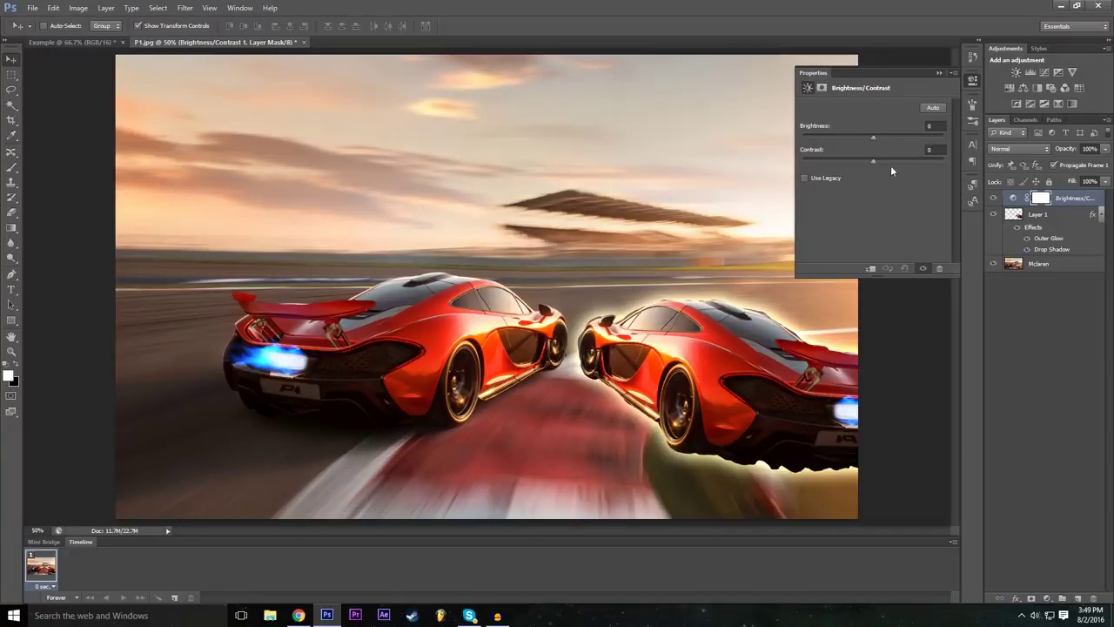
Set the adjustment's contrast to 40 and brightness to -7, and compare the image with the adjustment layer hidden and shown
drag(873, 161, 739, 203)
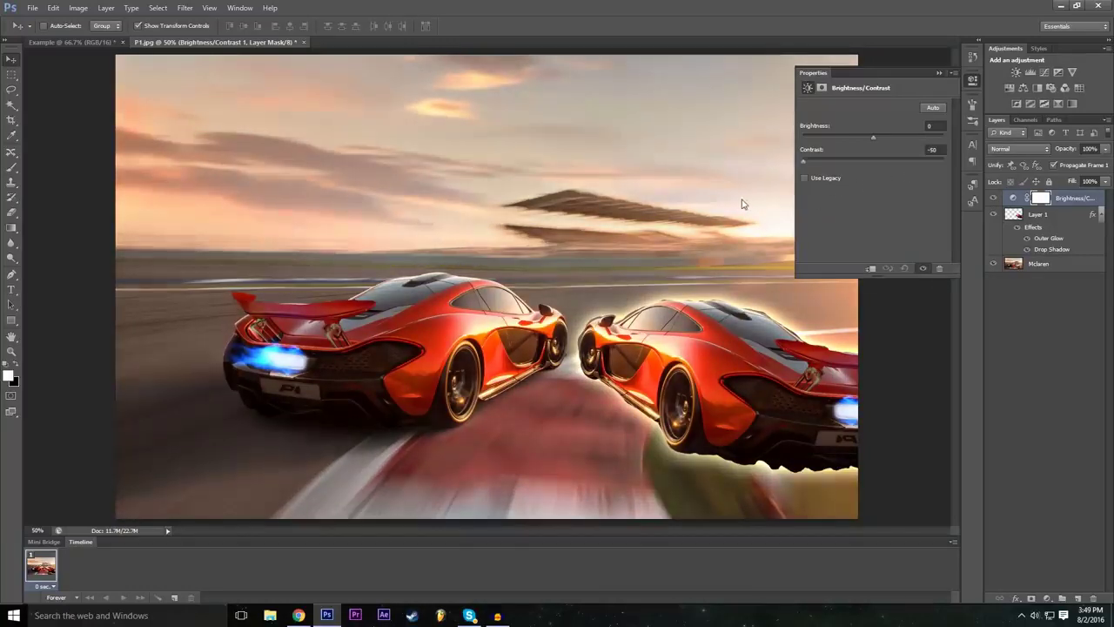
drag(813, 179, 892, 172)
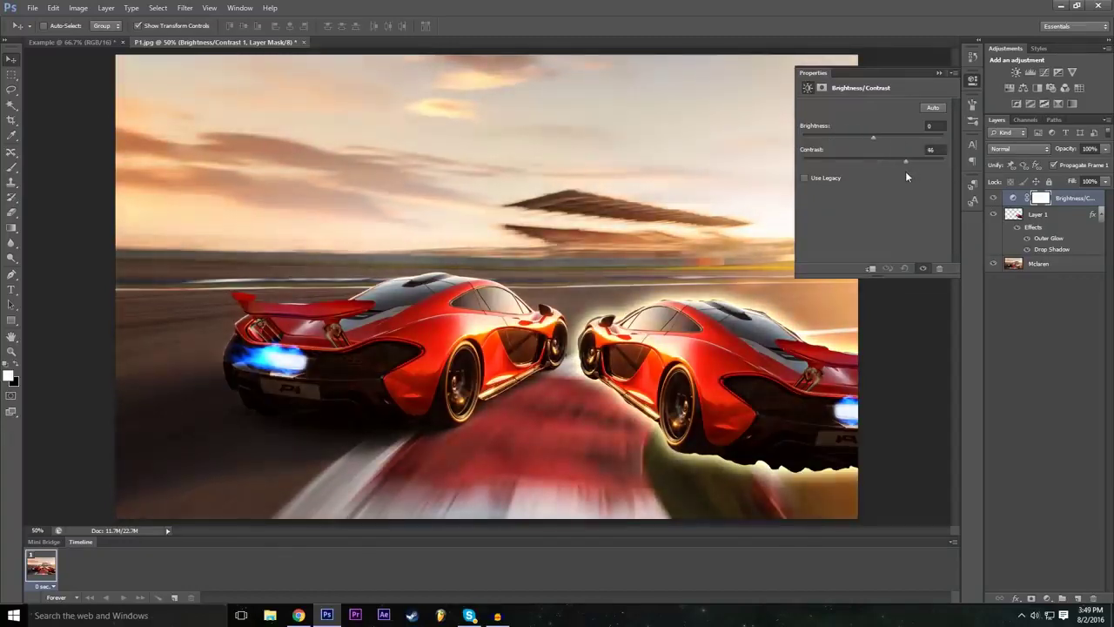
mouse_move(909, 178)
mouse_down()
mouse_move(886, 164)
mouse_move(899, 175)
mouse_up()
mouse_move(879, 136)
mouse_down()
mouse_move(856, 140)
mouse_move(892, 136)
mouse_move(869, 143)
mouse_up()
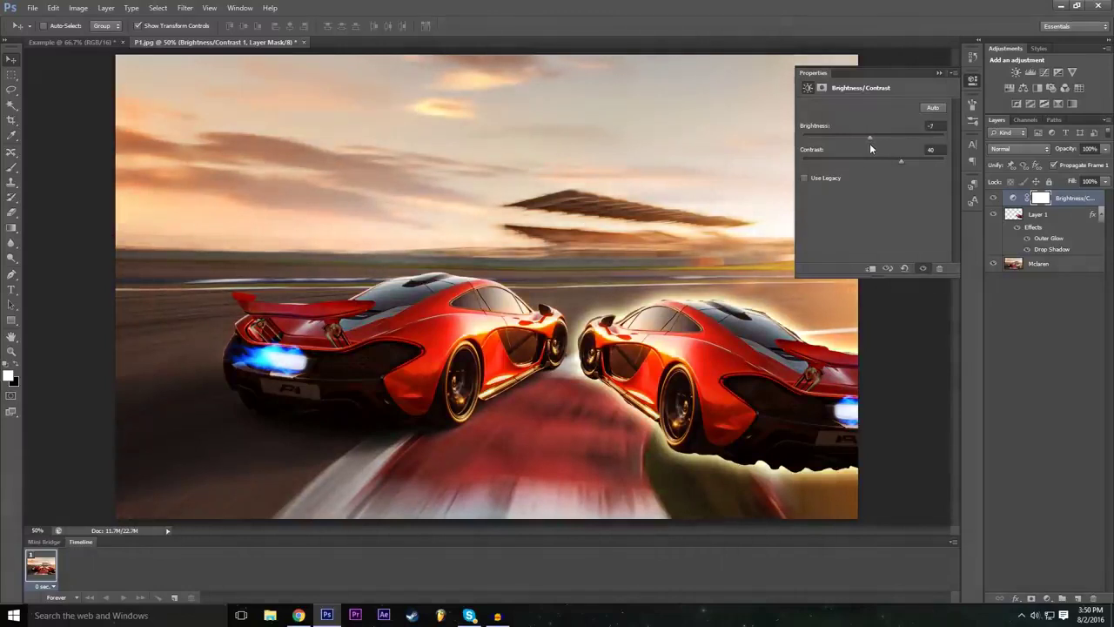
click(939, 73)
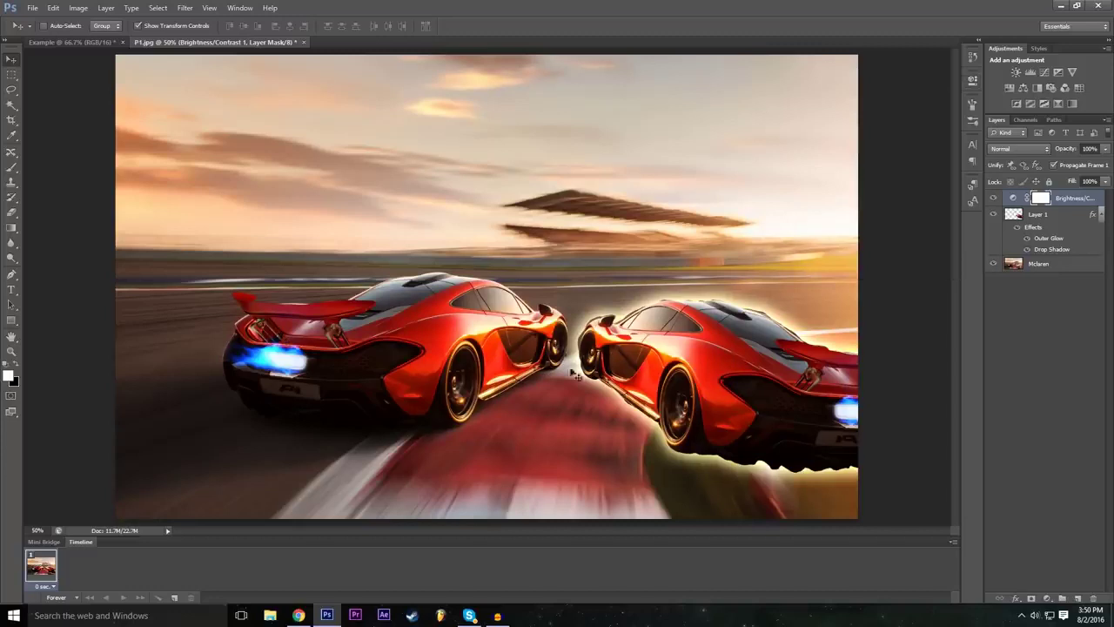
click(994, 199)
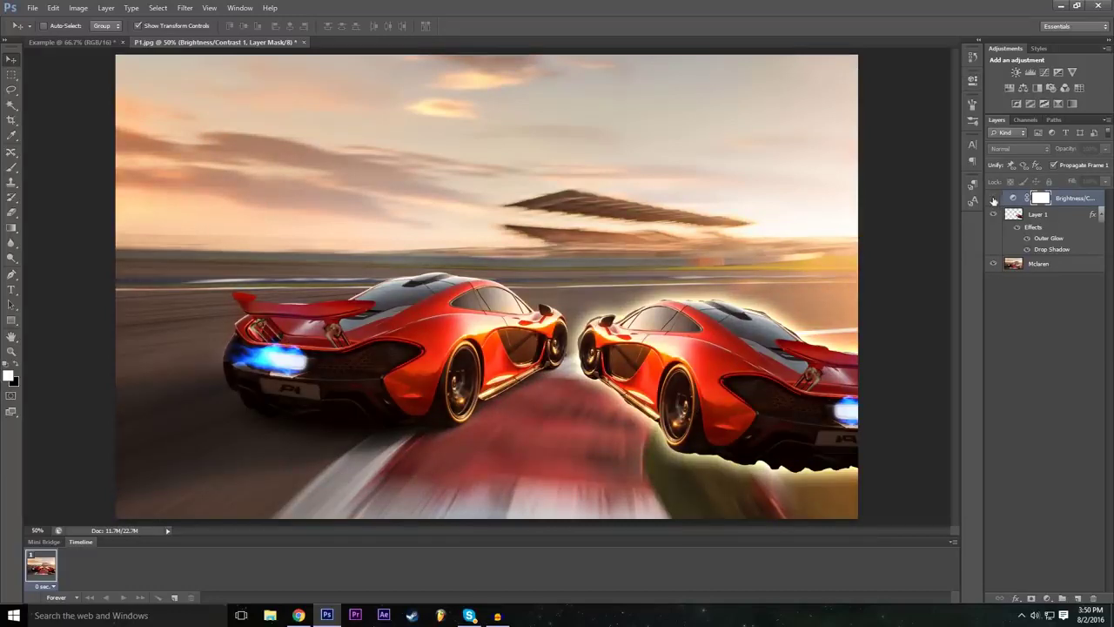
click(994, 199)
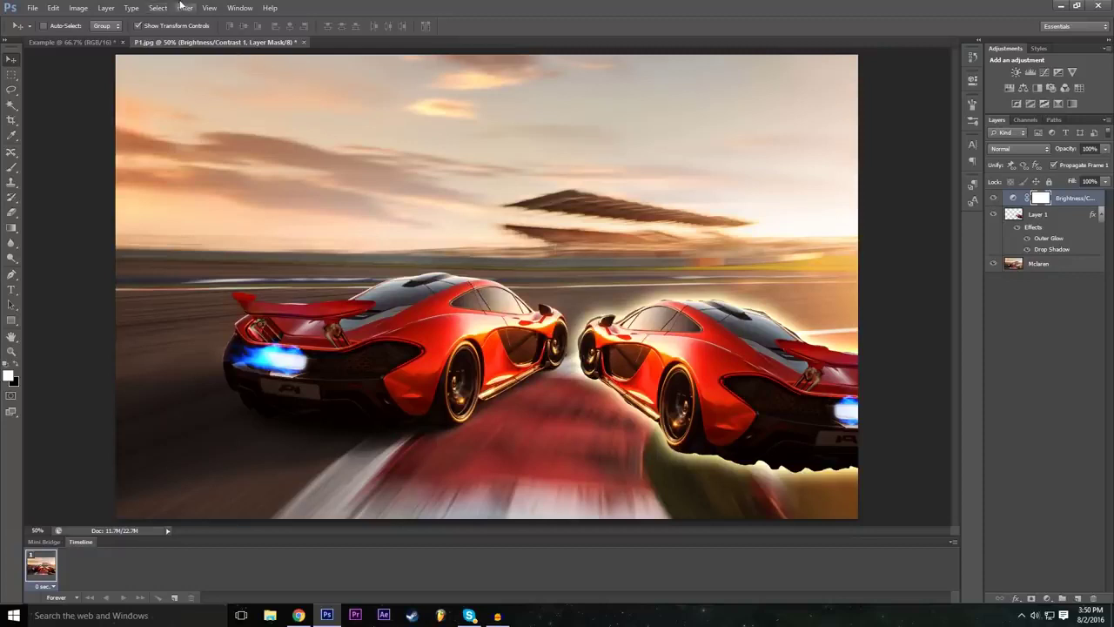
Create a Levels adjustment layer with the default name and options above the Brightness/Contrast layer
click(106, 8)
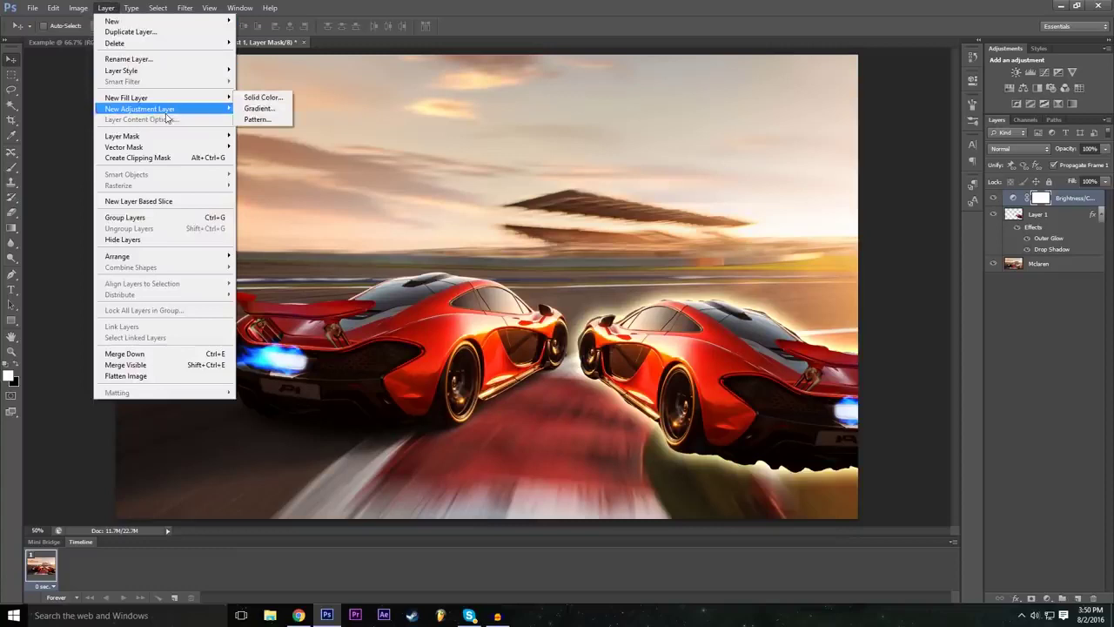
mouse_move(170, 111)
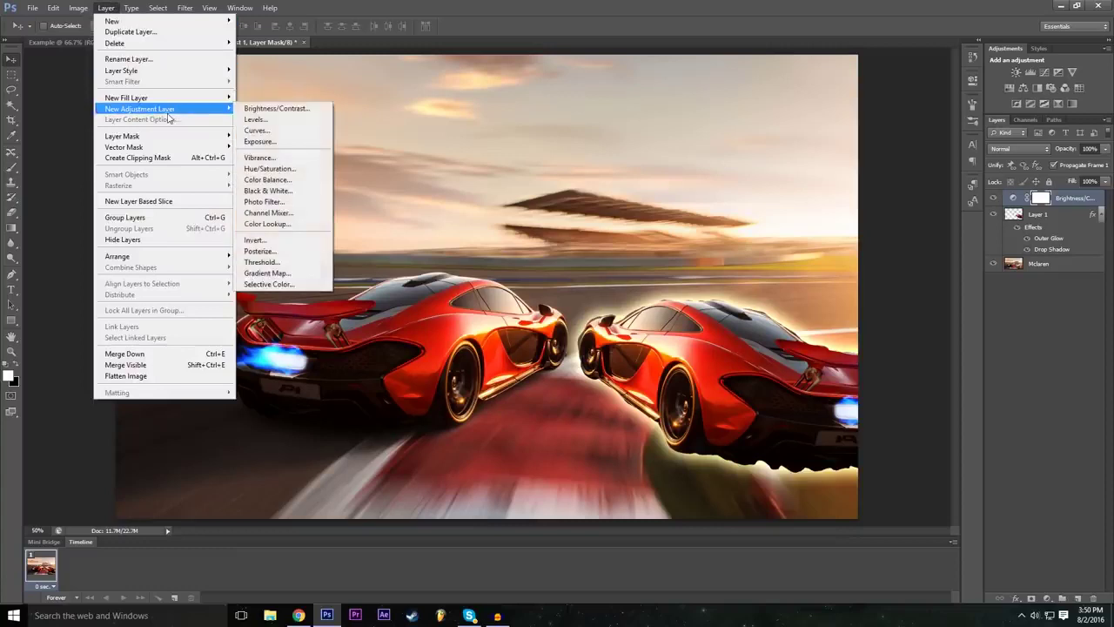
click(278, 120)
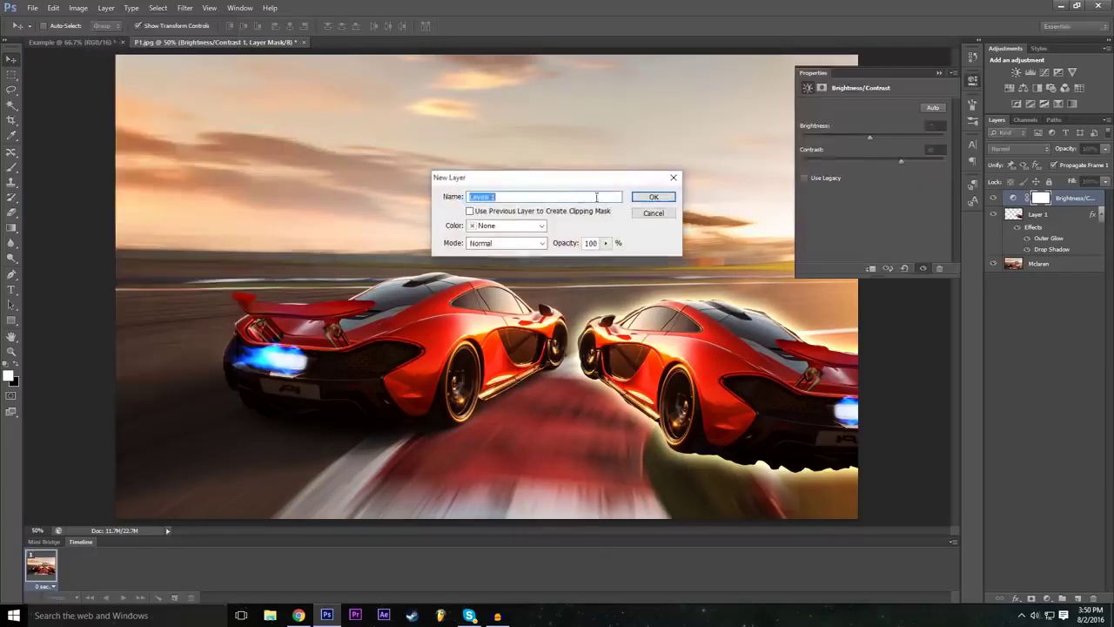
click(653, 198)
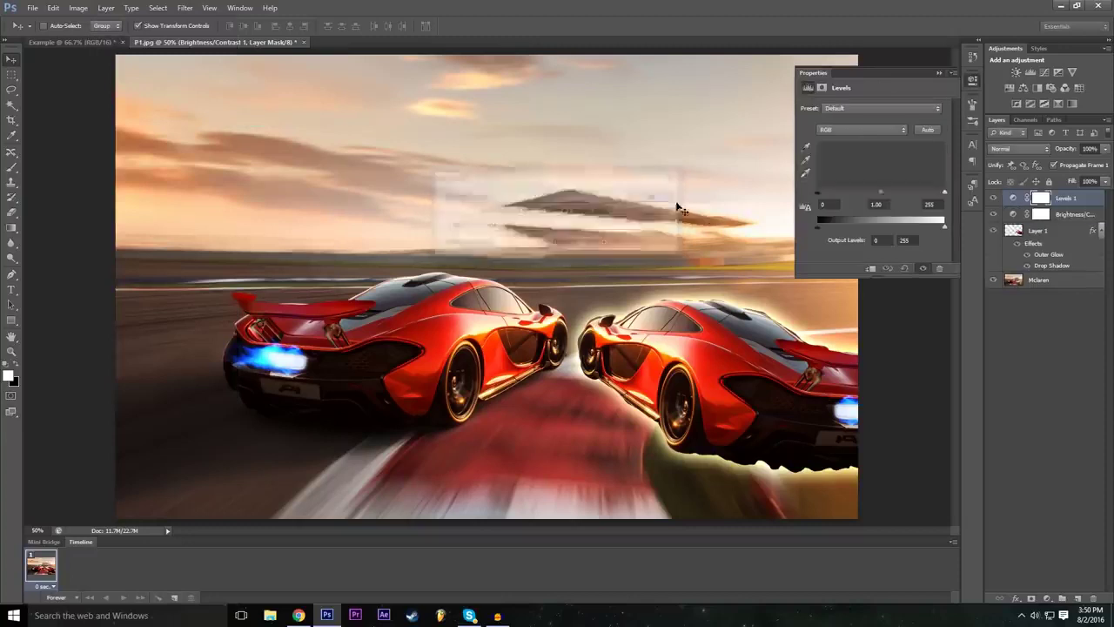
Try the Darker, Increase Contrast 1 and Midtones Darker presets on the Levels adjustment
click(850, 109)
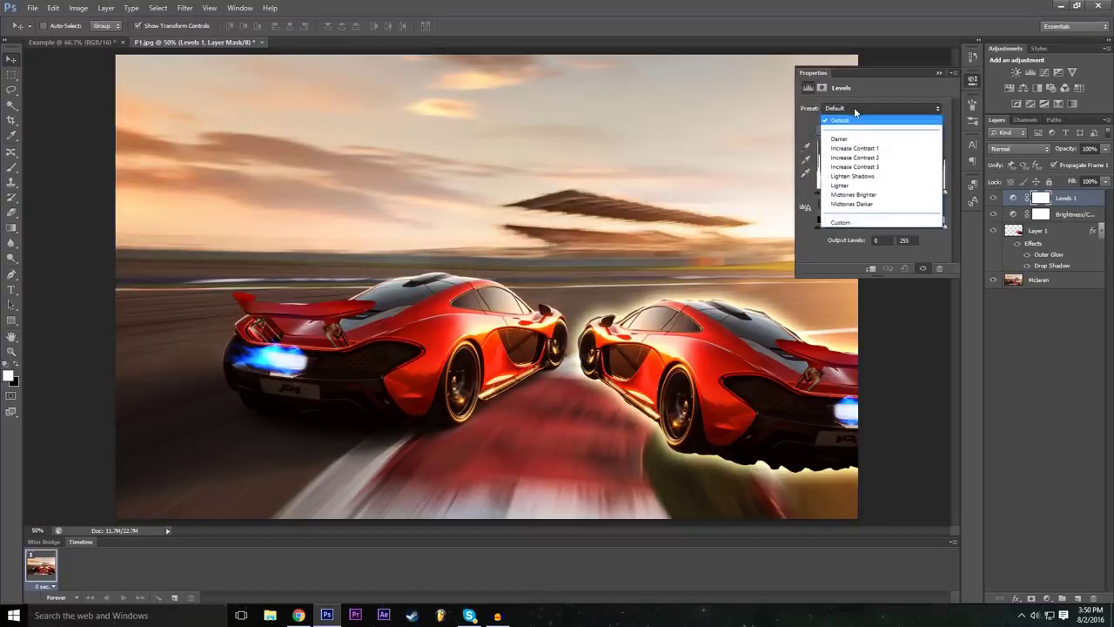
click(855, 112)
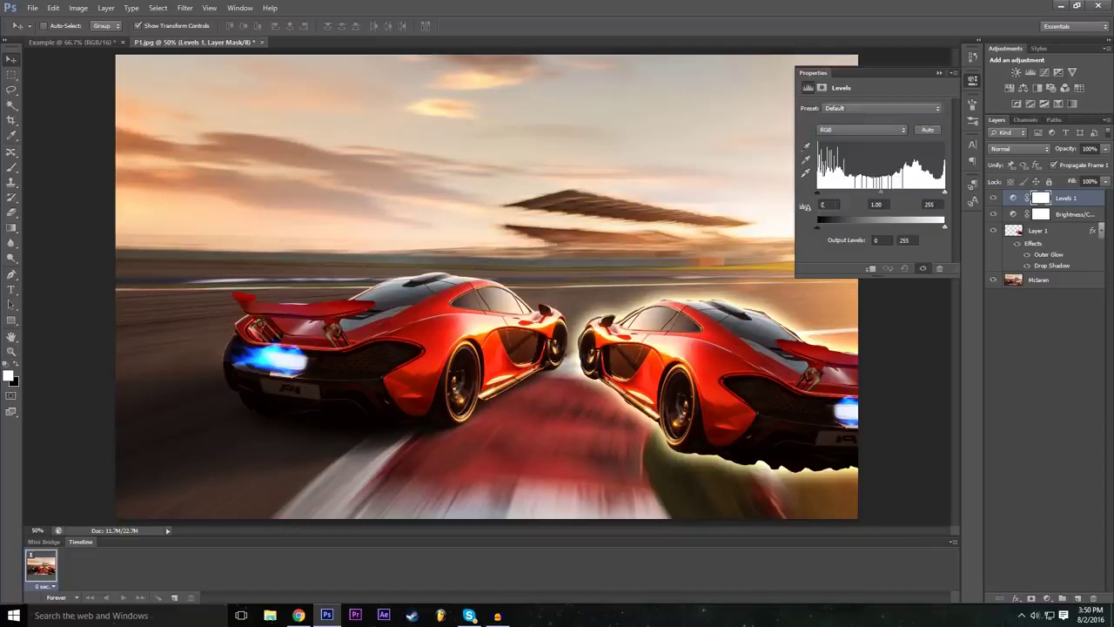
click(846, 110)
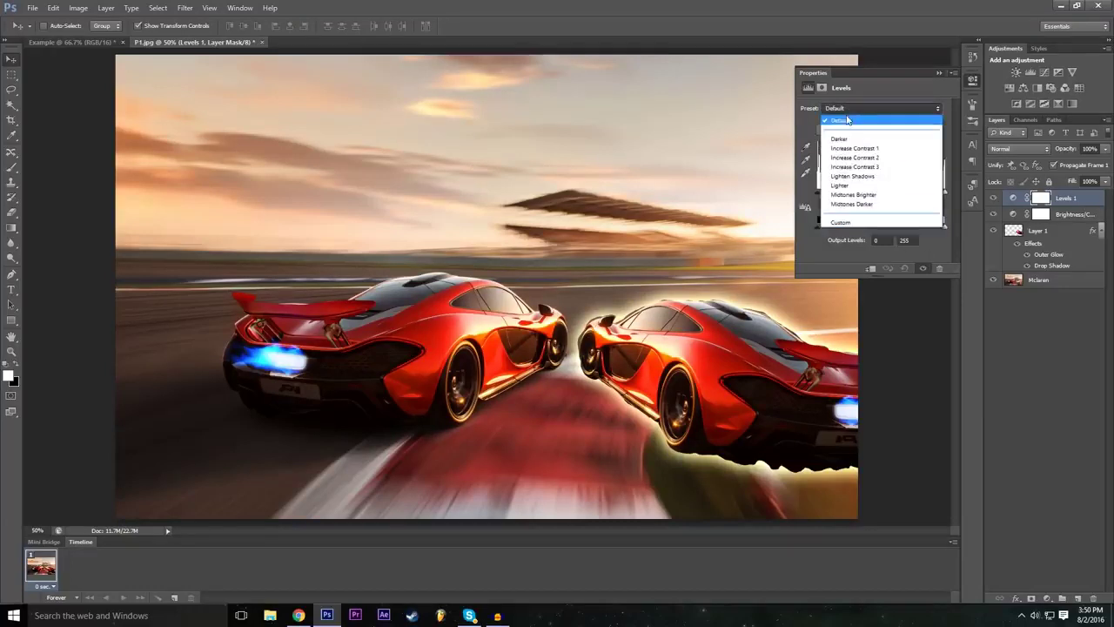
click(841, 138)
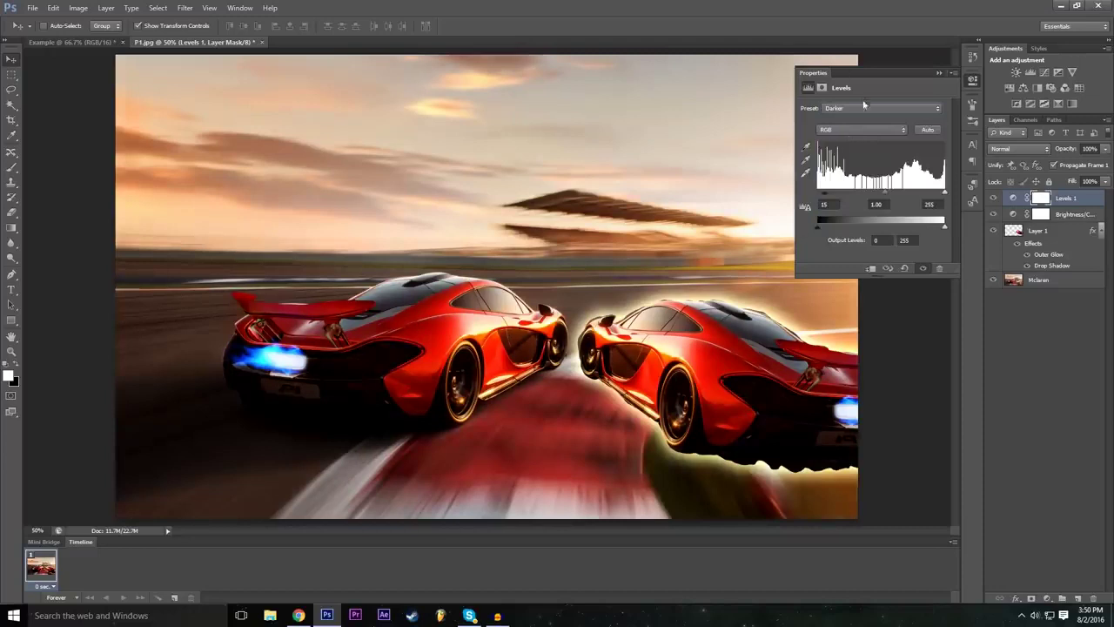
click(862, 106)
click(866, 149)
click(868, 109)
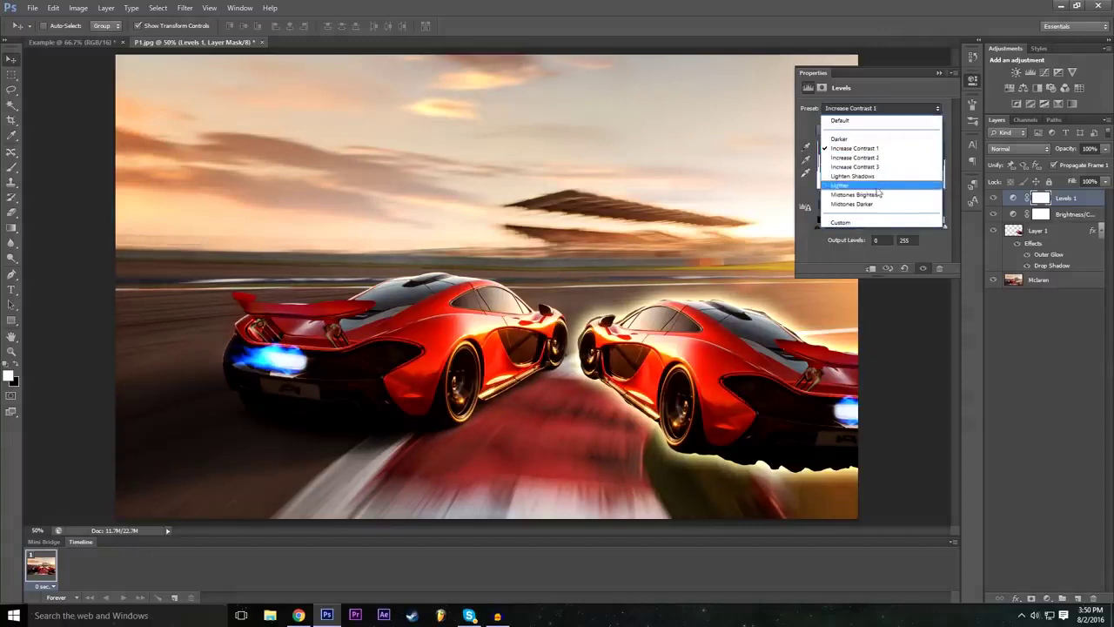
click(877, 187)
click(853, 109)
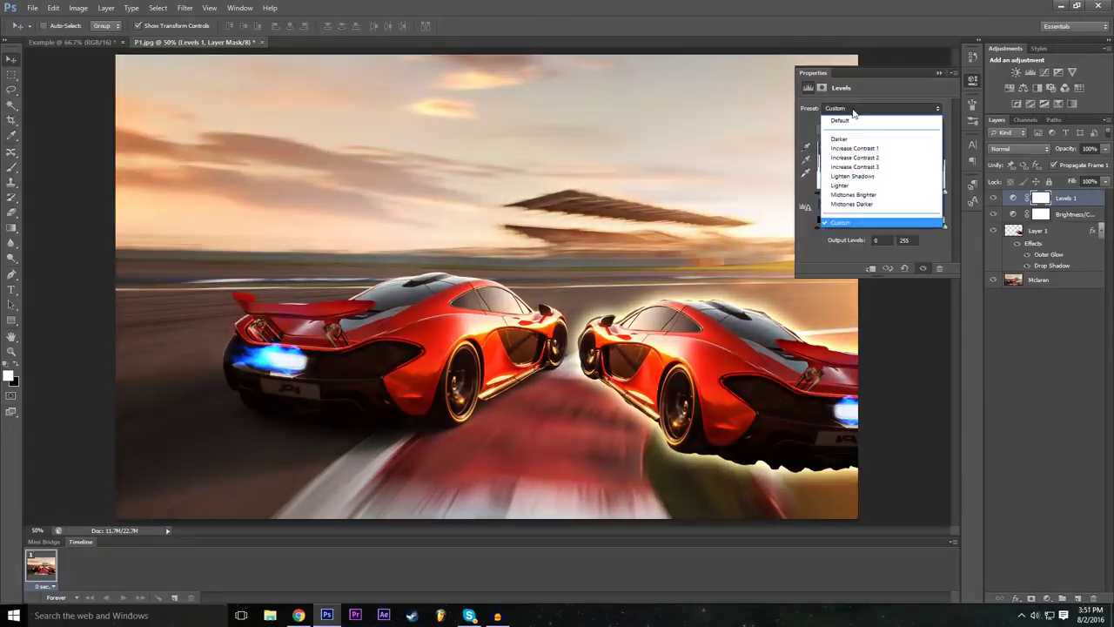
click(869, 204)
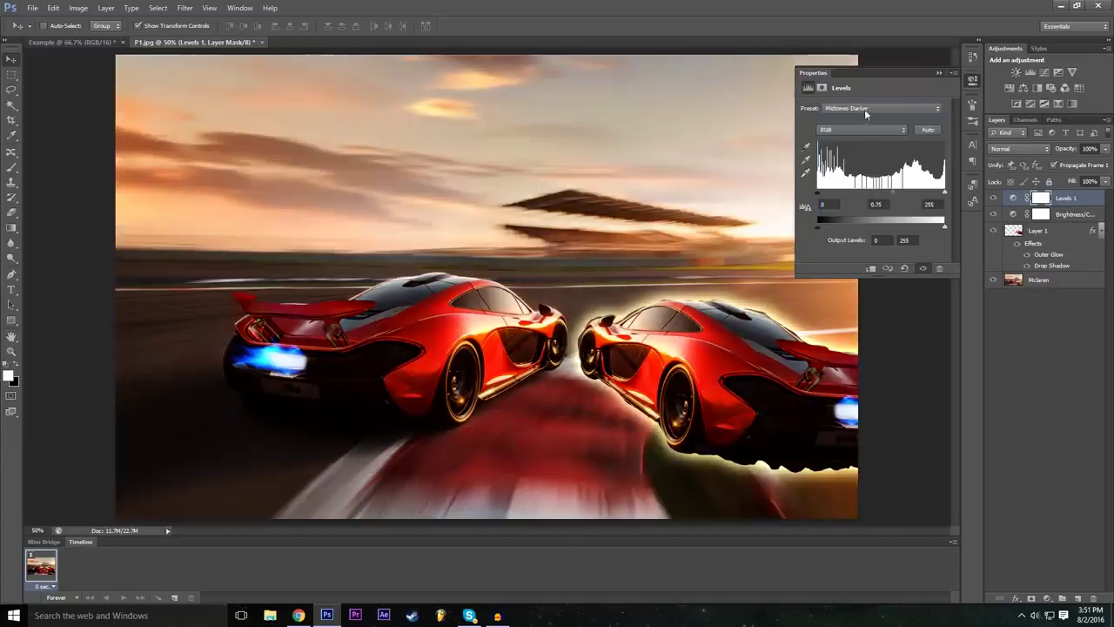
Try the Midtones Brighter, Lighten Shadows and Increase Contrast 3 presets on the Levels adjustment
click(864, 109)
click(870, 194)
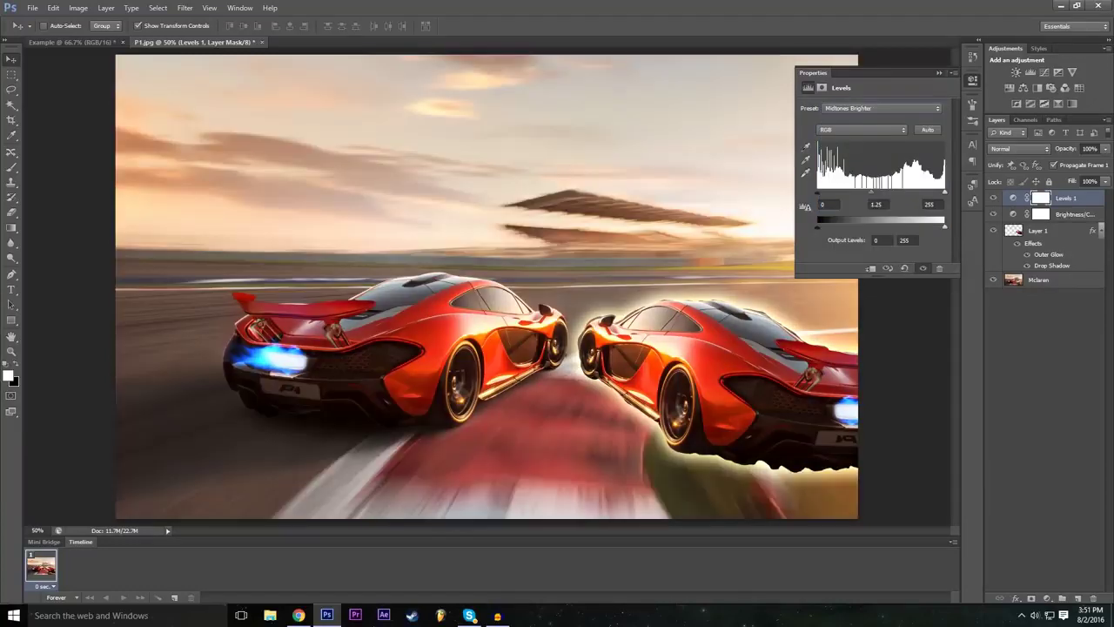
click(853, 111)
click(853, 176)
click(881, 108)
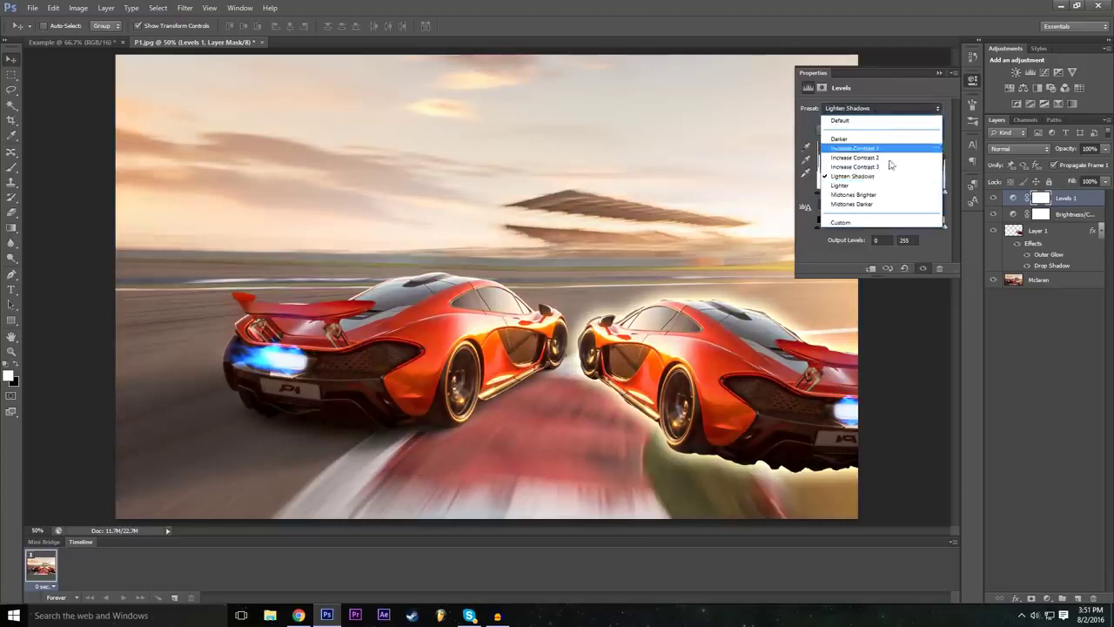
click(880, 166)
Try the Levels presets Increase Contrast 2, Increase Contrast 1, Darker and Midtones Brighter
click(860, 111)
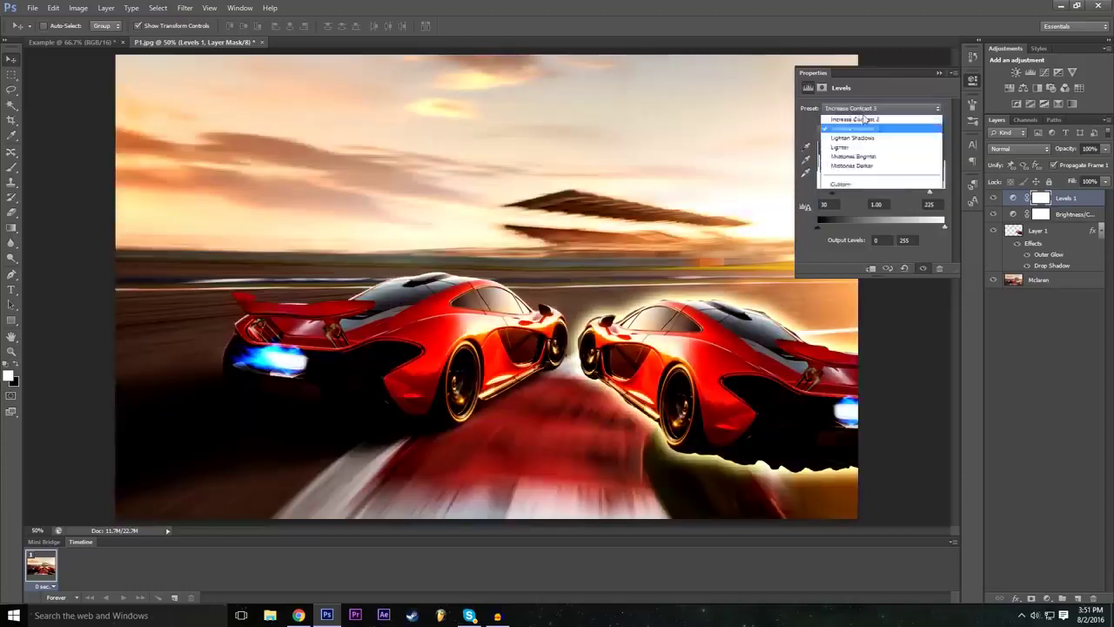
click(858, 157)
click(864, 113)
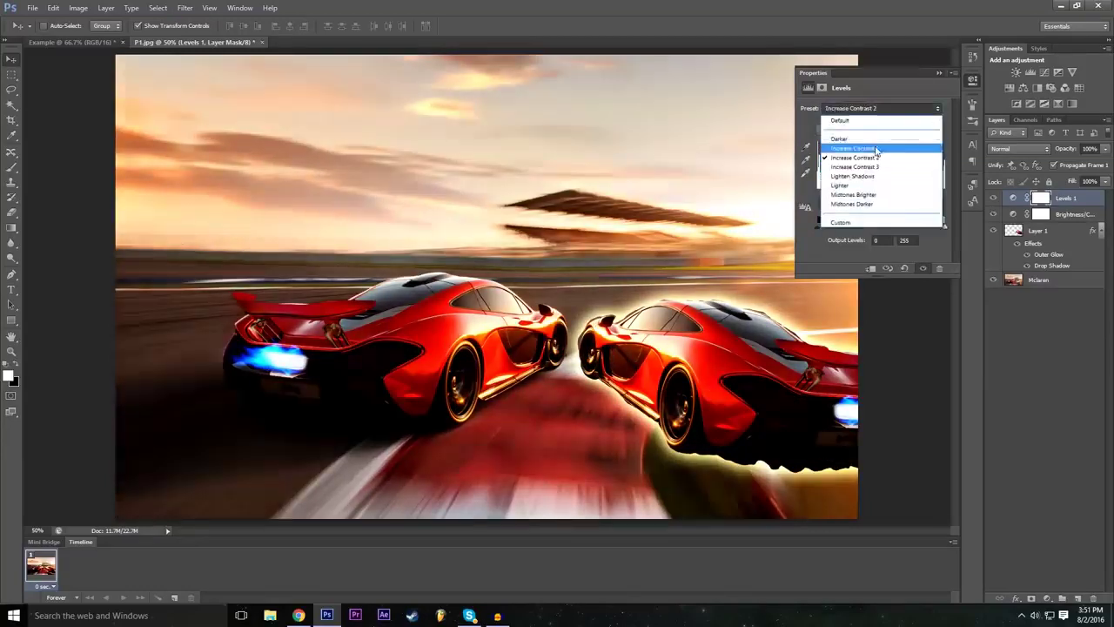
click(871, 148)
click(881, 108)
click(841, 139)
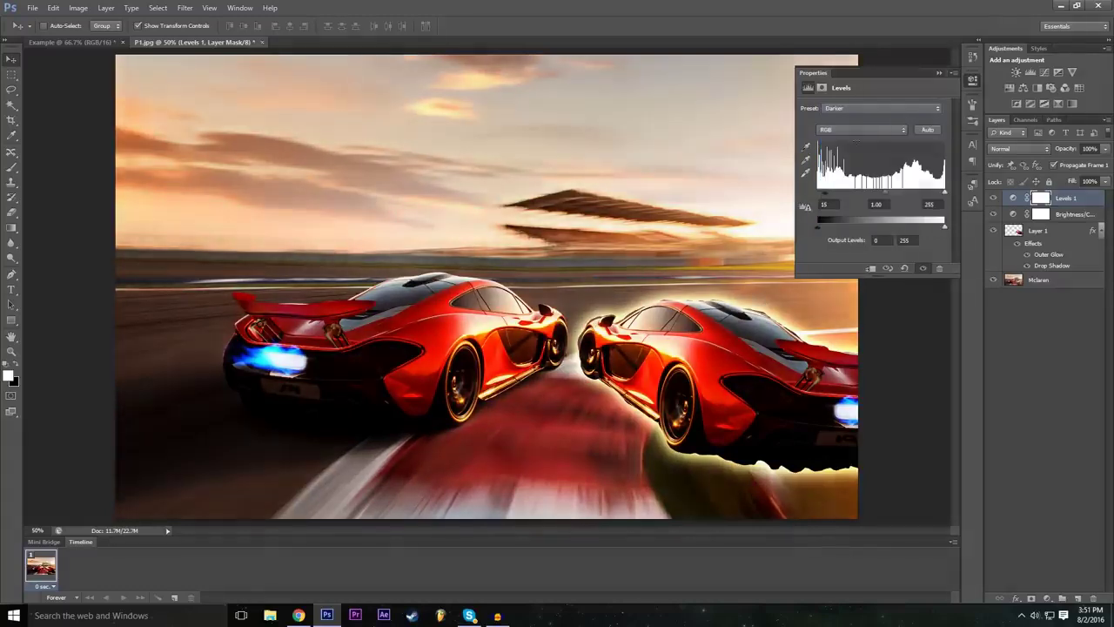
click(860, 113)
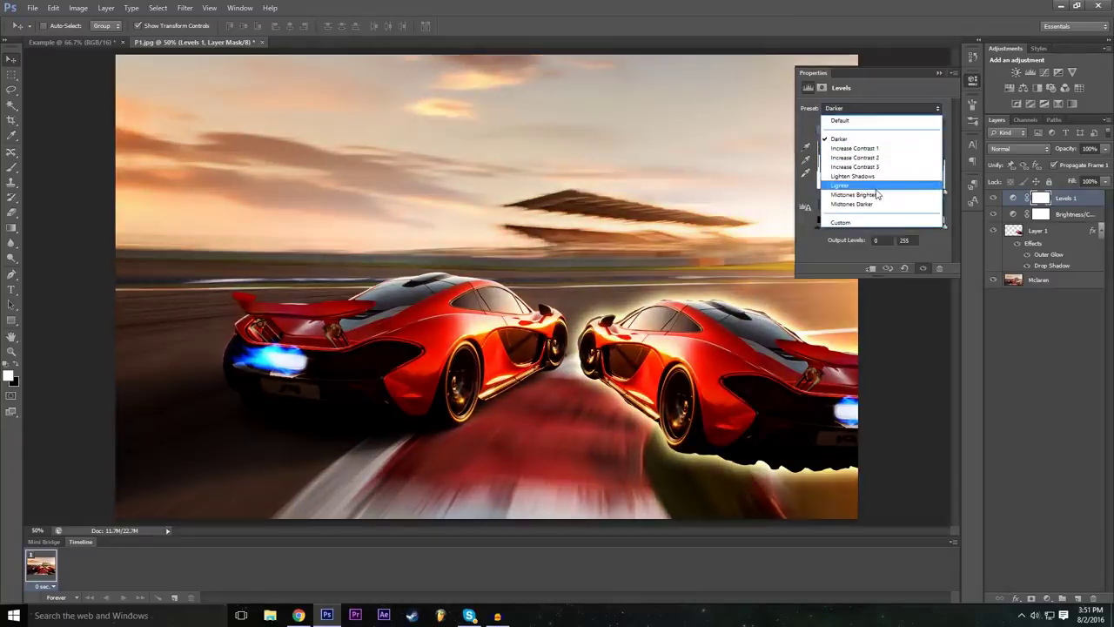
click(879, 198)
Apply the Midtones Darker preset to the Levels adjustment and close its properties
click(873, 108)
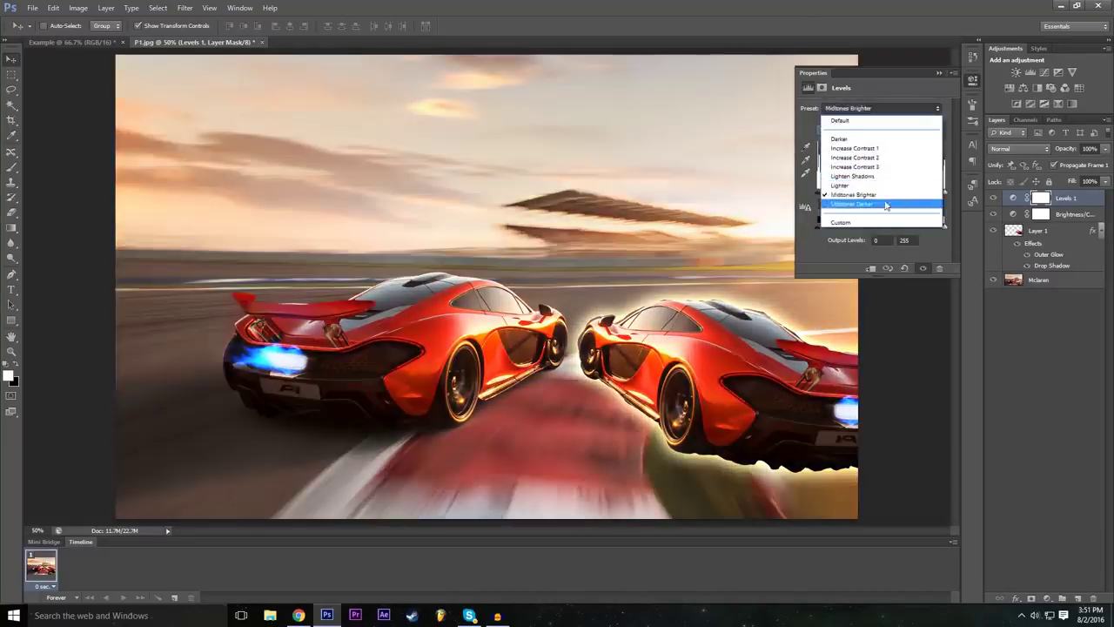
click(882, 200)
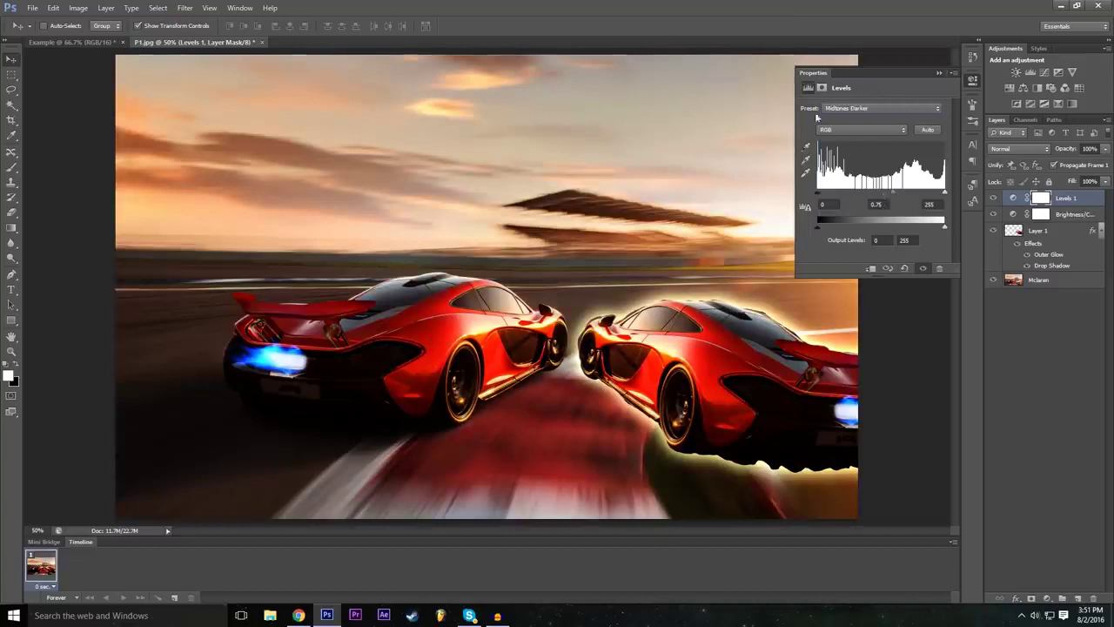
click(939, 73)
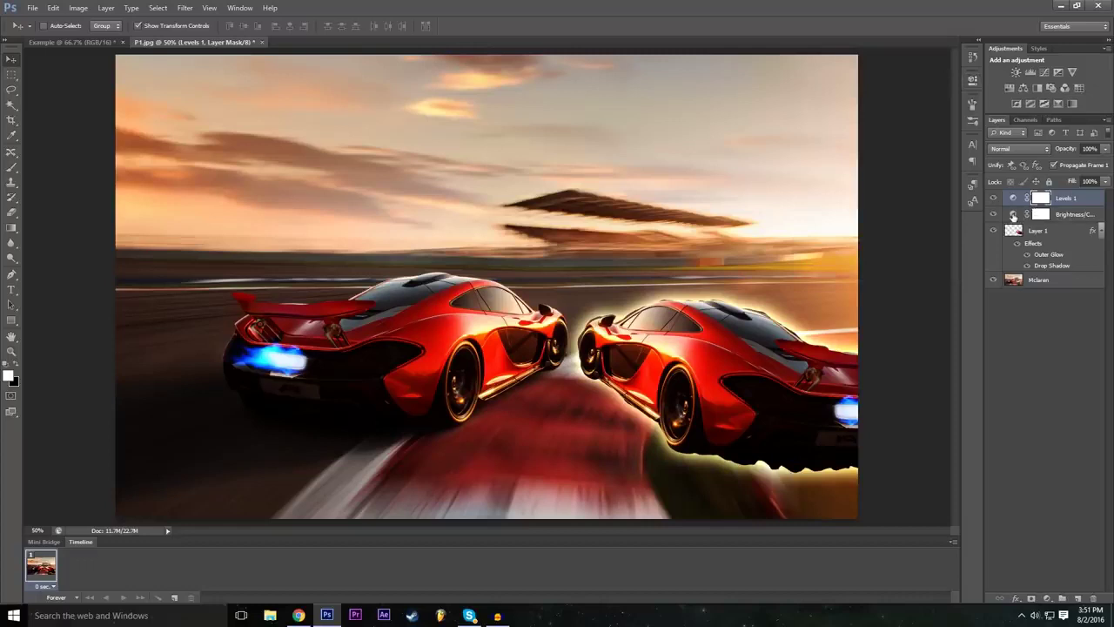
Reopen the Brightness/Contrast adjustment, raise its brightness to about 53 and close its properties
double_click(1014, 215)
drag(872, 137, 898, 143)
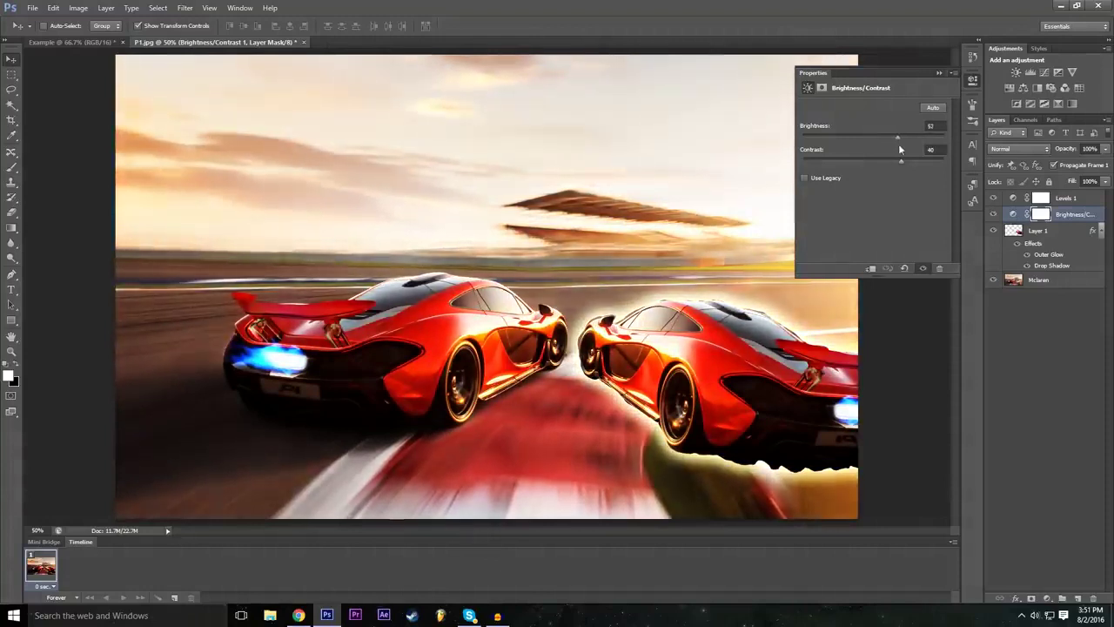
click(939, 75)
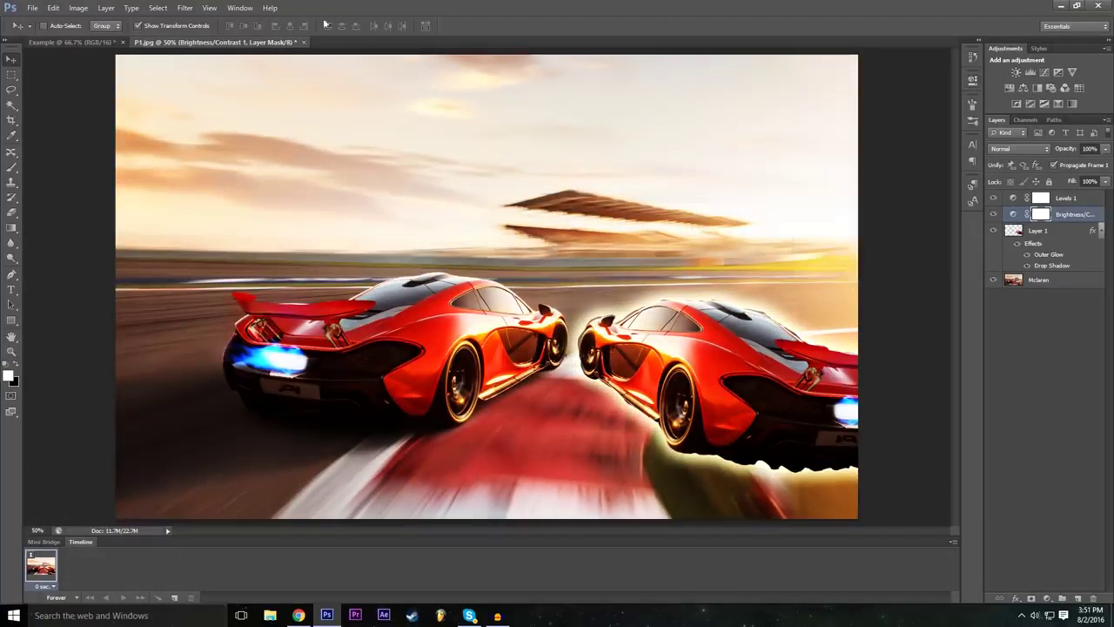
Create an Exposure adjustment layer with the default name and options above the Brightness/Contrast layer
click(185, 7)
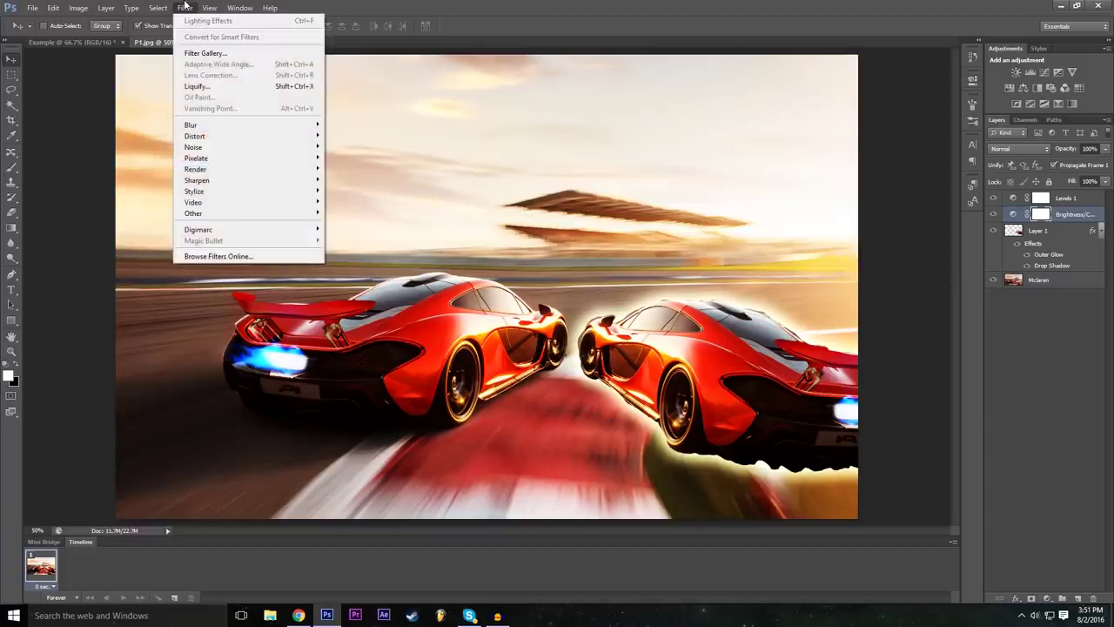
click(185, 7)
click(105, 7)
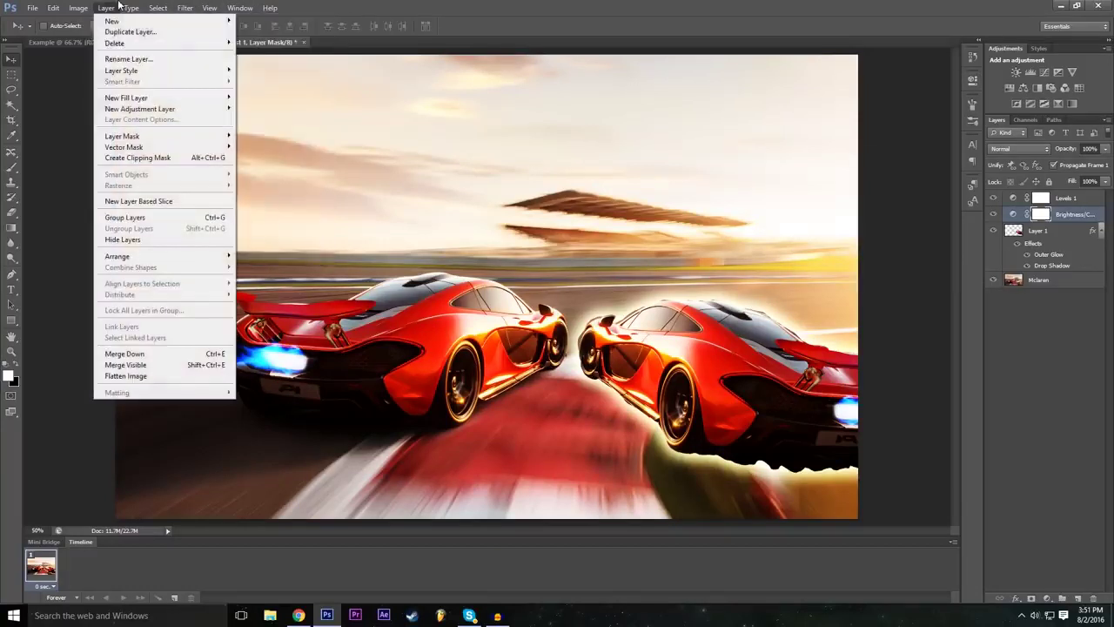
mouse_move(161, 111)
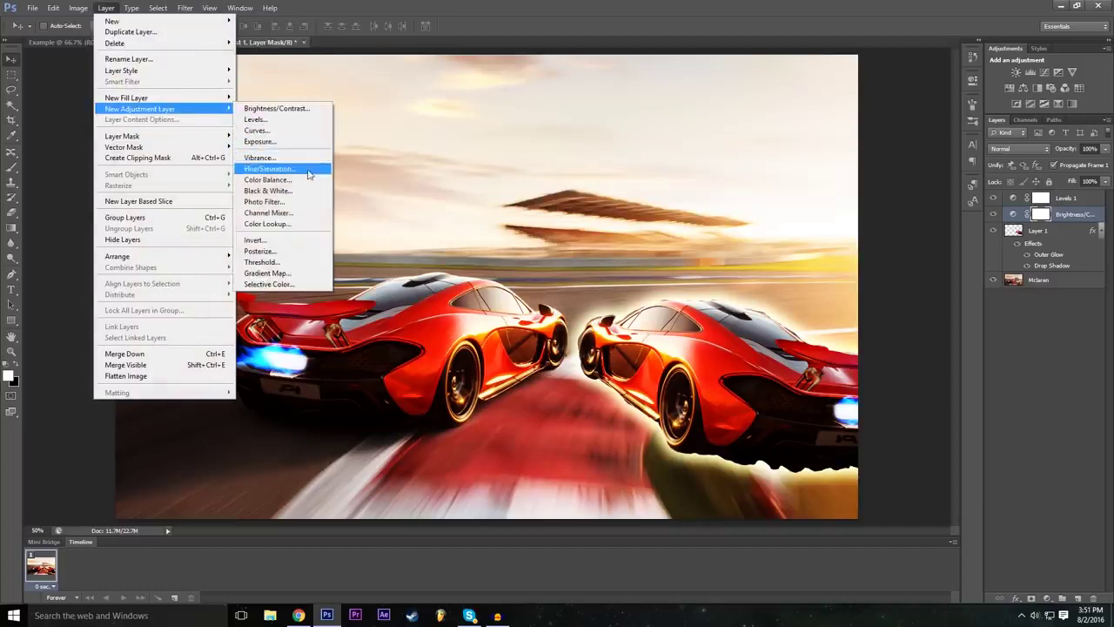
click(280, 145)
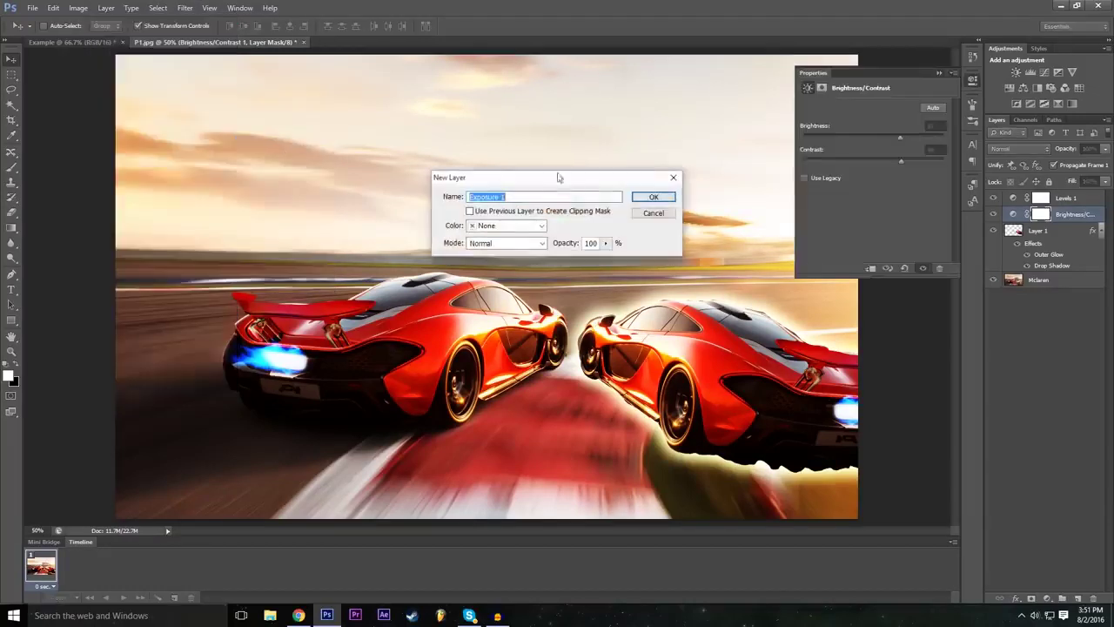
click(653, 194)
Set the exposure to -0.22, offset to +0.0207 and gamma correction to 0.78, and compare the image with all adjustment layers hidden and shown
drag(877, 136, 877, 170)
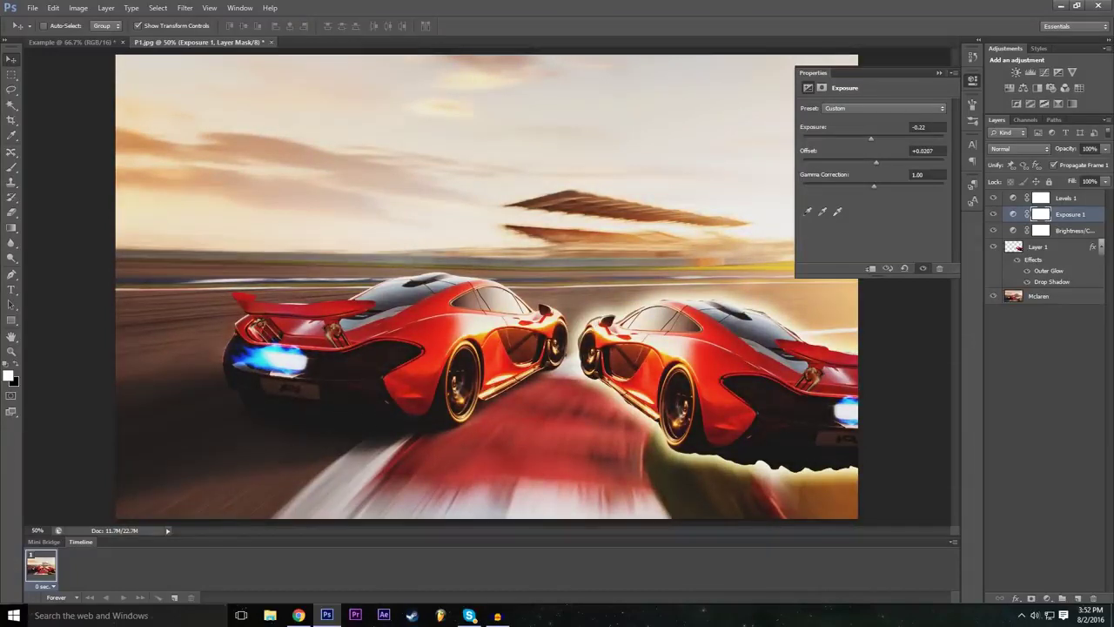
drag(875, 187, 885, 185)
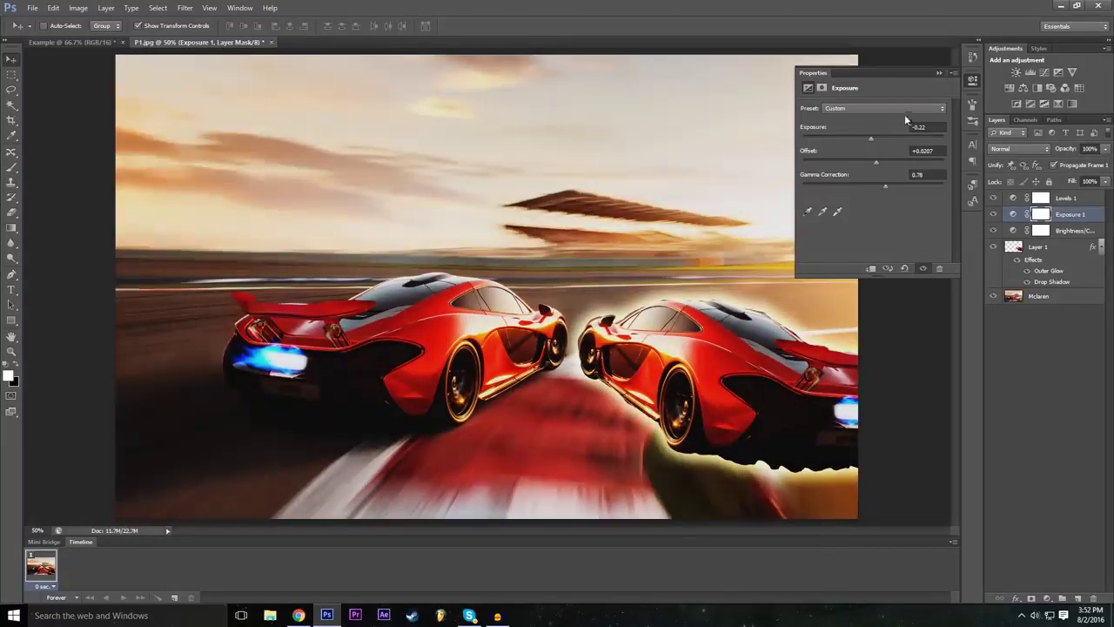
click(938, 74)
drag(993, 198, 998, 239)
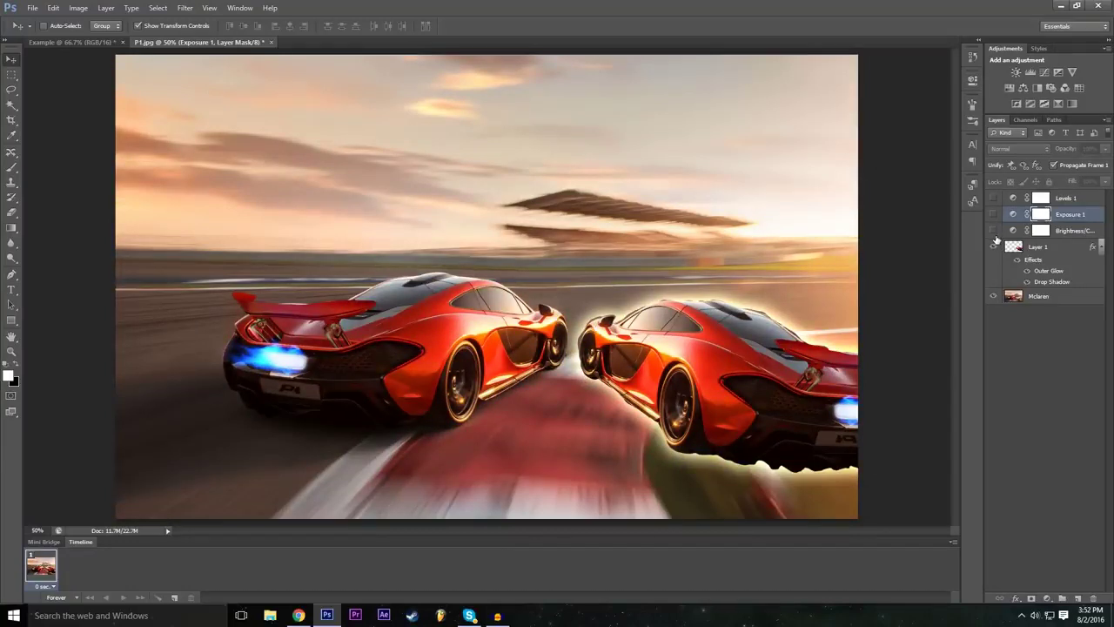
drag(996, 241, 994, 201)
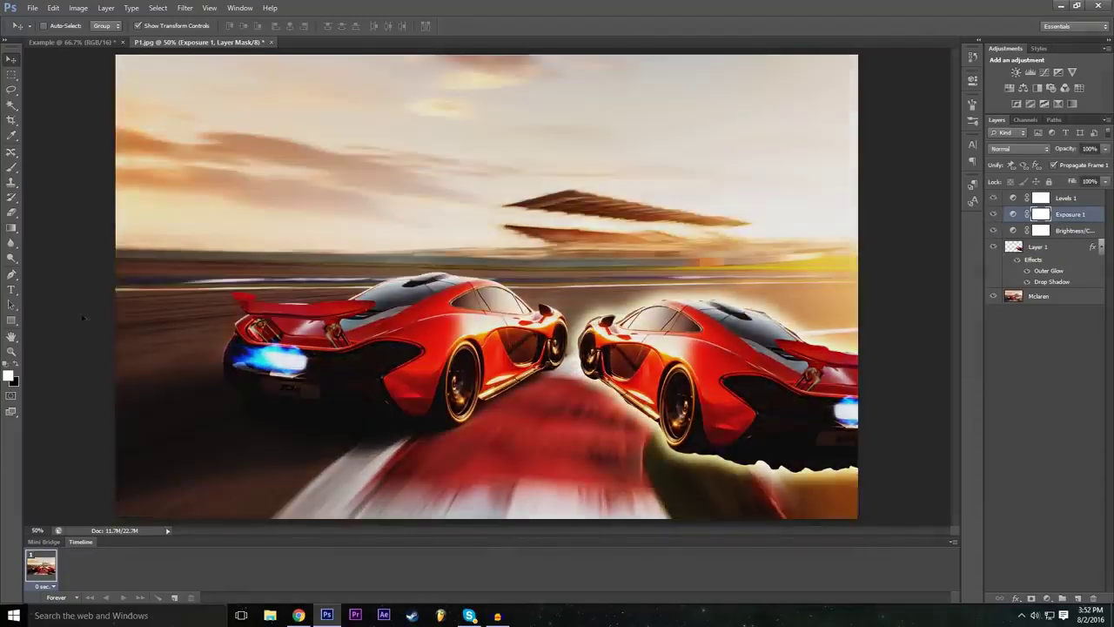
Create a Color Lookup adjustment layer with the default name and options above the Exposure layer
click(106, 8)
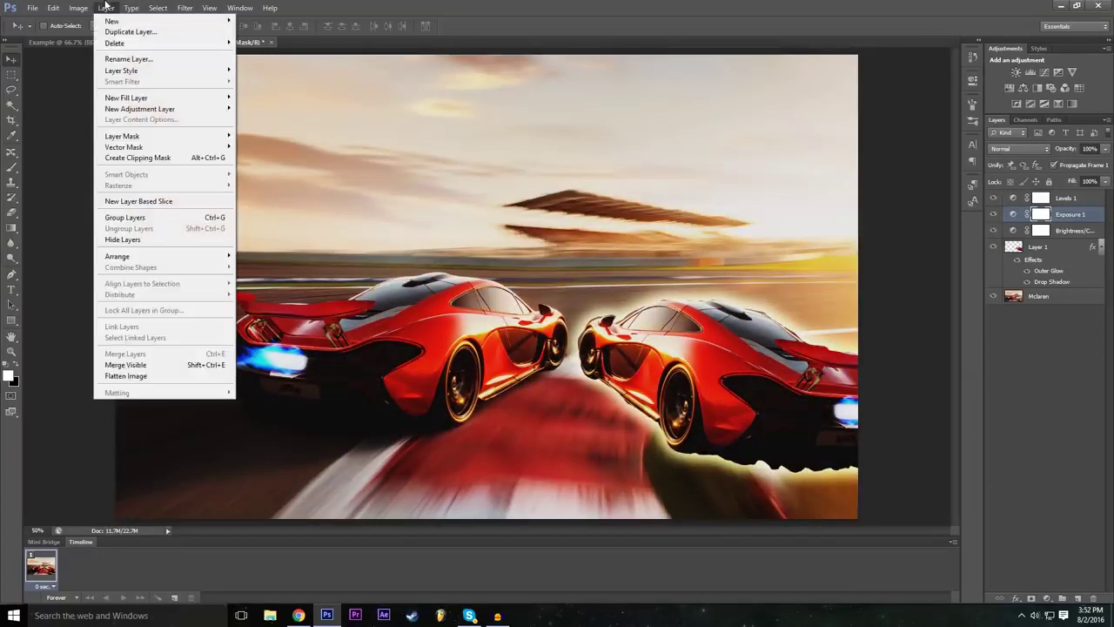
mouse_move(93, 6)
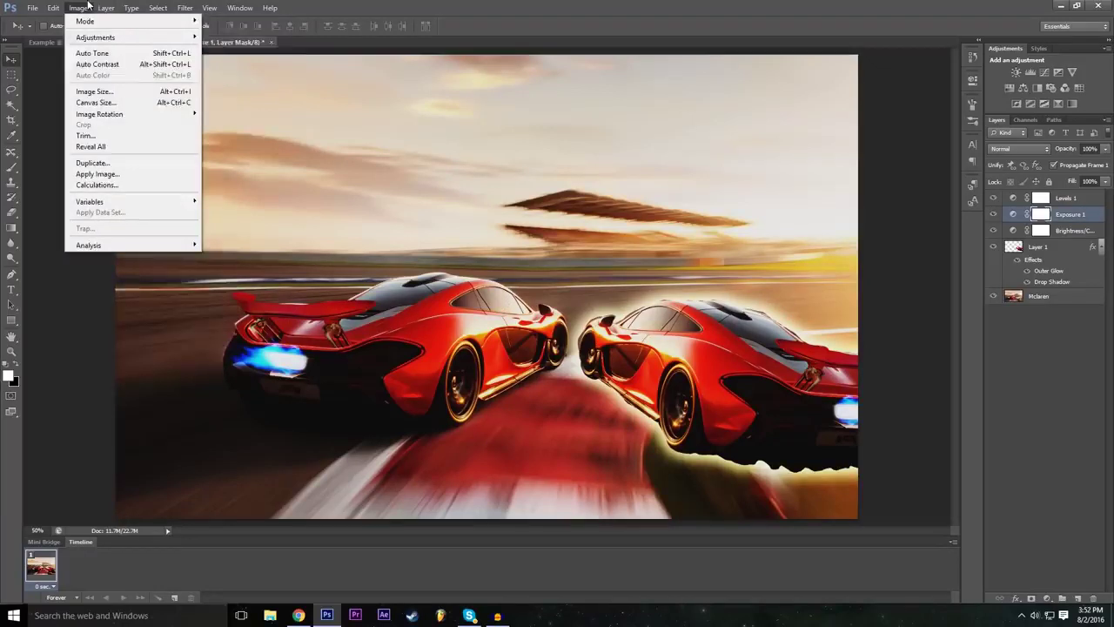
mouse_move(136, 6)
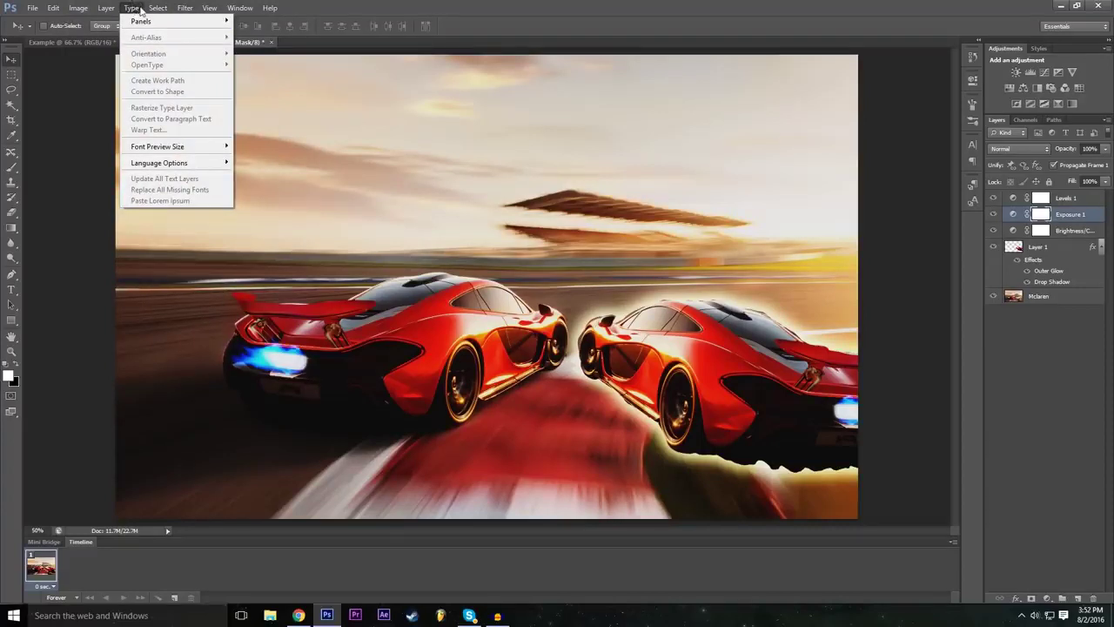
mouse_move(105, 7)
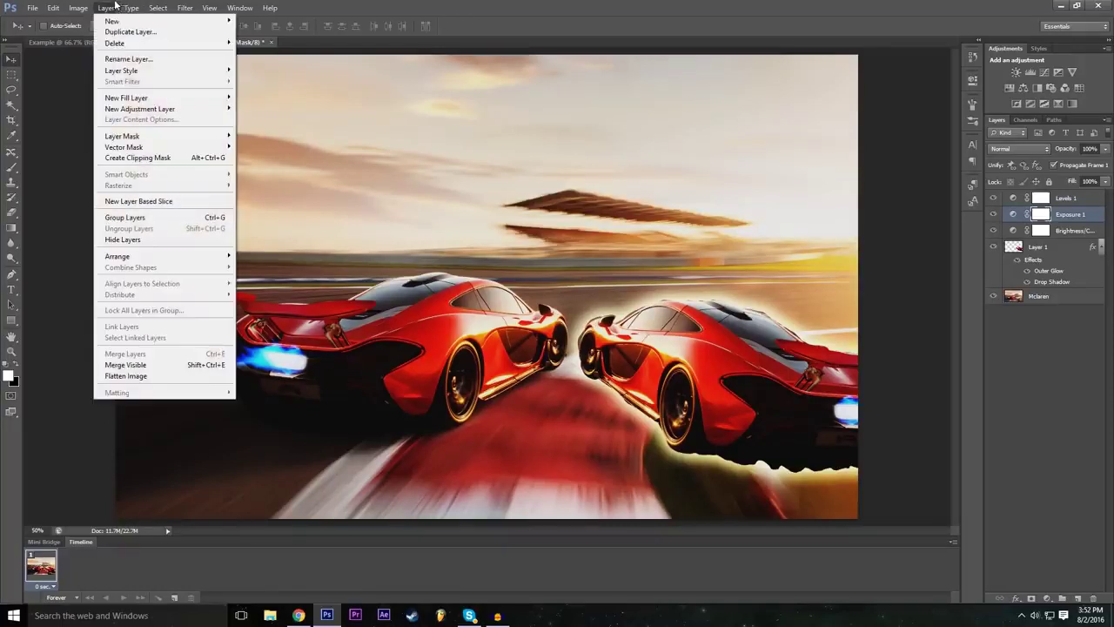
mouse_move(148, 109)
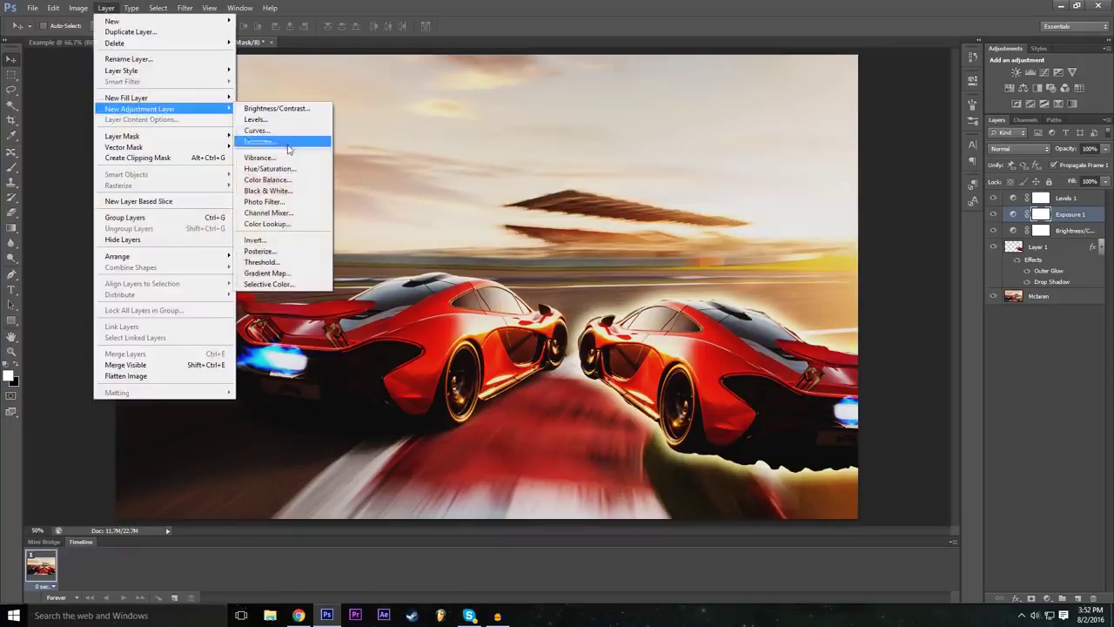
click(296, 224)
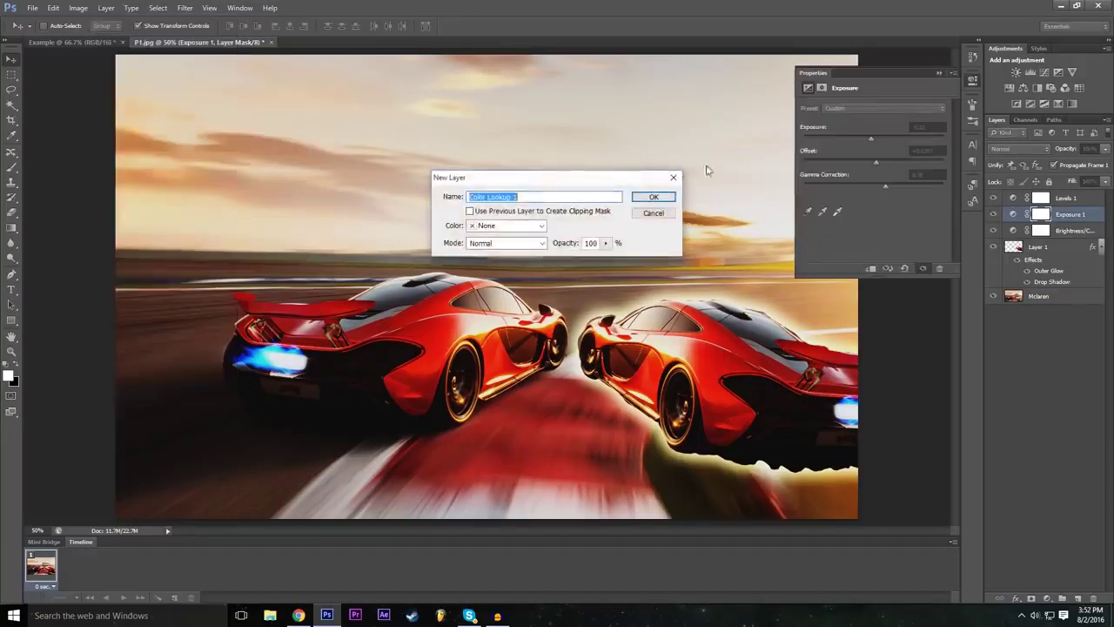
click(665, 197)
Try abstract profiles such as Gold-Crimson on the Color Lookup adjustment and look through the list of available profiles
click(887, 123)
click(878, 189)
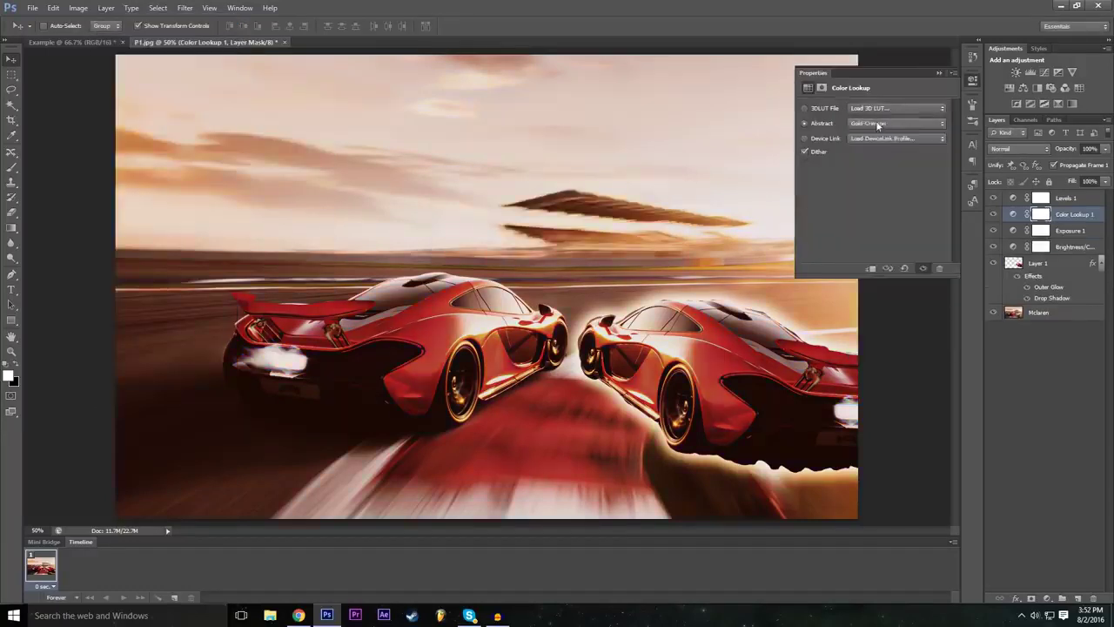
click(888, 123)
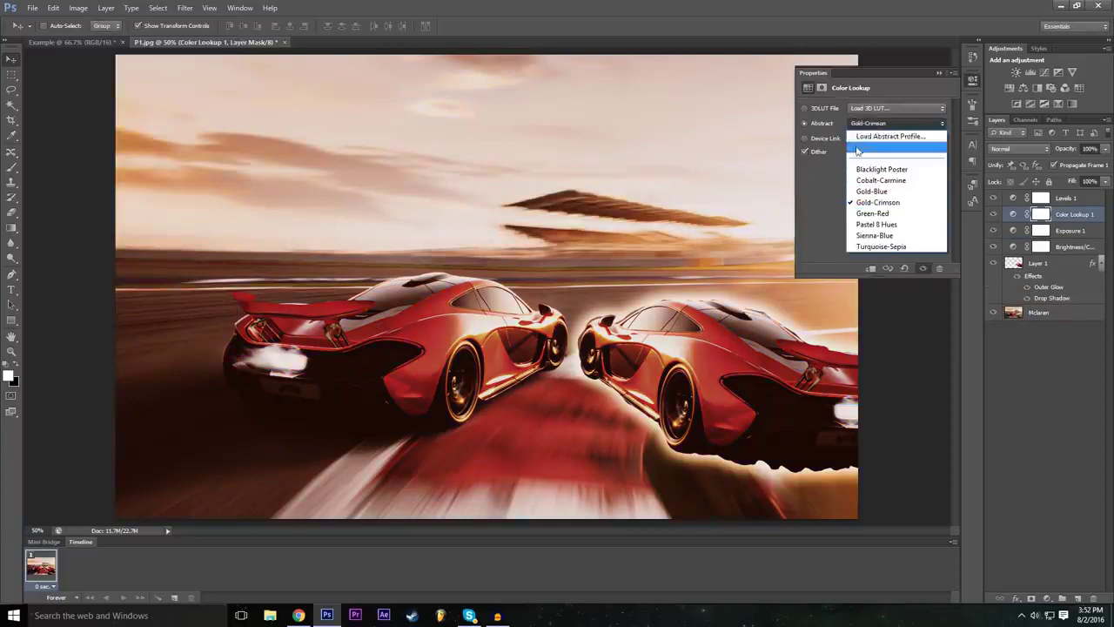
click(877, 245)
click(888, 123)
click(878, 189)
click(882, 123)
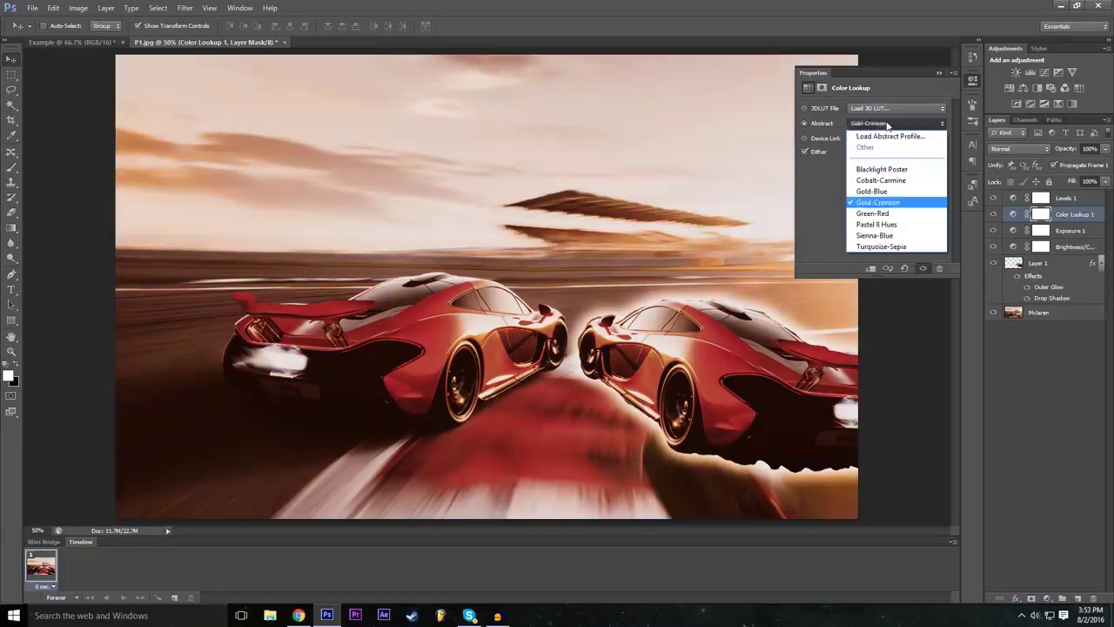
click(886, 122)
Try the 3Strip.look, filmstock_50.3dl and Moonlight.3DL 3D LUTs on the Color Lookup adjustment
click(871, 108)
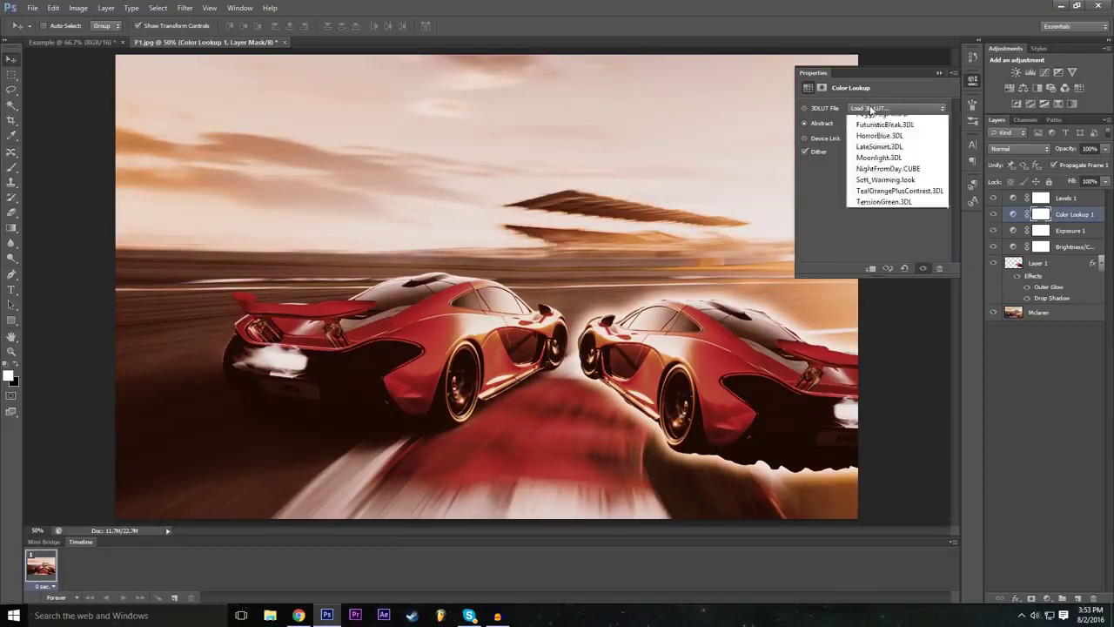
click(875, 164)
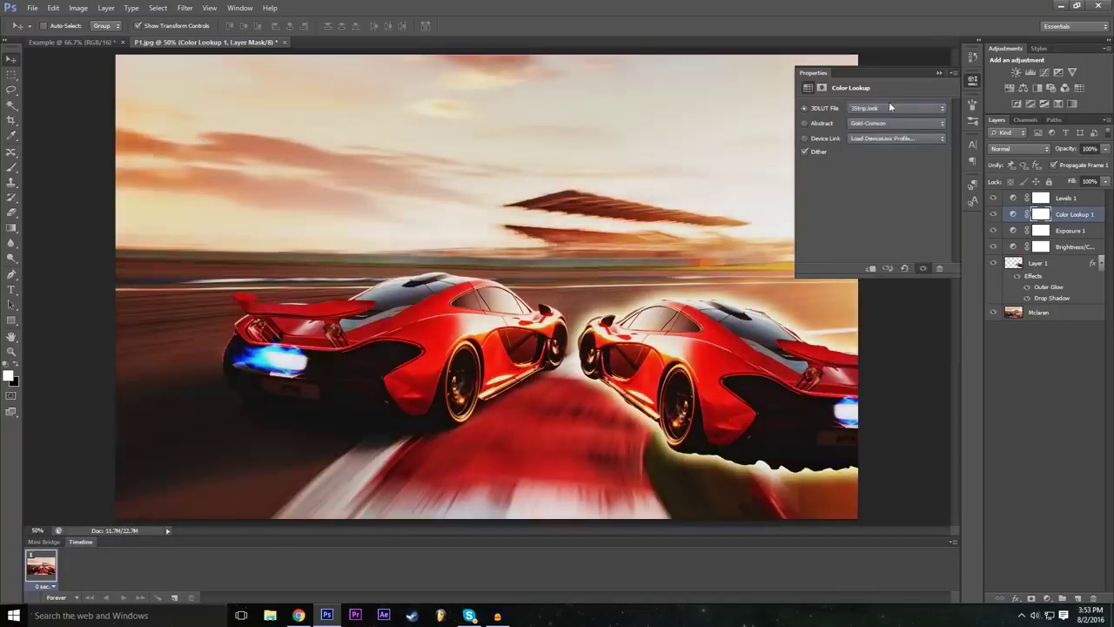
click(890, 106)
click(886, 254)
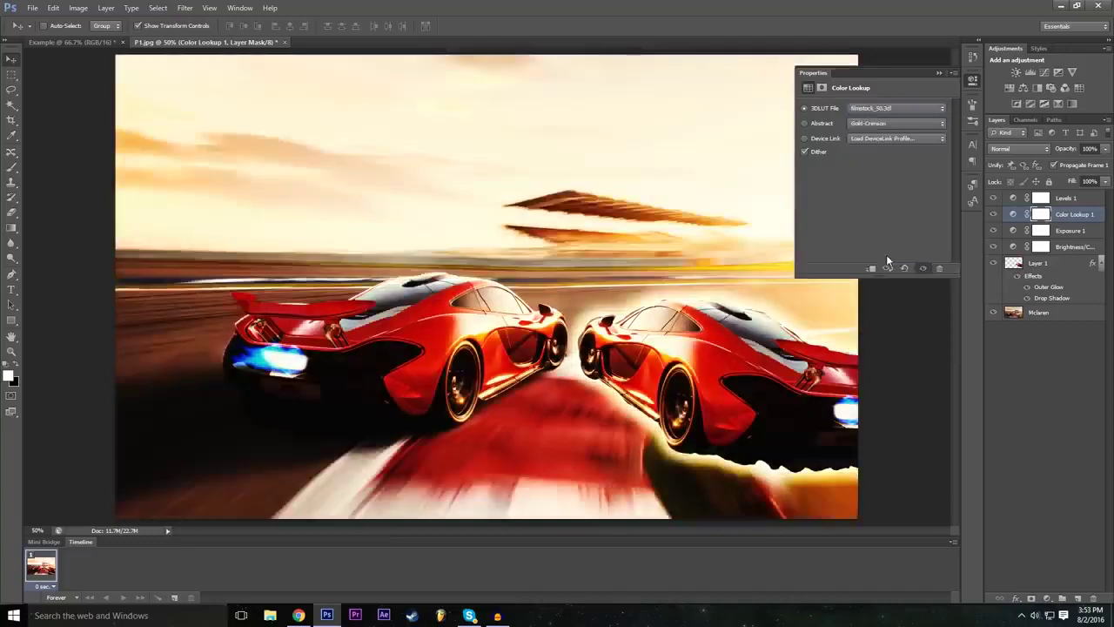
click(883, 108)
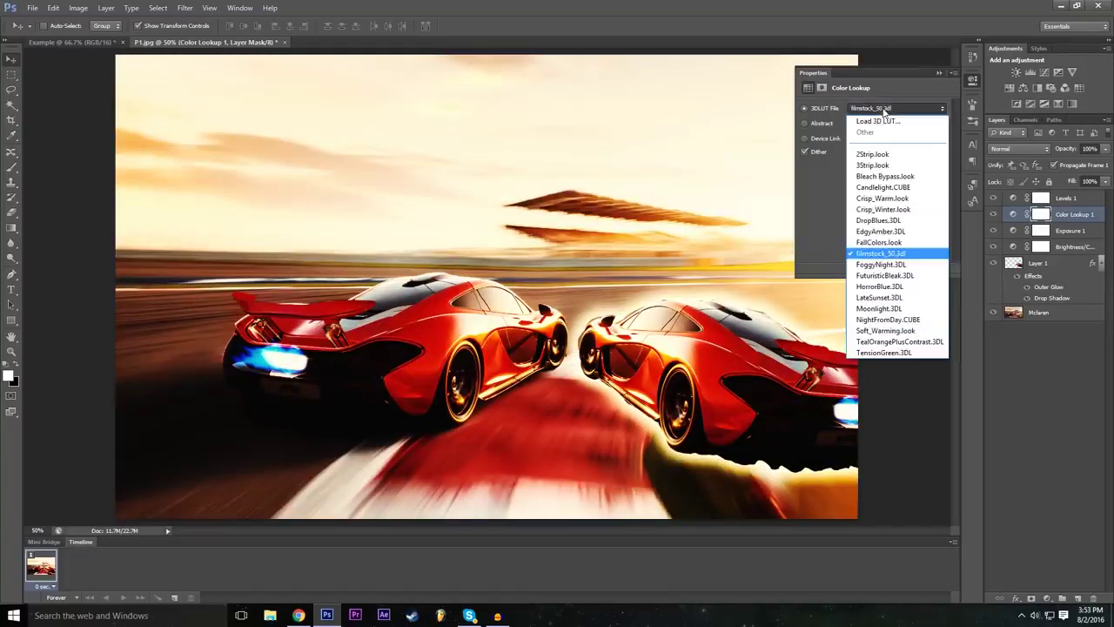
click(879, 308)
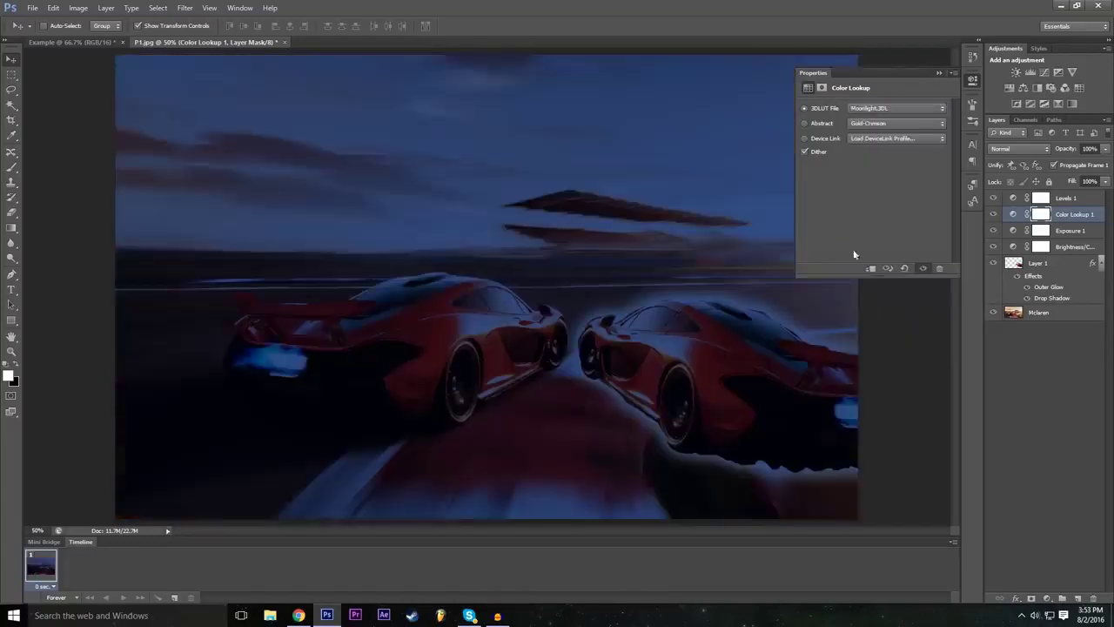
Try the Candlelight.CUBE 3D LUT, open and cancel loading a custom LUT file, and try 2Strip.look
click(864, 106)
click(879, 181)
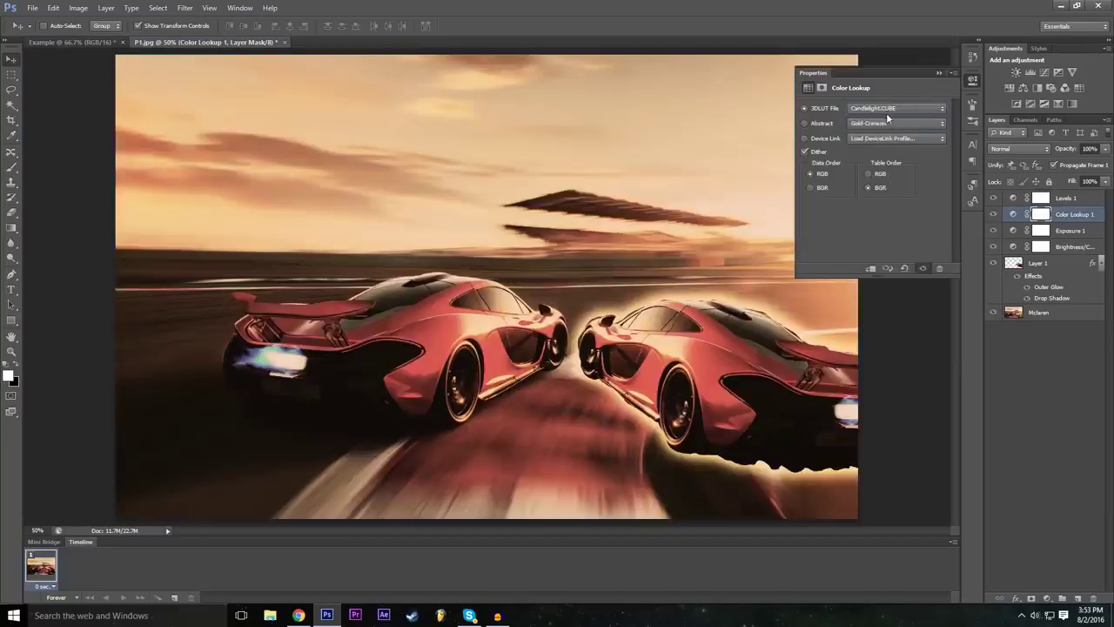
click(886, 112)
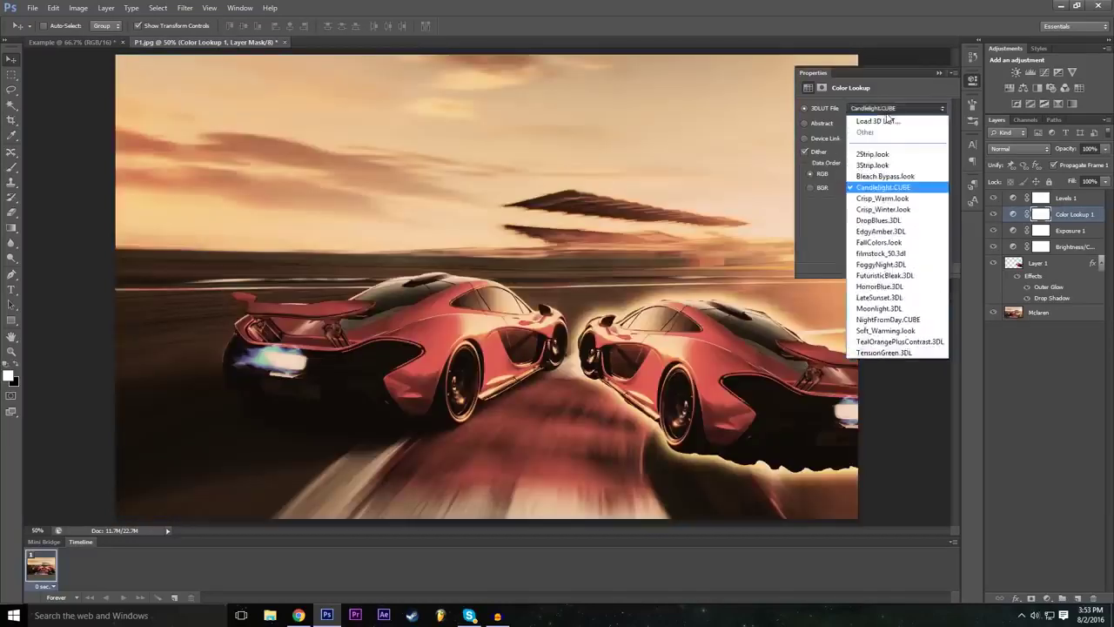
click(886, 122)
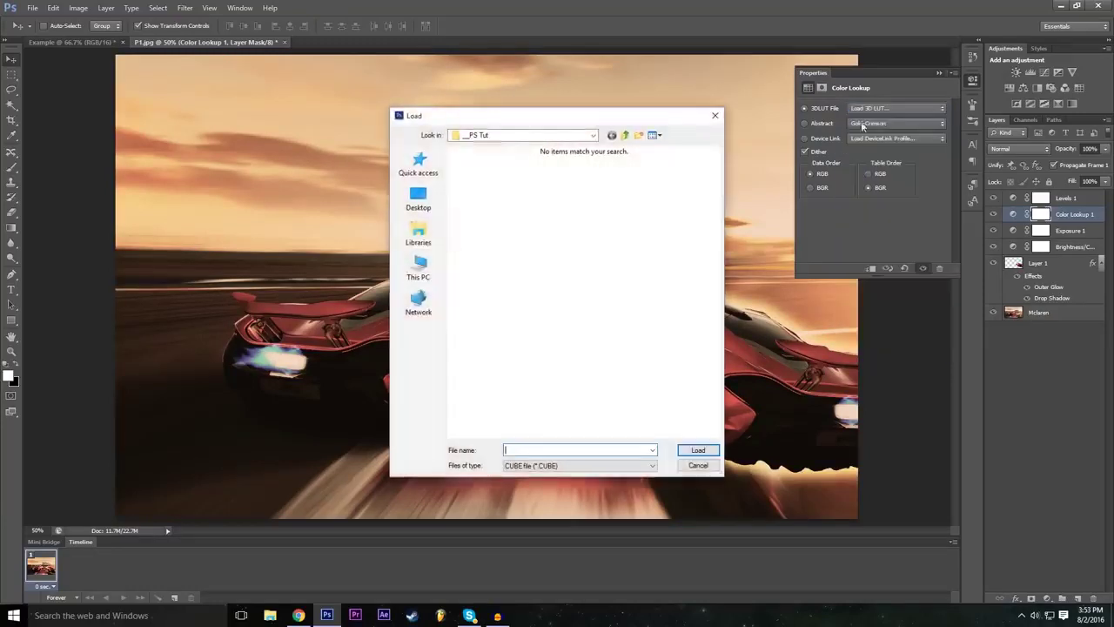
click(698, 465)
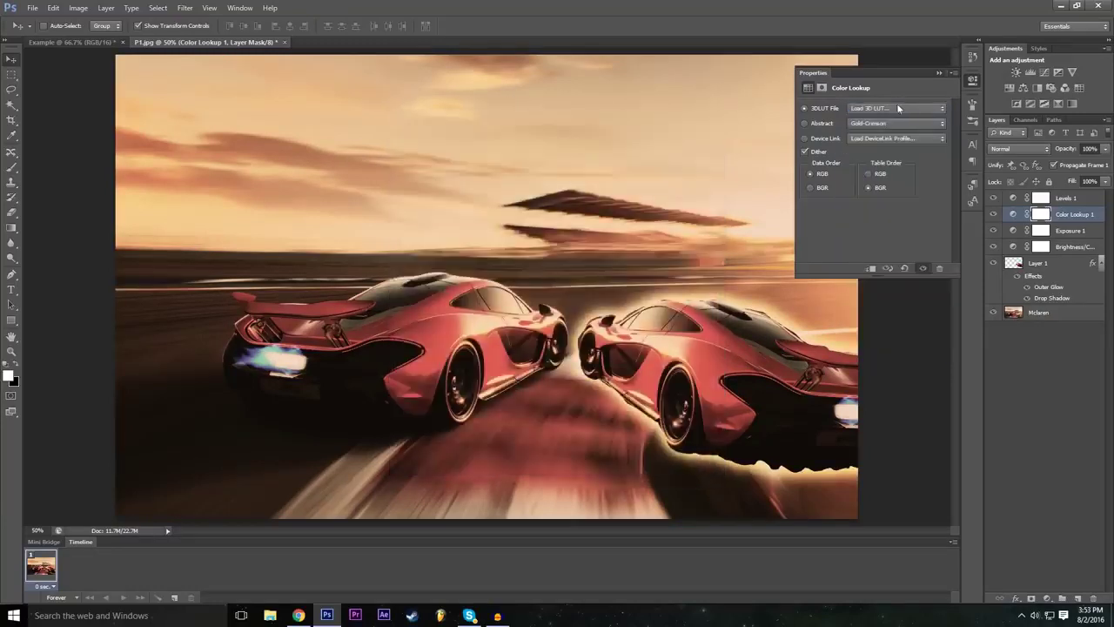
click(896, 108)
click(889, 153)
Try the Green-Red, Sienna-Blue and Turquoise-Sepia abstract profiles on the Color Lookup adjustment
click(896, 123)
click(896, 123)
click(896, 123)
click(873, 214)
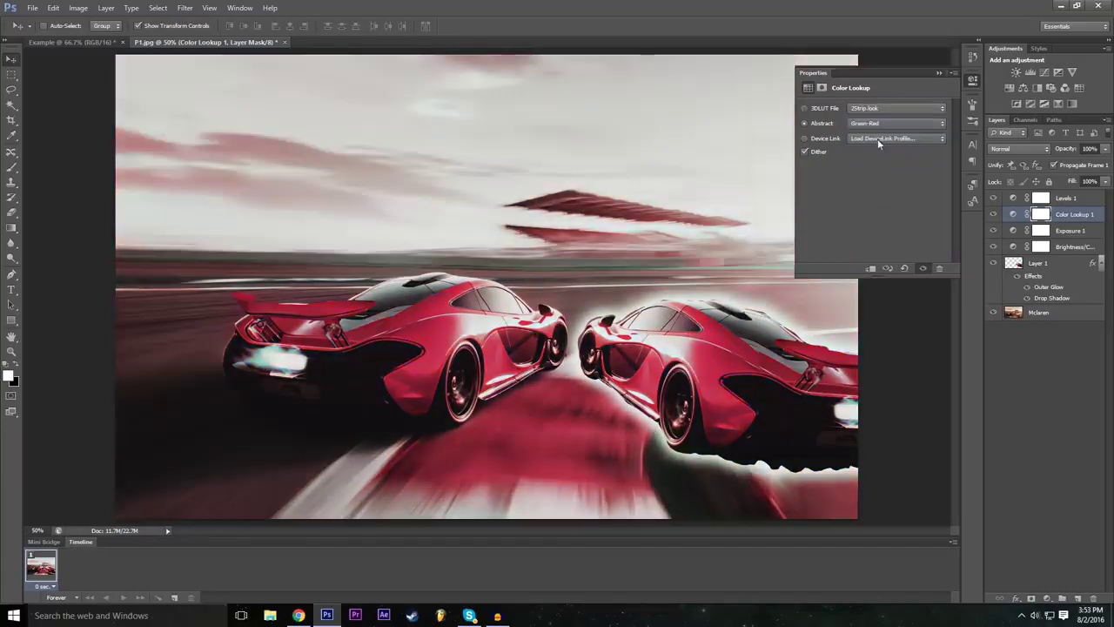
click(881, 125)
click(886, 237)
click(886, 127)
click(884, 247)
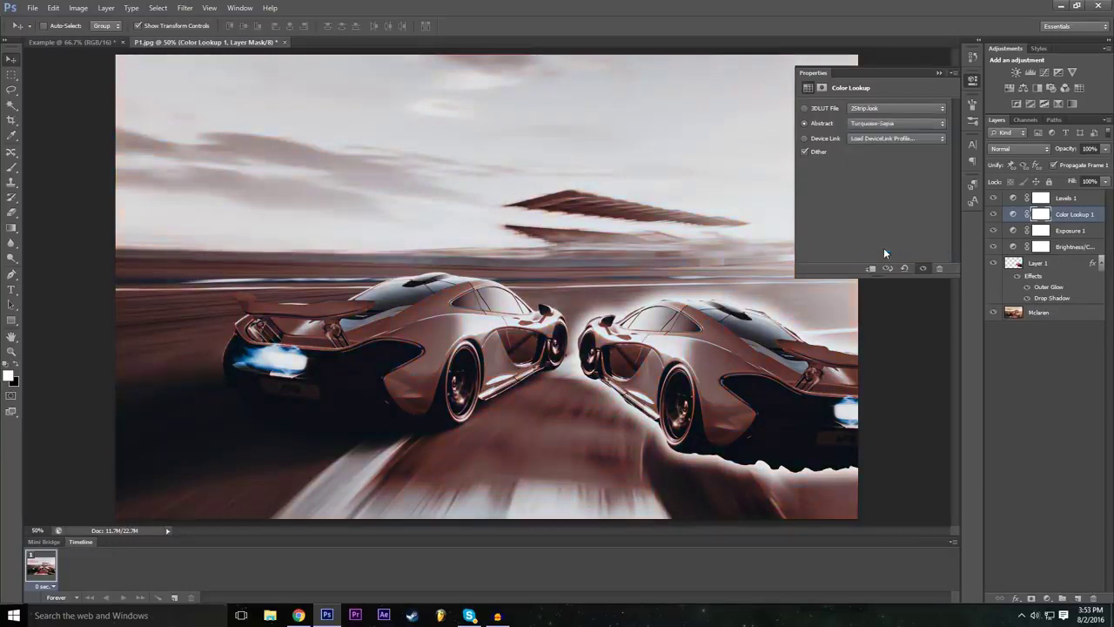
Try the Gold-Blue, Blacklight Poster and Cobalt-Carmine abstract profiles on the Color Lookup adjustment
click(884, 131)
click(875, 157)
click(868, 131)
click(876, 165)
click(885, 129)
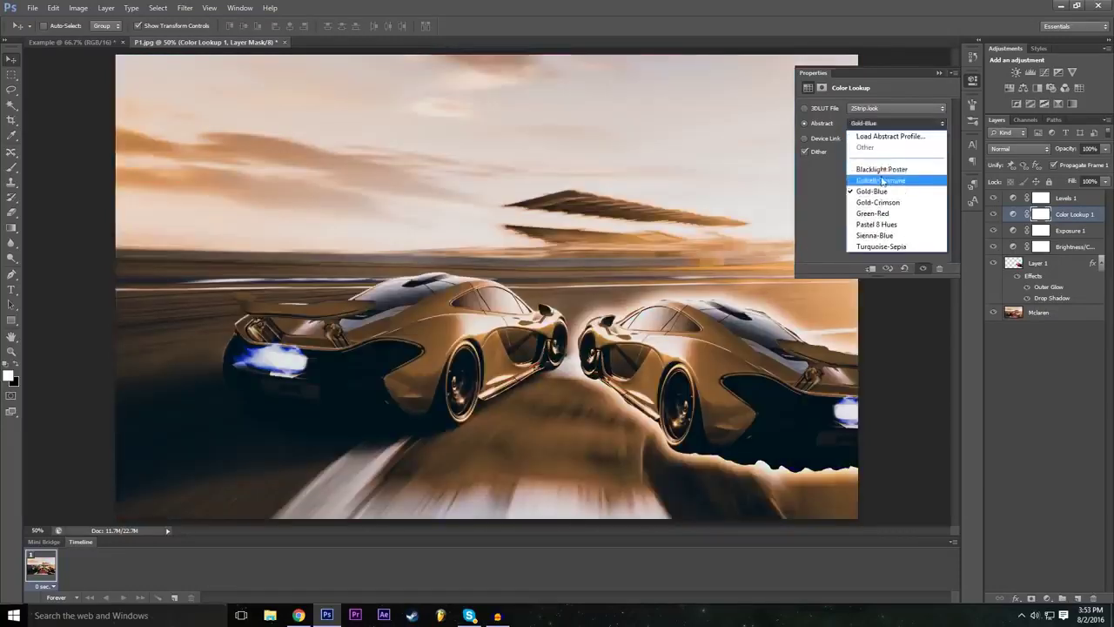
click(881, 169)
click(884, 129)
click(881, 180)
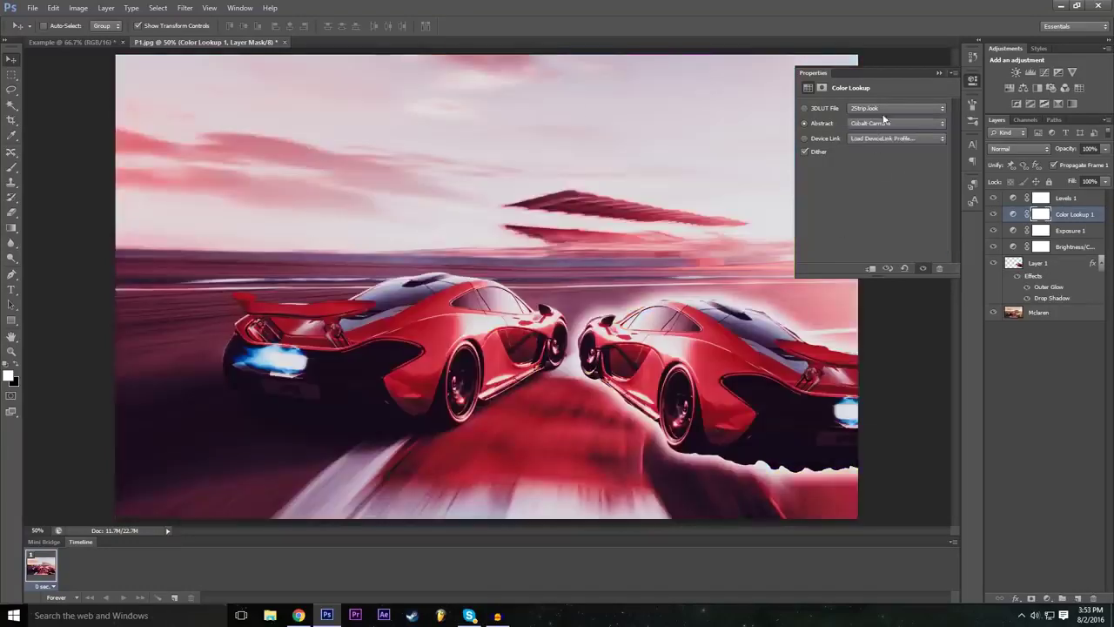
Apply the DropBlues.3DL 3D LUT, close the adjustment's properties and compare the image with the Color Lookup layer hidden and shown
click(883, 110)
click(888, 224)
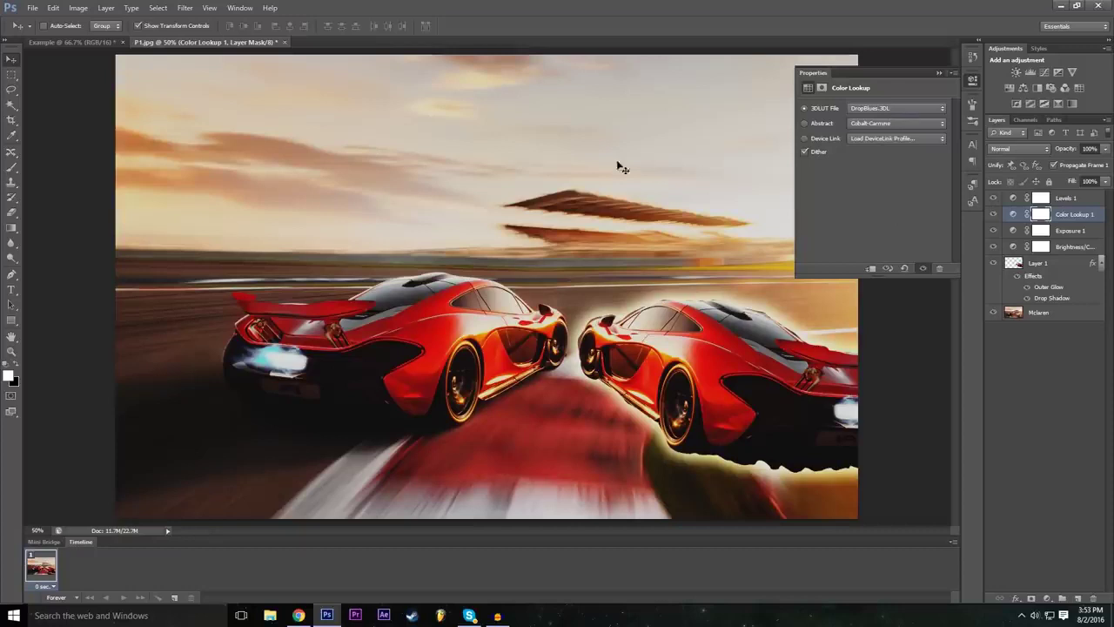
click(942, 73)
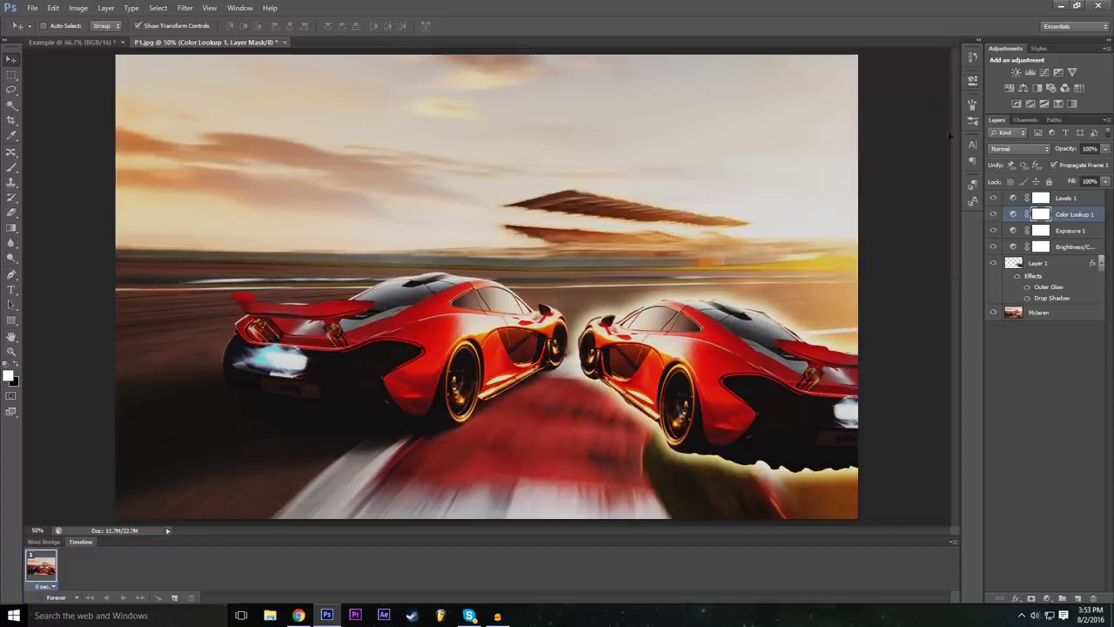
click(994, 214)
click(993, 214)
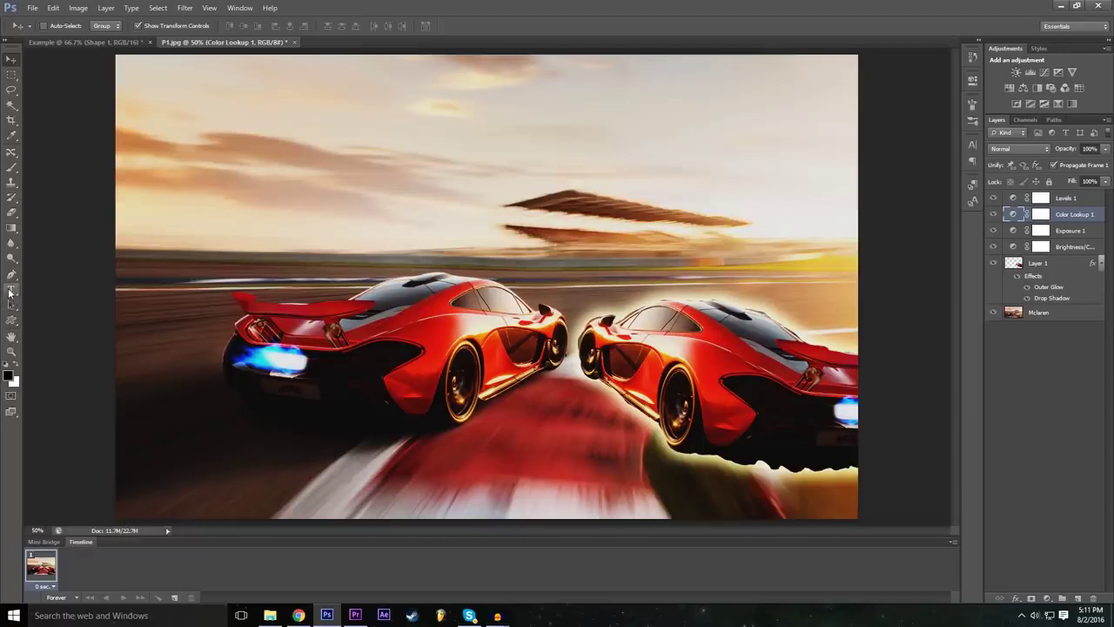
Add the text "Example" in 1000 pt Long Shot above the Color Lookup layer and place it across the sky
click(11, 294)
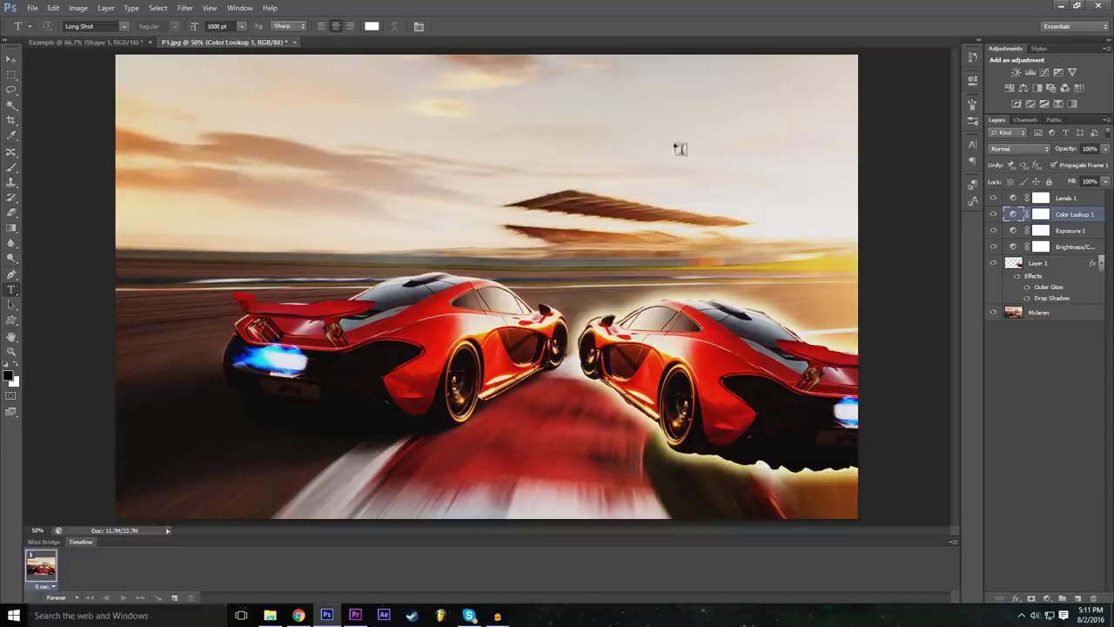
click(182, 118)
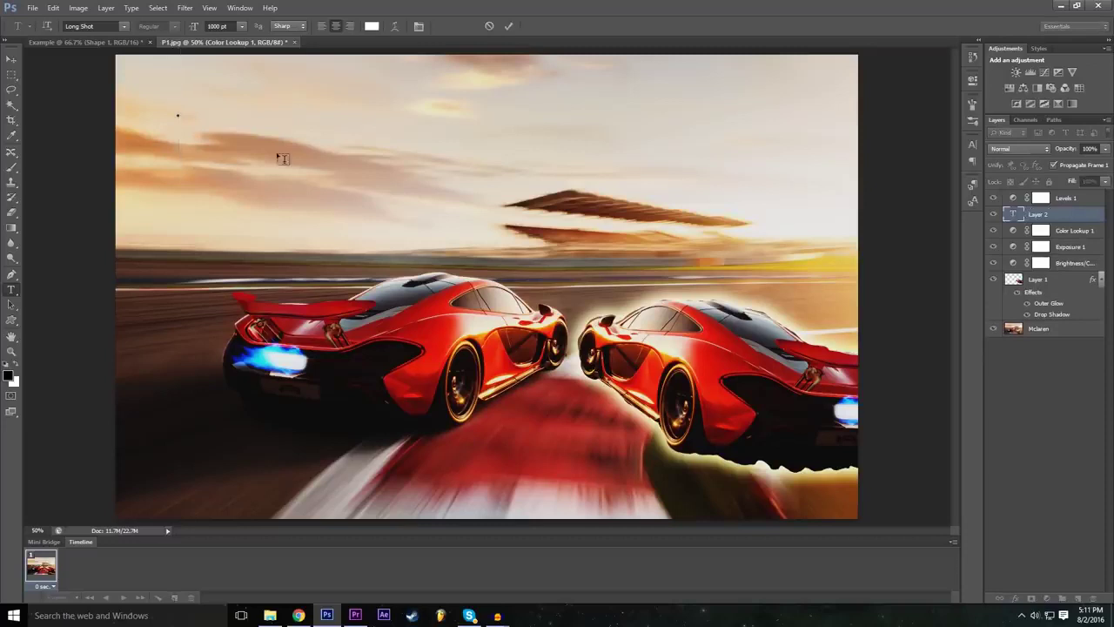
text(McLare)
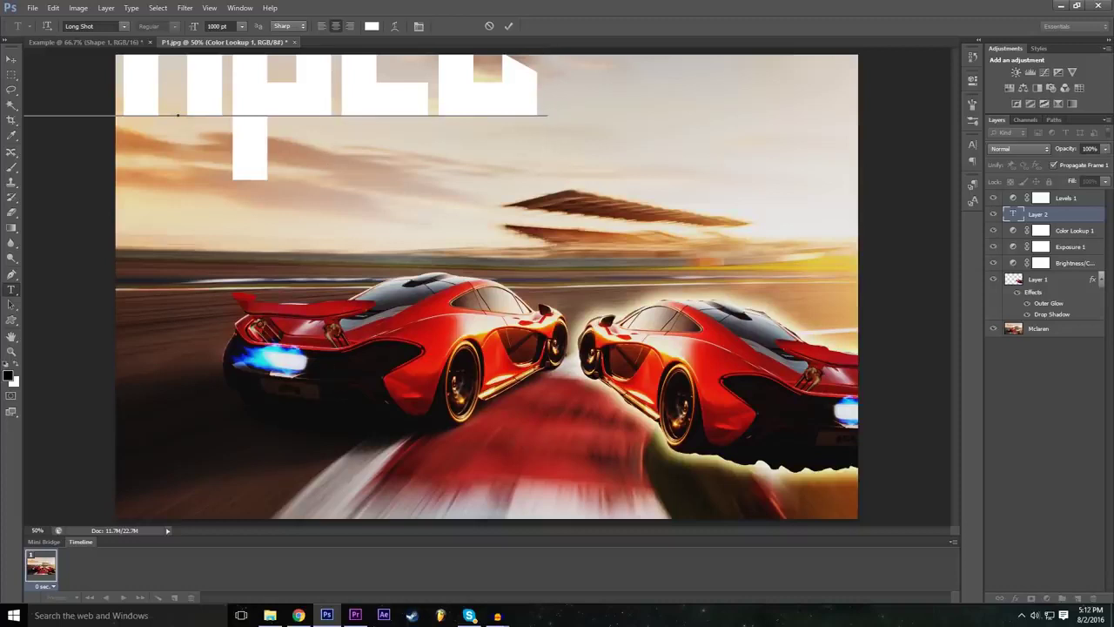
drag(289, 235, 555, 378)
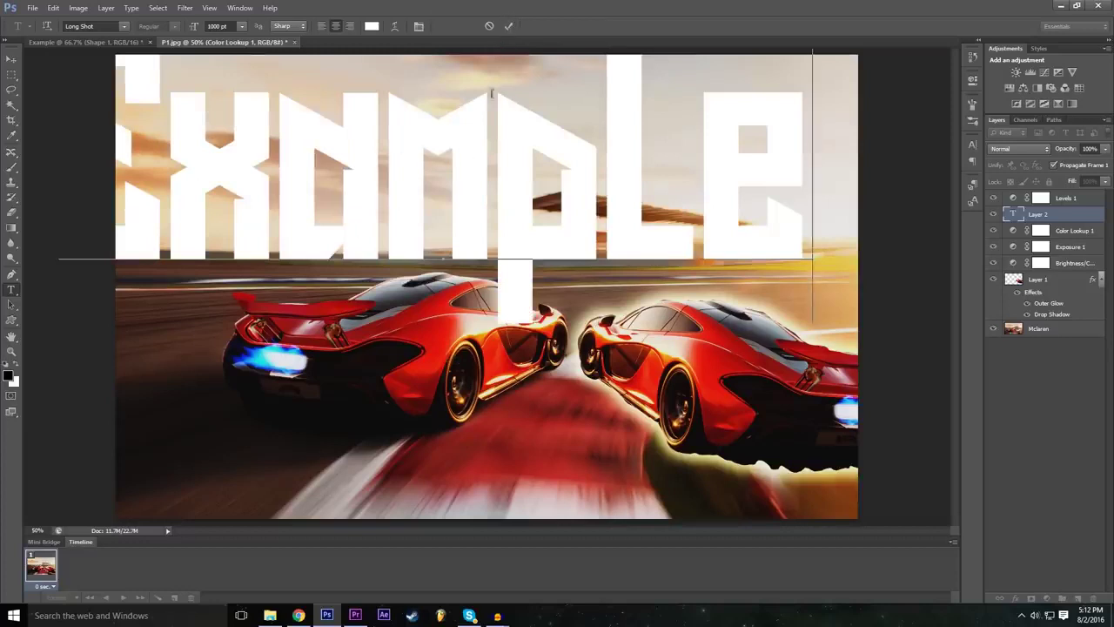
drag(256, 109, 314, 113)
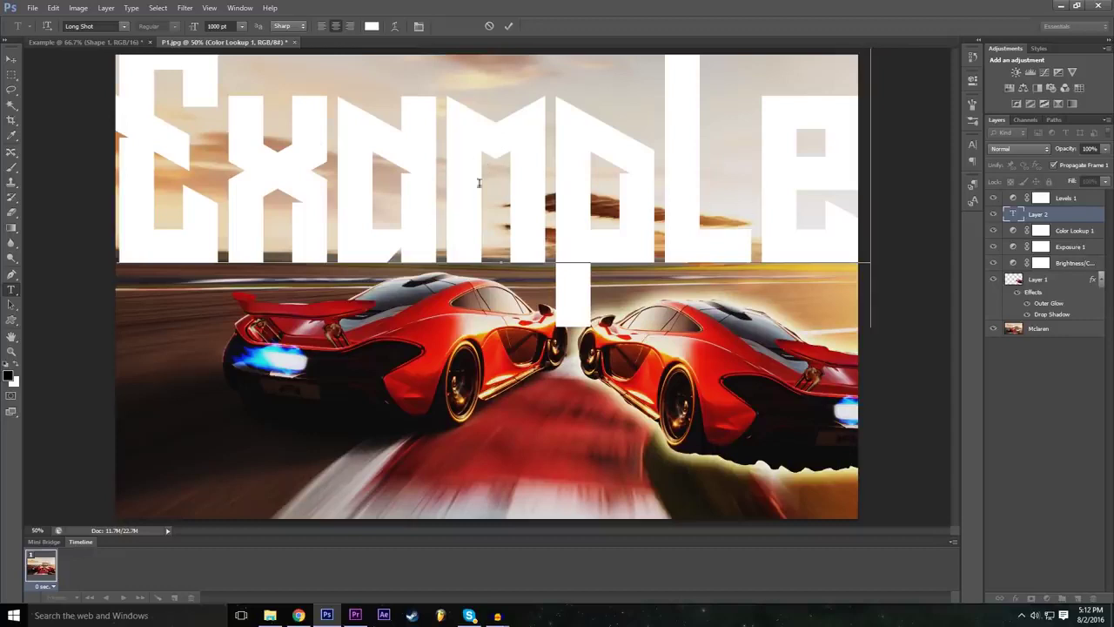
Select the whole "Example" text, try the Microsoft Tai Le font and change it to Nexa Bold
key(ctrl+a)
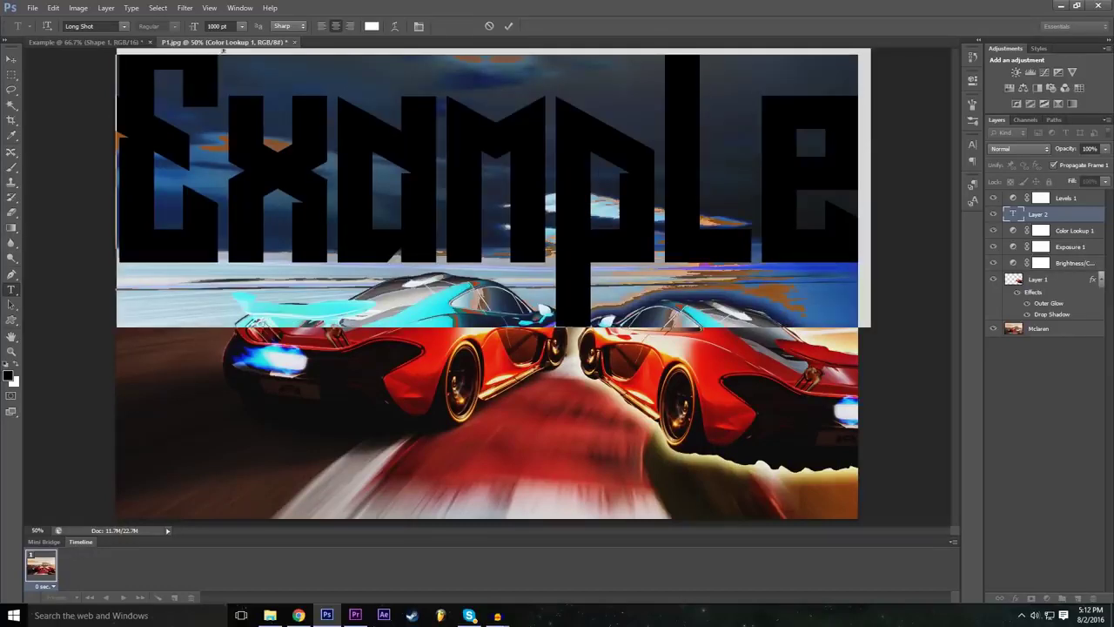
click(215, 26)
click(123, 26)
scroll(131, 253, down, 3)
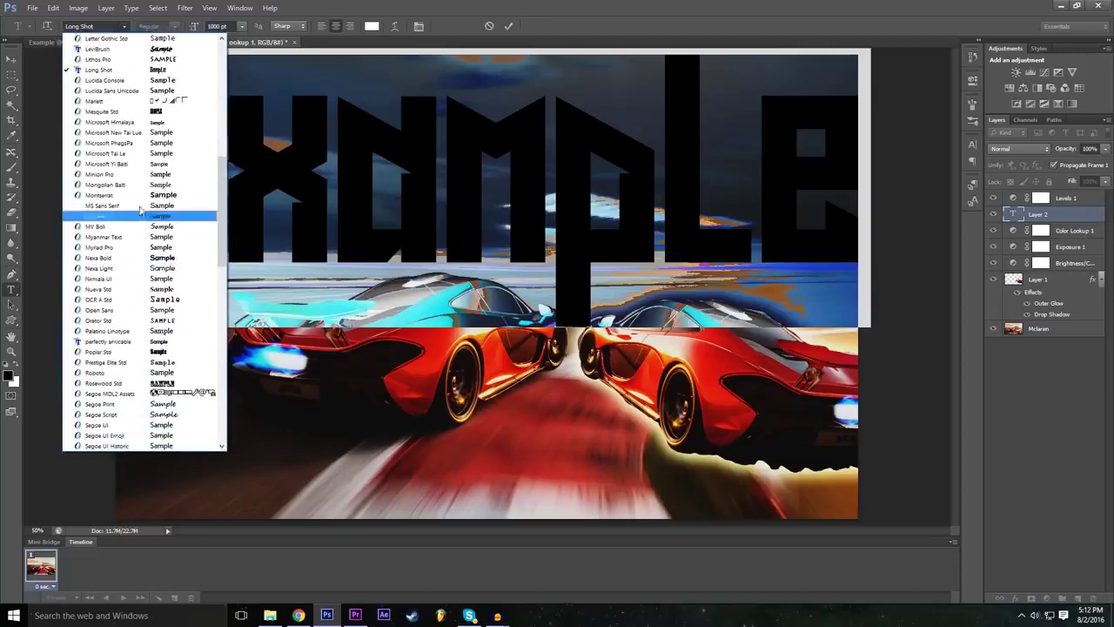
click(156, 155)
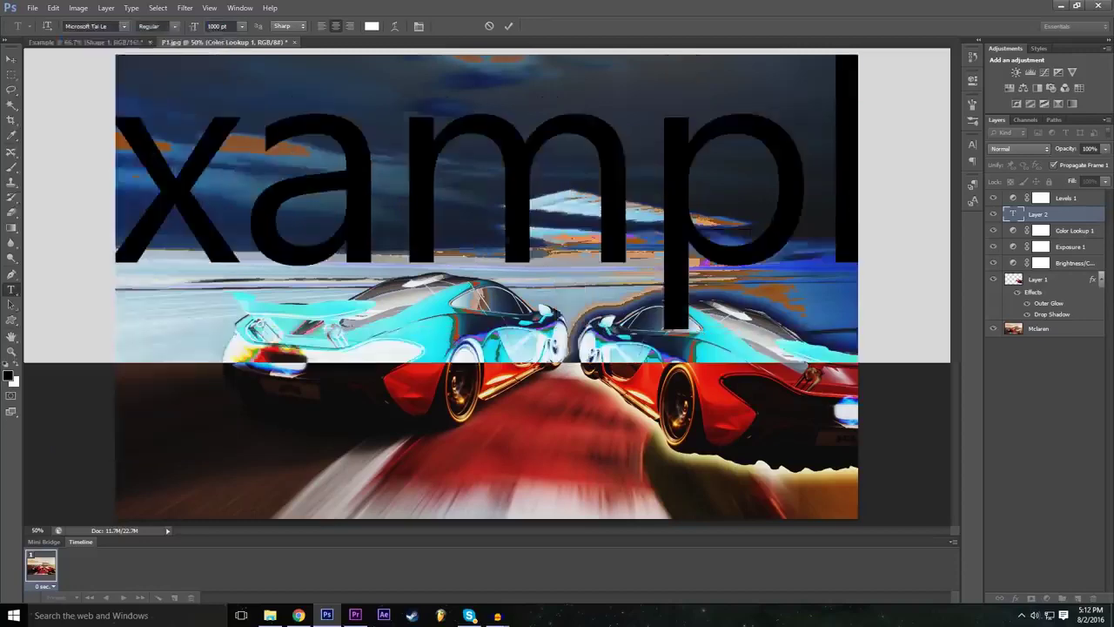
click(125, 26)
scroll(165, 270, up, 3)
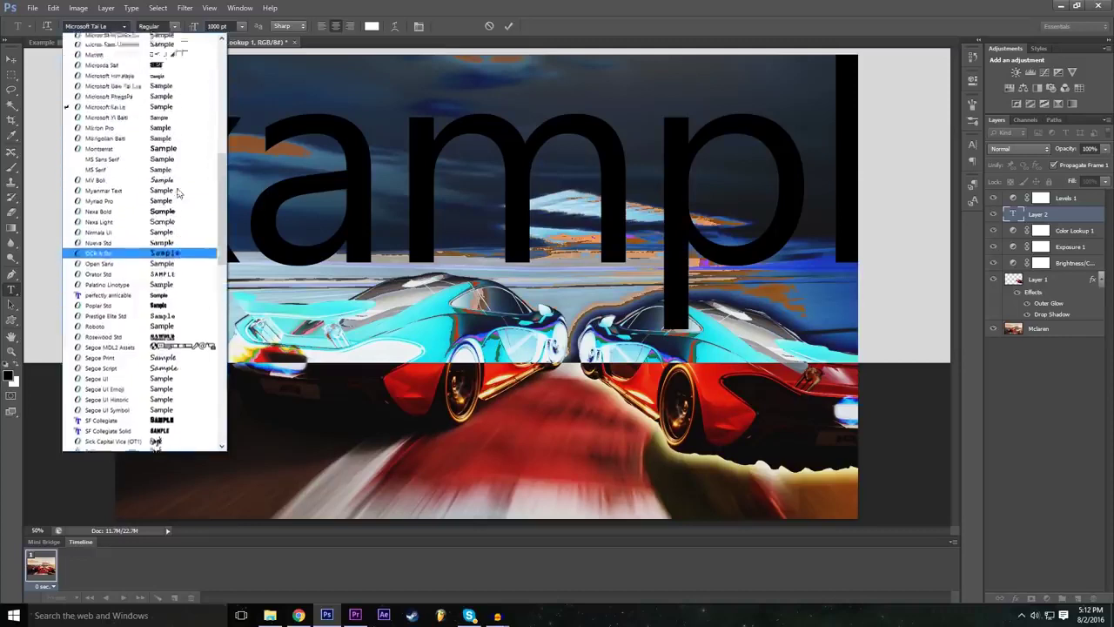
click(168, 269)
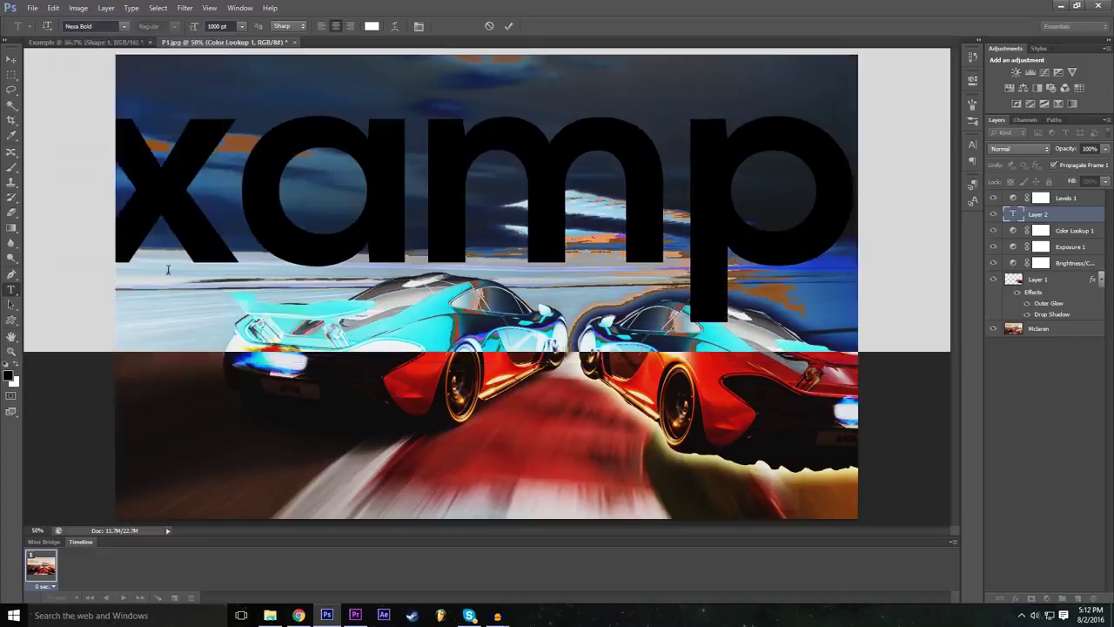
Set the "Example" text size to 500 pt, move it into the sky above the cars and commit the text
click(212, 25)
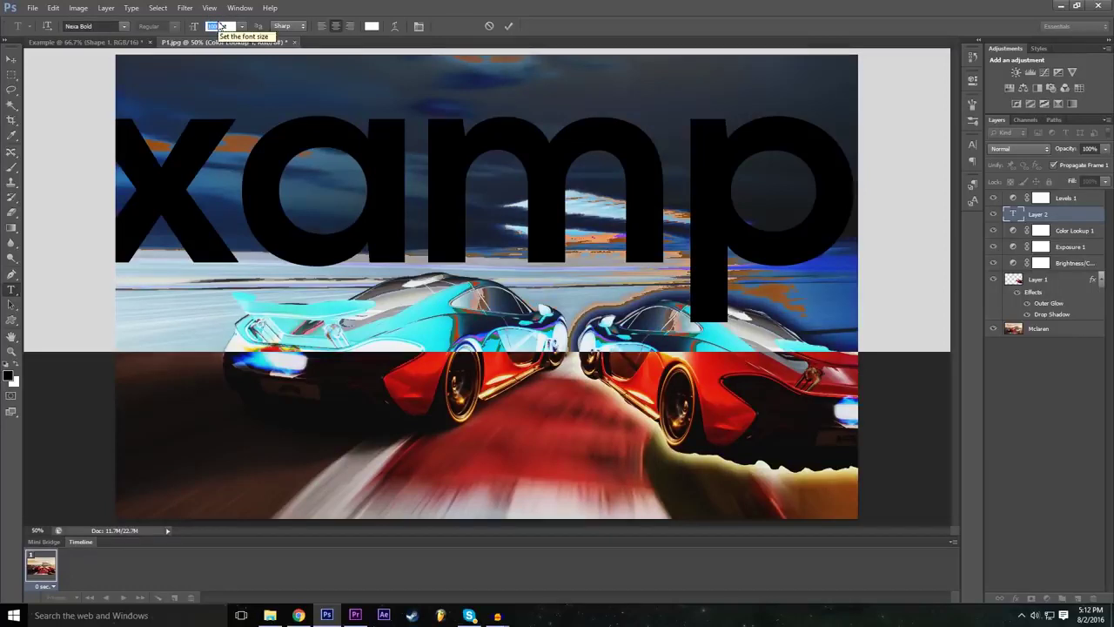
click(242, 26)
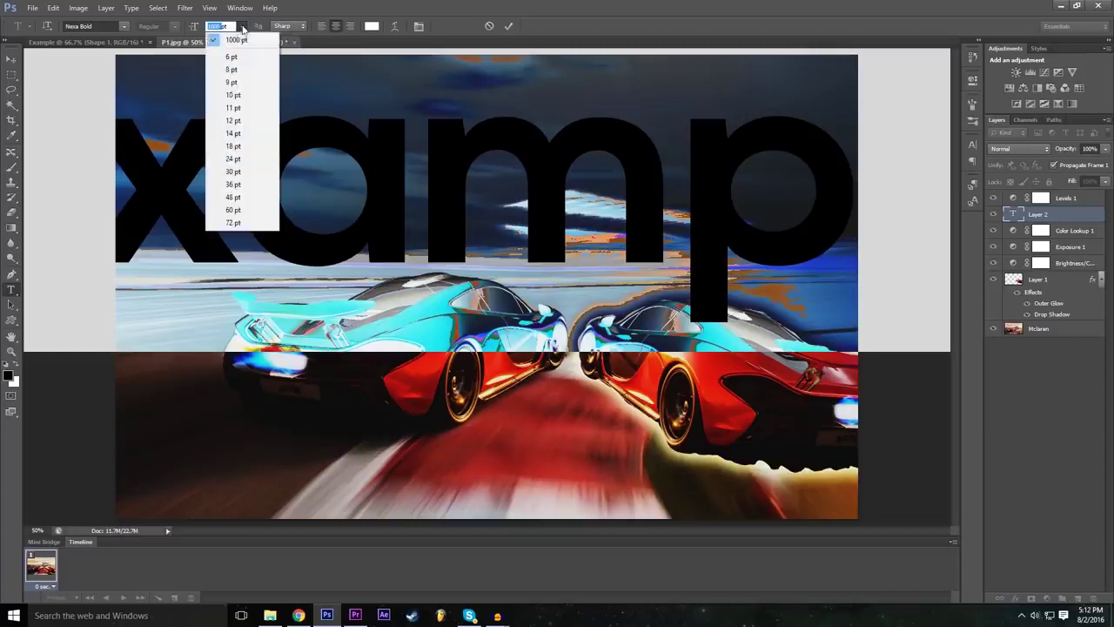
click(233, 223)
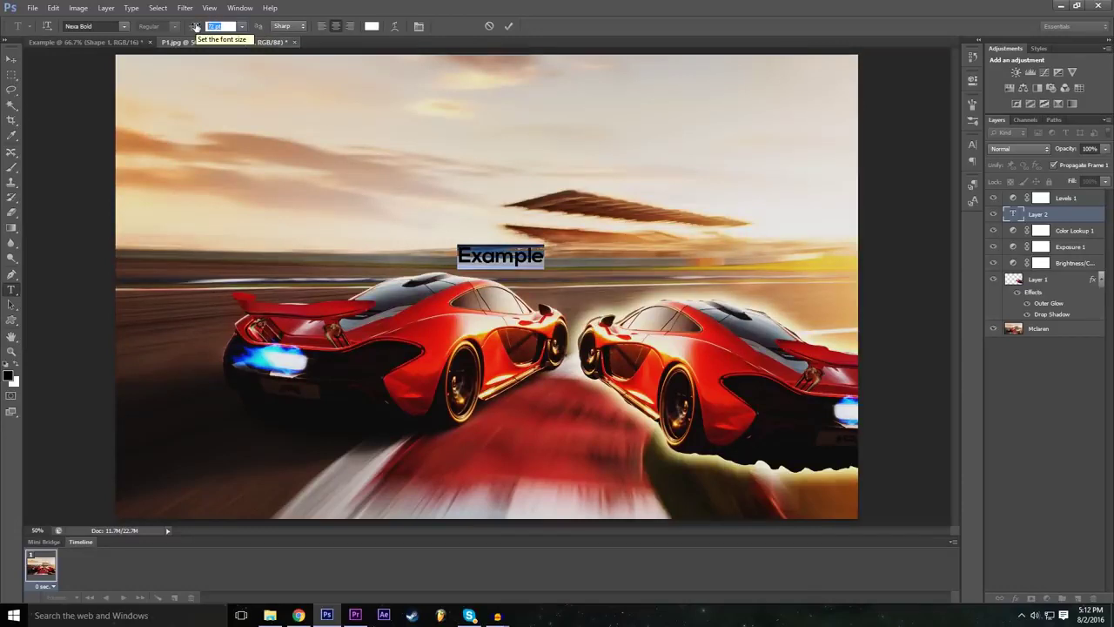
text(500)
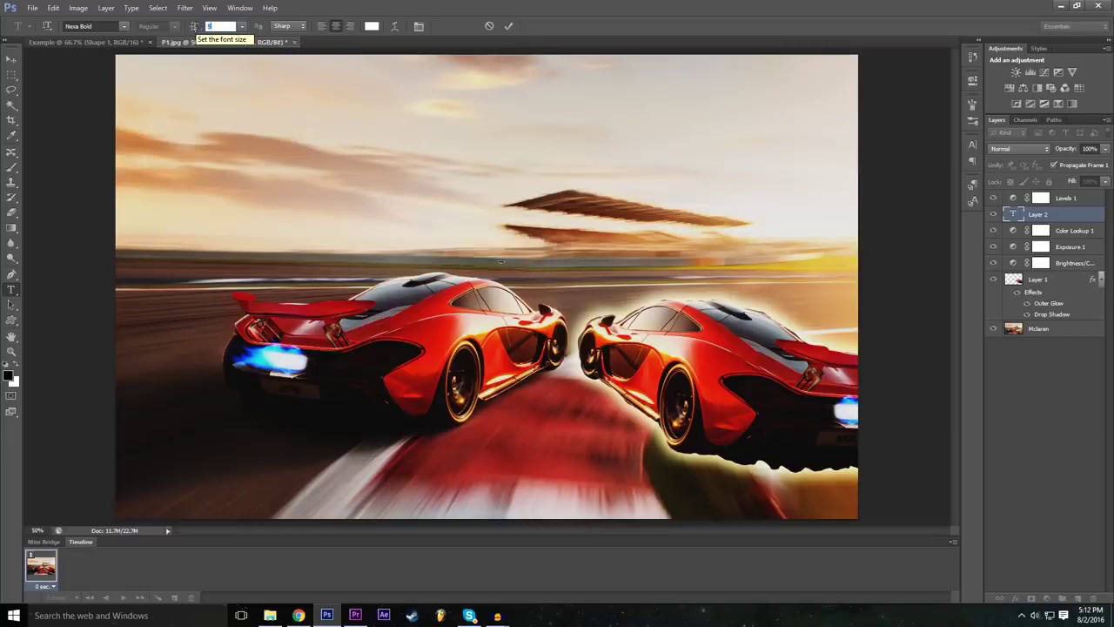
key(Return)
drag(511, 96, 534, 63)
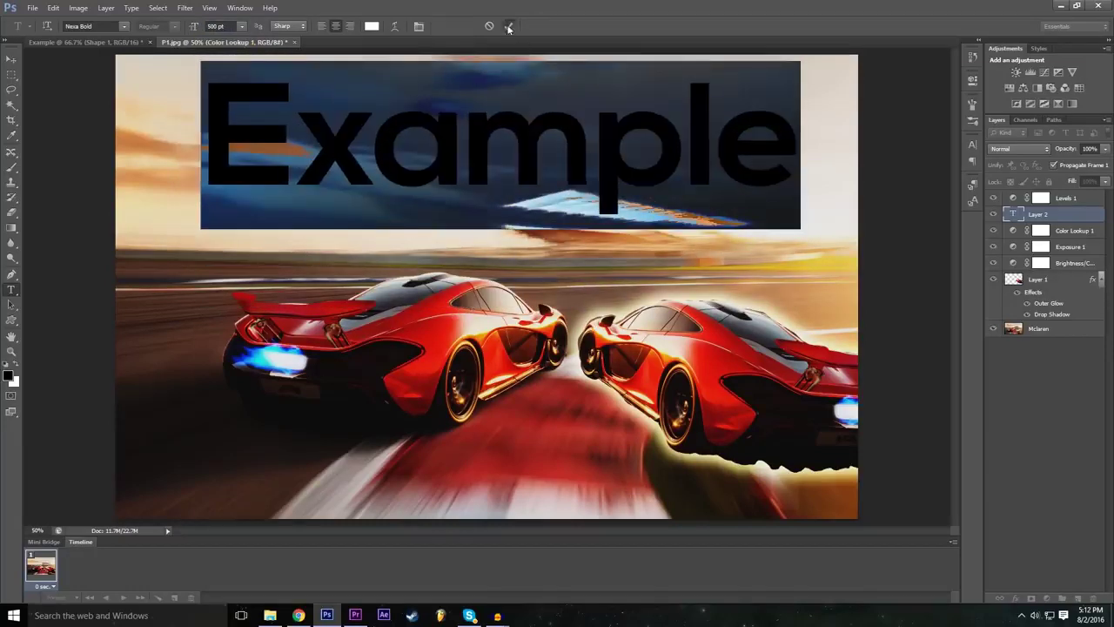
click(510, 27)
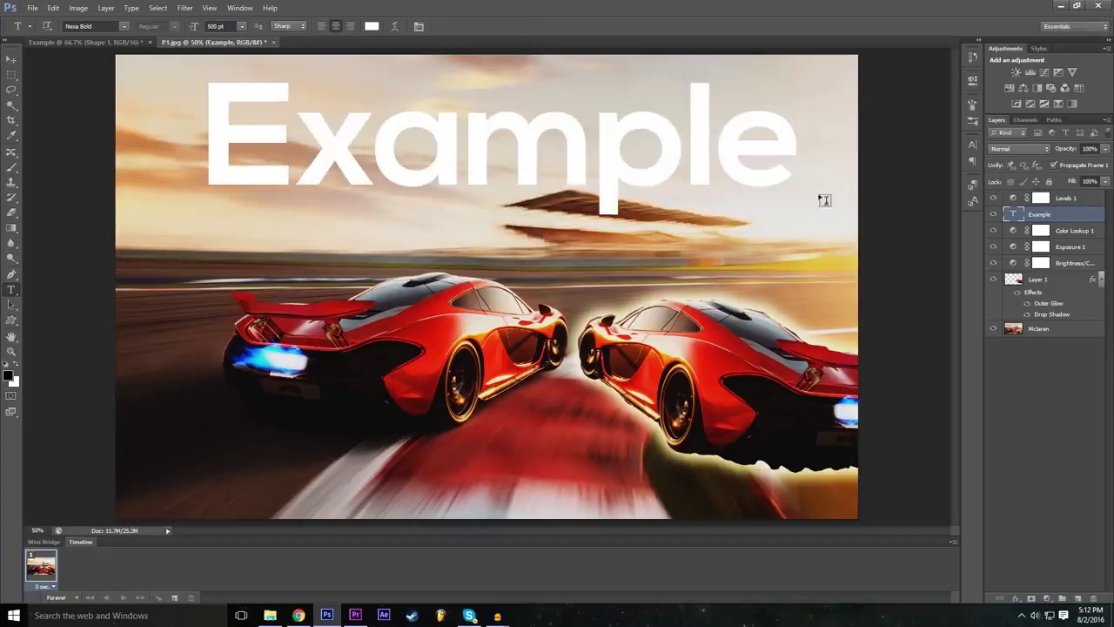
Move the "Example" text layer above Levels 1 and set its blend mode to Overlay in the Blending Options
drag(1059, 217, 1060, 195)
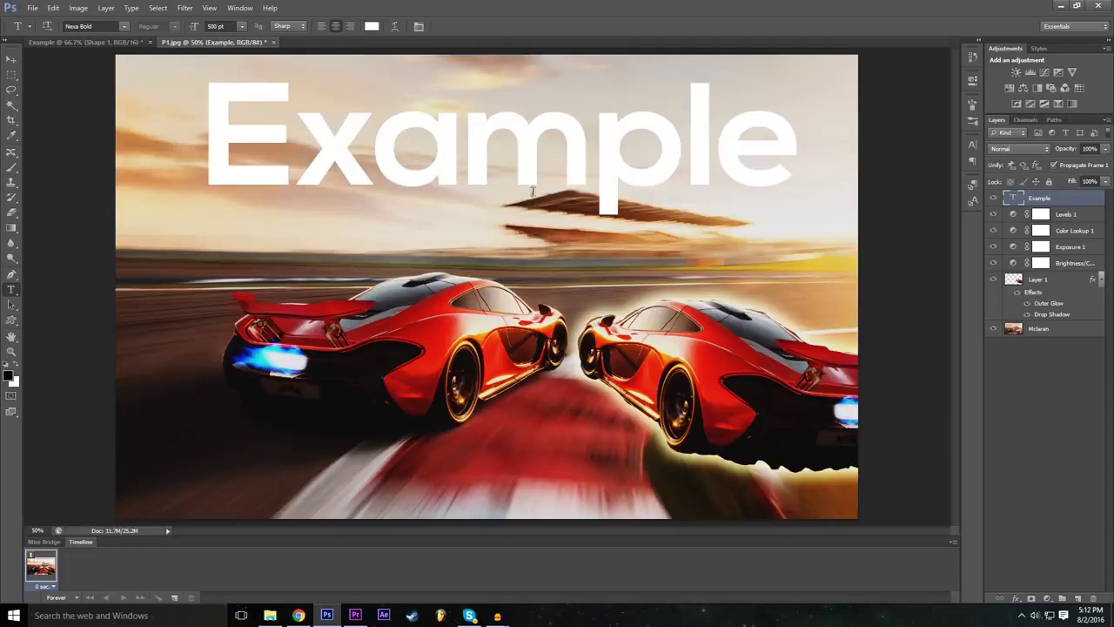
click(1016, 599)
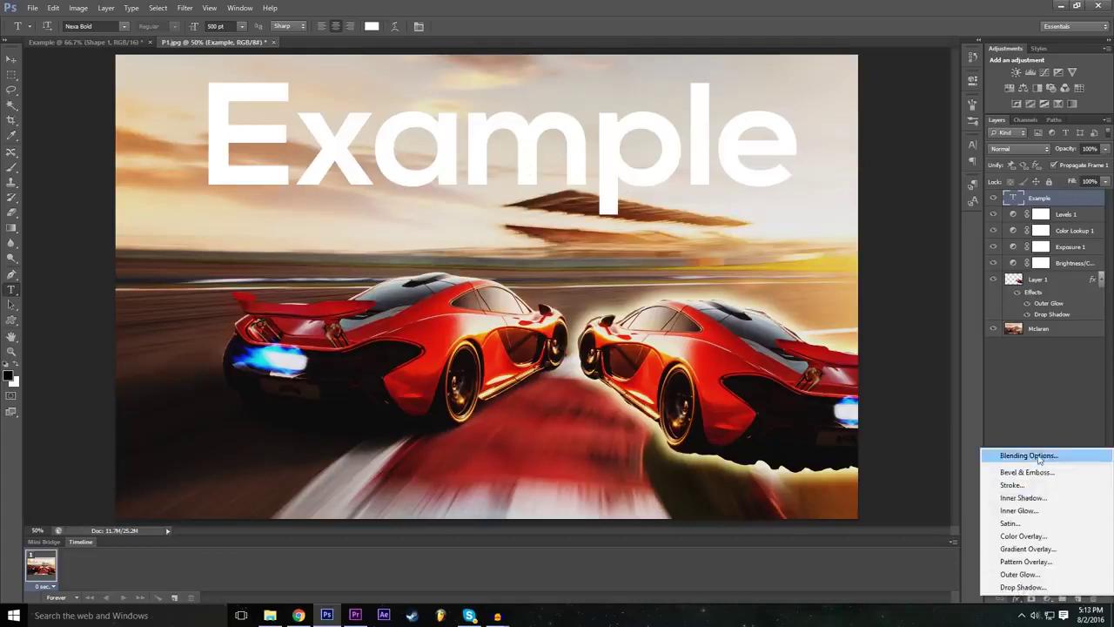
click(1032, 455)
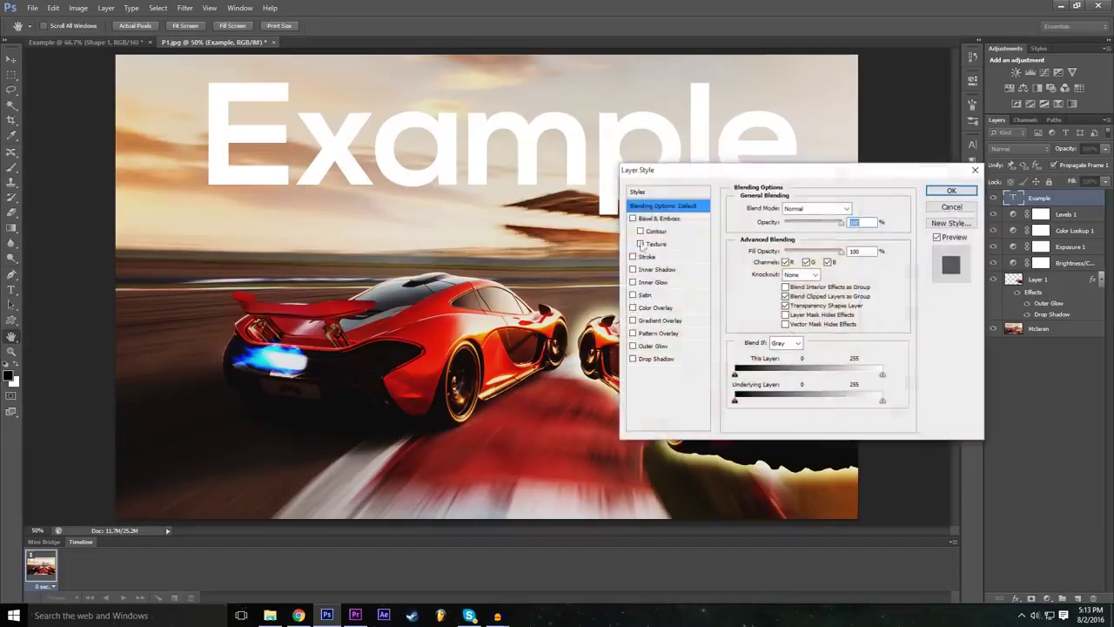
click(794, 209)
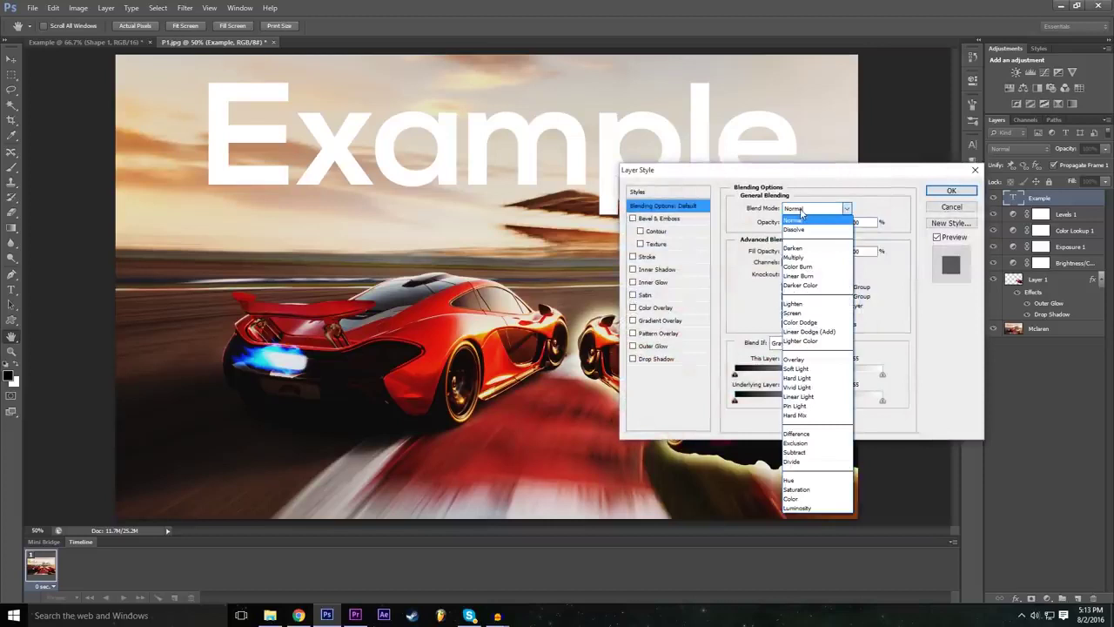
click(813, 361)
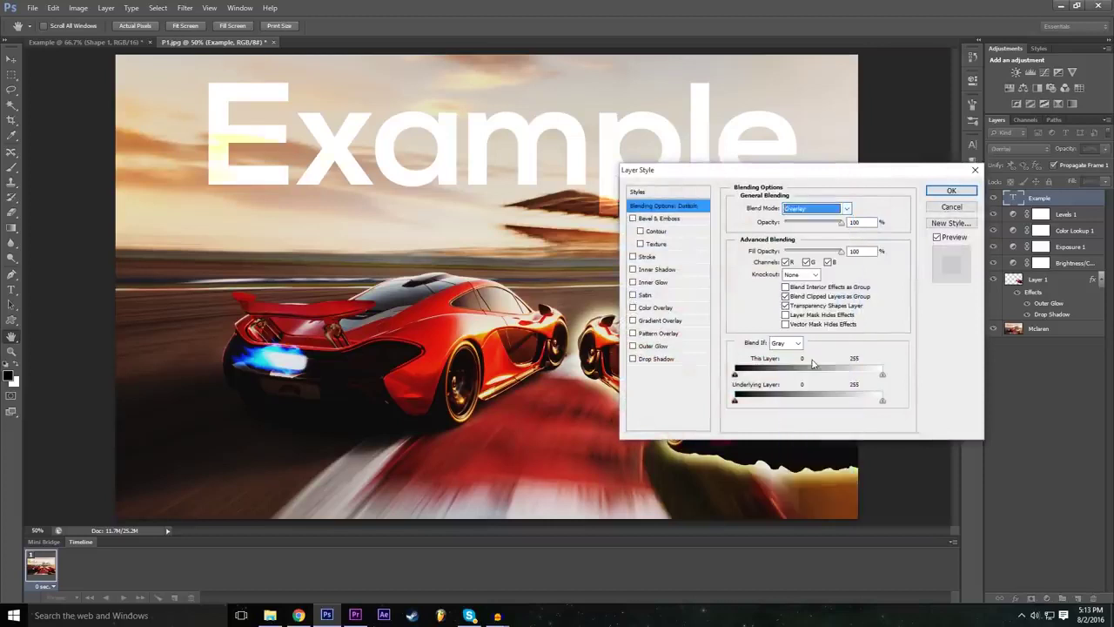
key(Tab)
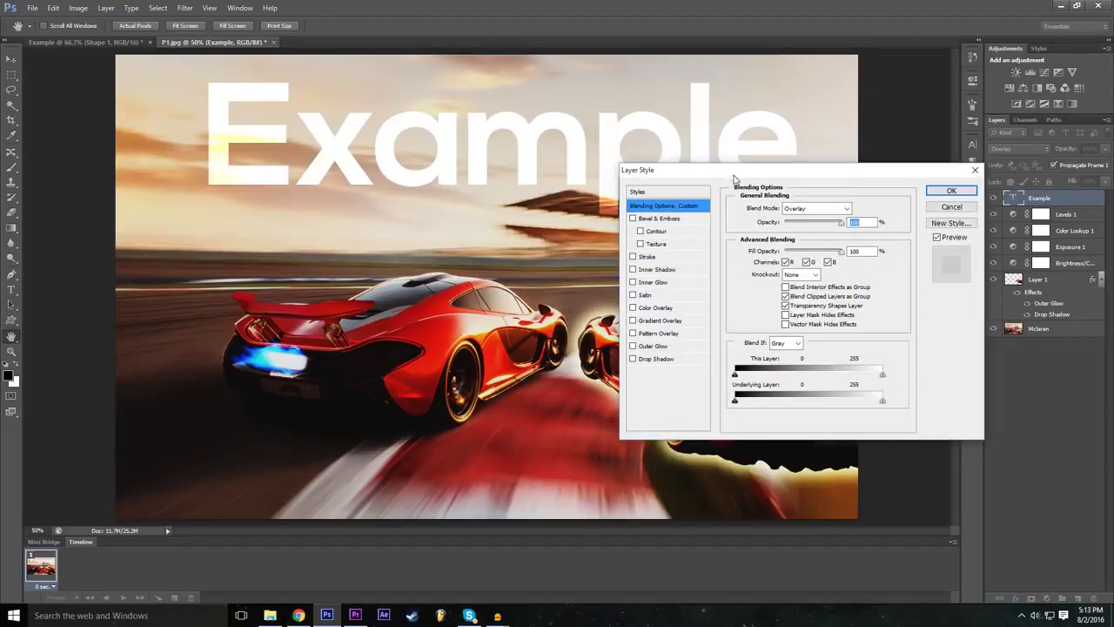
Try the Difference, Exclusion, Darken, Color Burn, Overlay and Vivid Light blend modes on the "Example" text layer
click(815, 208)
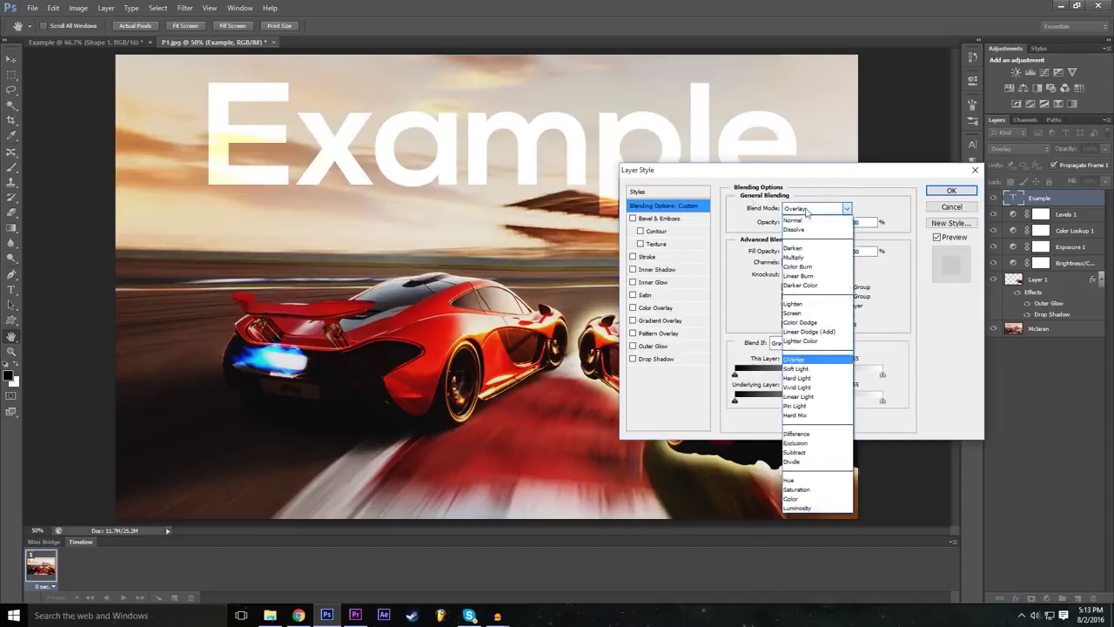
click(800, 438)
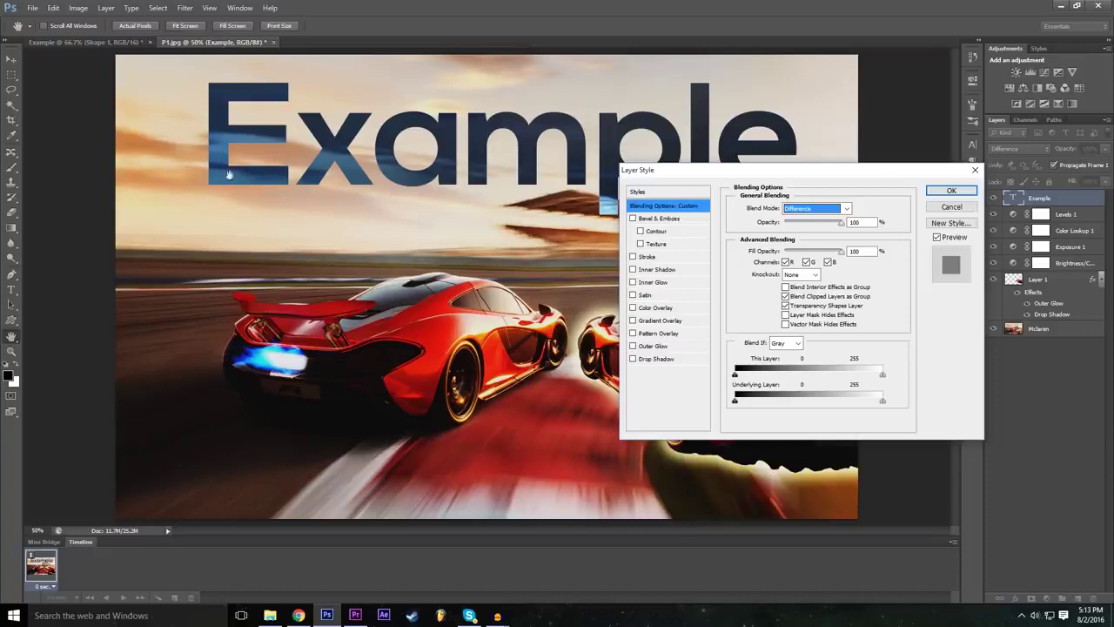
click(786, 208)
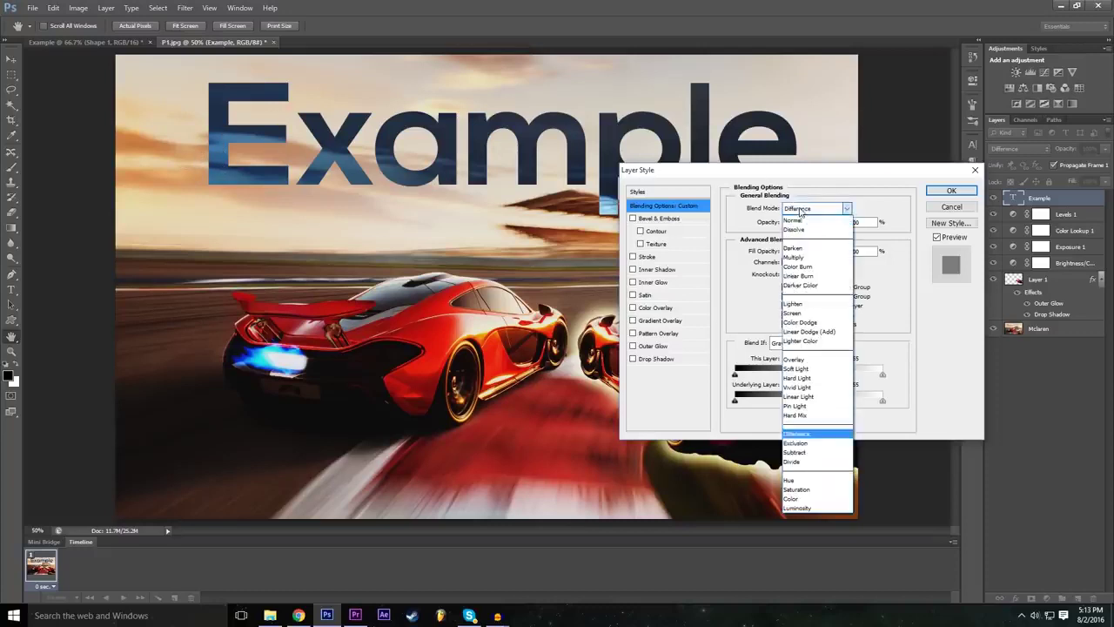
click(809, 450)
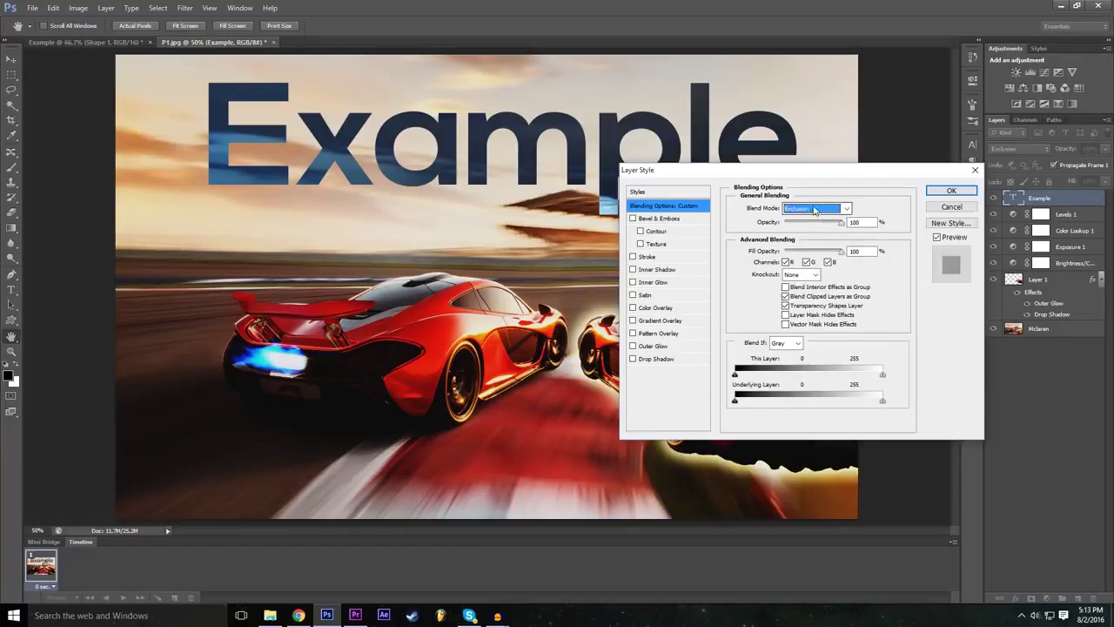
click(814, 209)
click(816, 250)
click(814, 209)
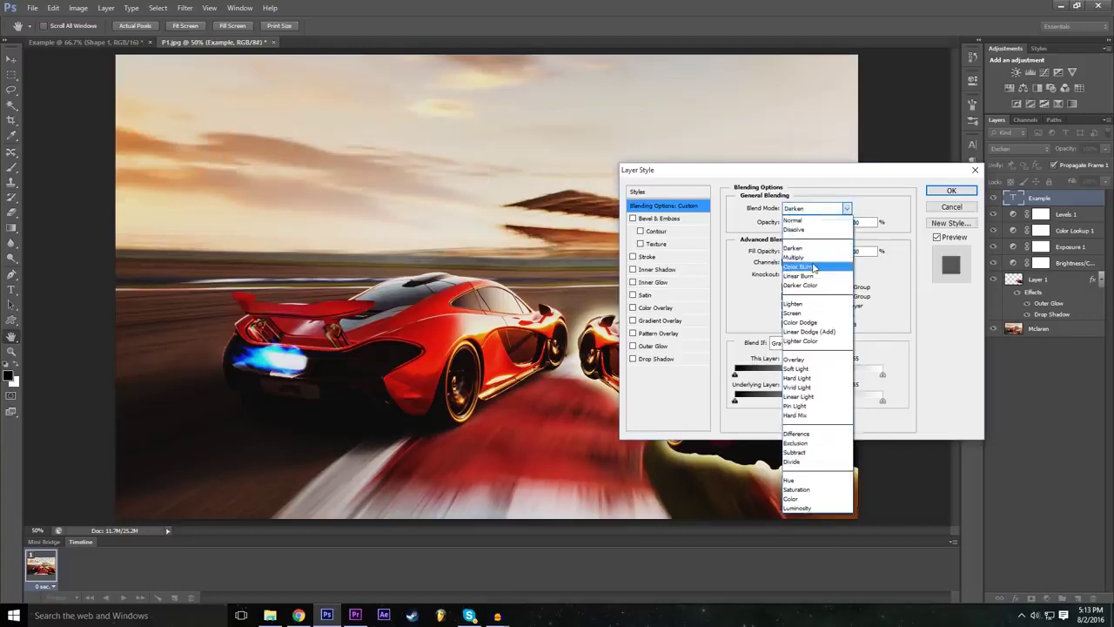
click(807, 266)
click(816, 213)
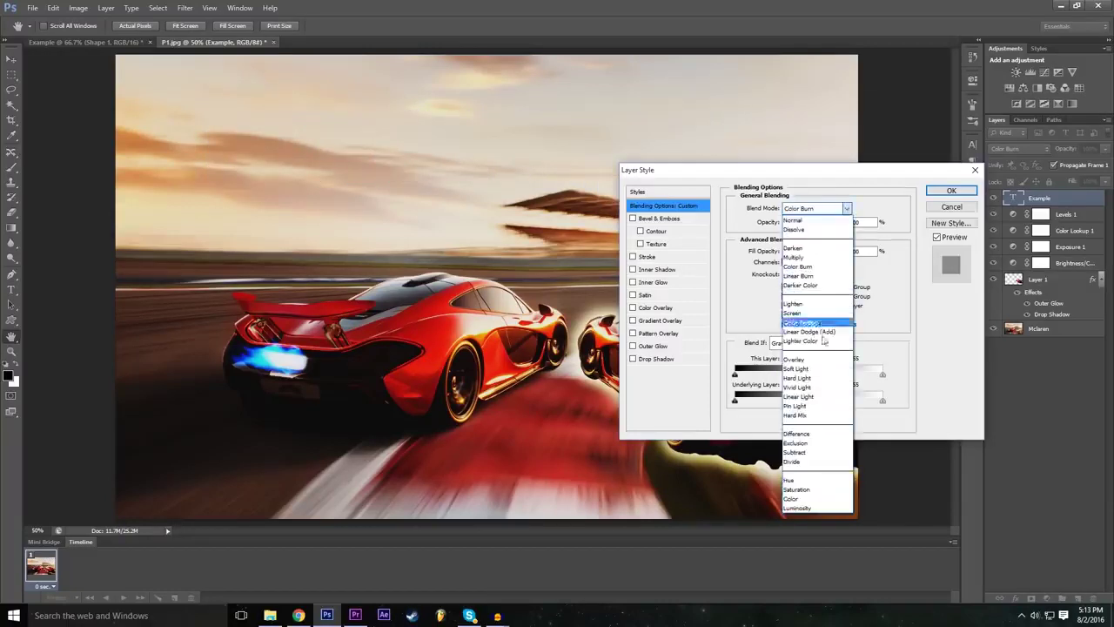
click(805, 359)
click(808, 215)
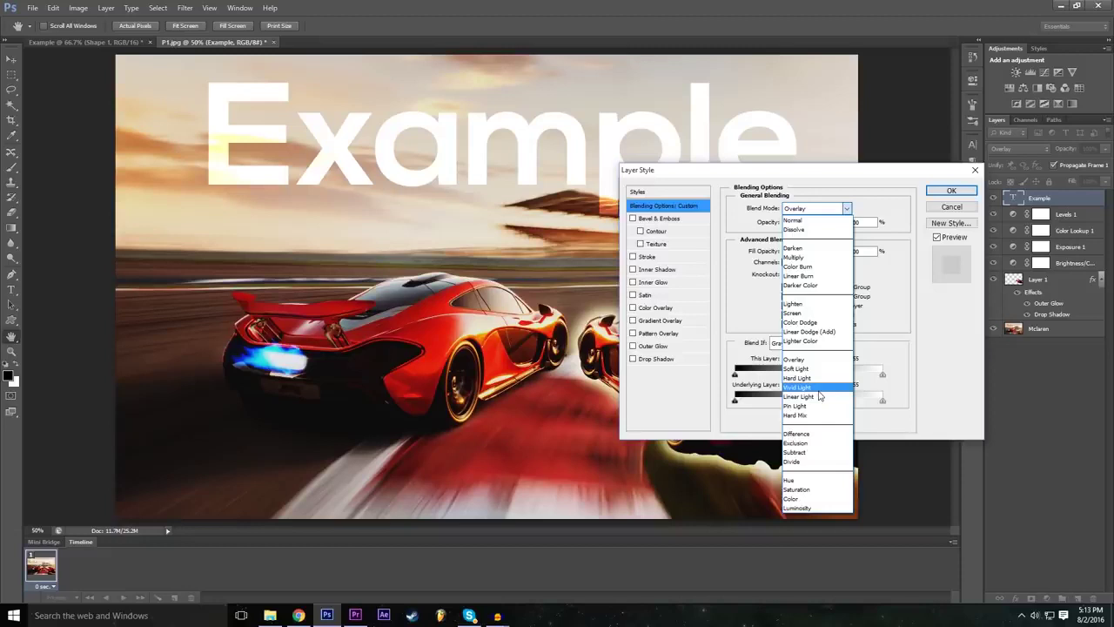
click(818, 391)
Set the "Example" layer's blend mode to Difference and apply the layer style
click(816, 210)
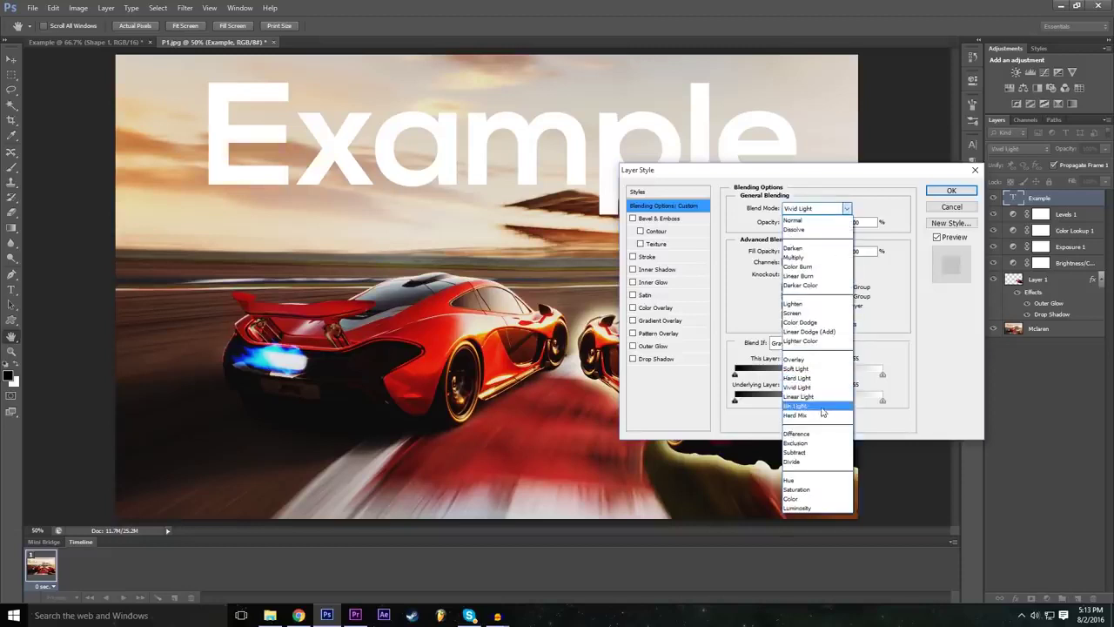
click(819, 433)
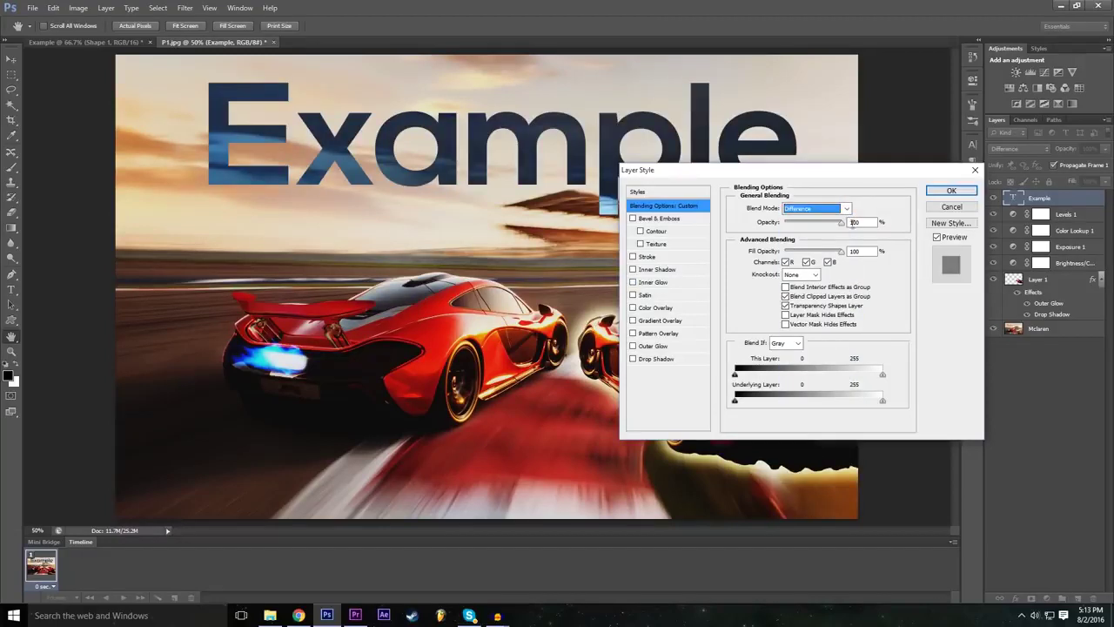
click(952, 190)
Move the "Example" text toward the image's upper-left corner, deselect and reselect its layer, and open the layer effects list
click(12, 58)
drag(403, 130, 329, 155)
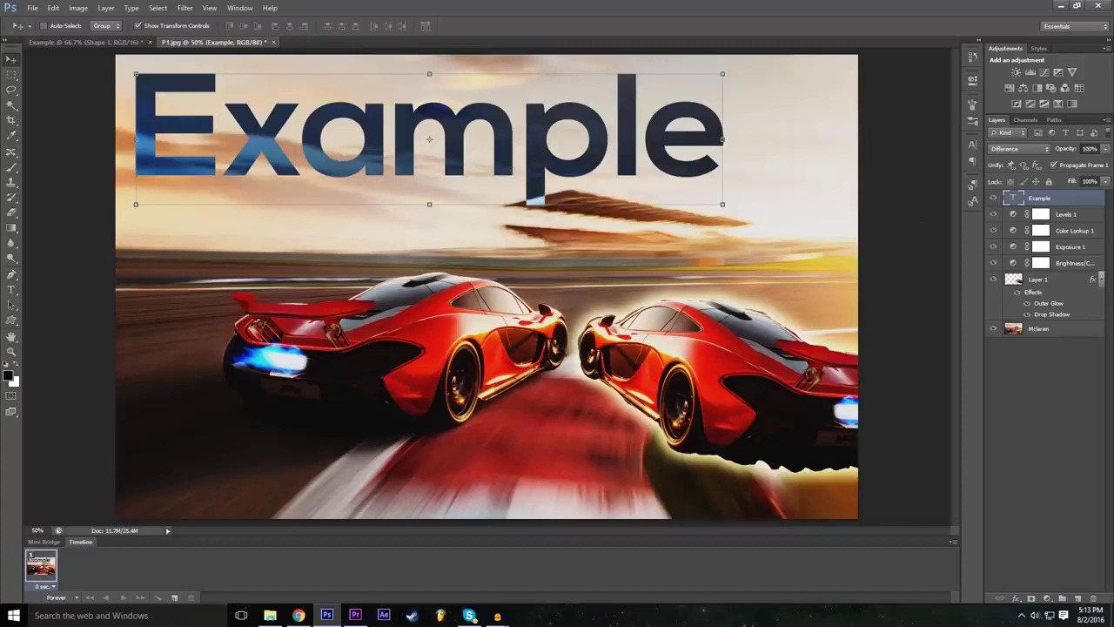
click(1087, 406)
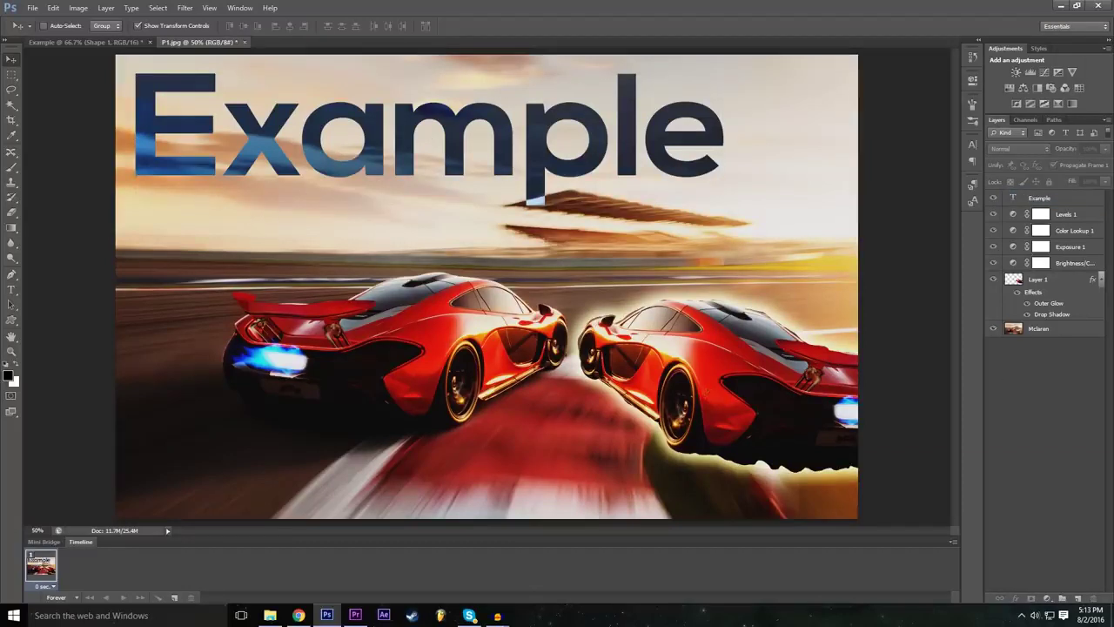
click(1030, 200)
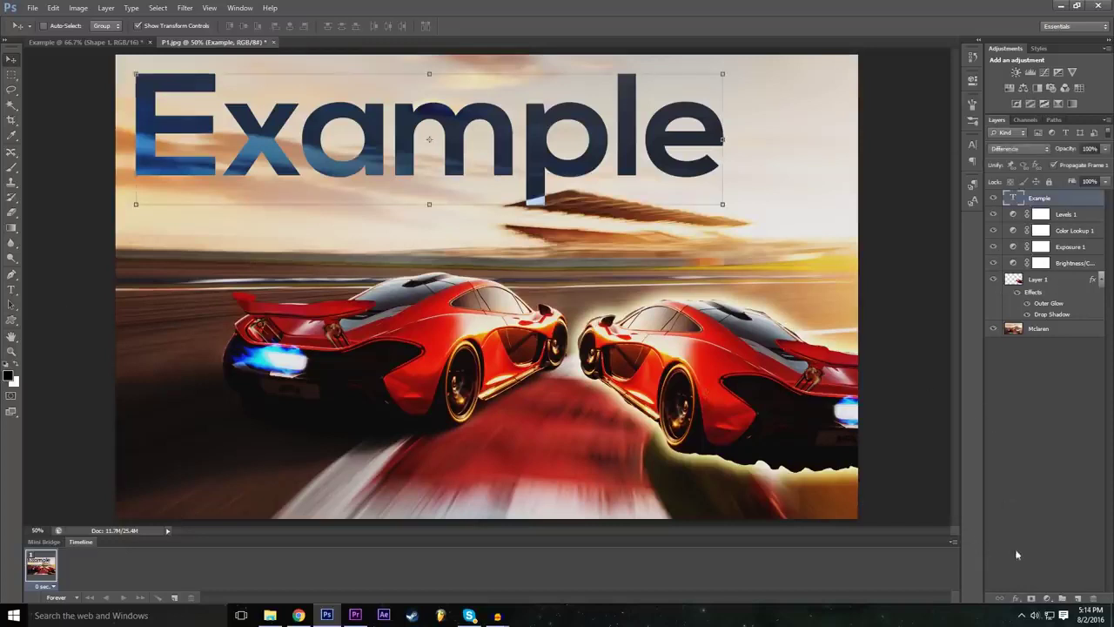
click(1016, 599)
click(1018, 602)
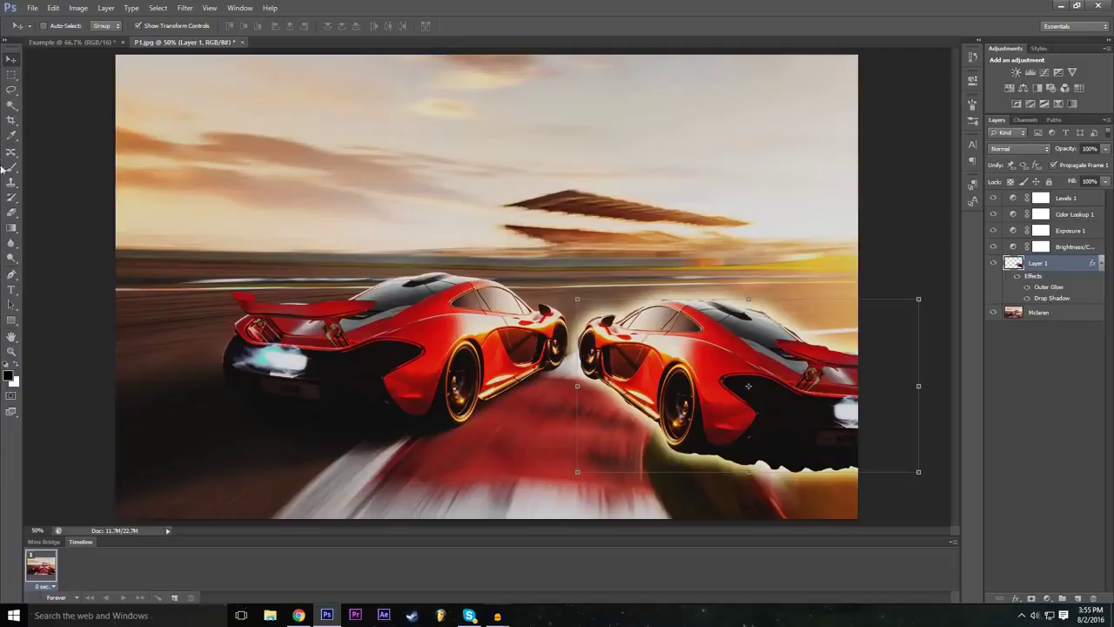
Choose the Eraser tool for Layer 1, set its brush size to 100 px and try softer and harder brush edges
click(14, 214)
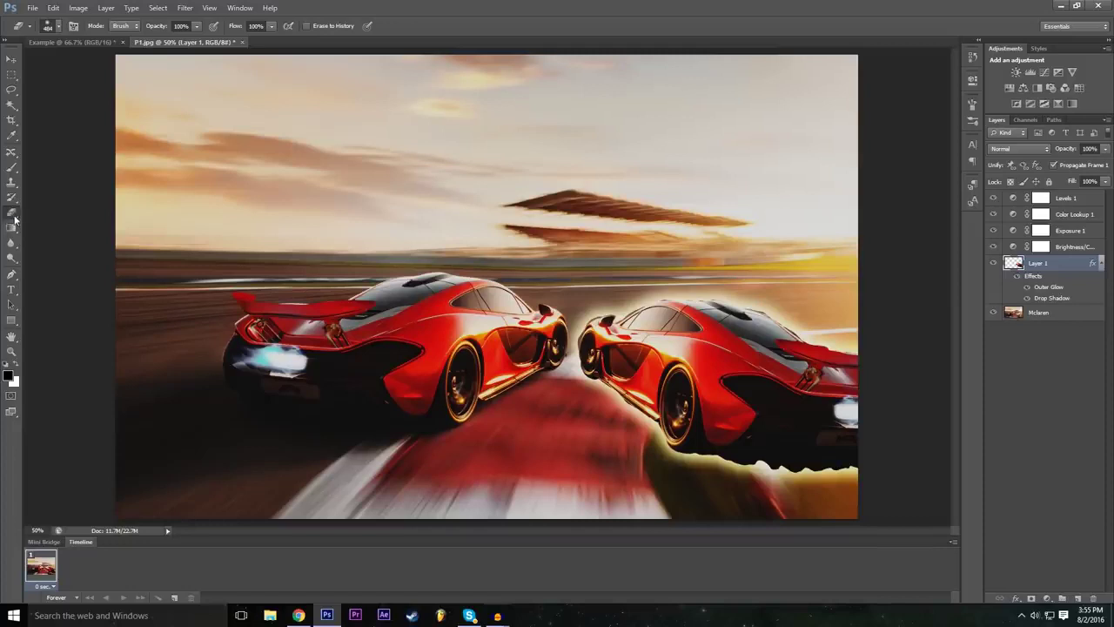
click(58, 28)
click(25, 94)
drag(92, 65, 76, 62)
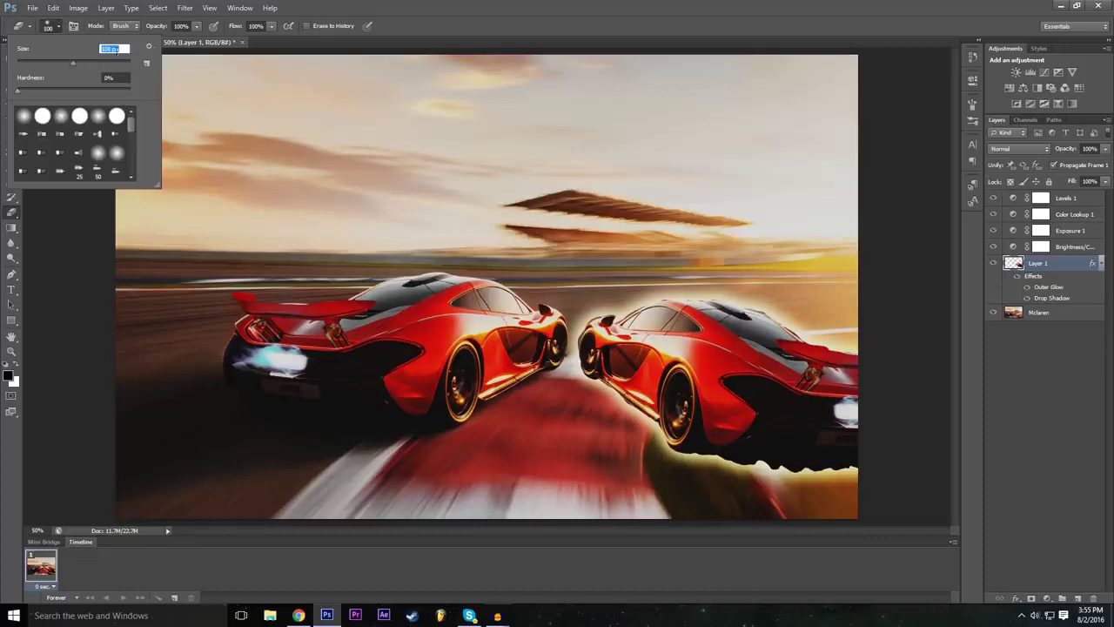
drag(23, 93, 68, 90)
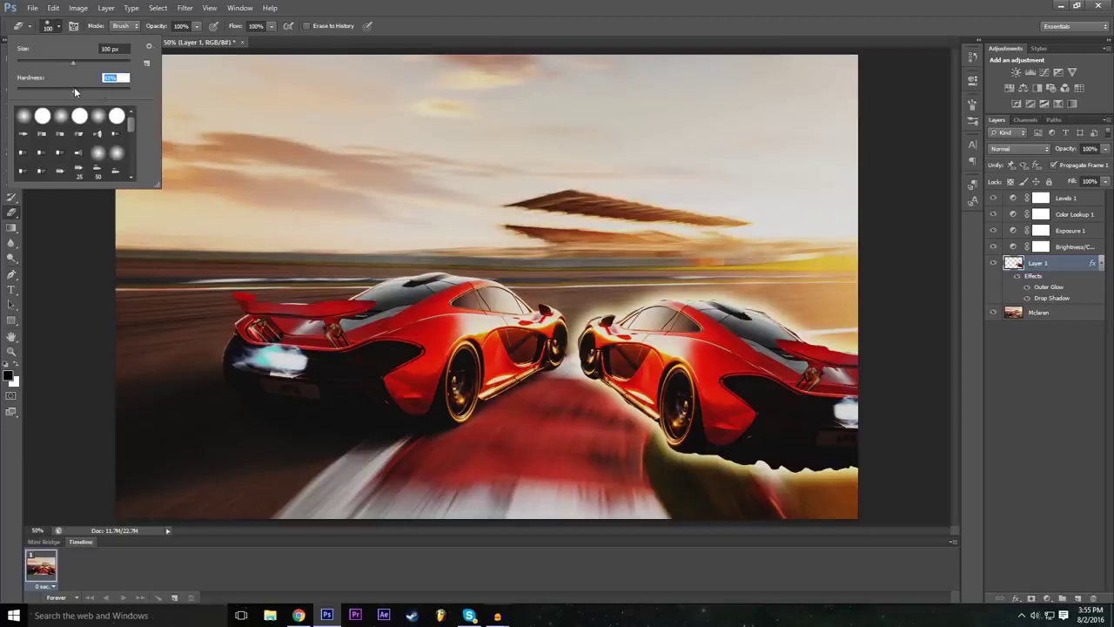
drag(33, 96, 26, 96)
click(485, 5)
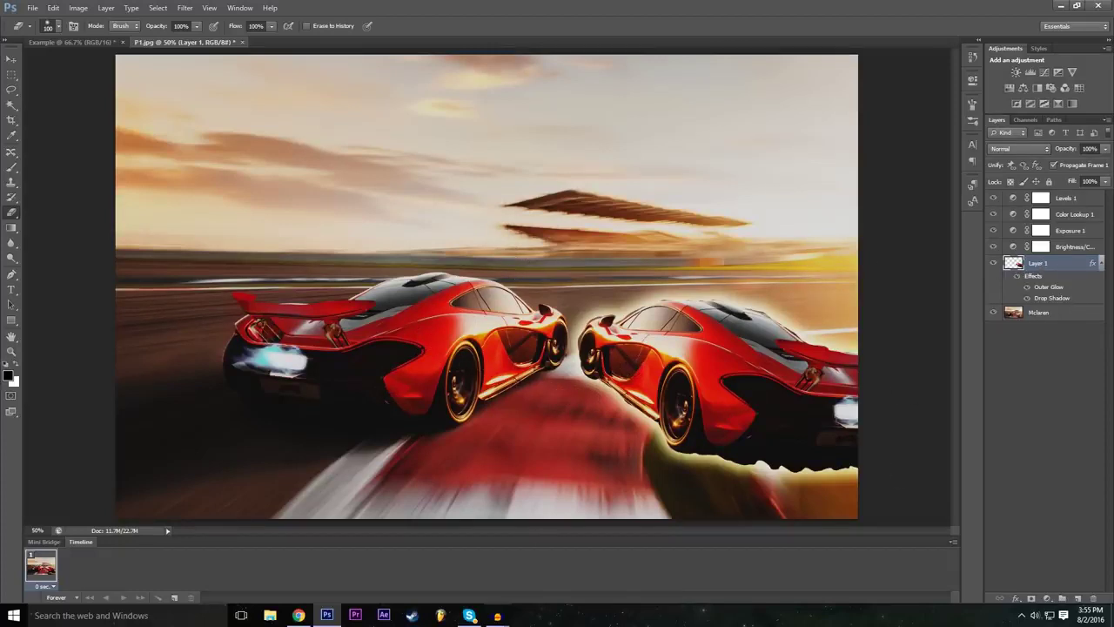
Erase the front and upper body of the glowing car on Layer 1 and step back through the erasing
mouse_move(589, 424)
mouse_down()
mouse_move(709, 322)
mouse_move(661, 331)
mouse_move(610, 366)
mouse_up()
mouse_move(662, 323)
mouse_down()
mouse_move(626, 349)
mouse_move(583, 335)
mouse_move(607, 422)
mouse_move(709, 327)
mouse_move(749, 314)
mouse_move(792, 383)
mouse_move(865, 368)
mouse_move(826, 390)
mouse_move(858, 422)
mouse_up()
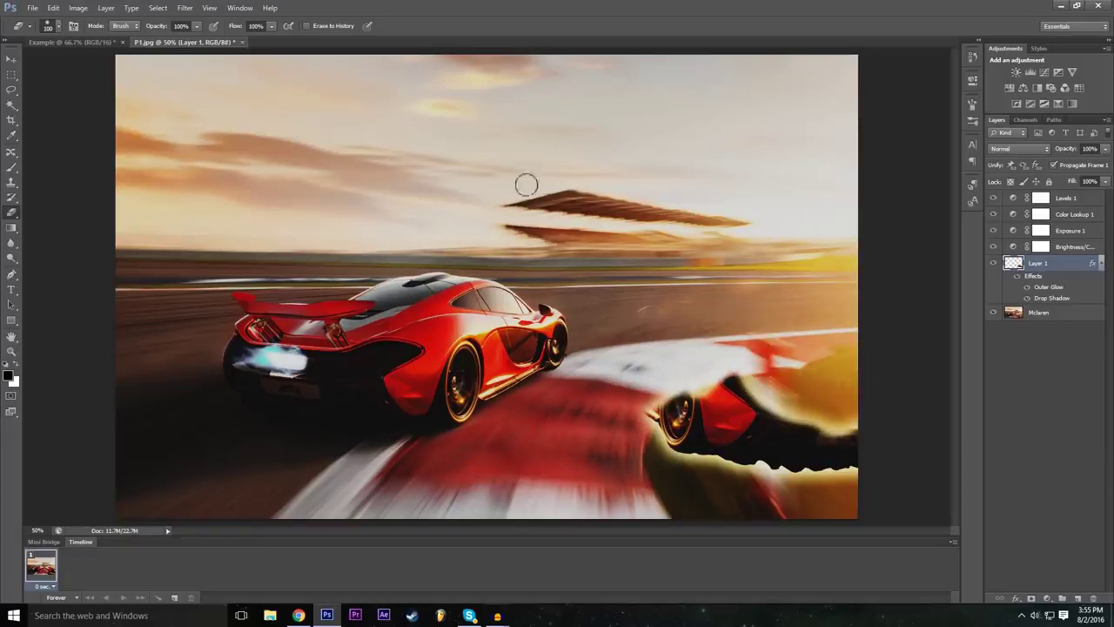
click(53, 8)
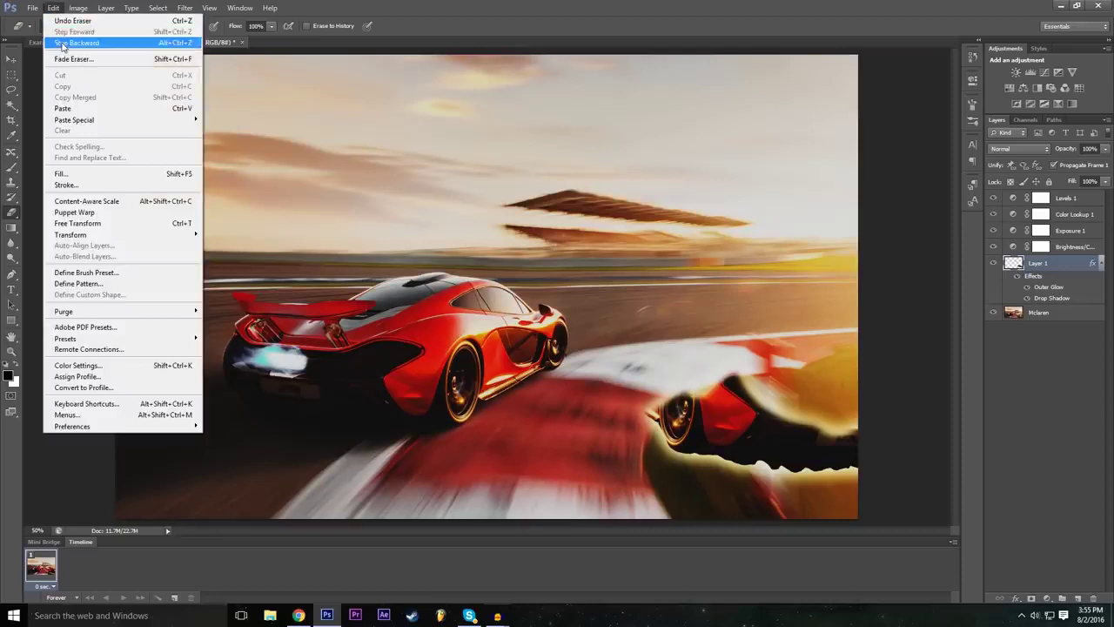
click(77, 43)
Set the Eraser hardness to 100%, select Layer 1 and erase the front end of the glowing car
click(59, 28)
click(39, 80)
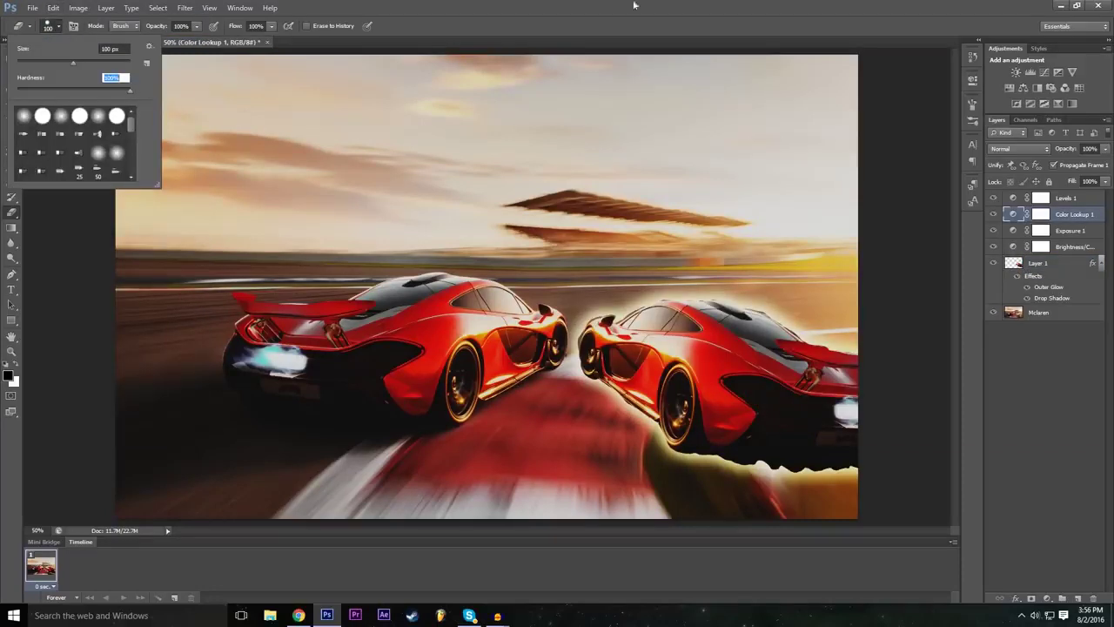
click(634, 313)
click(1032, 263)
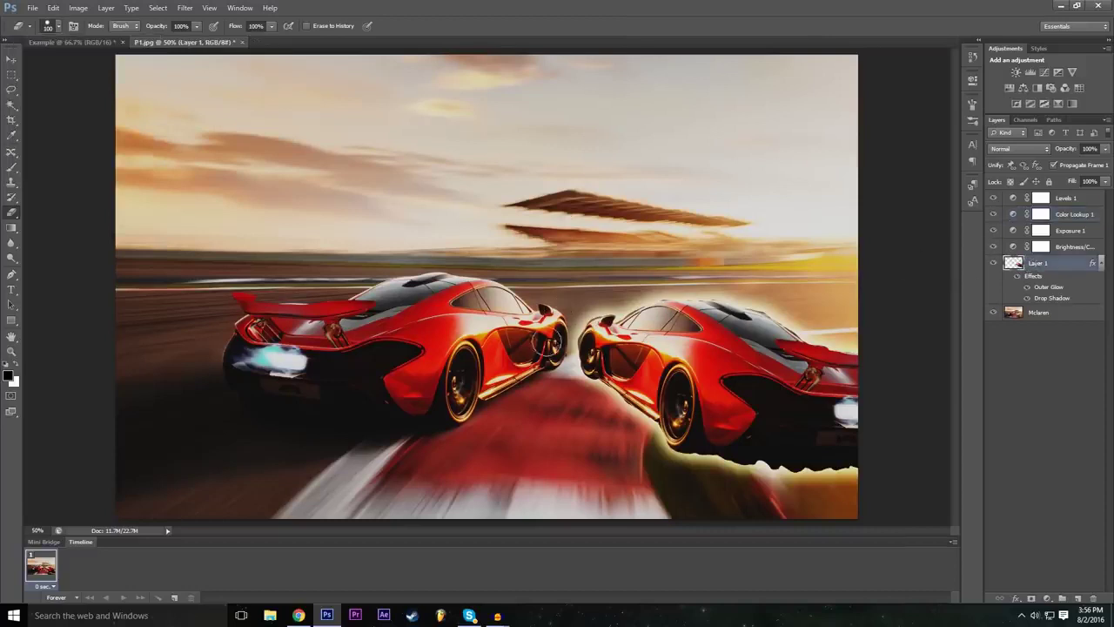
mouse_move(576, 396)
mouse_down()
mouse_move(609, 318)
mouse_move(601, 335)
mouse_move(675, 261)
mouse_move(592, 397)
mouse_move(679, 305)
mouse_move(589, 410)
mouse_up()
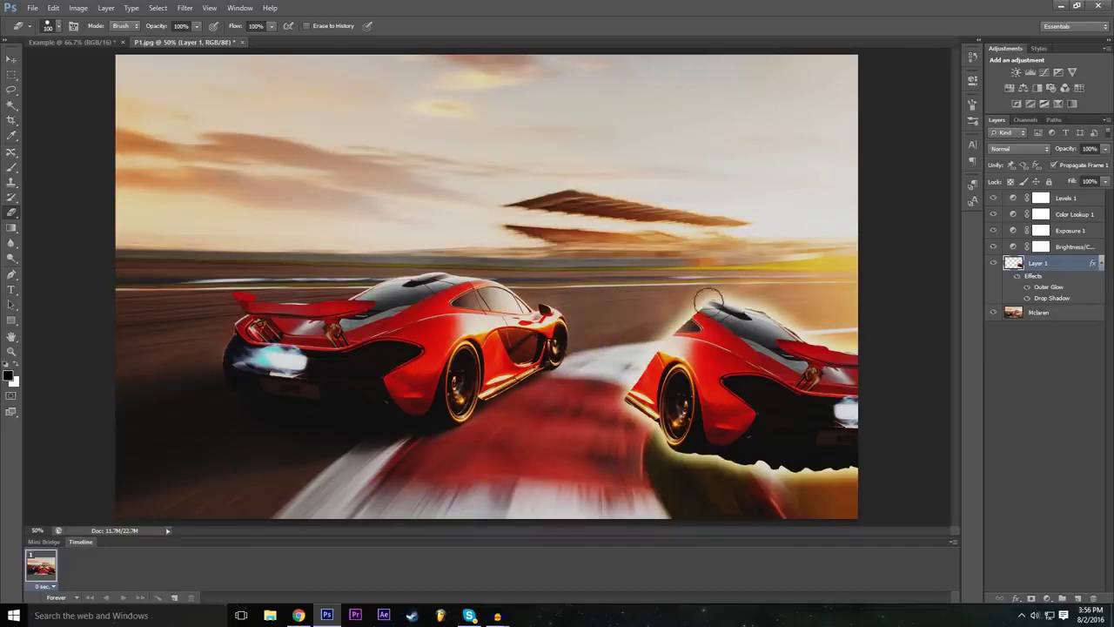
Set the Eraser hardness to 0% and erase a soft stroke across the glowing car's rear and side
click(57, 26)
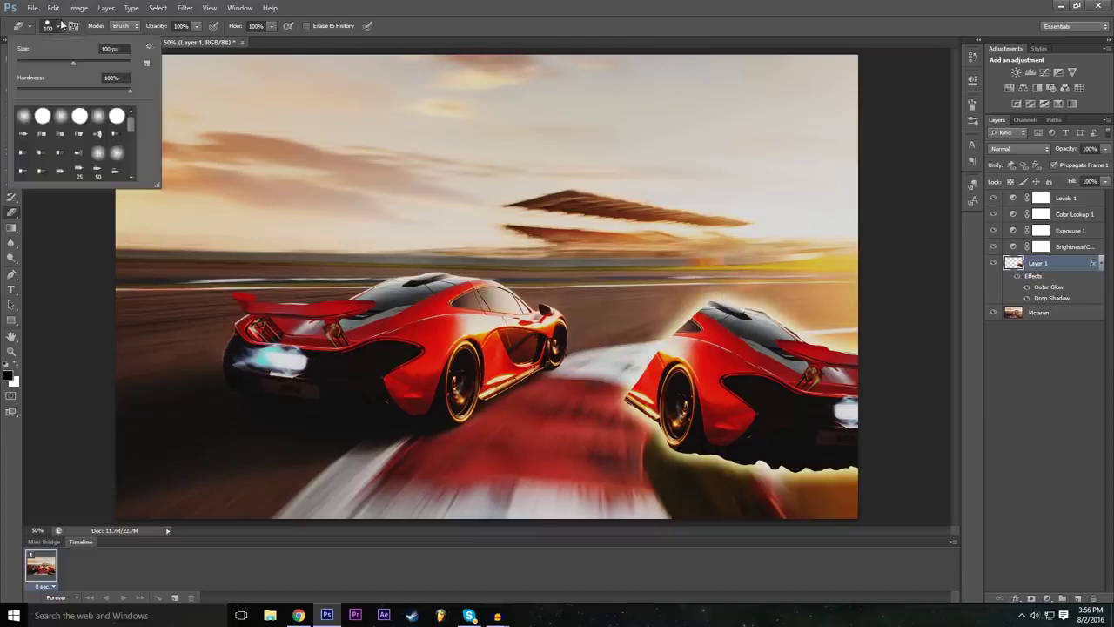
click(75, 90)
click(738, 277)
mouse_move(832, 325)
mouse_down()
mouse_move(687, 453)
mouse_move(766, 402)
mouse_move(836, 321)
mouse_move(688, 453)
mouse_up()
mouse_move(753, 401)
mouse_down()
mouse_move(727, 387)
mouse_move(759, 396)
mouse_up()
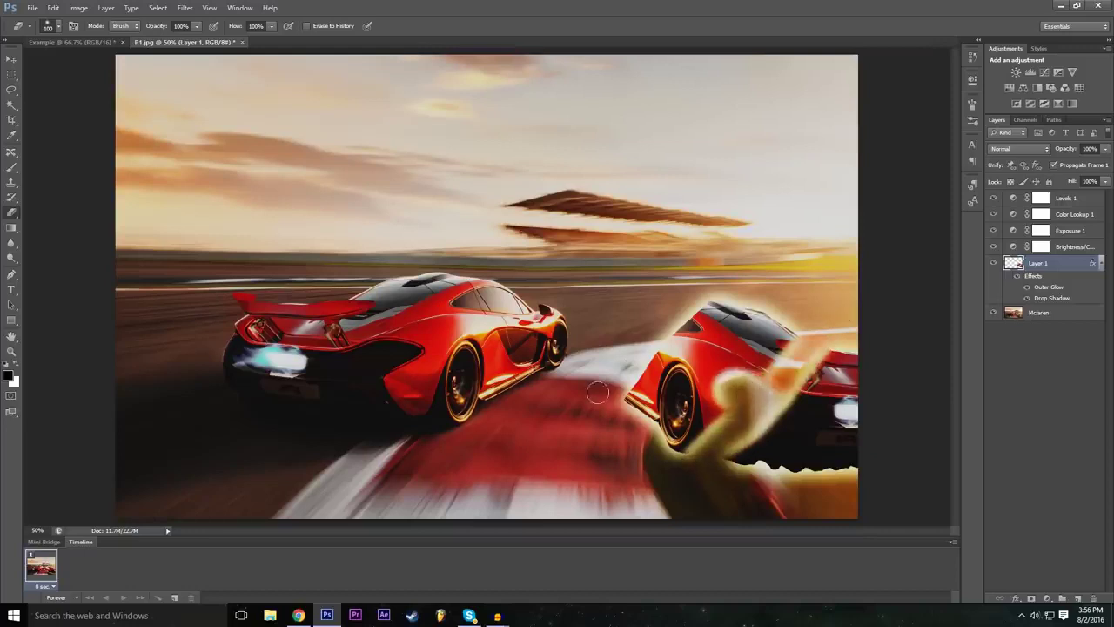
Pick a 59 px textured brush tip for the Eraser and erase most of the remaining glowing car
click(57, 27)
scroll(96, 139, down, 5)
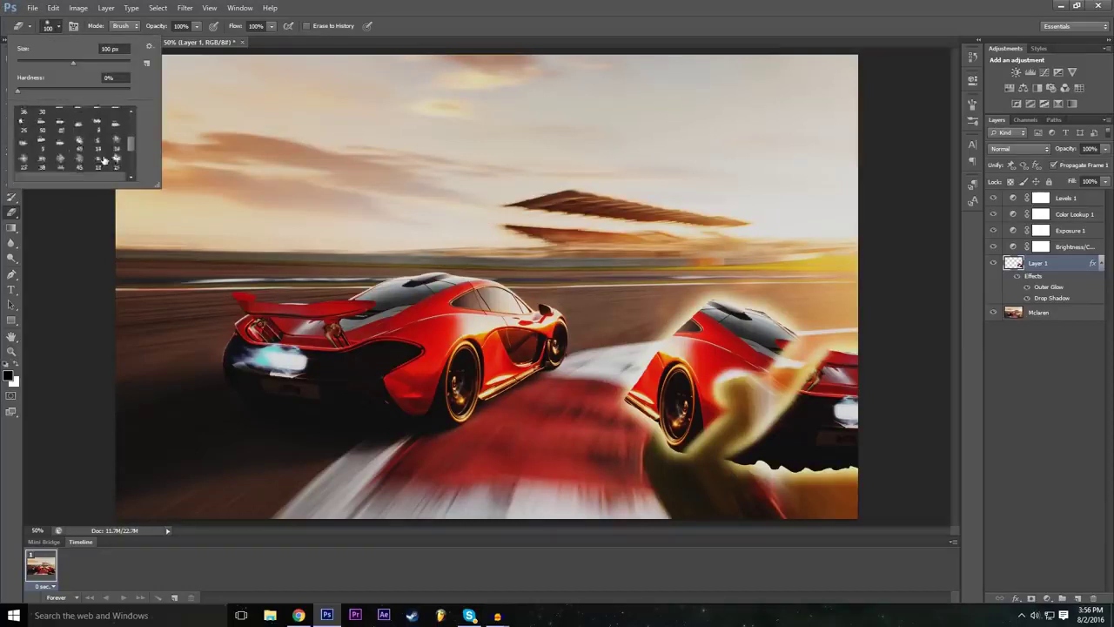
click(115, 133)
click(79, 132)
mouse_move(746, 383)
mouse_down()
mouse_move(710, 363)
mouse_move(719, 352)
mouse_move(662, 378)
mouse_move(731, 315)
mouse_up()
mouse_move(800, 357)
mouse_down()
mouse_move(814, 423)
mouse_move(836, 408)
mouse_move(833, 429)
mouse_move(849, 449)
mouse_move(730, 454)
mouse_move(787, 468)
mouse_move(797, 463)
mouse_move(633, 434)
mouse_move(622, 397)
mouse_move(638, 395)
mouse_move(660, 358)
mouse_up()
mouse_move(608, 406)
mouse_down()
mouse_move(674, 393)
mouse_move(697, 352)
mouse_move(686, 298)
mouse_move(705, 320)
mouse_move(691, 323)
mouse_move(714, 305)
mouse_move(721, 322)
mouse_move(714, 303)
mouse_move(764, 331)
mouse_move(808, 397)
mouse_move(806, 483)
mouse_move(834, 466)
mouse_up()
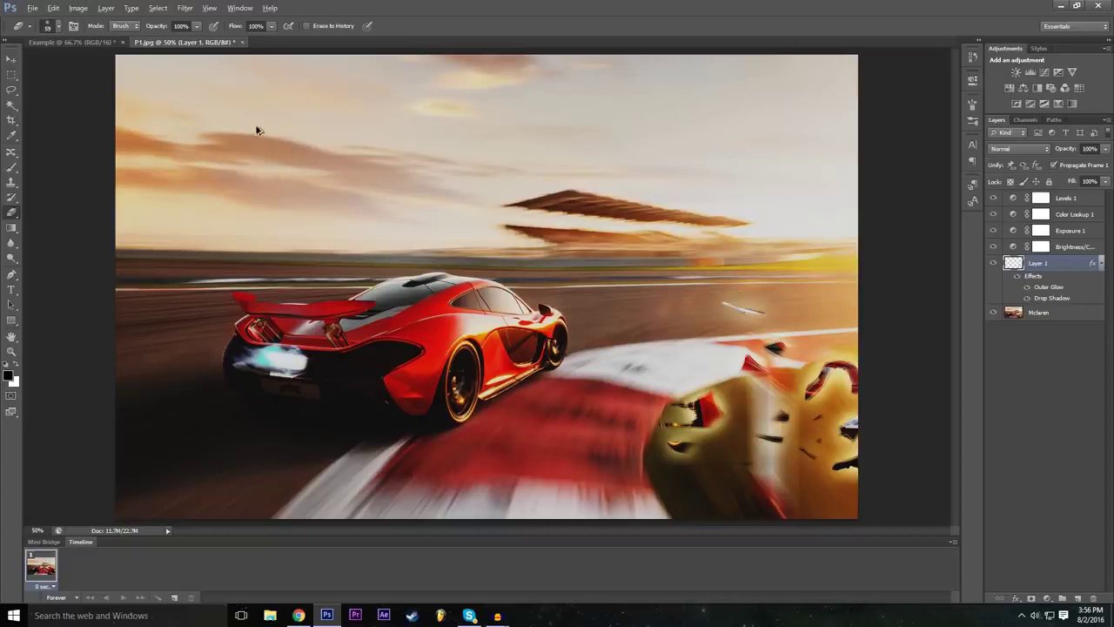
Undo all the eraser strokes on Layer 1 to restore the complete glowing car
key(ctrl+z)
key(ctrl+alt+z)
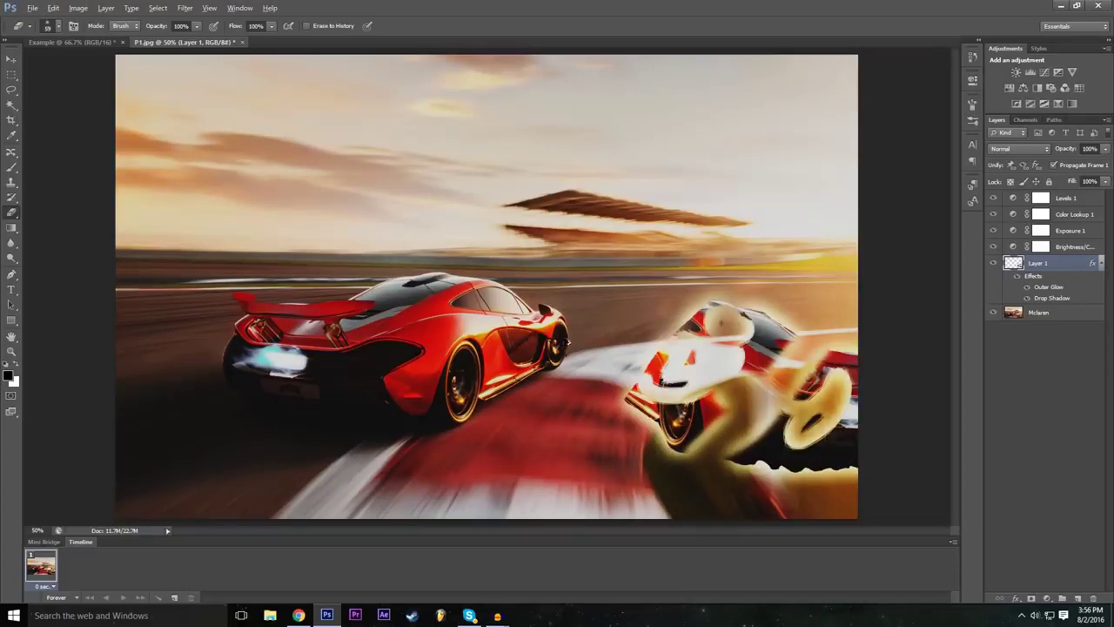
key(ctrl+alt+z)
key(ctrl+alt+z)
key(ctrl+alt+z)
key(ctrl+alt+z)
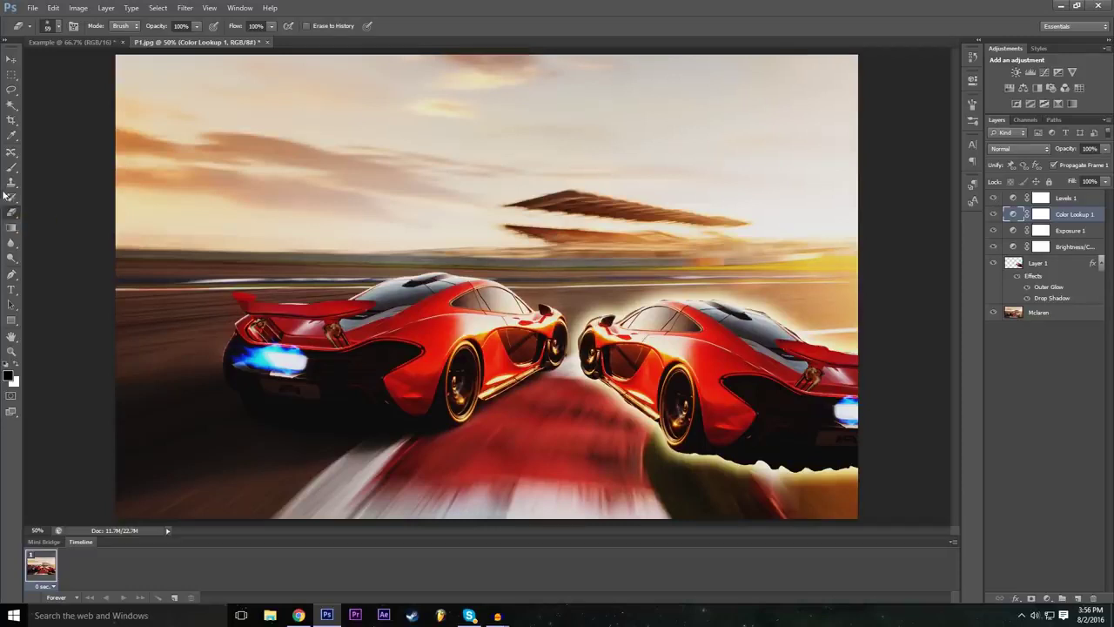
Activate the Pen tool
click(13, 277)
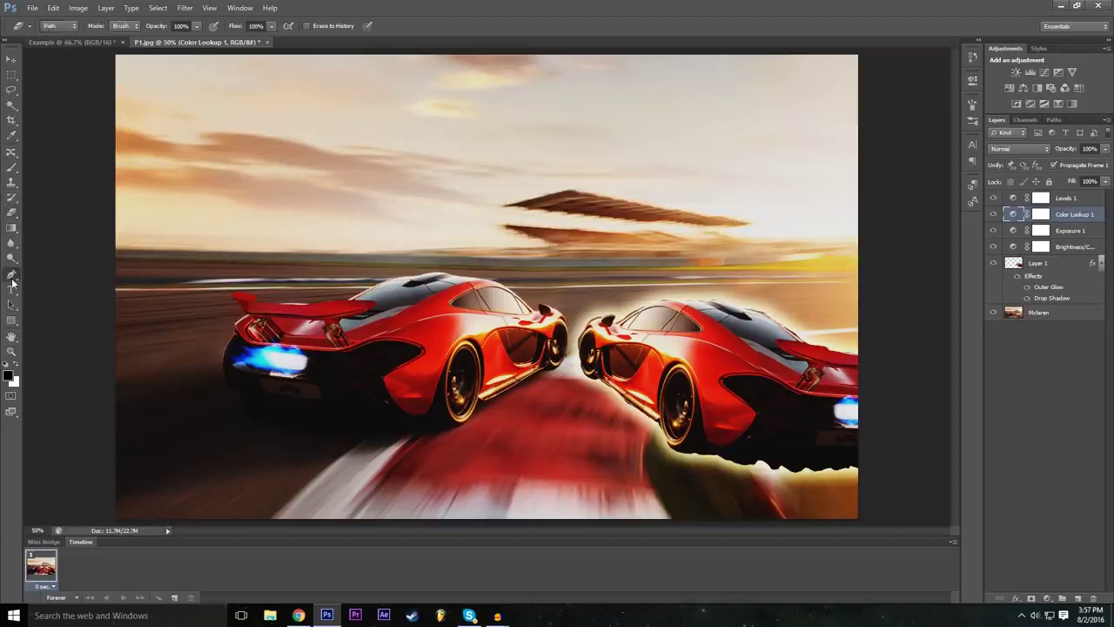
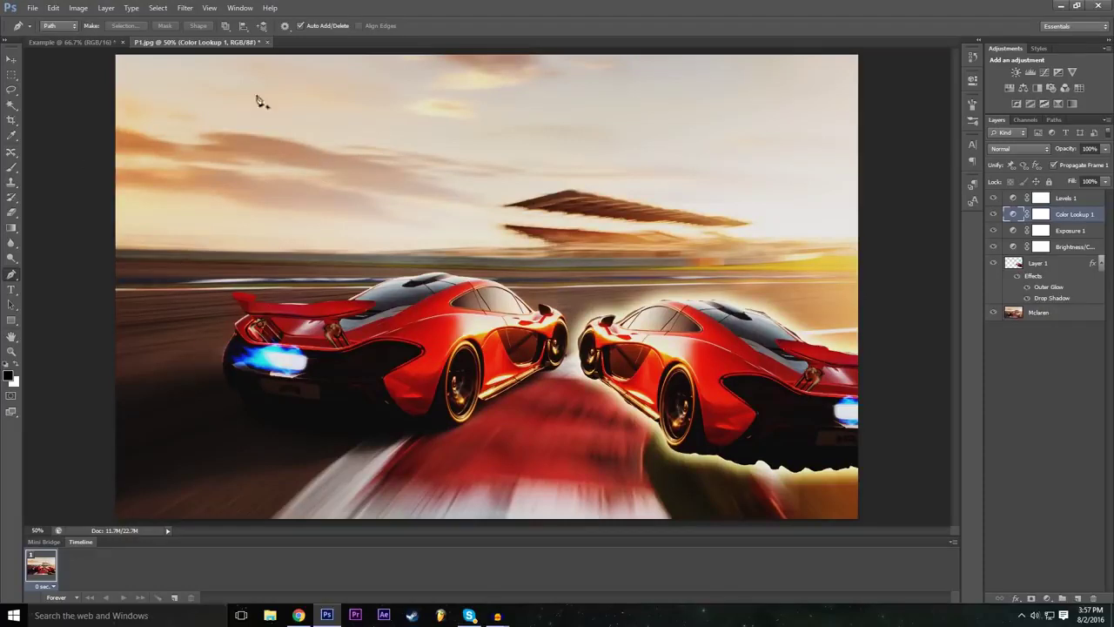
click(79, 41)
click(148, 42)
click(33, 8)
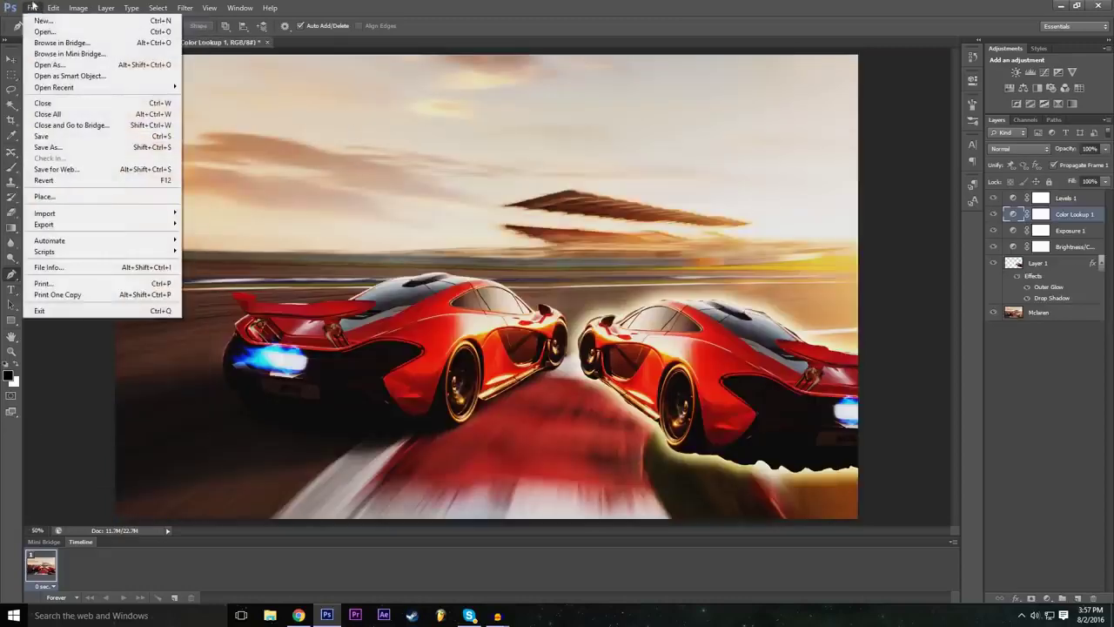
click(87, 20)
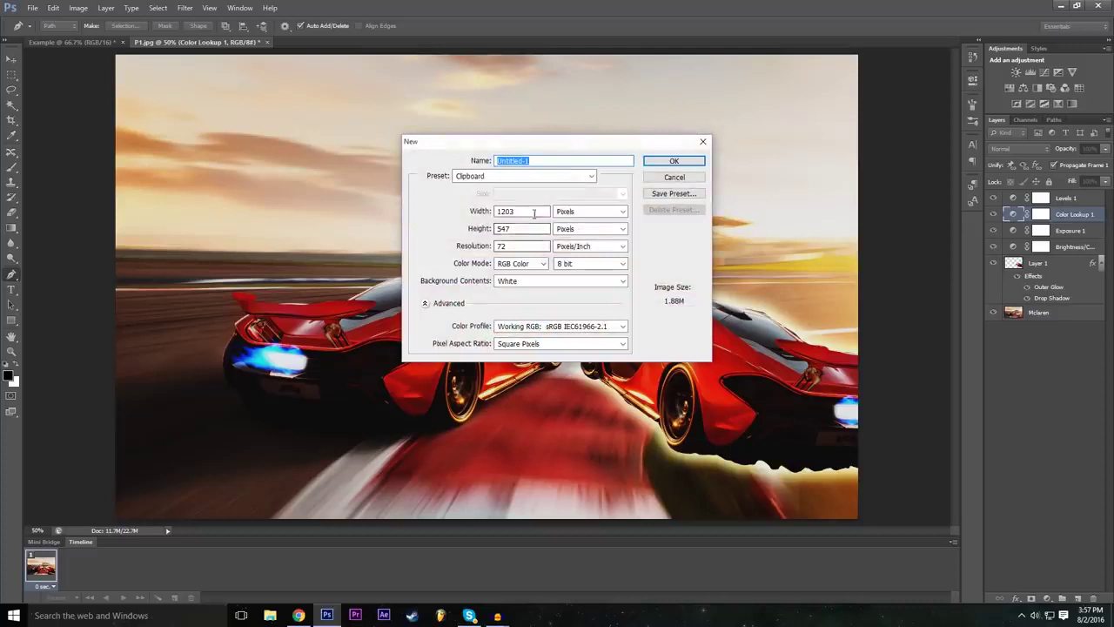
double_click(537, 213)
text(1920)
double_click(520, 228)
text(1080)
click(673, 160)
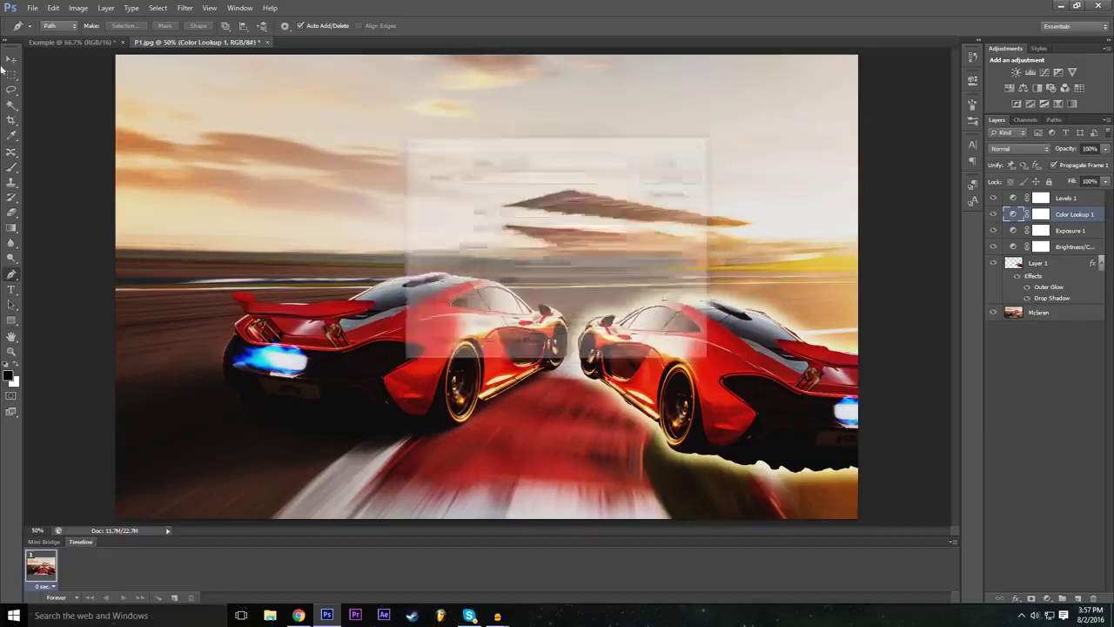
In the Example document, hide Rectangle 1 and start a Pen path on the Background layer near the canvas's upper left
click(53, 41)
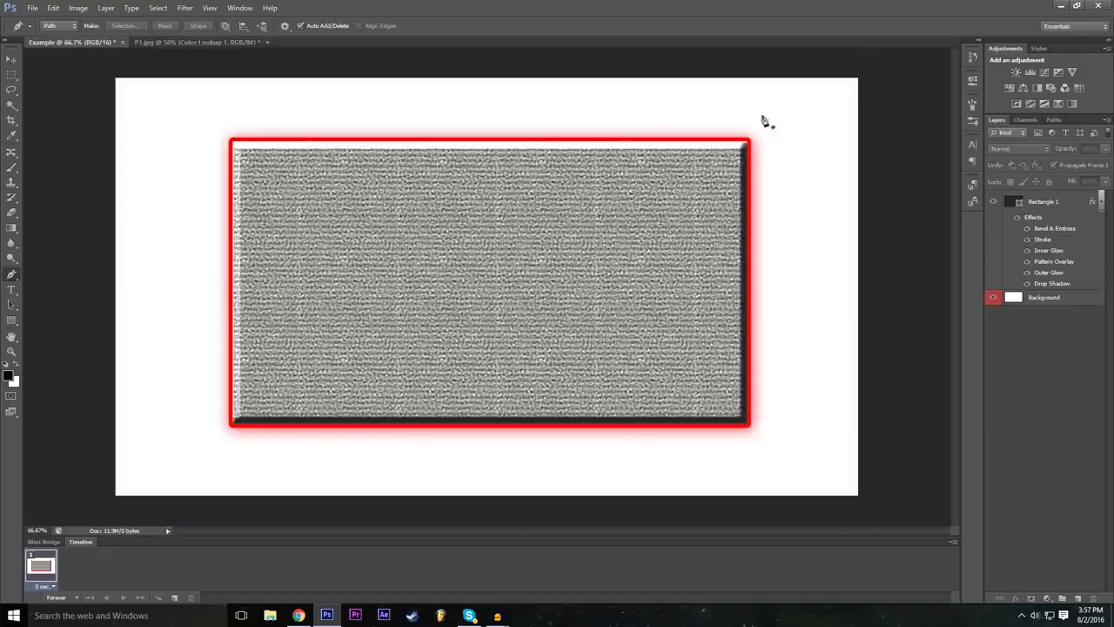
click(994, 202)
click(1010, 298)
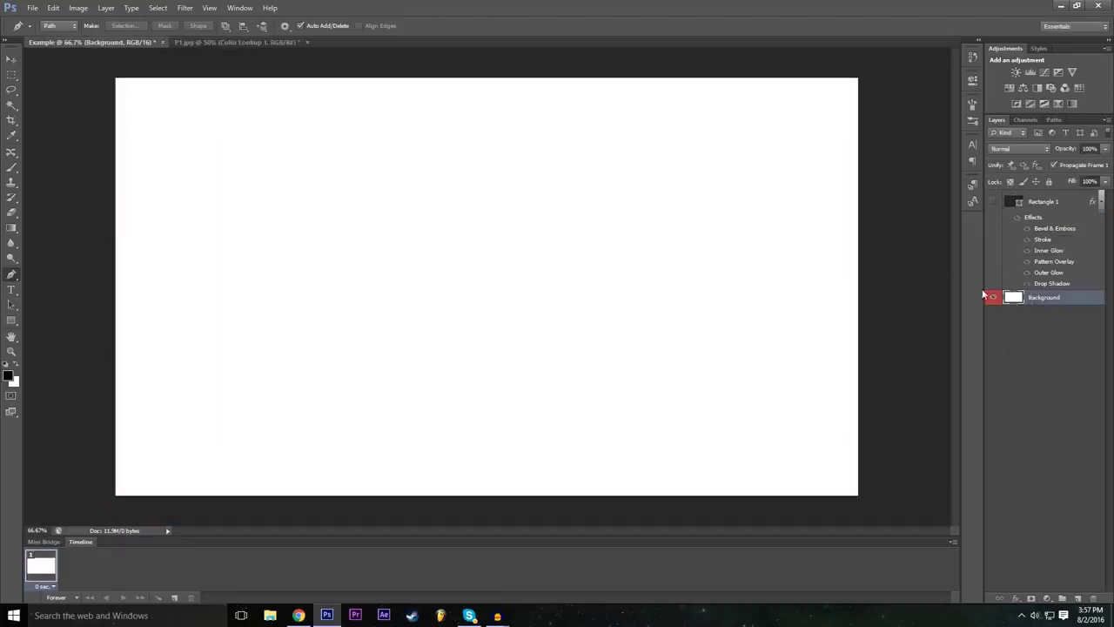
click(993, 202)
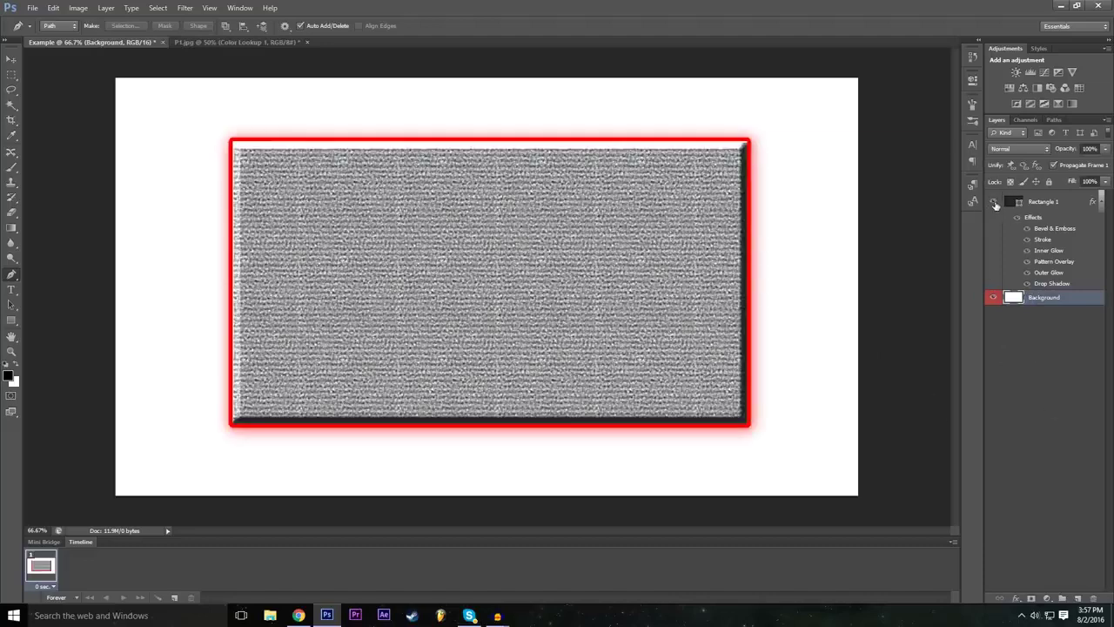
click(994, 202)
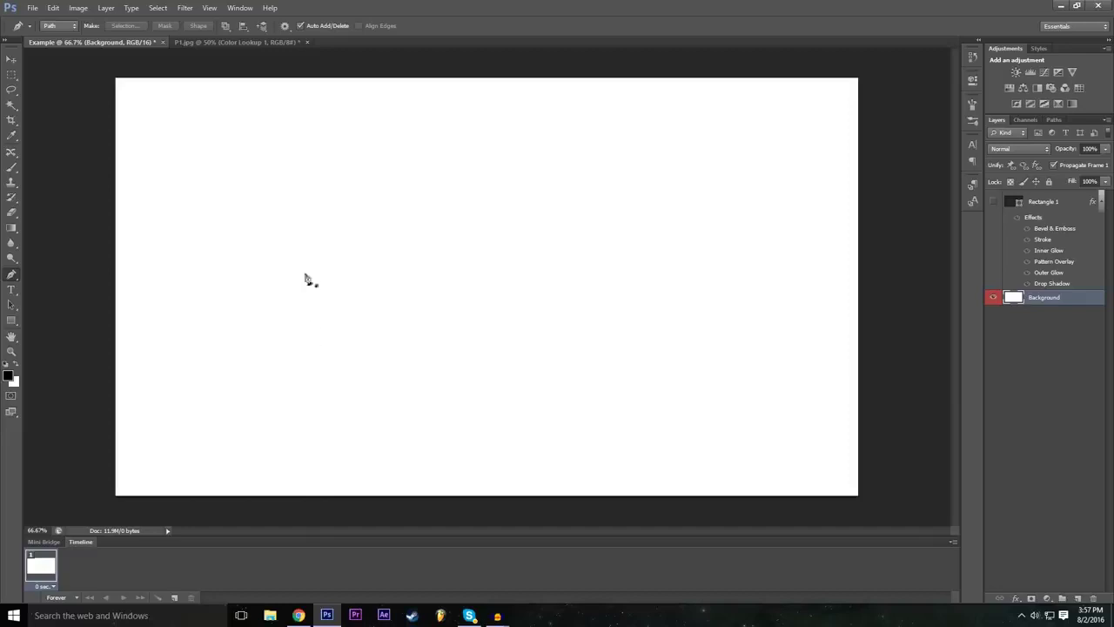
click(309, 168)
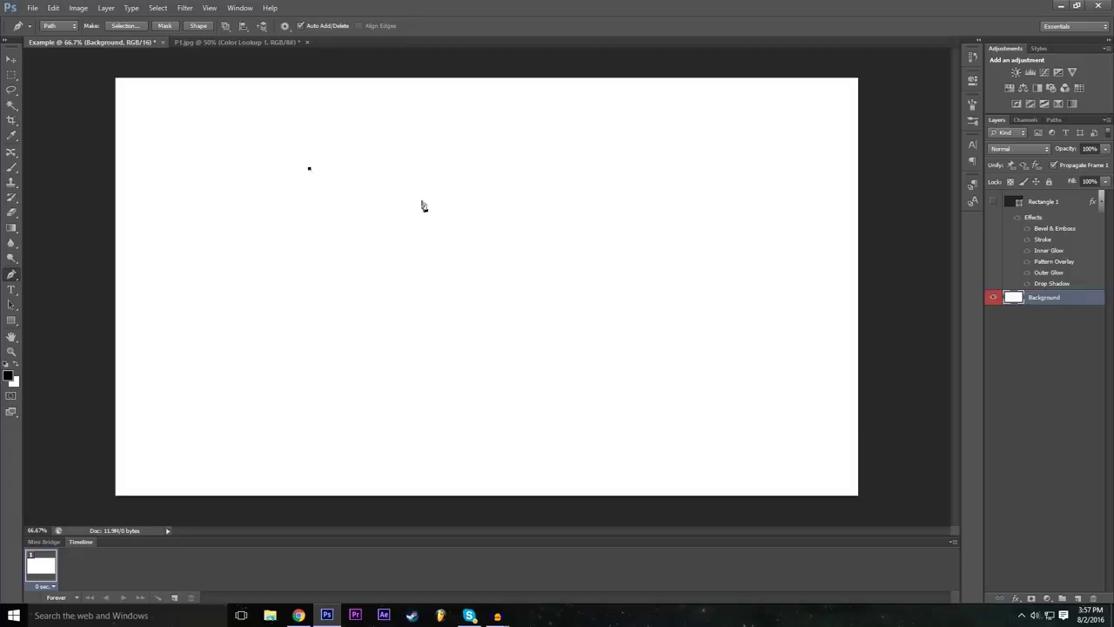
click(494, 165)
click(306, 293)
click(515, 293)
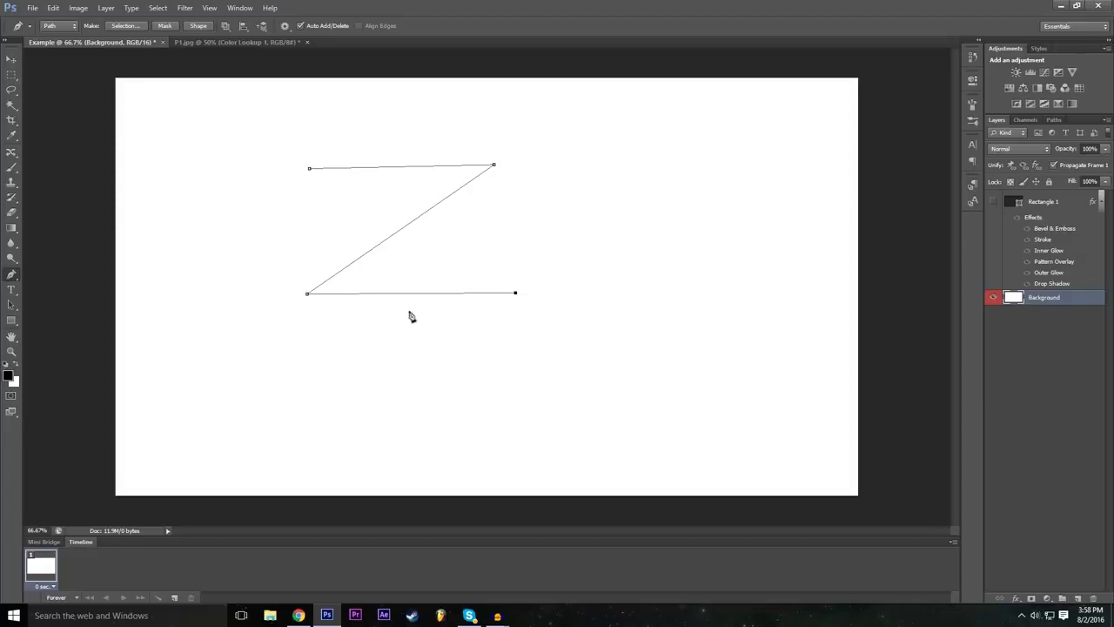
key(ctrl+alt+z)
key(ctrl+alt+z)
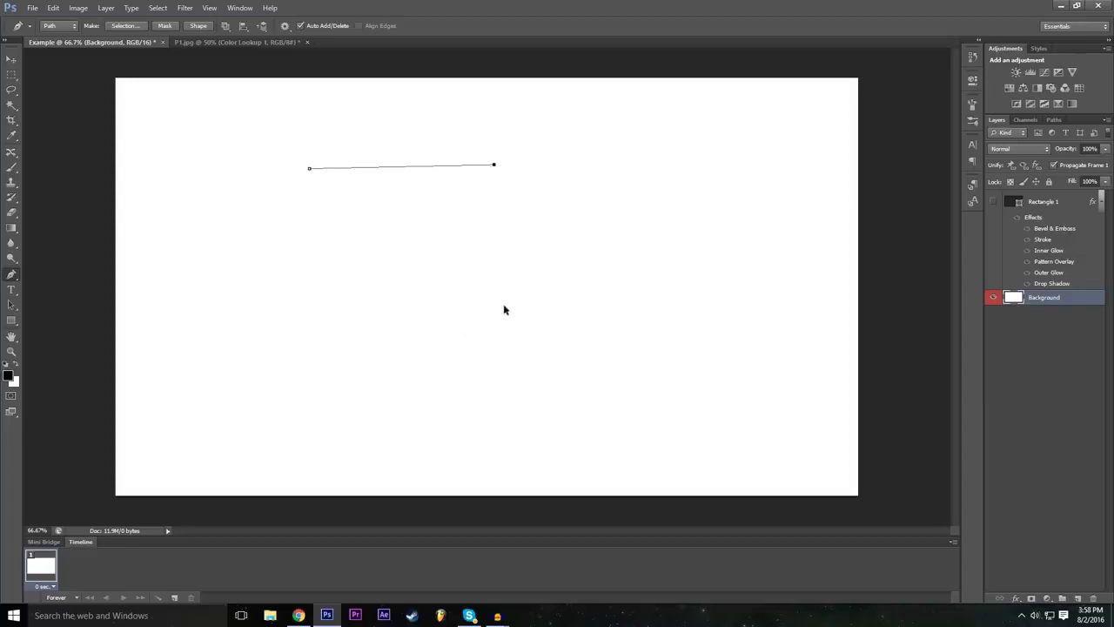
key(ctrl+alt+z)
Draw a level upper line, a diagonal down to the lower left and a level baseline as the first edges of a Z
click(495, 168)
click(52, 7)
click(53, 7)
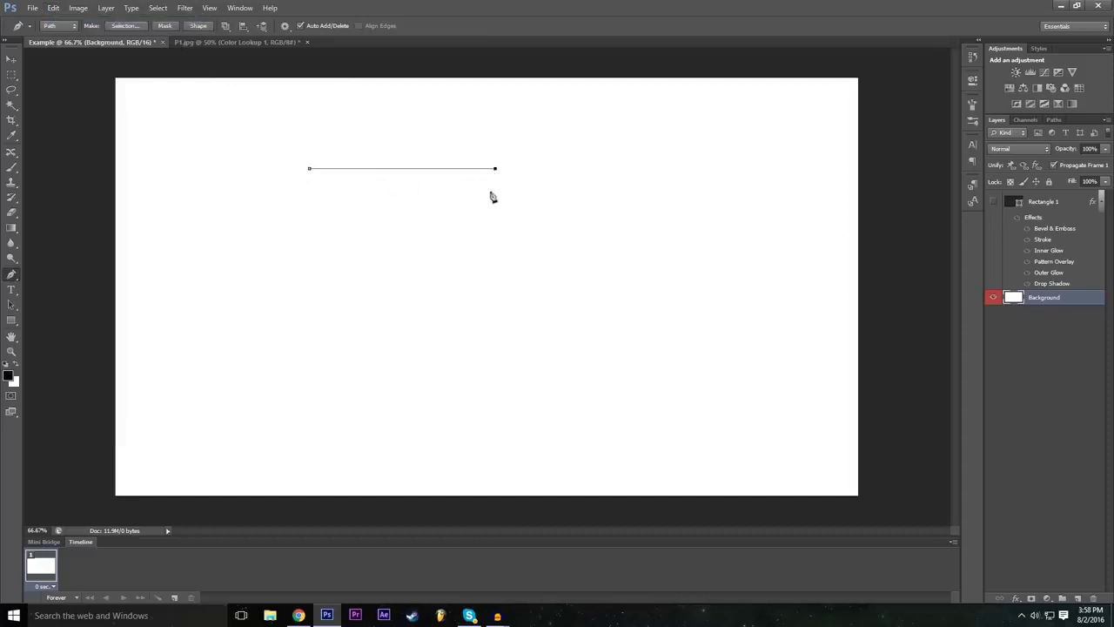
click(367, 297)
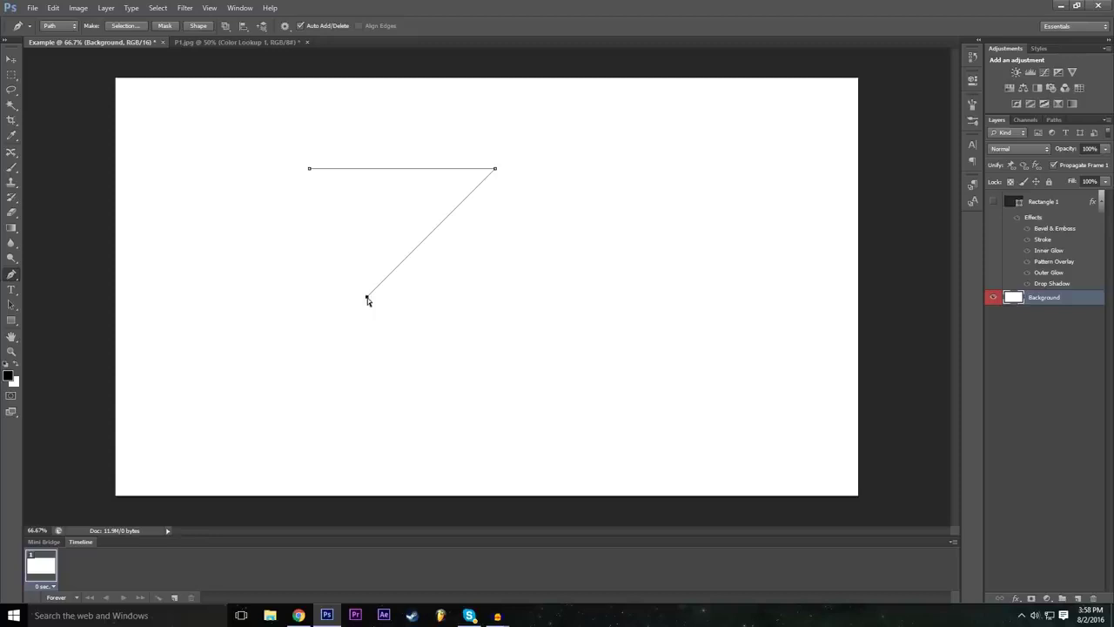
drag(367, 299, 330, 333)
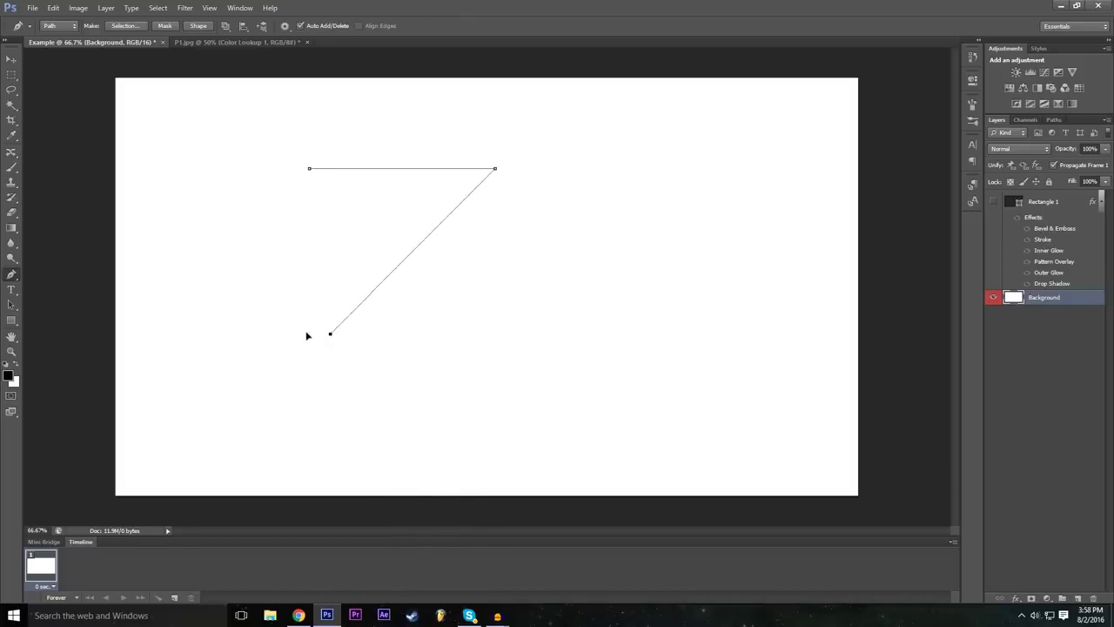
mouse_move(304, 340)
mouse_down()
mouse_move(305, 357)
mouse_move(309, 349)
mouse_up()
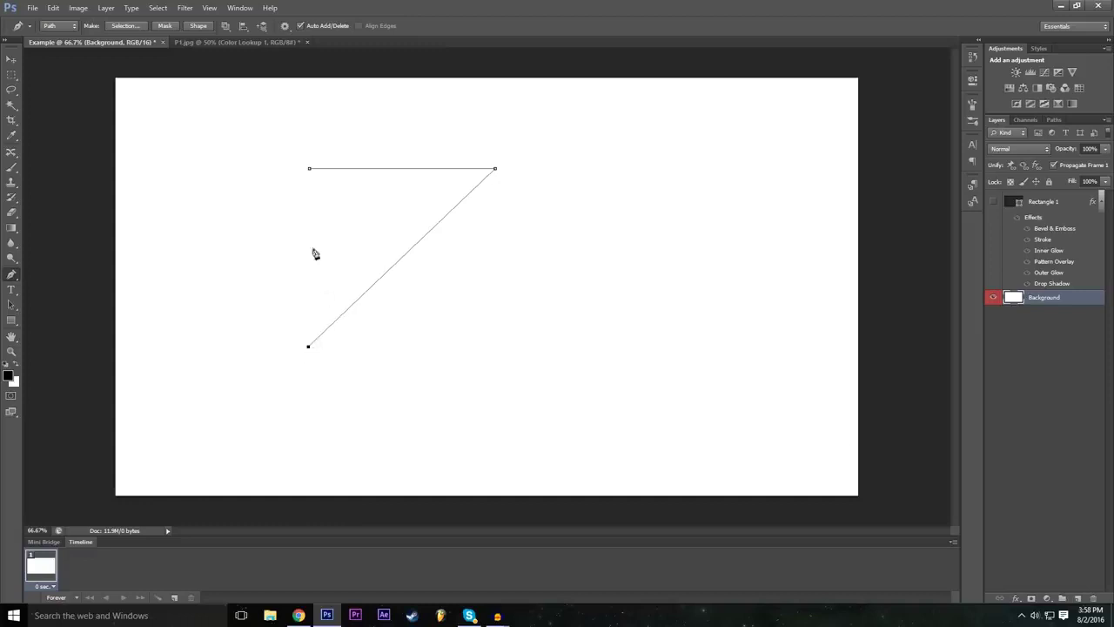
click(509, 346)
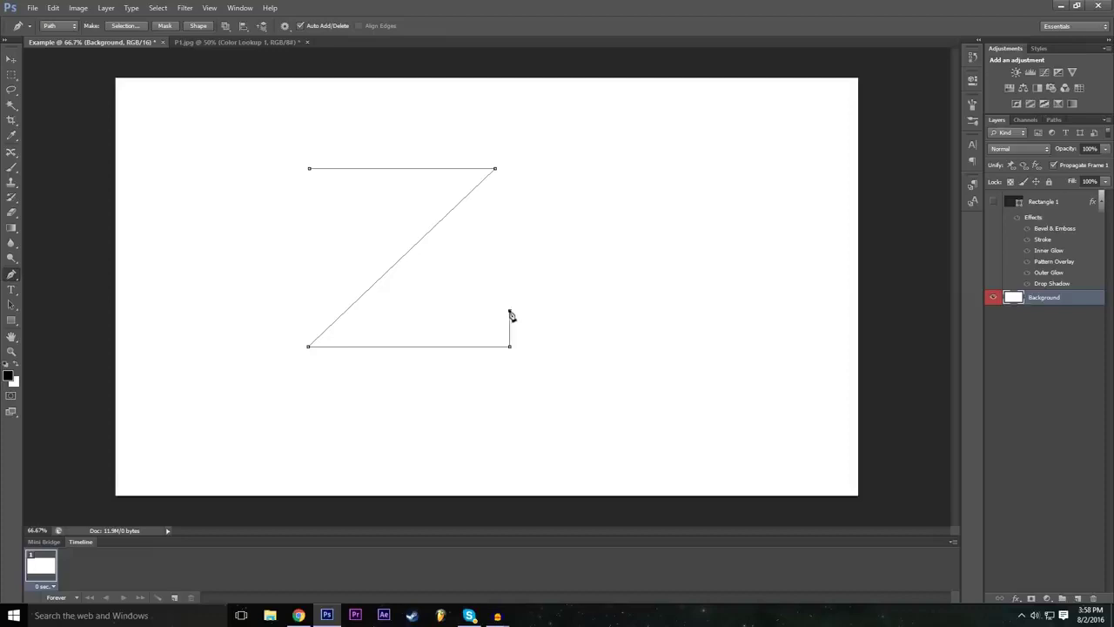
Add the Z's inner lower edge, parallel outer diagonal and top edge, and close the path at its starting point
click(383, 309)
click(525, 170)
drag(525, 169, 542, 153)
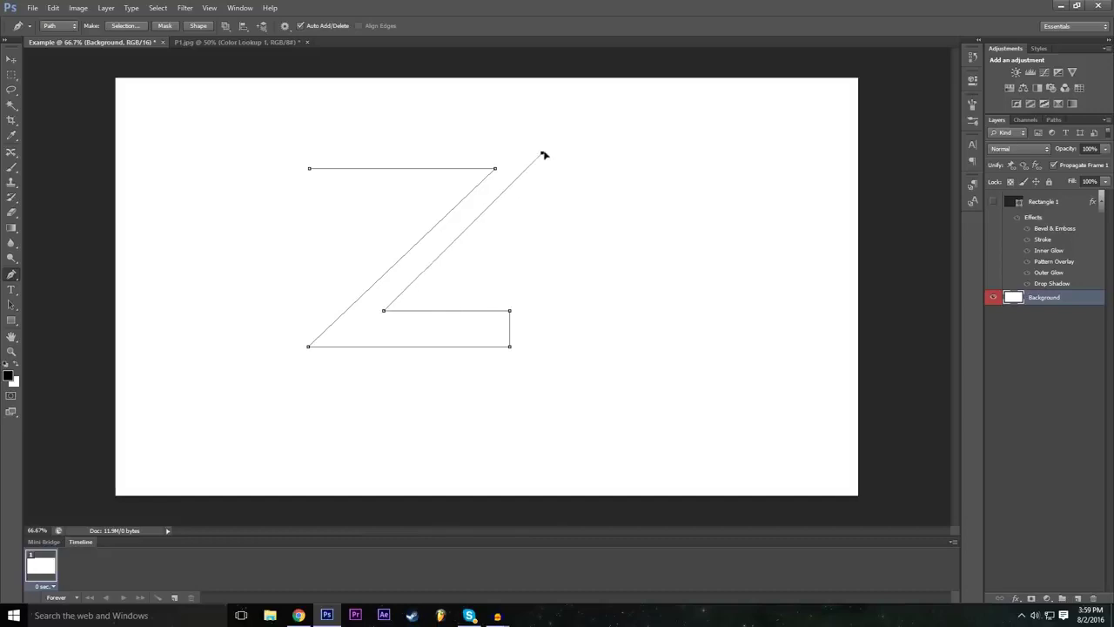
click(310, 153)
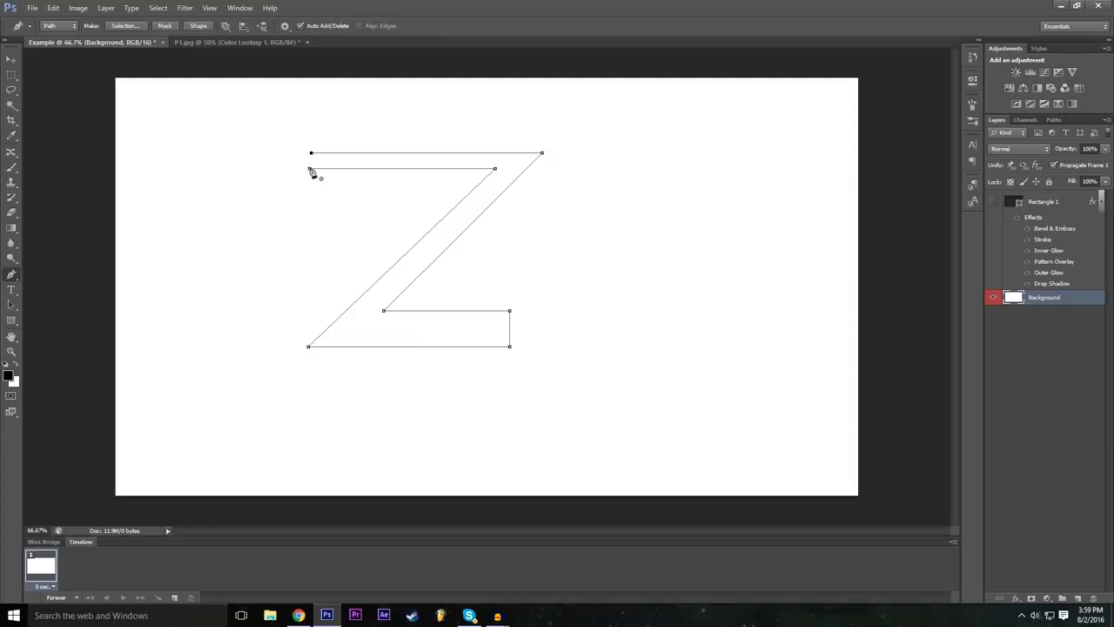
click(312, 171)
Define the closed path as a custom shape named Z
right_click(385, 344)
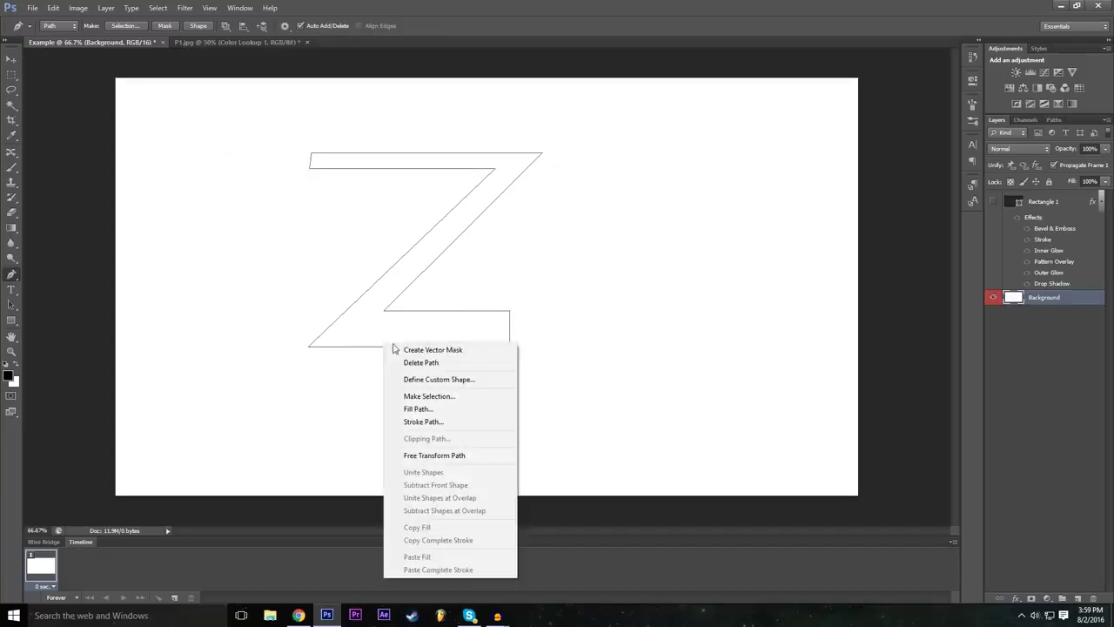
click(463, 383)
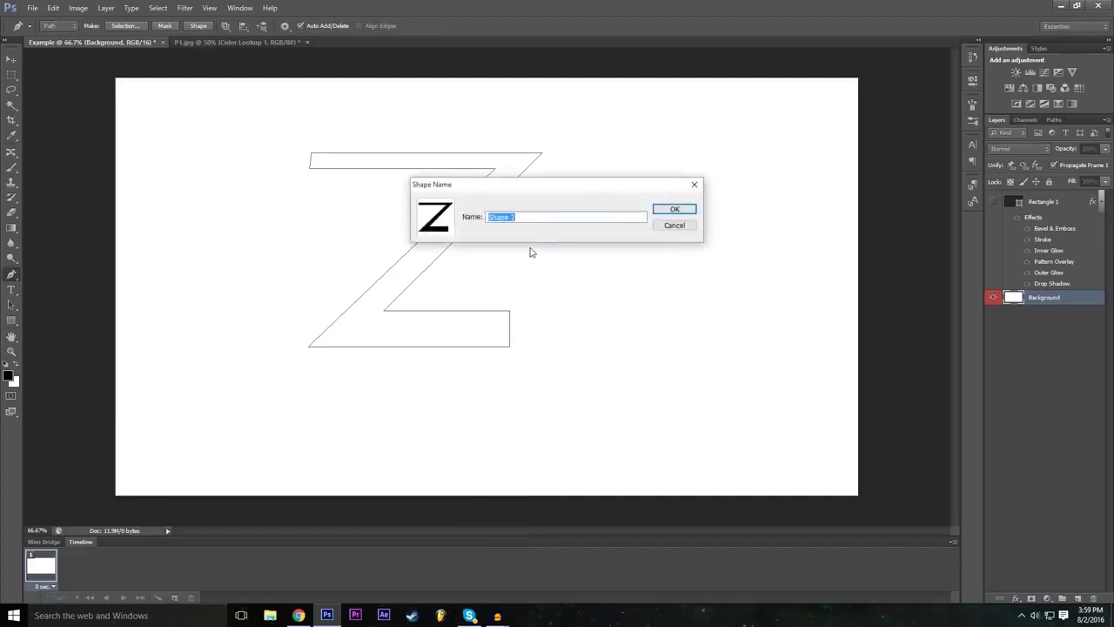
text(Z)
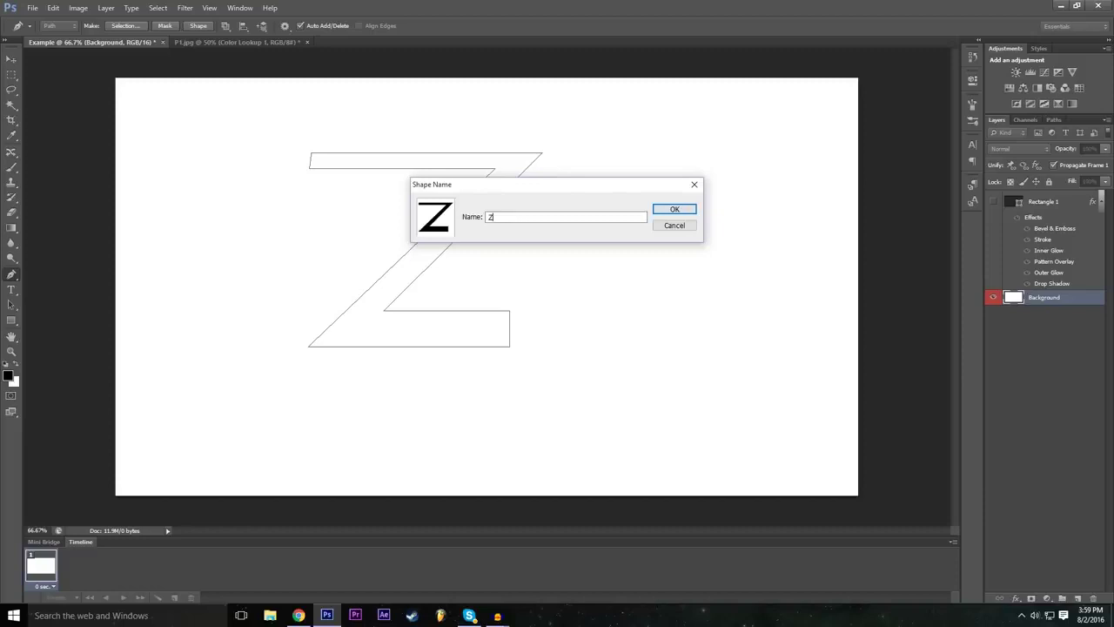
key(Return)
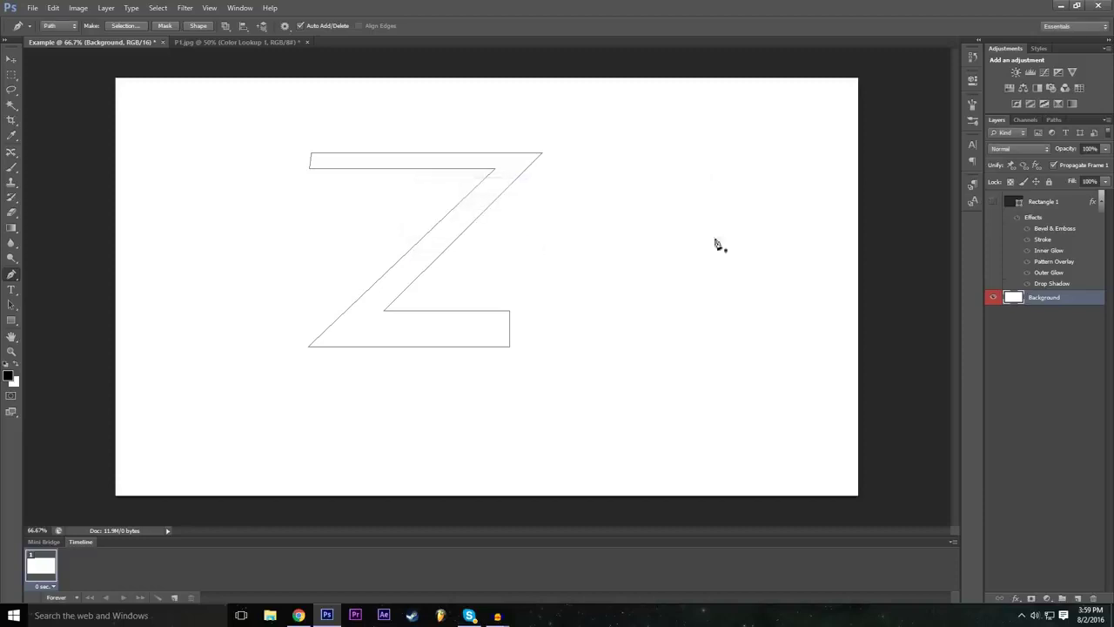
Choose the saved Z with the Custom Shape tool and create it on the canvas at 605 × 501 px
drag(11, 321, 38, 376)
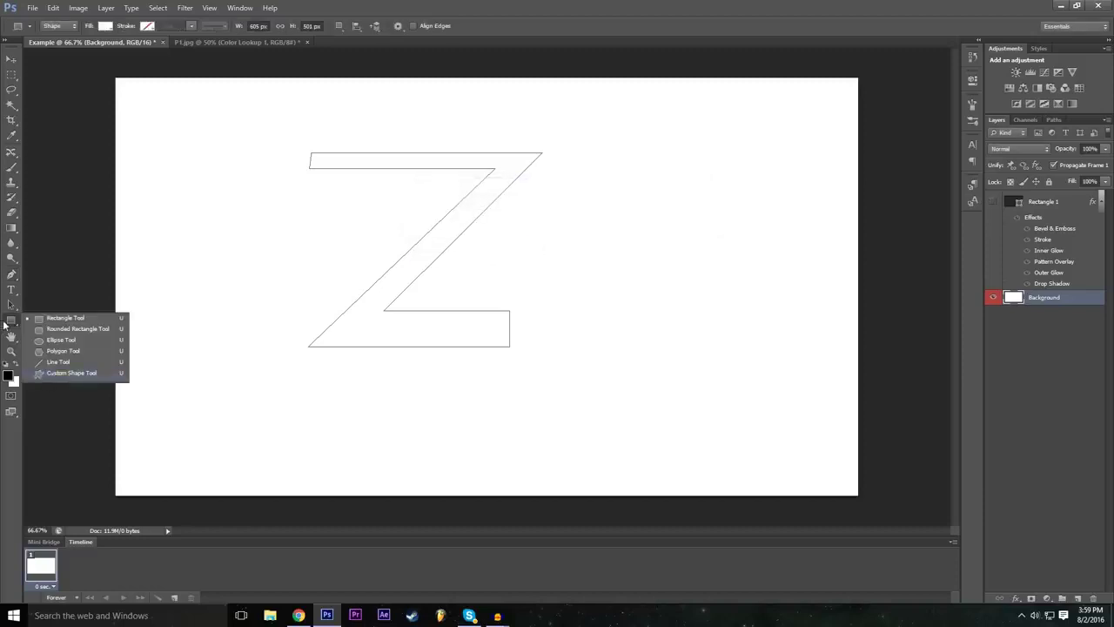
click(63, 373)
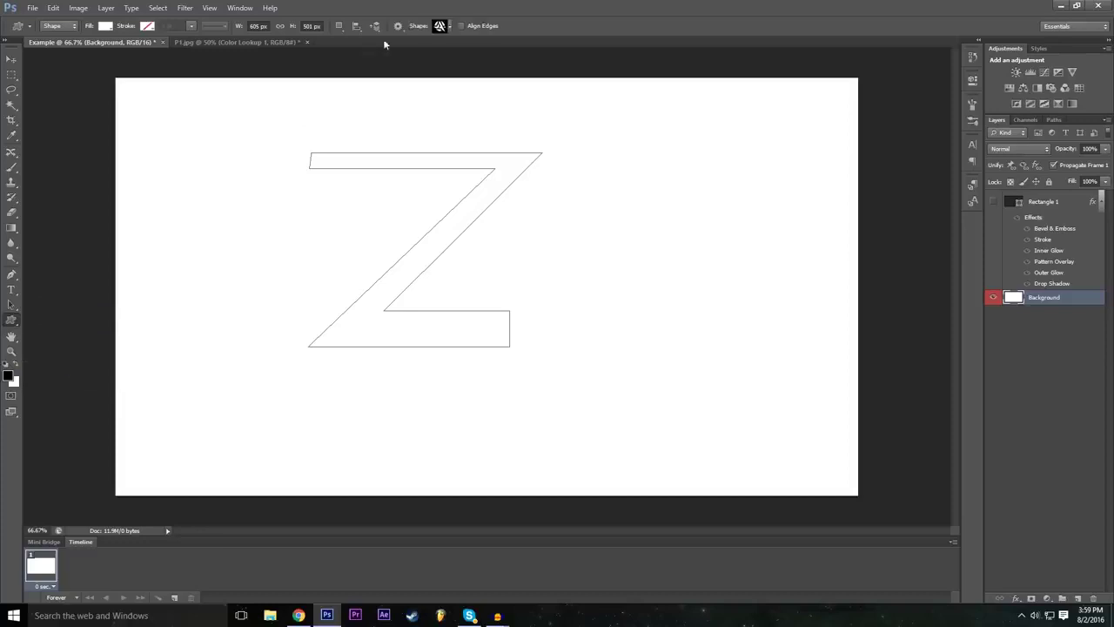
click(444, 29)
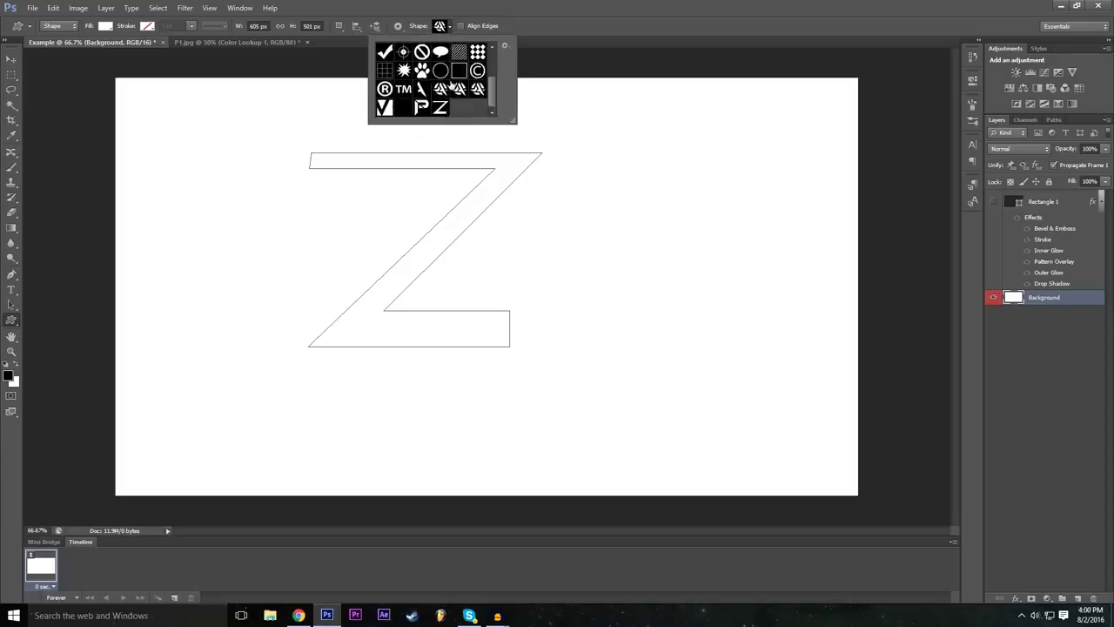
click(441, 108)
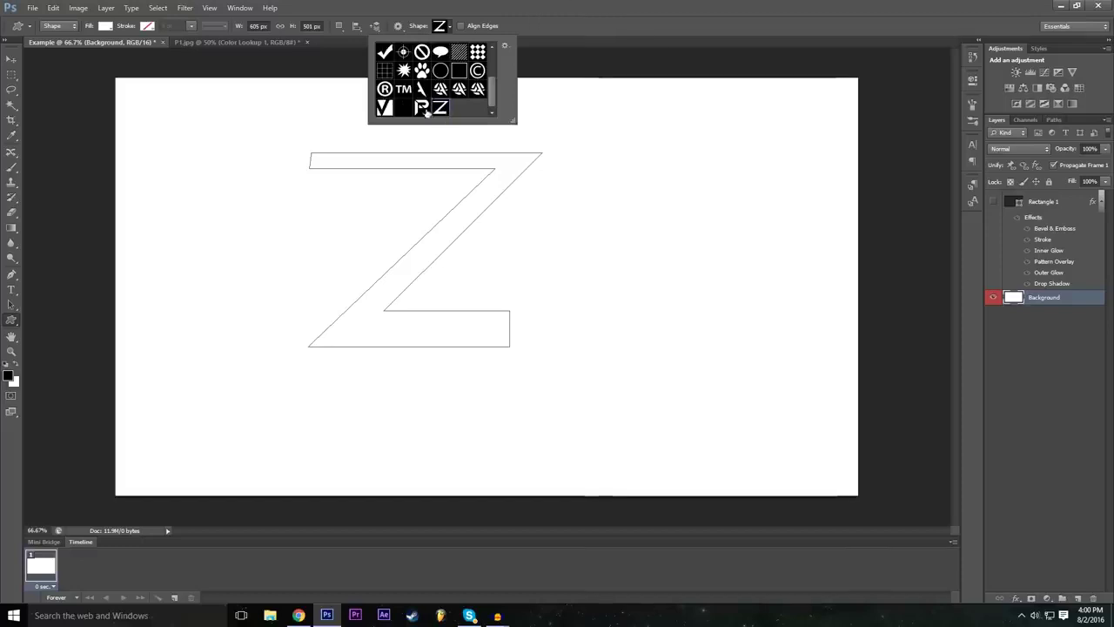
click(534, 40)
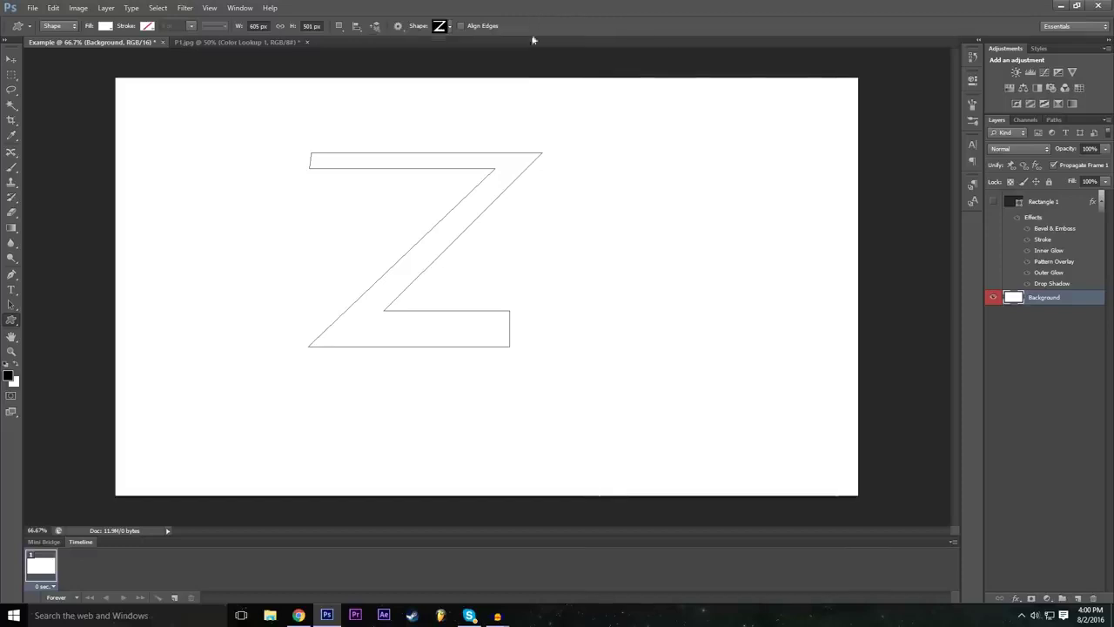
click(474, 293)
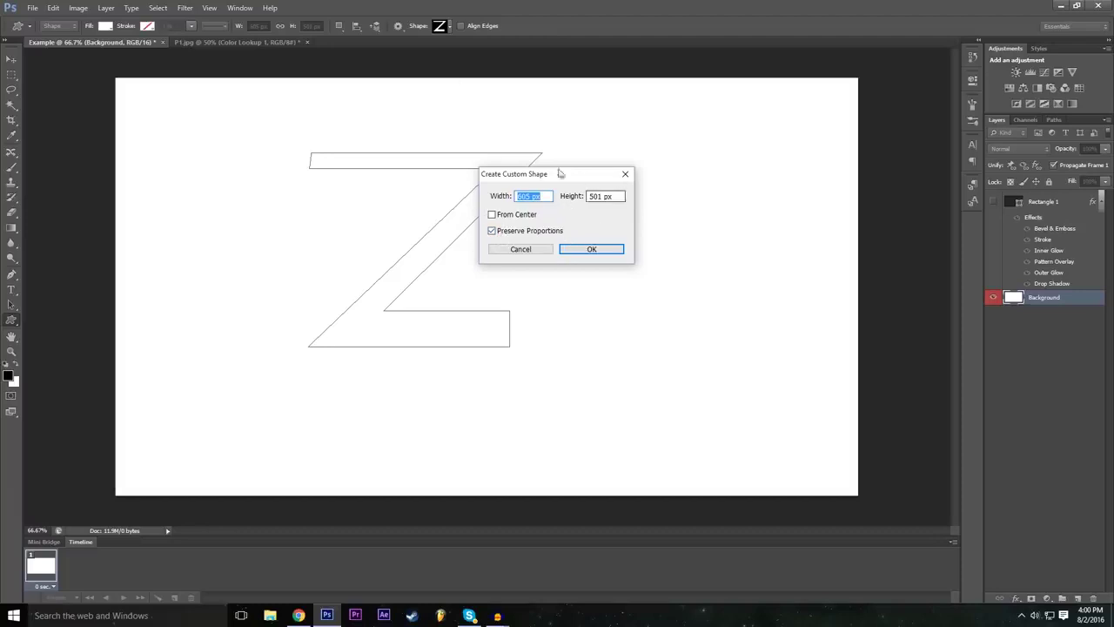
click(591, 250)
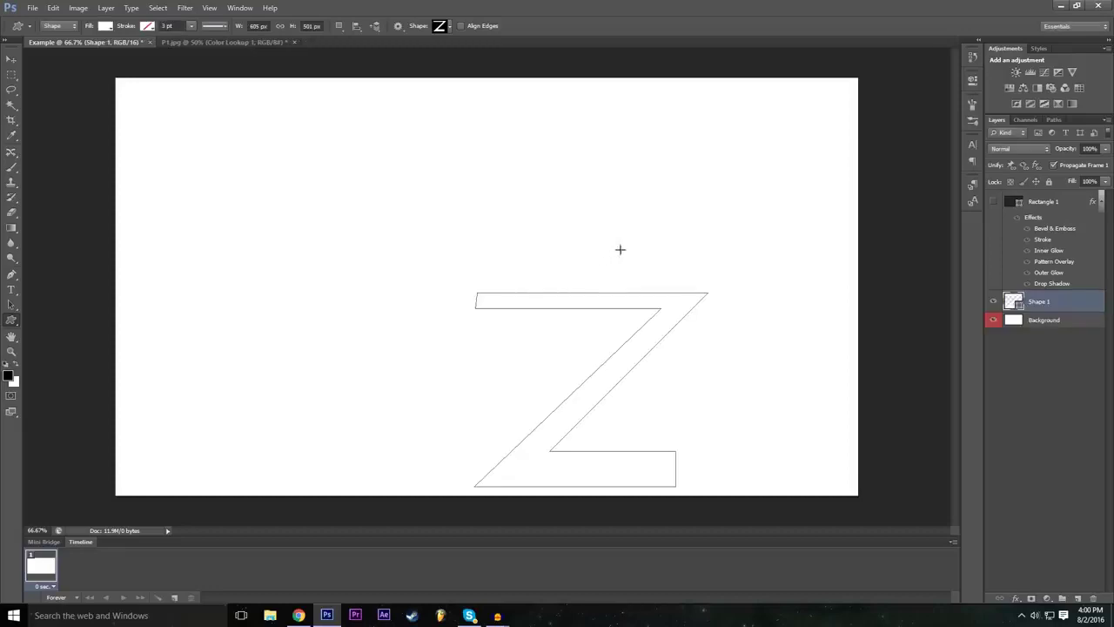
Move the Z shape up and left so it sits near the middle of the canvas
click(11, 58)
drag(600, 383, 446, 258)
drag(510, 291, 531, 319)
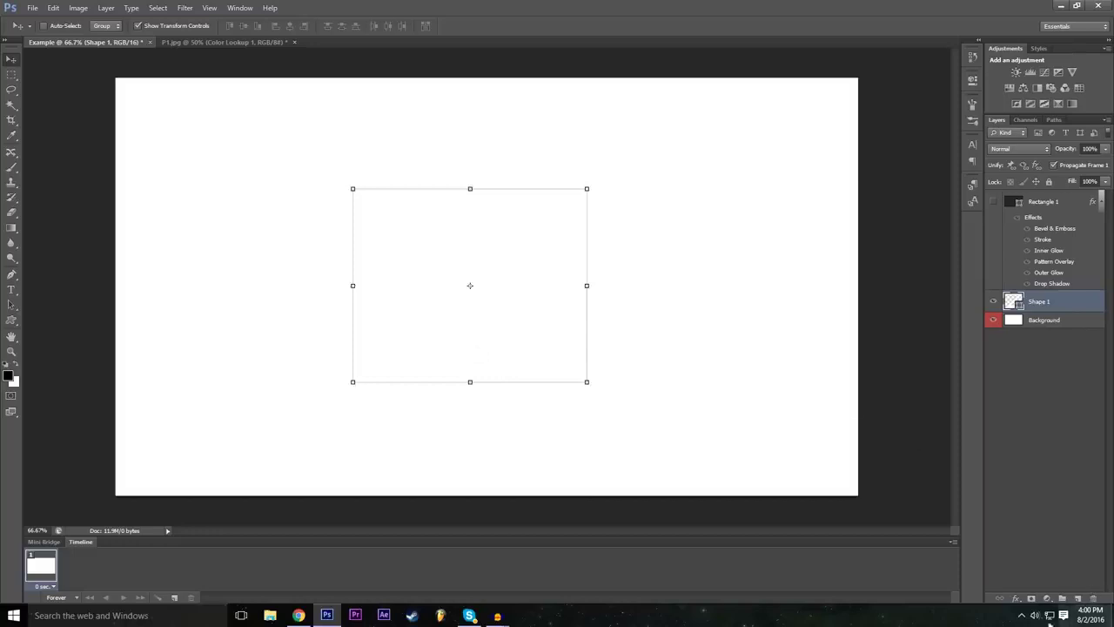
Add a black (000000) Color Overlay to the Z shape layer in its layer style settings
click(1010, 599)
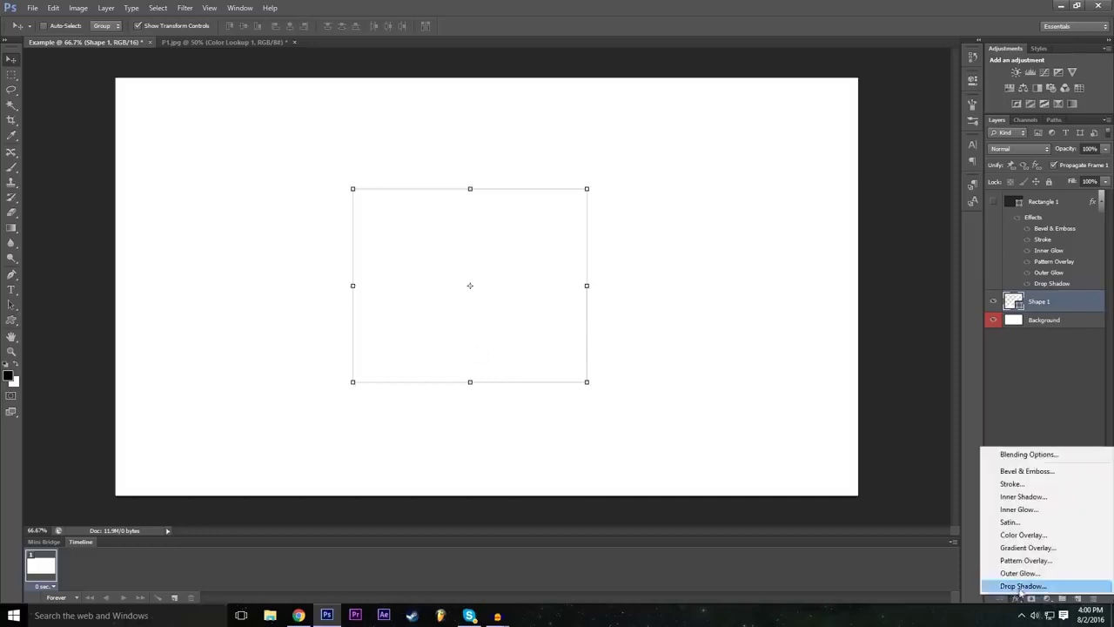
click(1050, 460)
drag(381, 215, 965, 131)
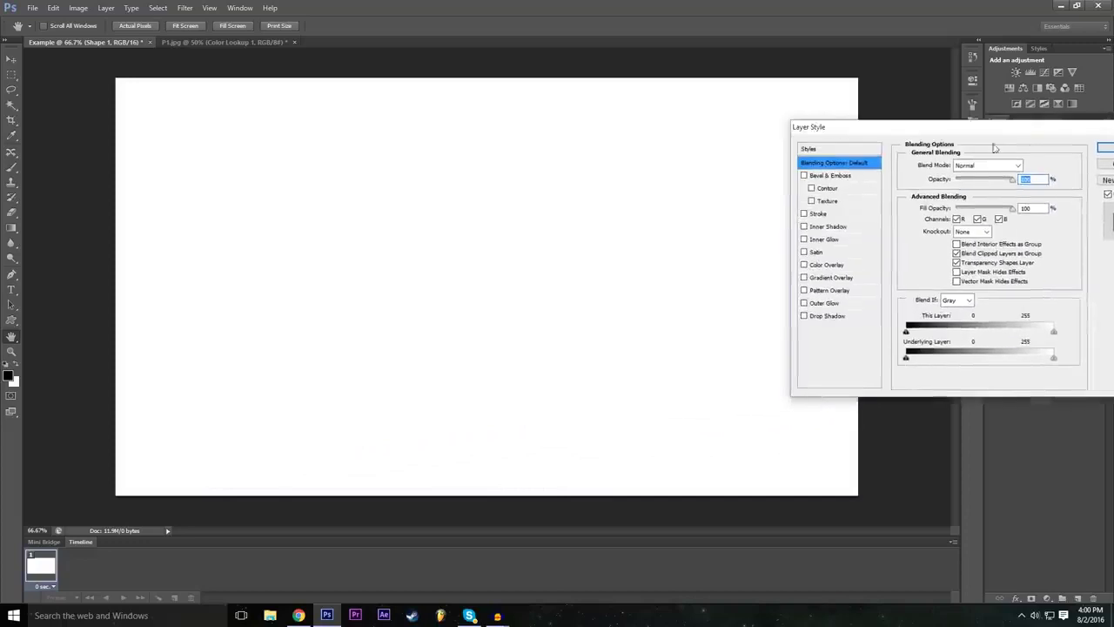
click(806, 265)
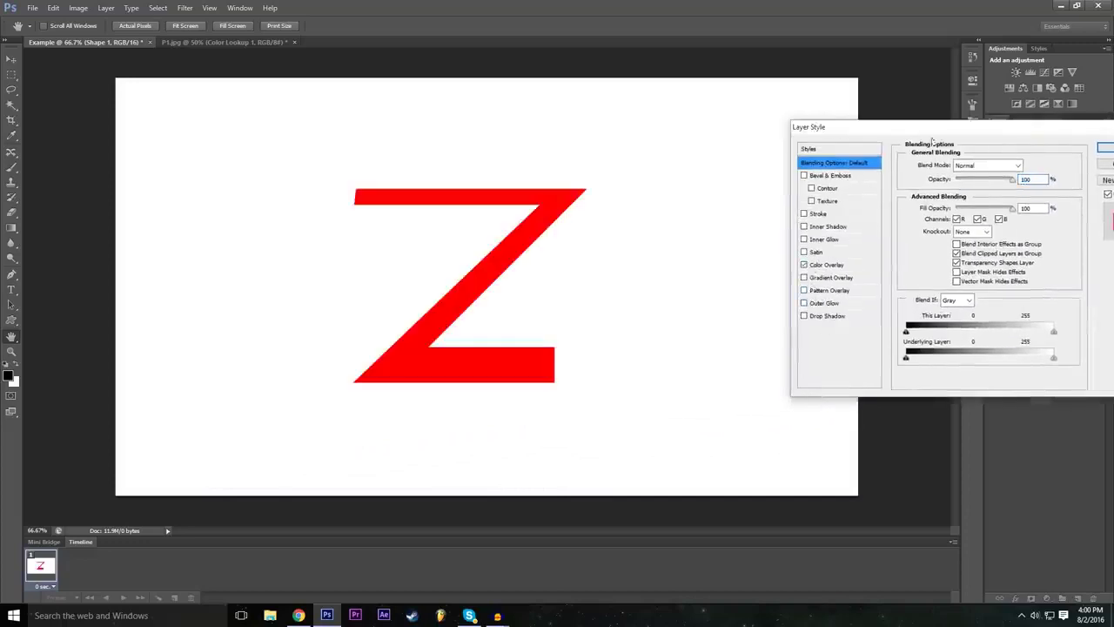
drag(931, 139, 756, 173)
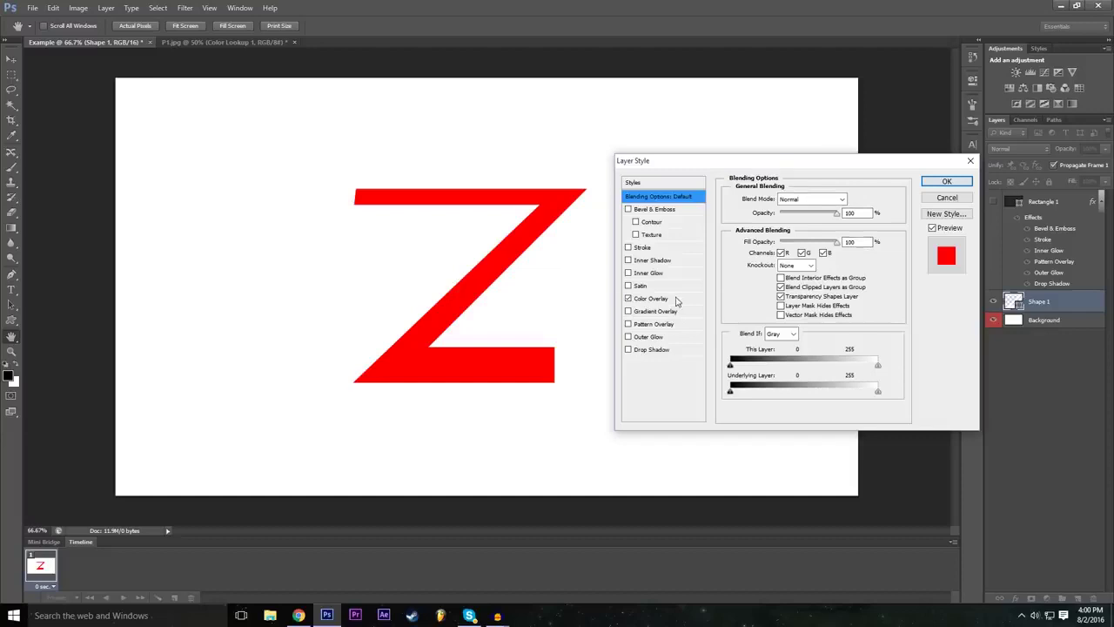
click(676, 301)
click(849, 199)
click(365, 376)
click(321, 348)
drag(462, 185, 574, 252)
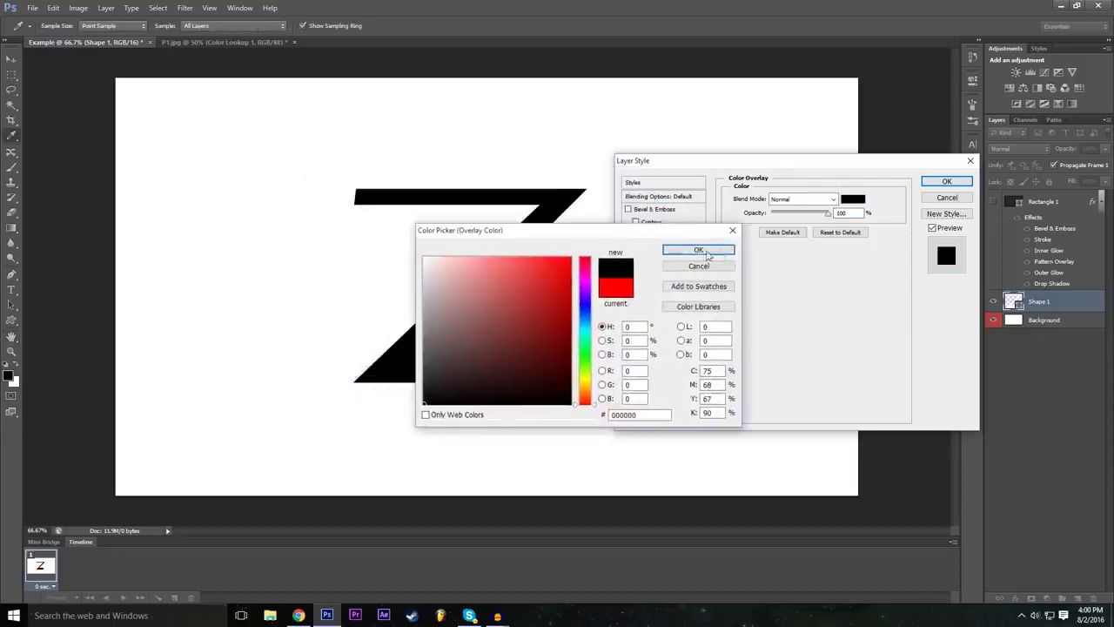
click(706, 259)
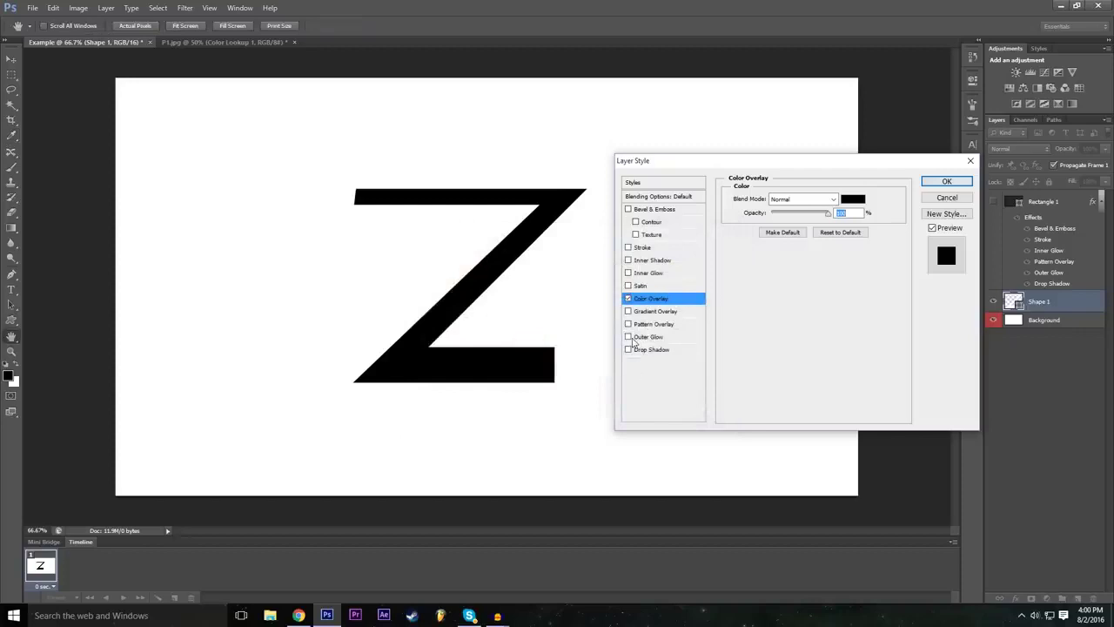
Add a red Outer Glow with increased spread and a 46 px size to the Z shape, and hide the Background layer
click(648, 337)
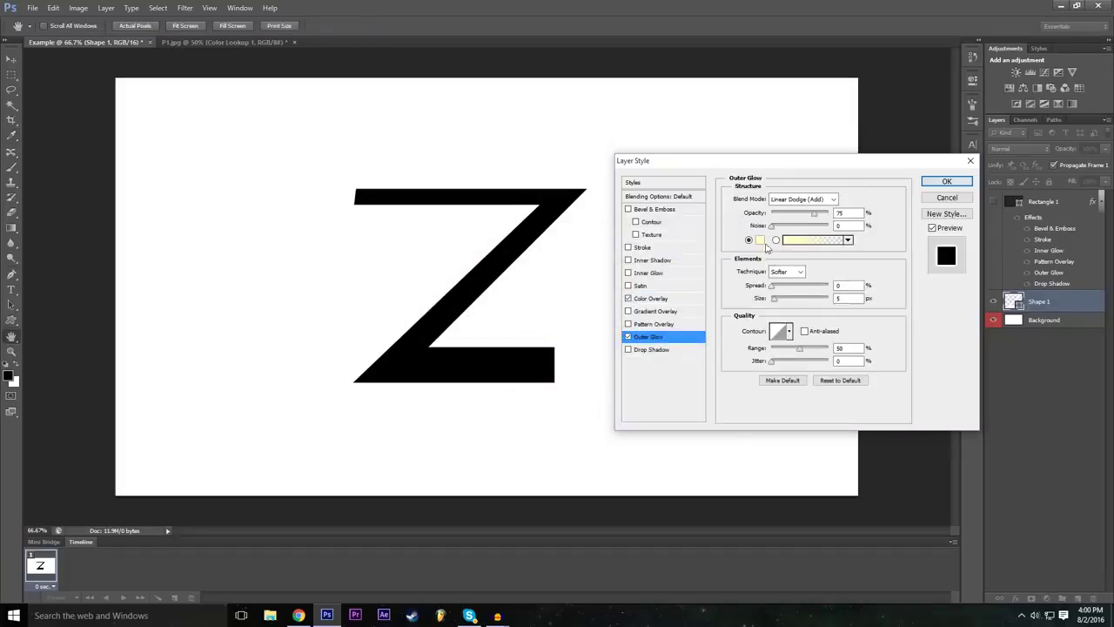
click(764, 243)
click(583, 259)
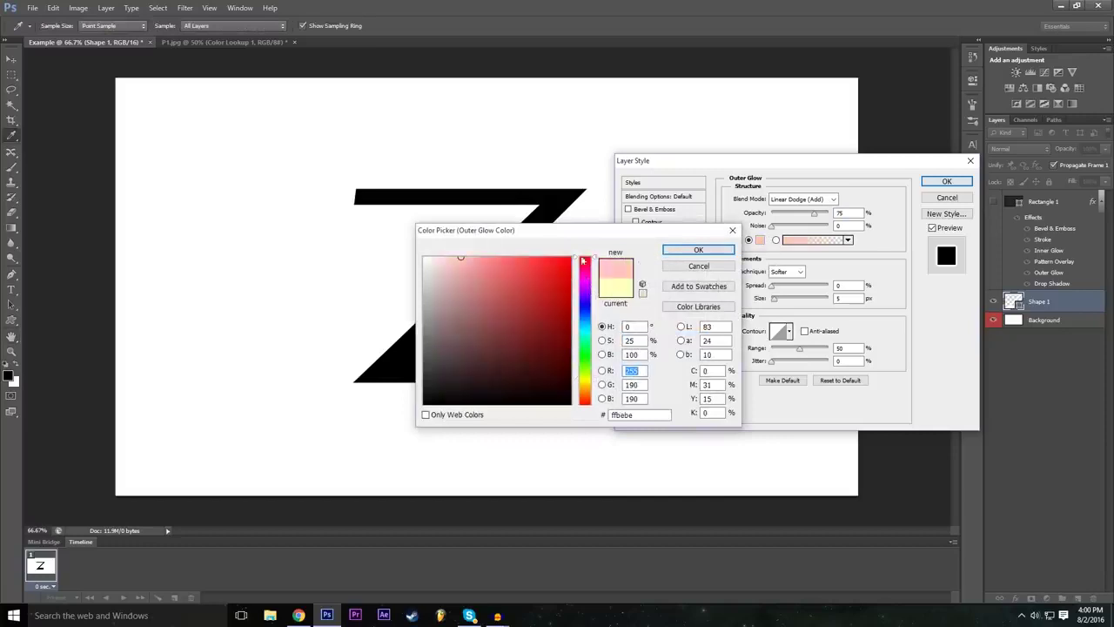
click(571, 257)
click(698, 250)
drag(781, 301, 789, 296)
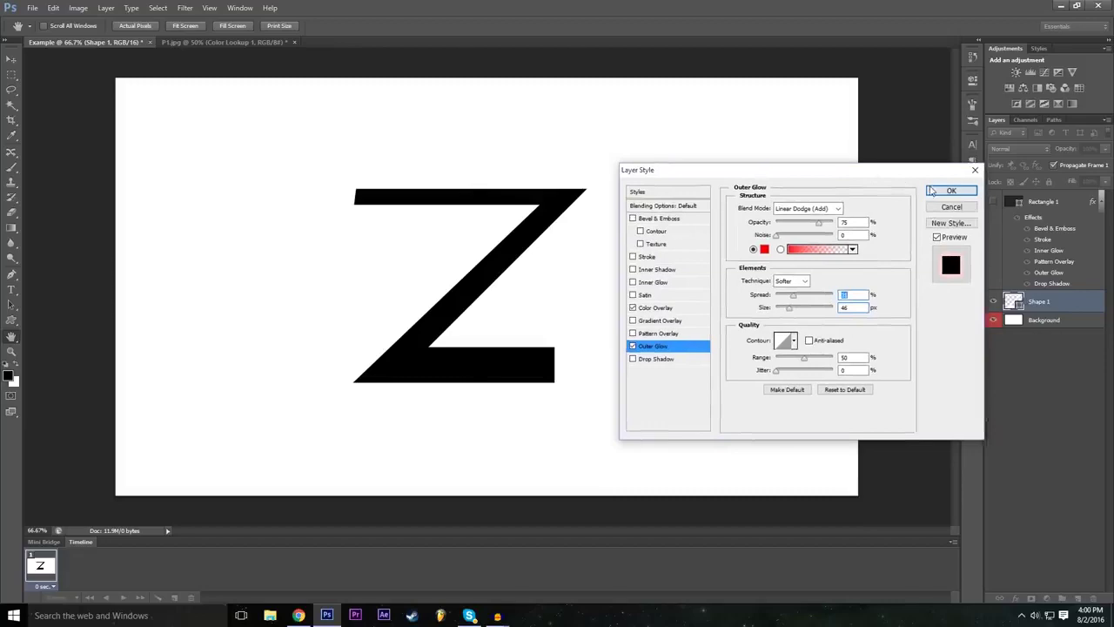
click(930, 191)
click(994, 354)
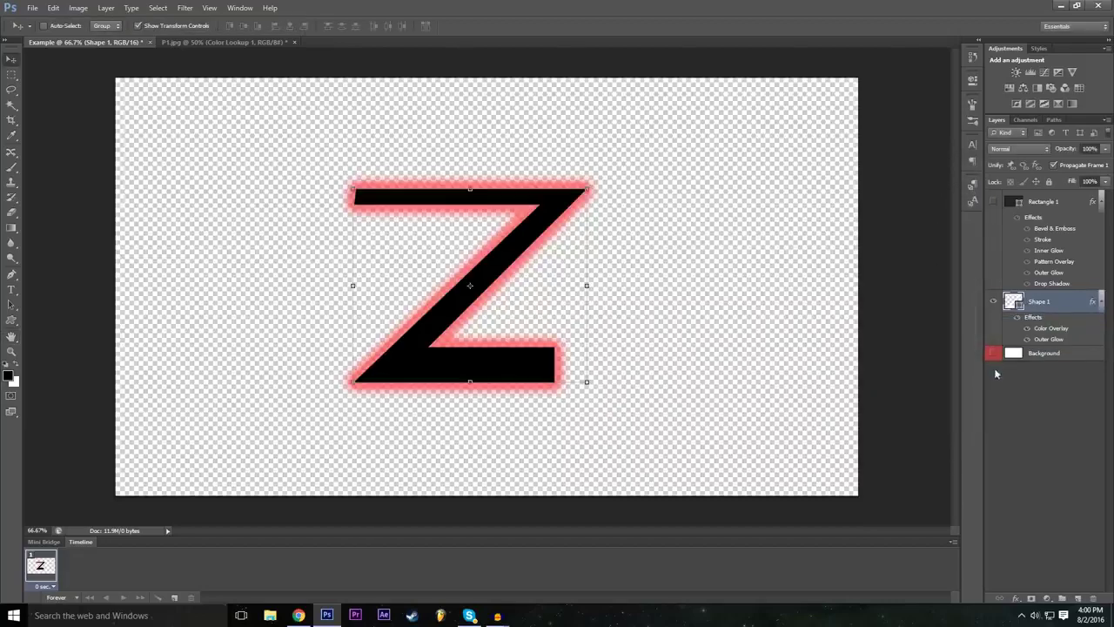
Review the P1.jpg car composite and the Z shape document in turn, finishing on P1.jpg
double_click(694, 5)
double_click(692, 5)
click(218, 42)
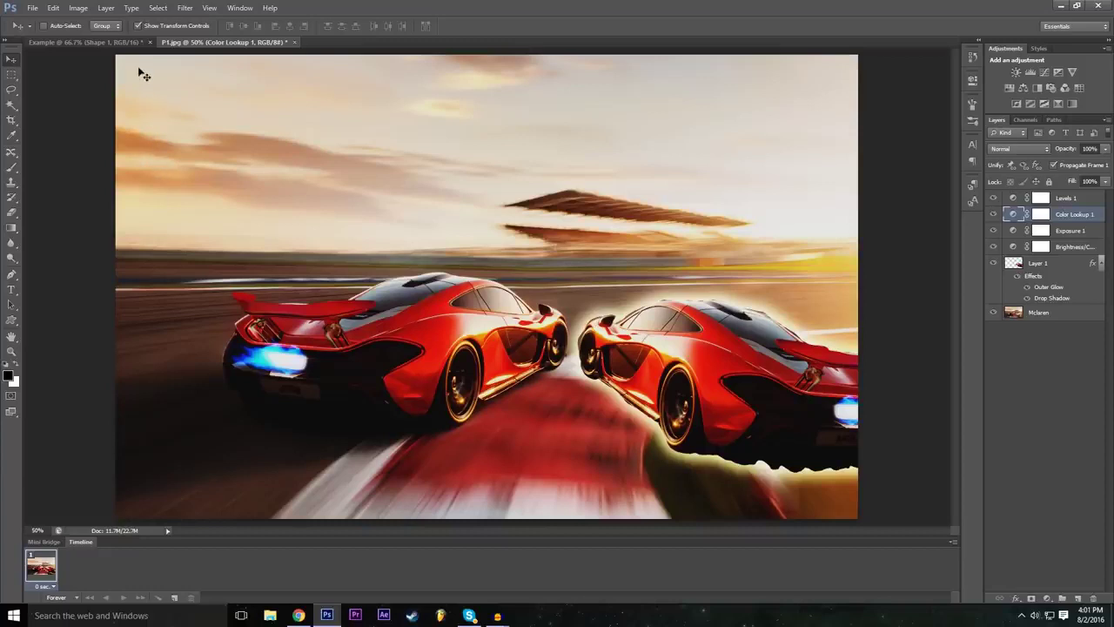
click(130, 39)
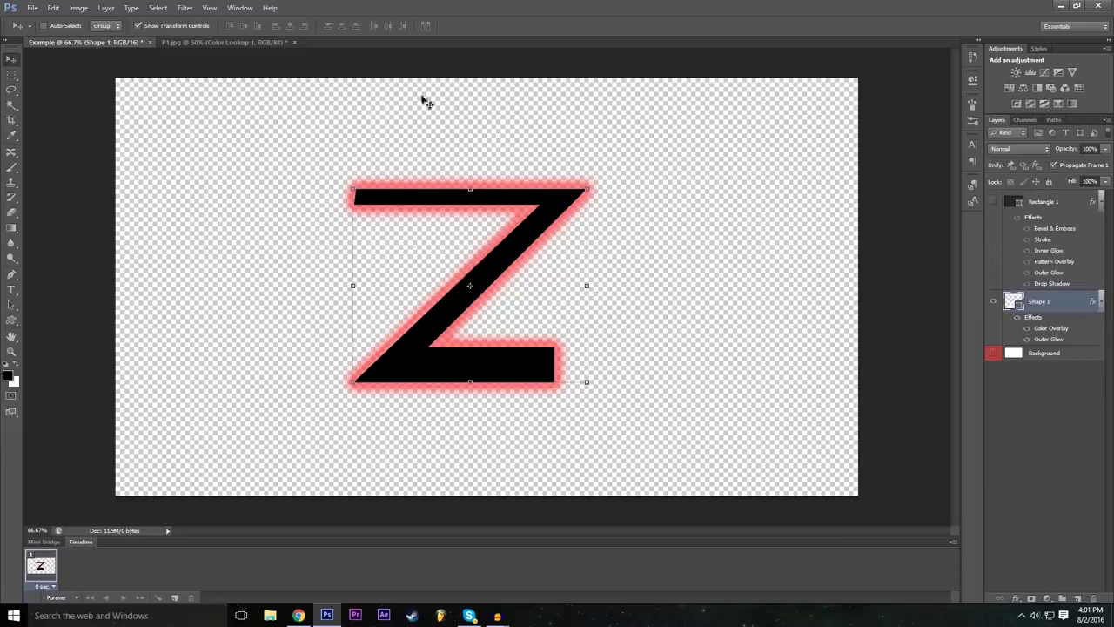
click(266, 43)
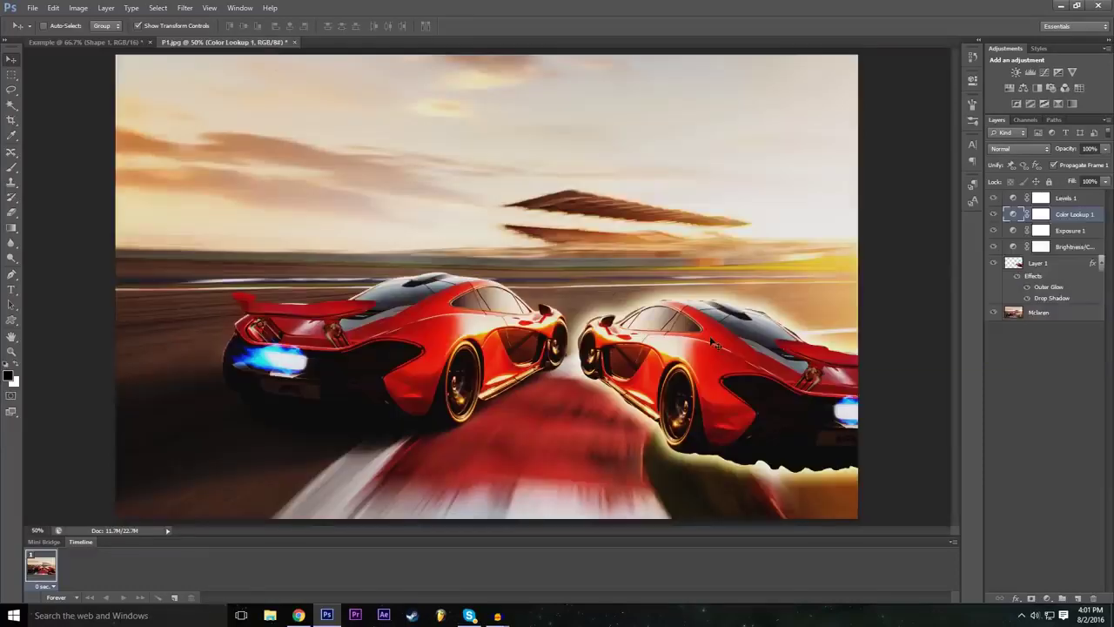